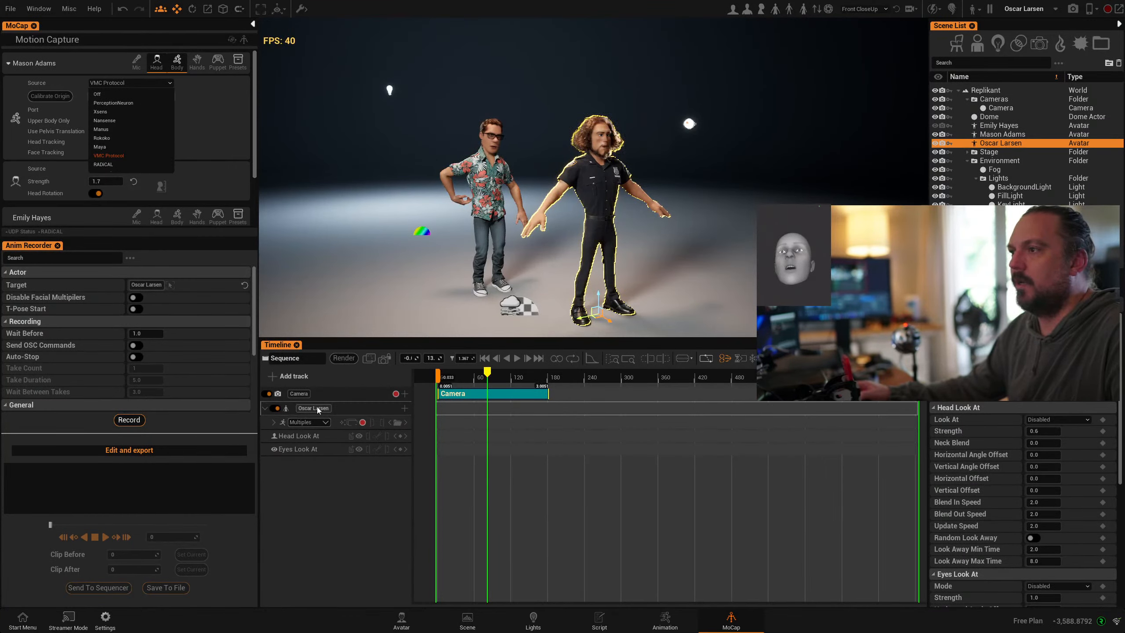
# - Inspect which body parts Oscar Larsen's animation track covers, then deselect him
pyautogui.click(326, 424)
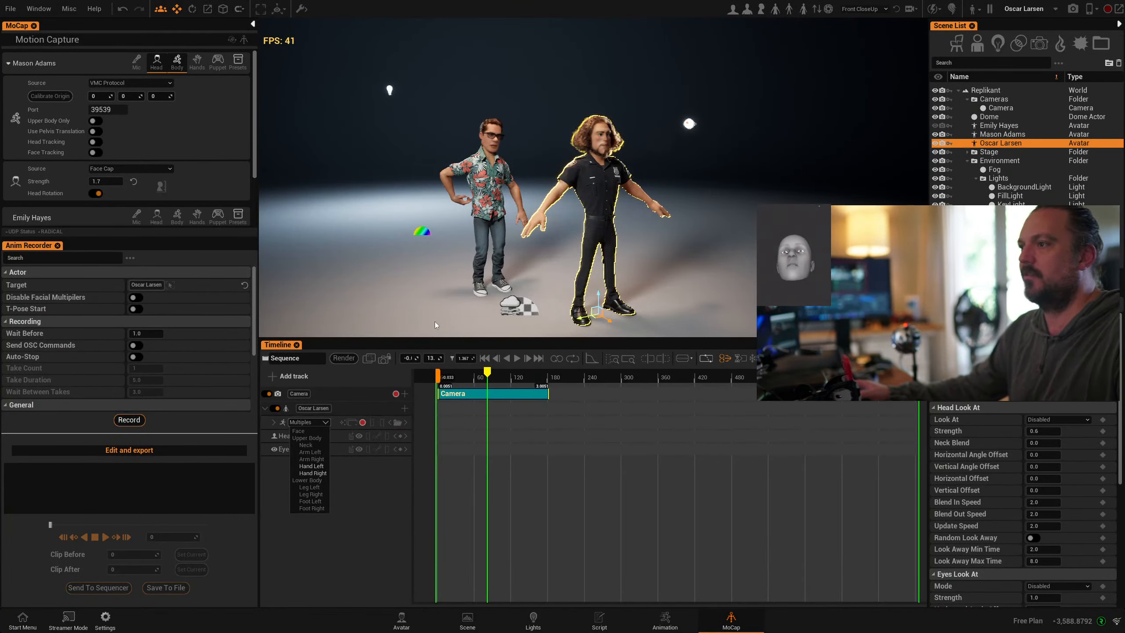
pyautogui.keyDown('alt'); pyautogui.moveTo(635, 231); pyautogui.dragTo(609, 217); pyautogui.keyUp('alt')
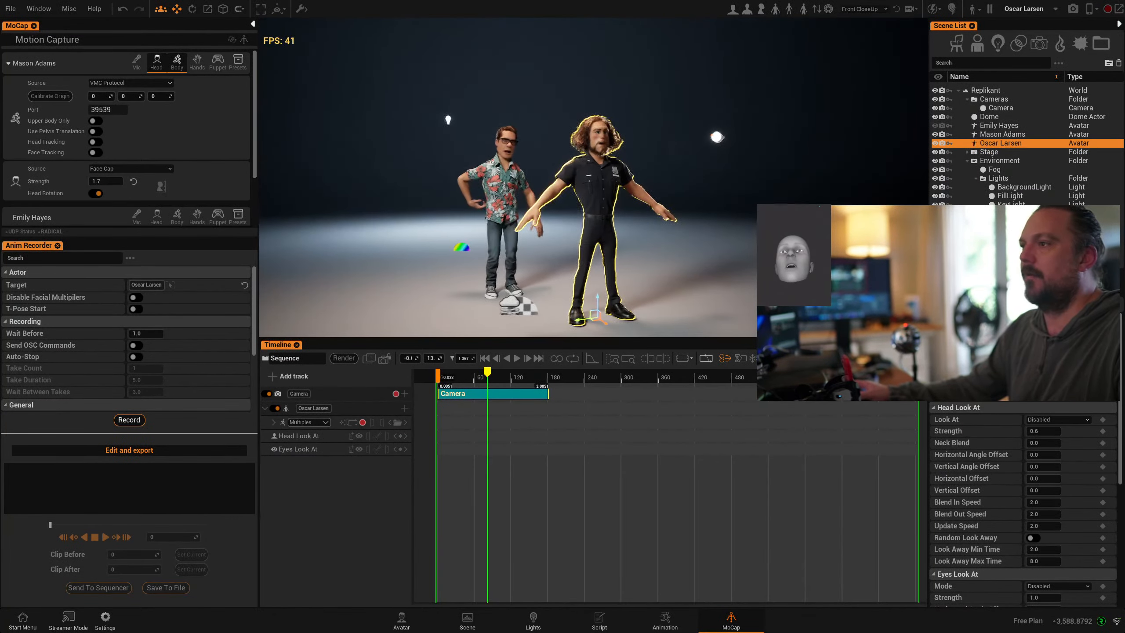
pyautogui.scroll(3, 630, 251)
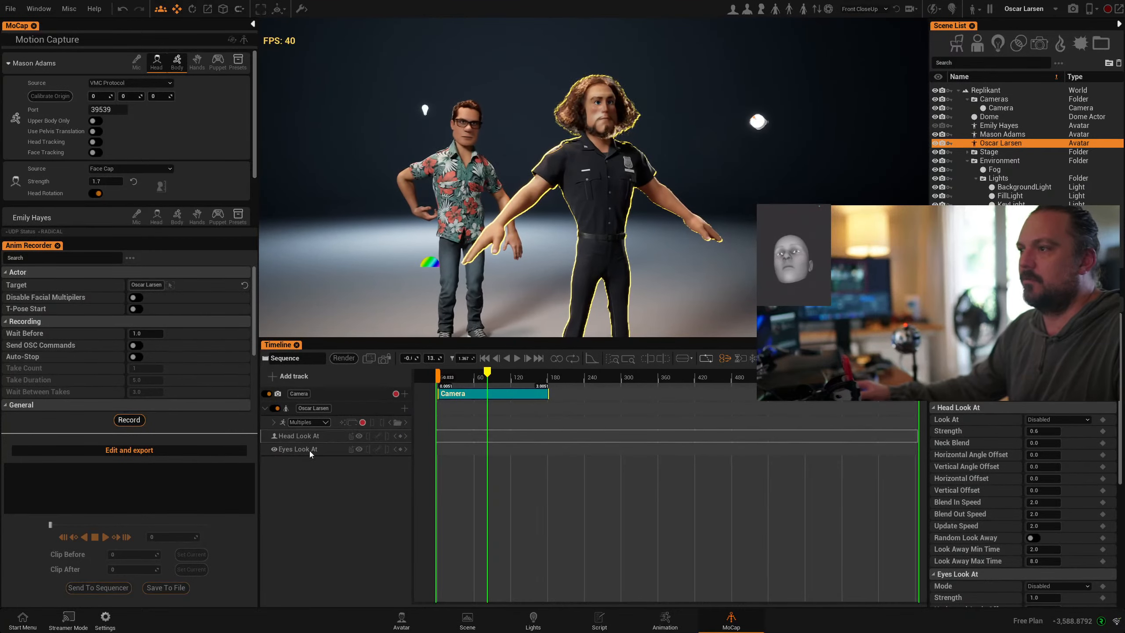
pyautogui.click(325, 424)
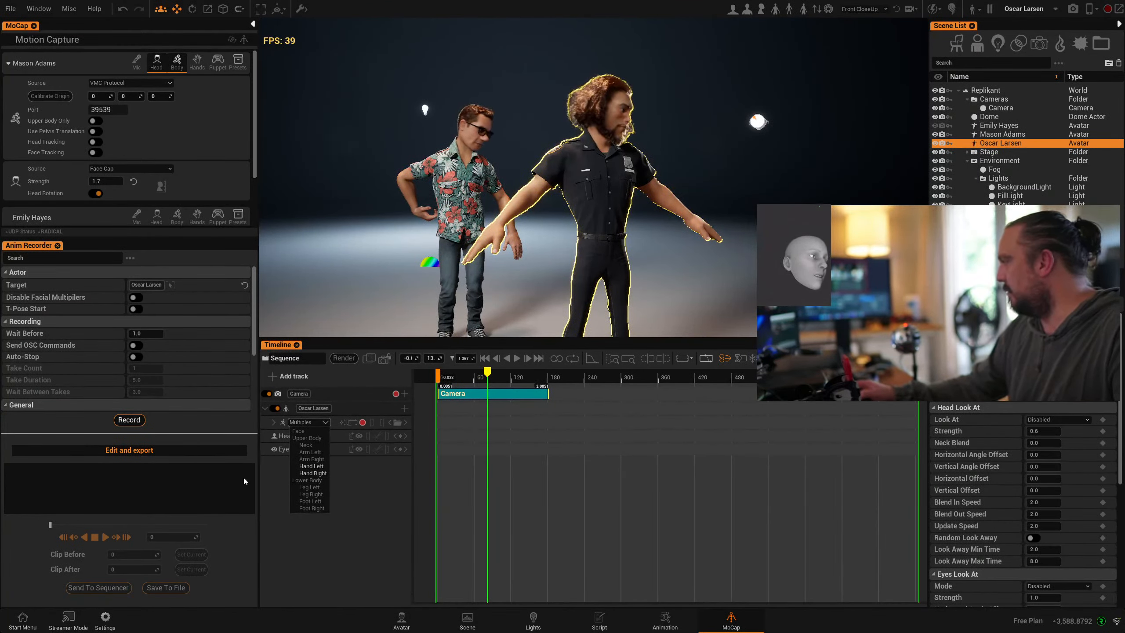
pyautogui.click(517, 279)
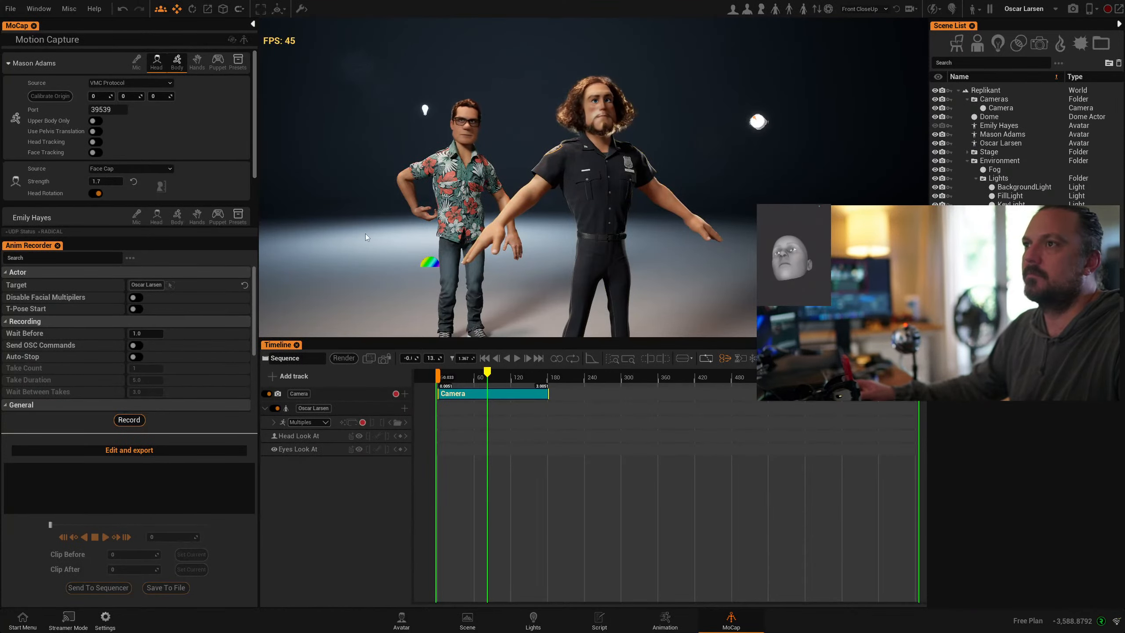
# - Orbit and pan the view to face both avatars from the front
pyautogui.moveTo(517, 278); pyautogui.dragTo(589, 279, button='right')
pyautogui.scroll(-2, 515, 233)
pyautogui.moveTo(515, 233); pyautogui.dragTo(508, 206, button='middle')
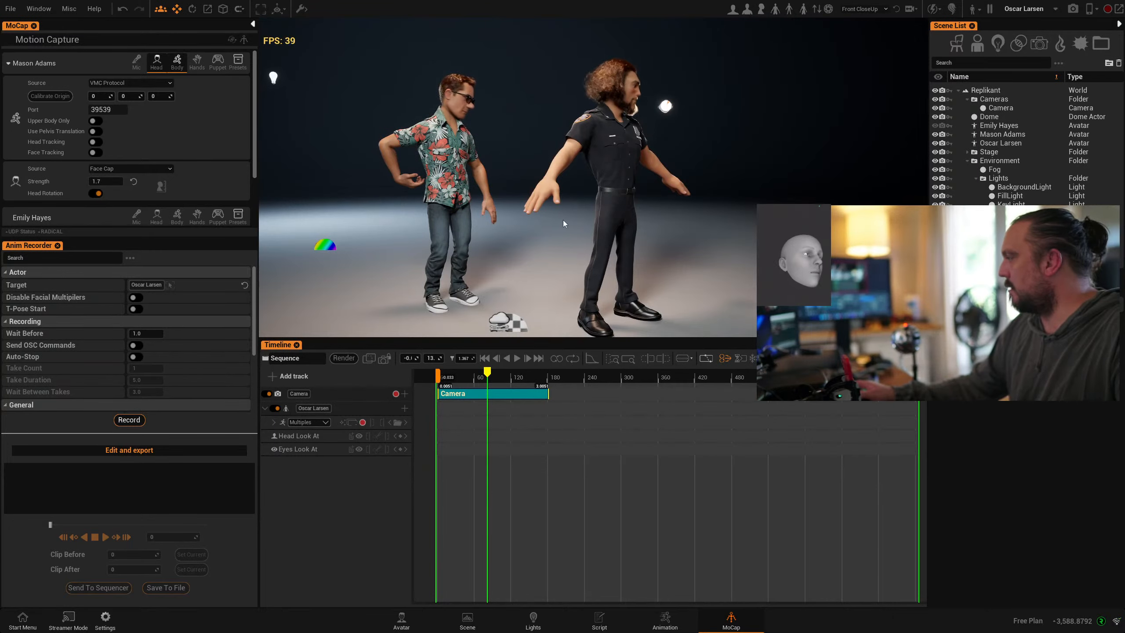
pyautogui.moveTo(697, 237); pyautogui.dragTo(571, 234, button='right')
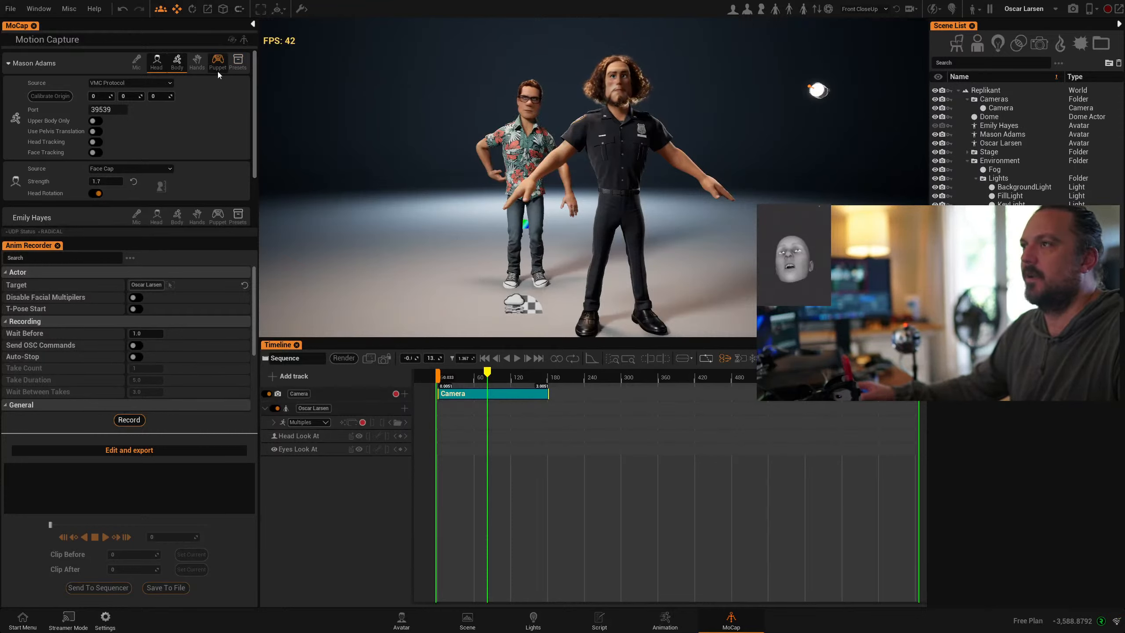
pyautogui.moveTo(551, 238); pyautogui.dragTo(593, 239, button='right')
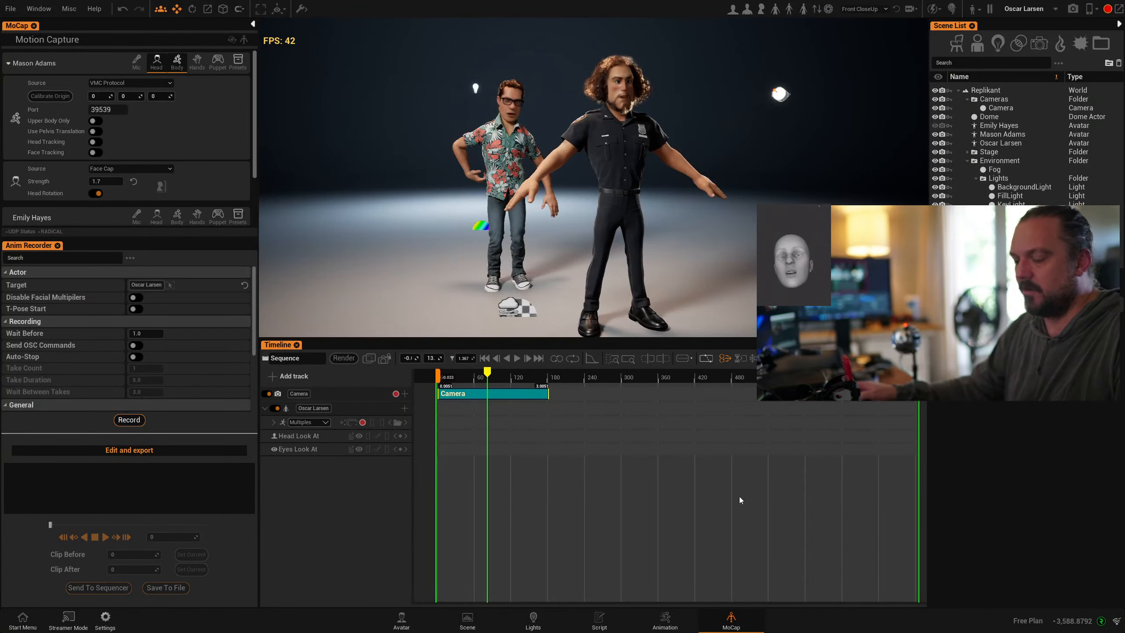
# - Launch Zoom and switch the meeting video to Replikant Virtual Camera
pyautogui.press('super')
pyautogui.write('zoom')
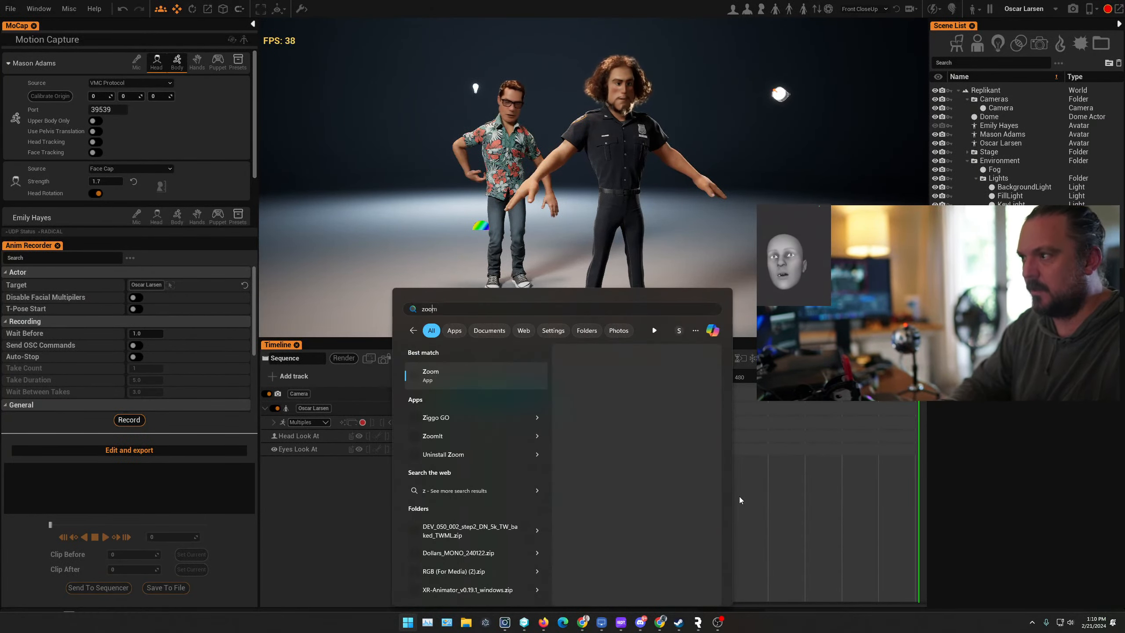
pyautogui.press('Return')
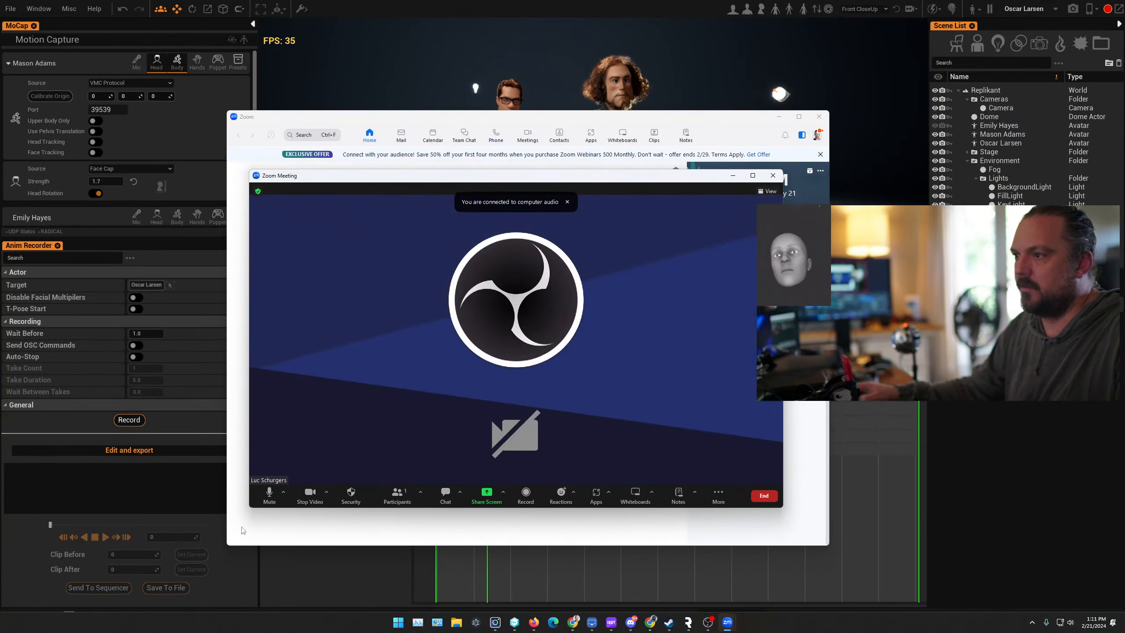
pyautogui.click(326, 492)
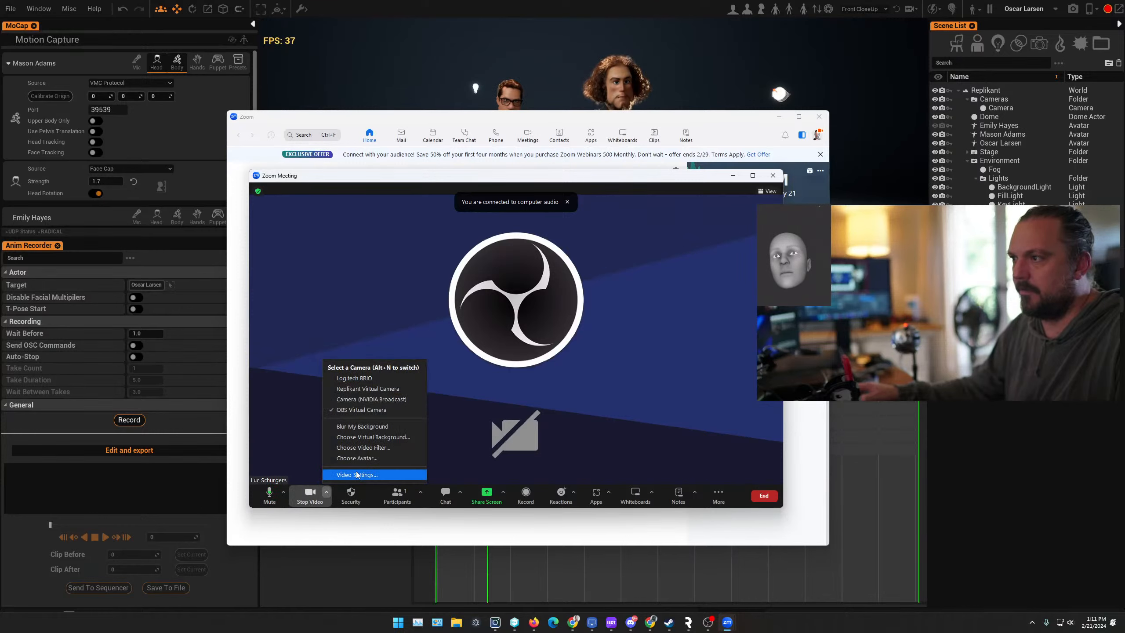
pyautogui.click(361, 389)
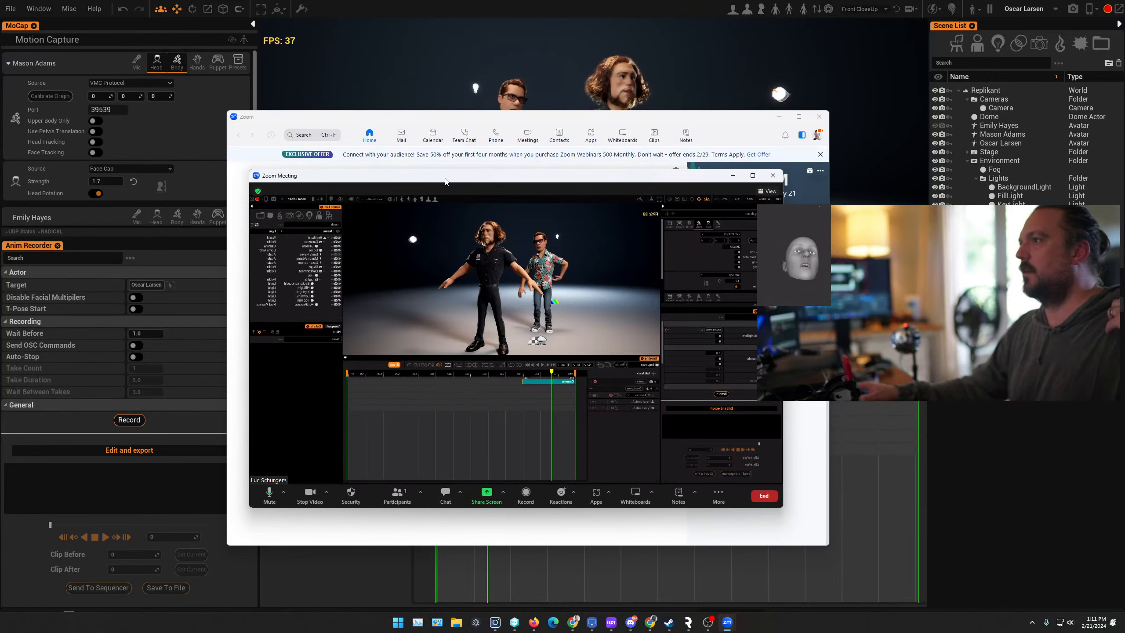
# - Move the meeting window aside, minimize the main Zoom window and return to Replikant
pyautogui.moveTo(446, 180); pyautogui.dragTo(501, 195)
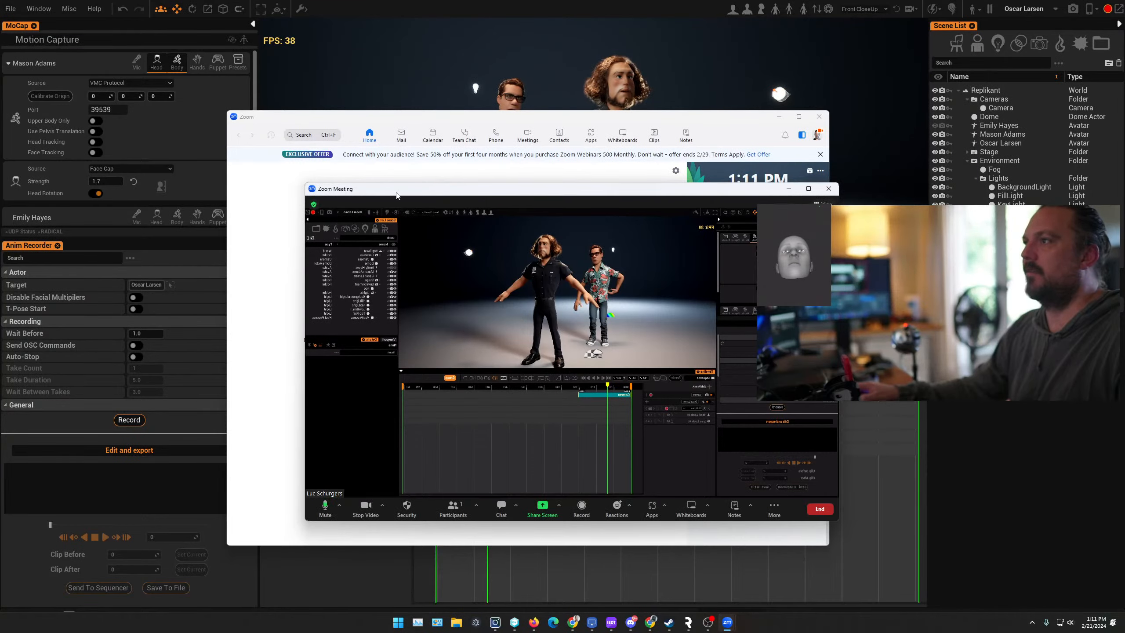
pyautogui.moveTo(396, 195); pyautogui.dragTo(177, 89)
pyautogui.click(779, 118)
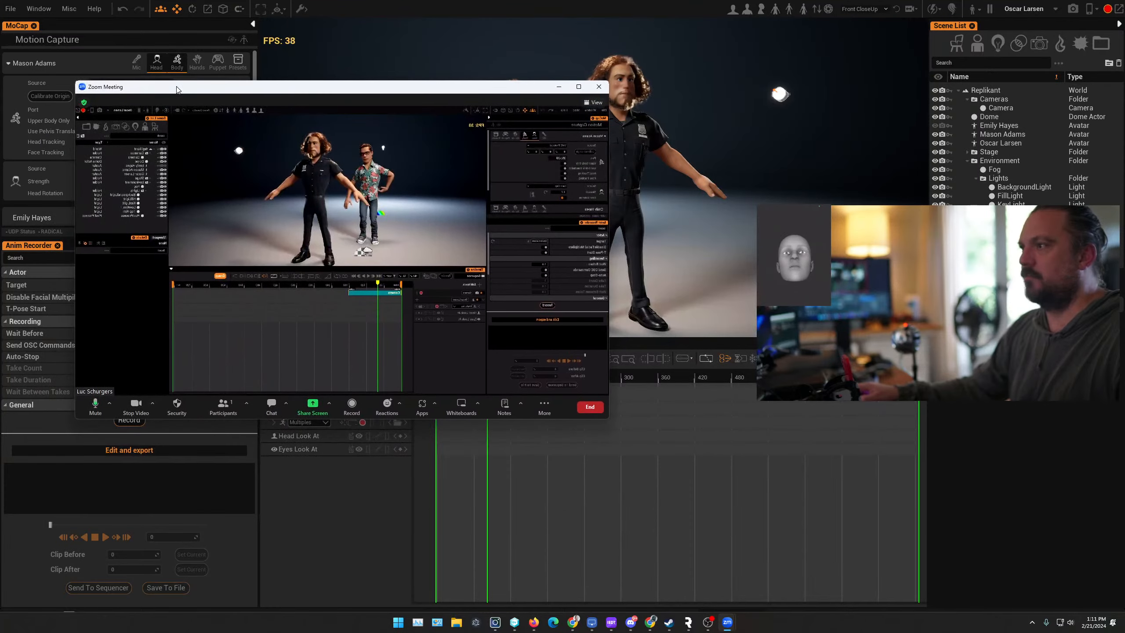
pyautogui.click(625, 453)
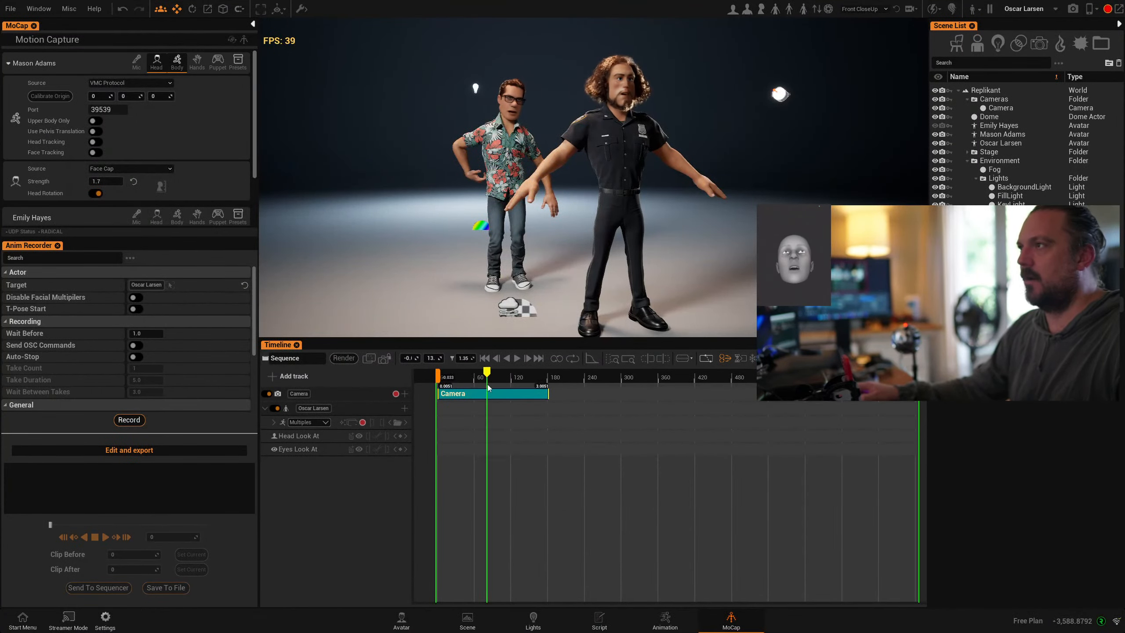
# - Load the recent Streaming Room Hacker project without saving the current scene
pyautogui.click(8, 8)
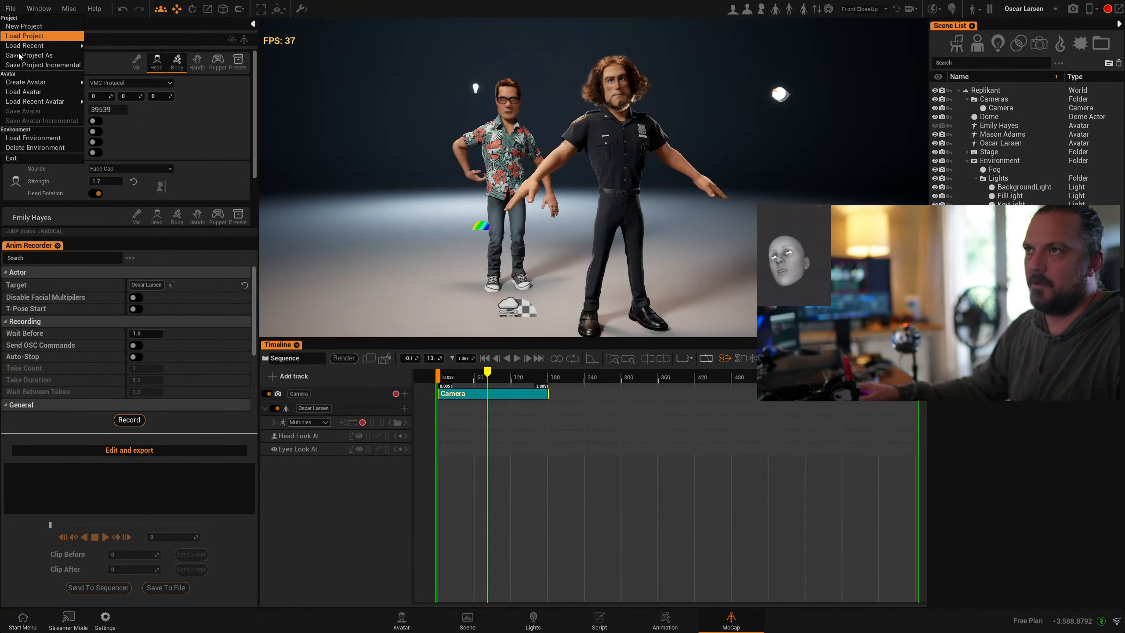
pyautogui.moveTo(35, 49)
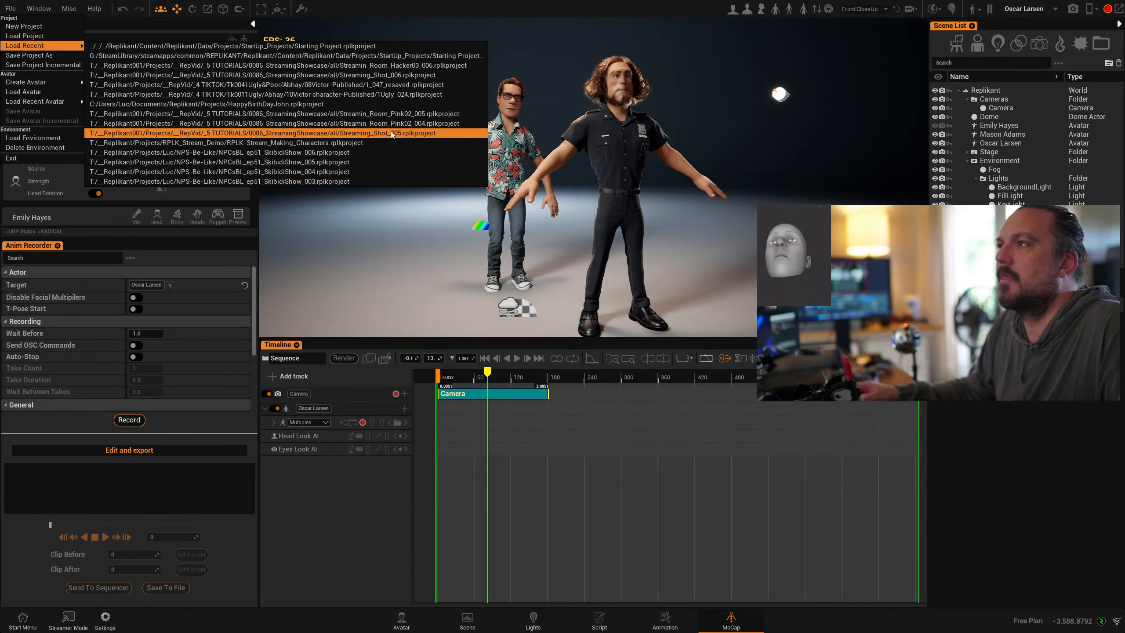
pyautogui.click(384, 69)
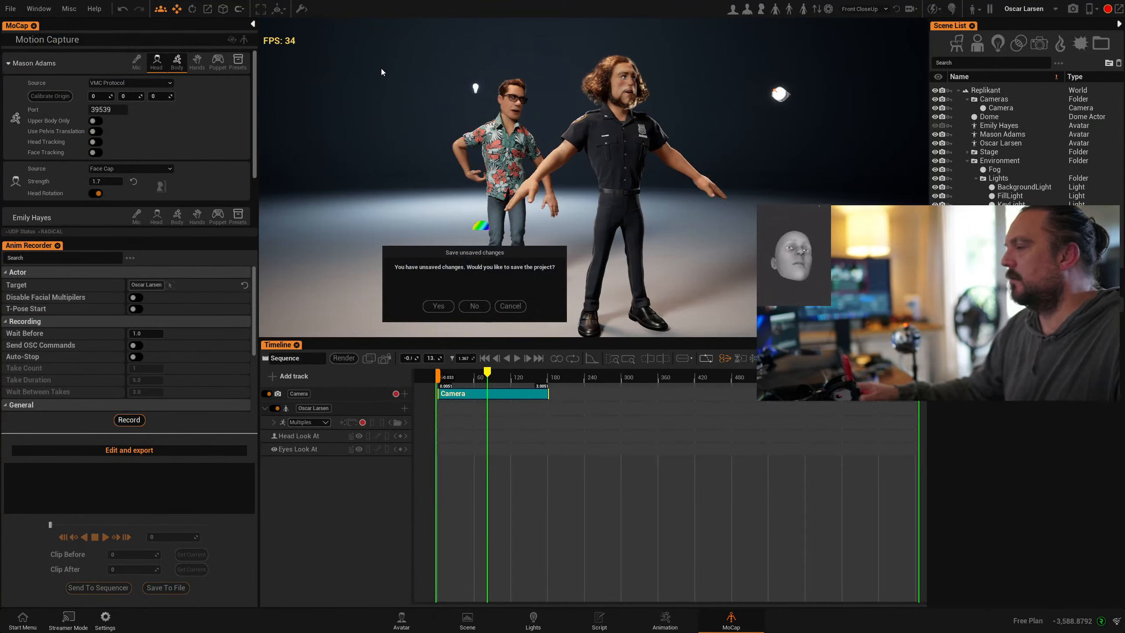
pyautogui.click(474, 306)
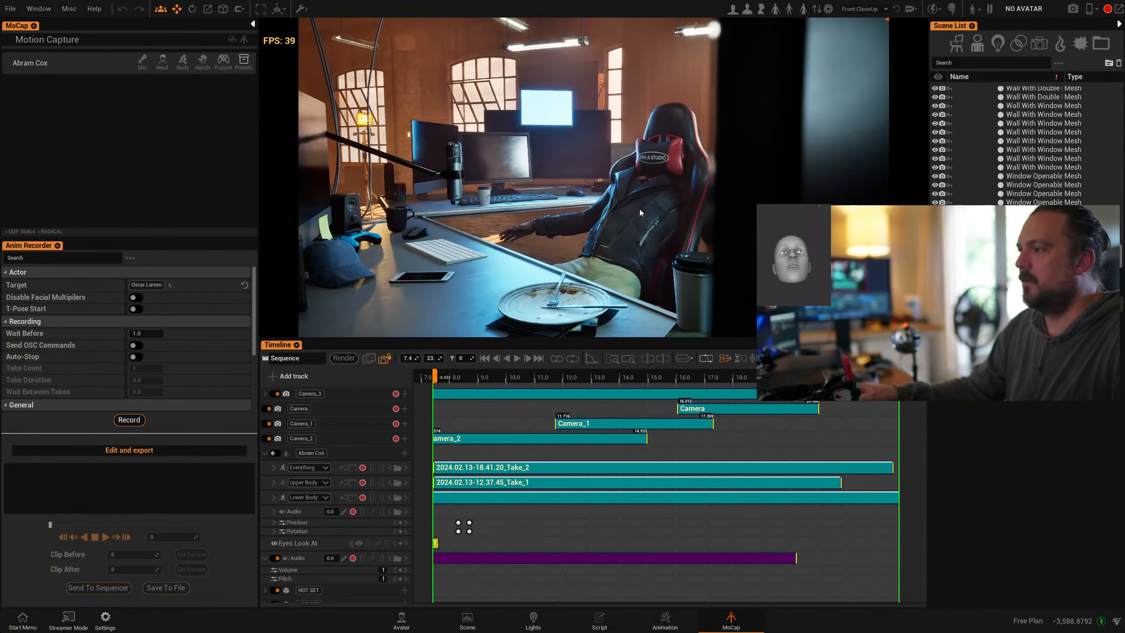
# - Enable Head and Body motion capture for Abram Cox and bring VRigUnity onscreen
pyautogui.click(635, 187)
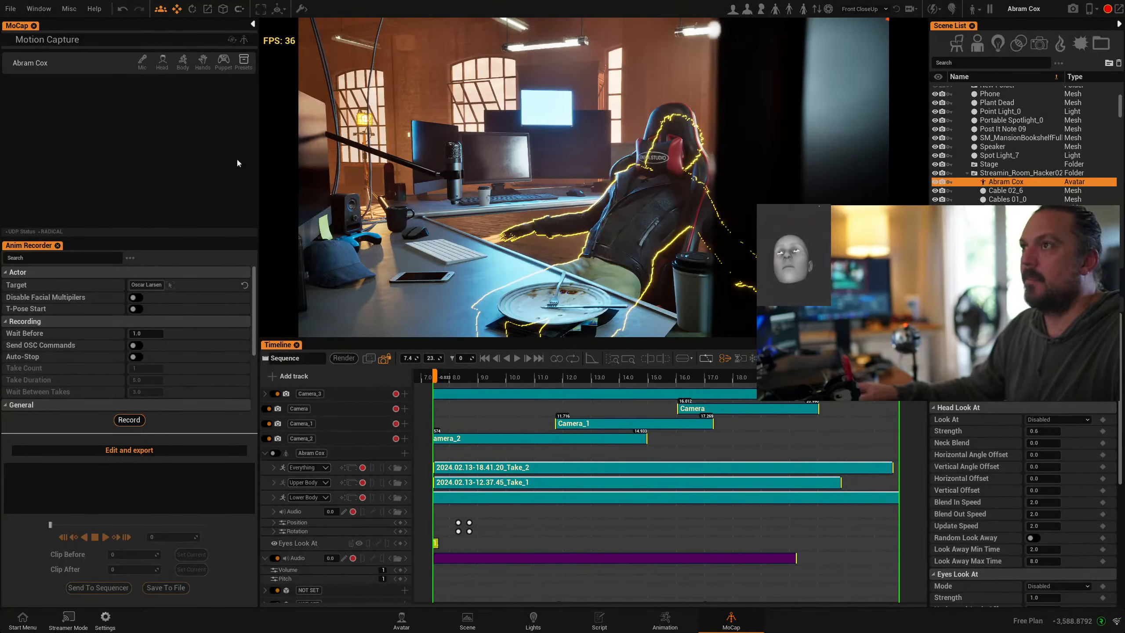
pyautogui.click(156, 64)
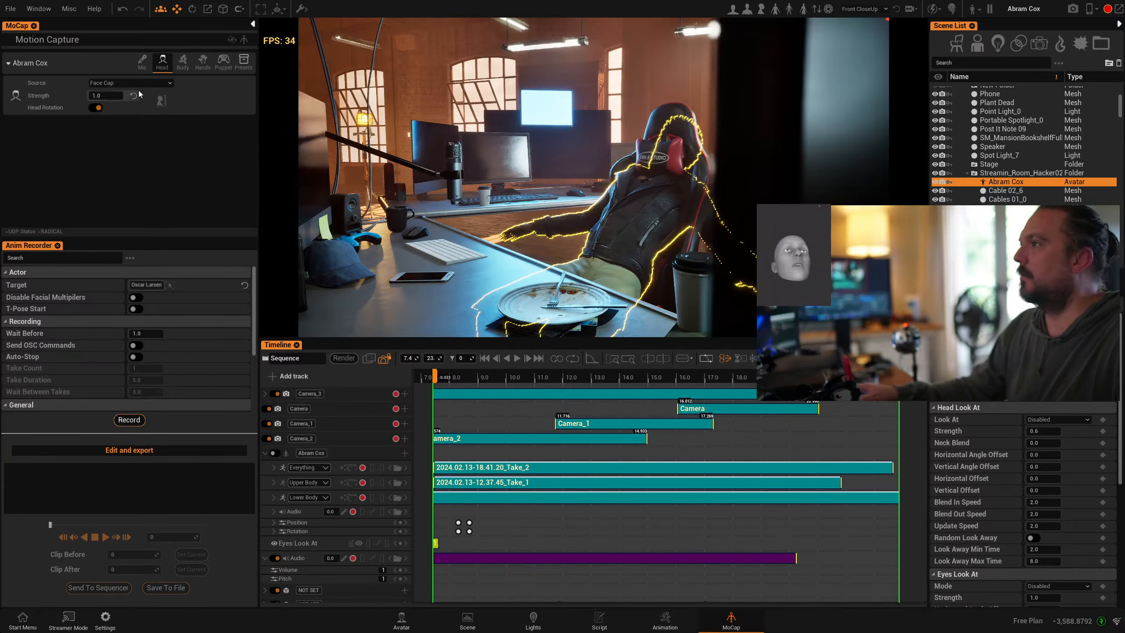
pyautogui.click(183, 62)
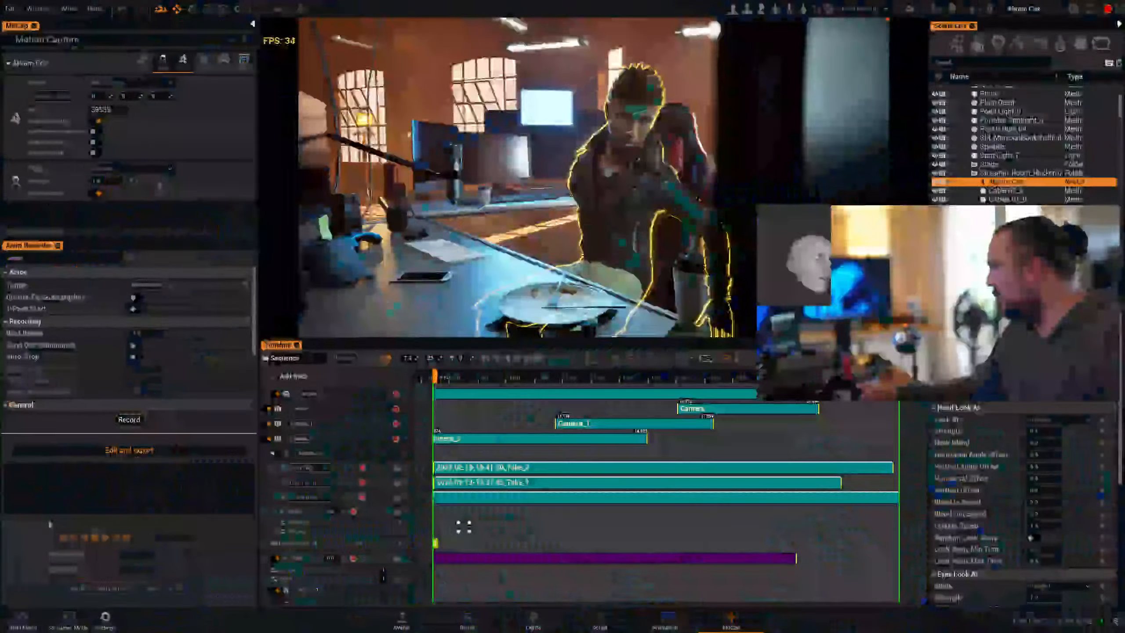
pyautogui.moveTo(1124, 324); pyautogui.dragTo(559, 221)
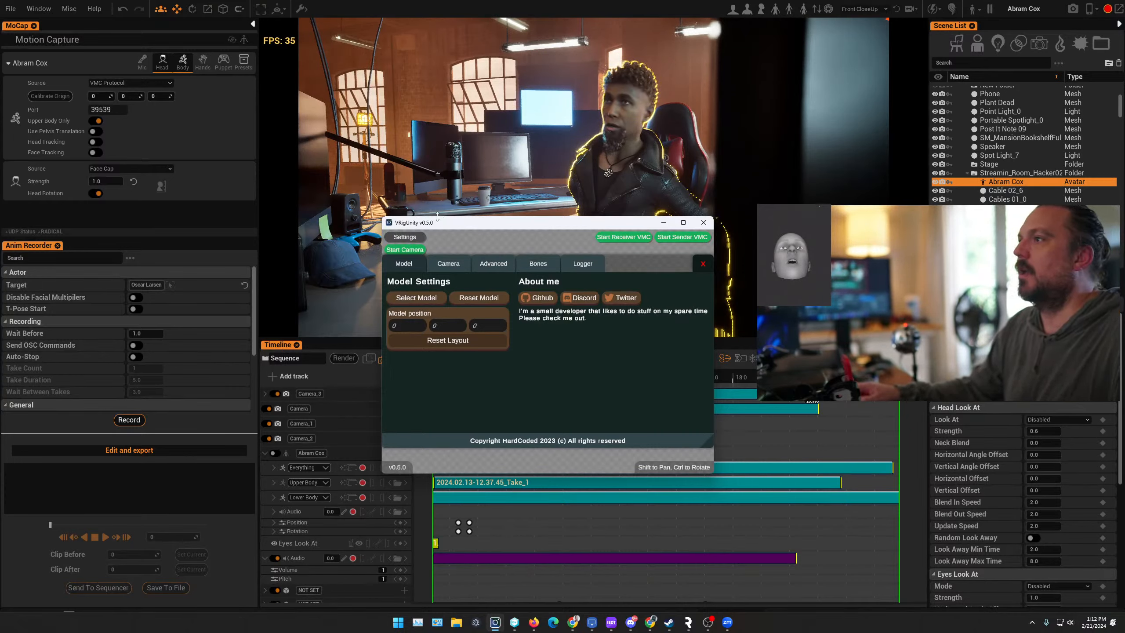
# - Review VRigUnity's camera (Logitech BRIO, 1280x720) and VMC settings, then return to Model settings
pyautogui.moveTo(471, 230); pyautogui.dragTo(505, 203)
pyautogui.click(482, 238)
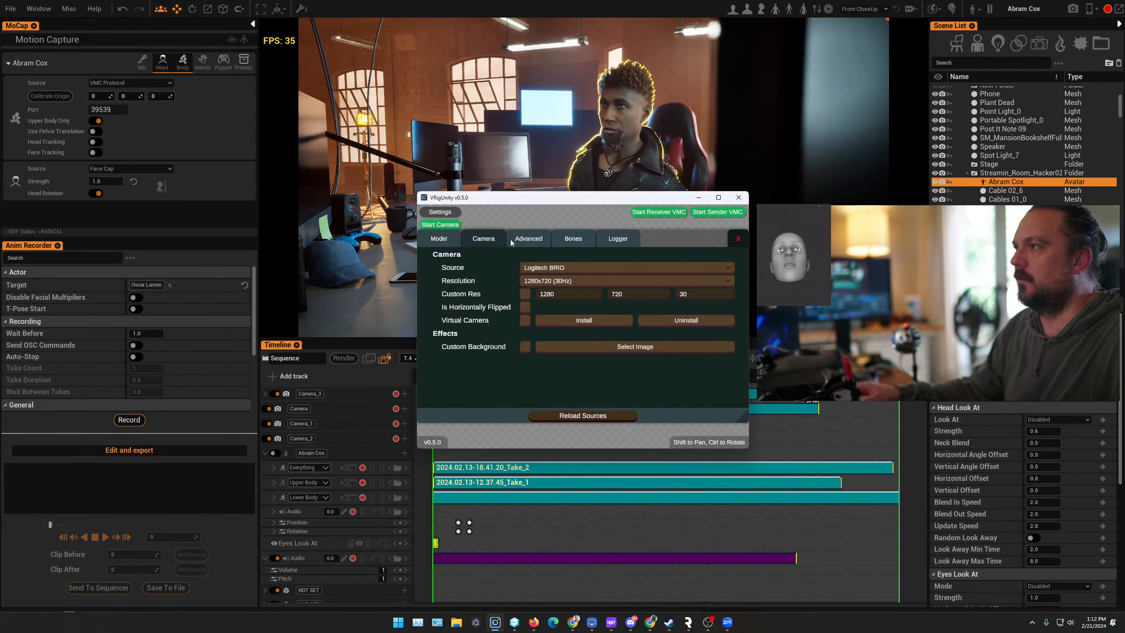
pyautogui.click(530, 245)
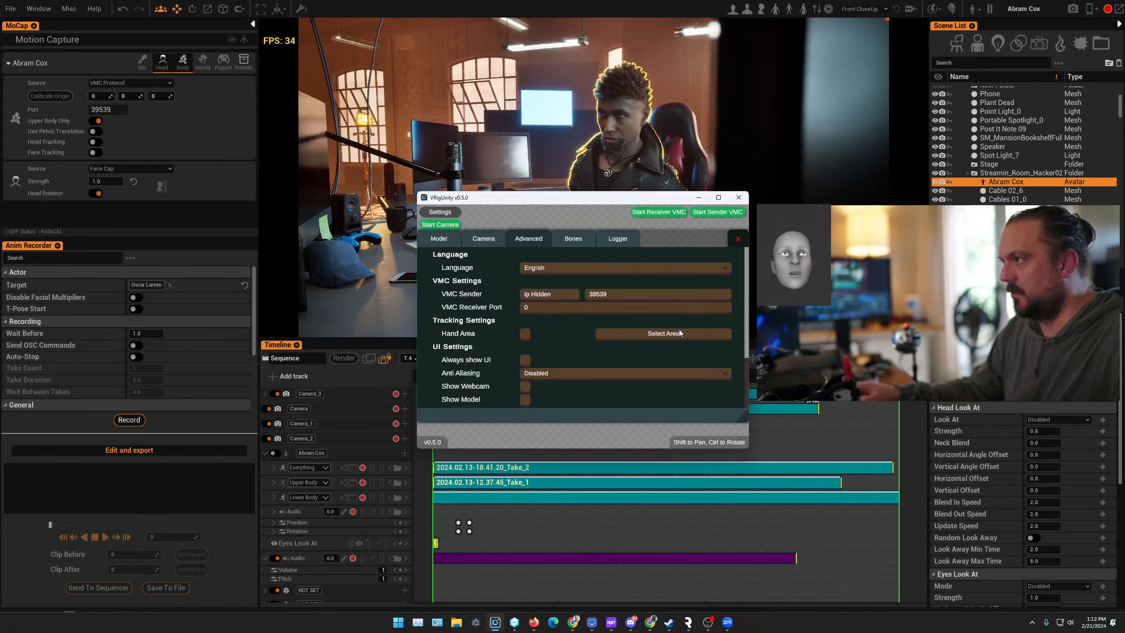
pyautogui.click(485, 243)
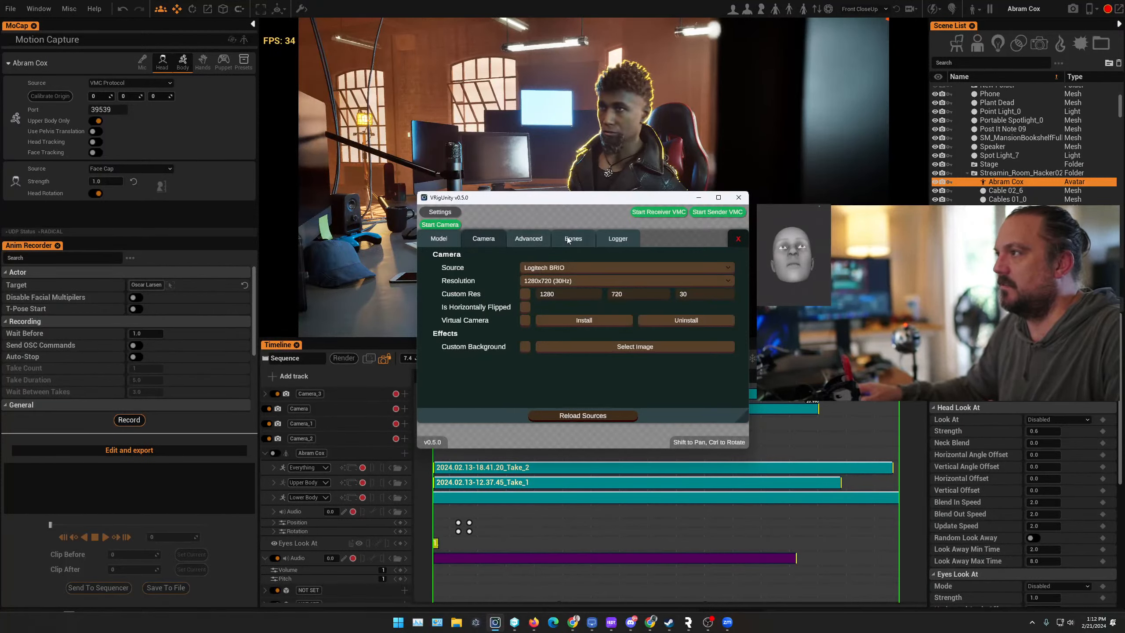
pyautogui.click(439, 237)
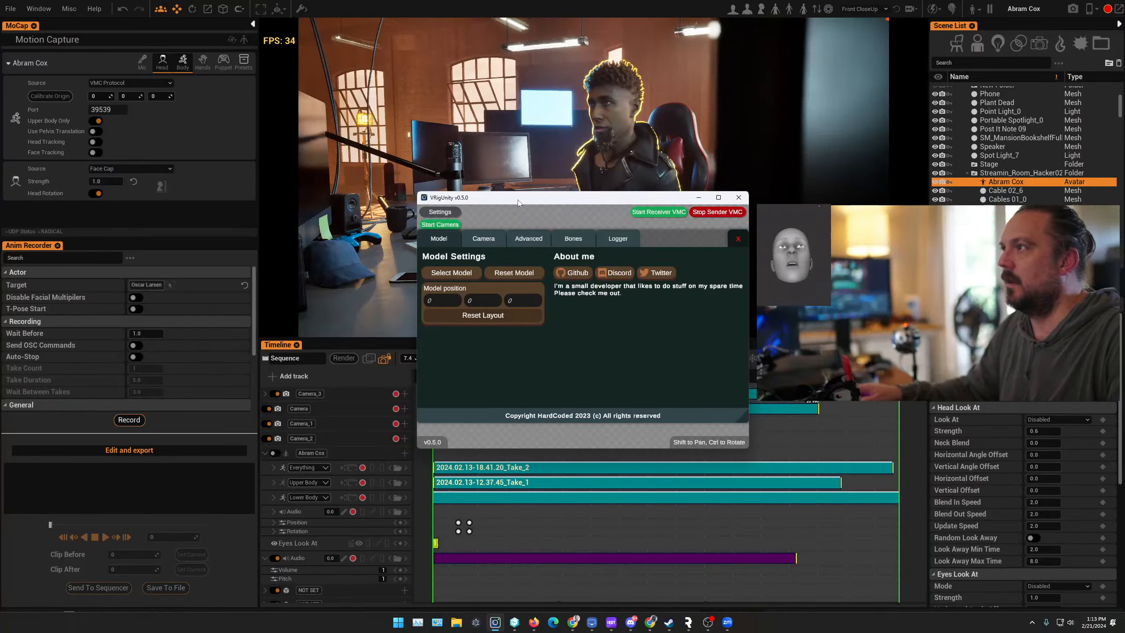
# - Drag the VRigUnity window out of the way to reveal the live-tracked Replikant scene
pyautogui.moveTo(518, 200); pyautogui.dragTo(695, 387)
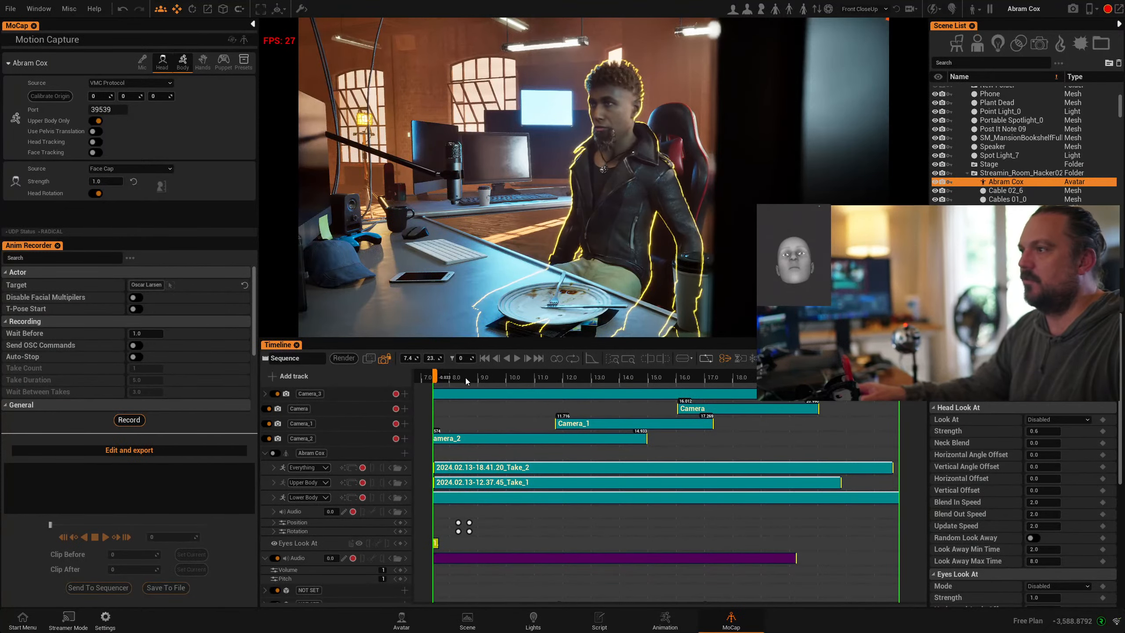
# - Scrub the camera cuts and set the Camera shot's Actor To Track to the seated character
pyautogui.click(610, 377)
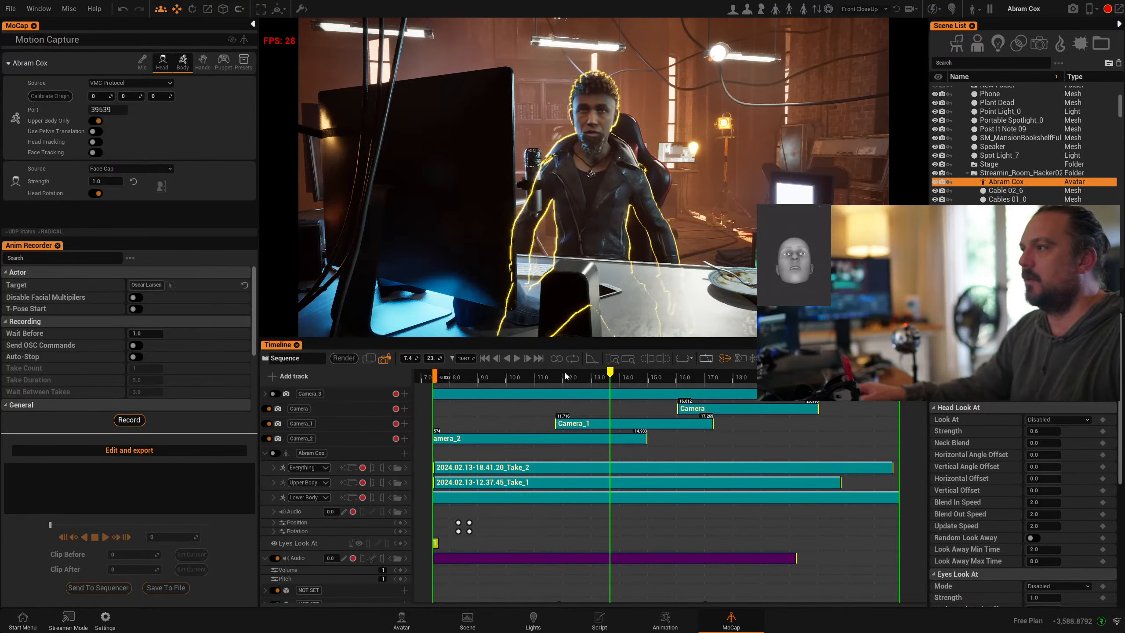
pyautogui.moveTo(611, 372); pyautogui.dragTo(755, 410)
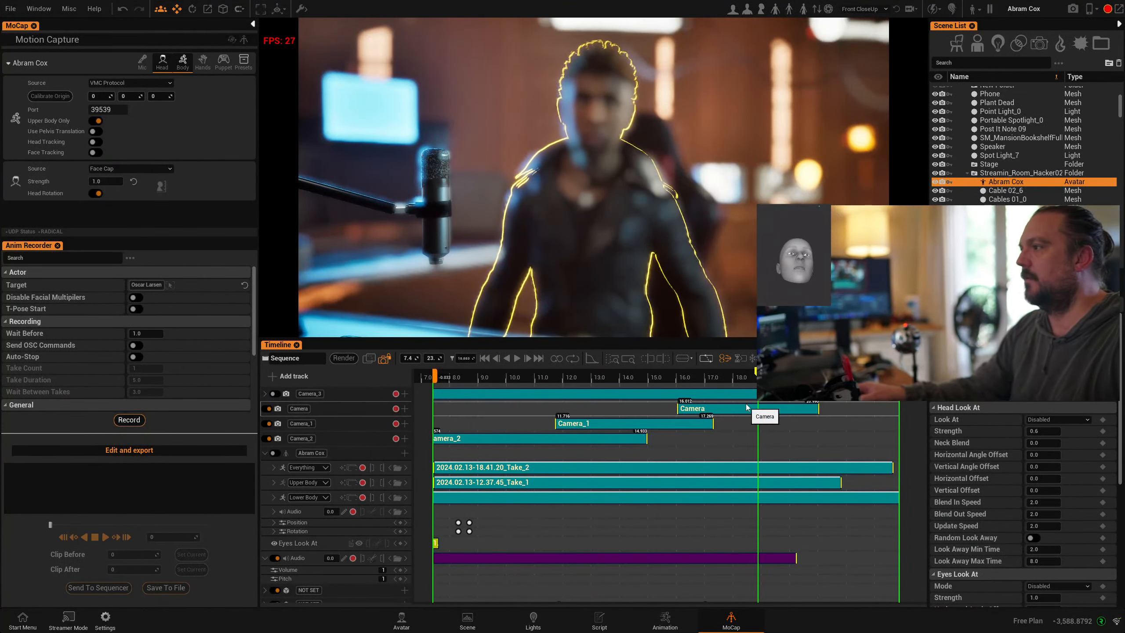
pyautogui.click(746, 406)
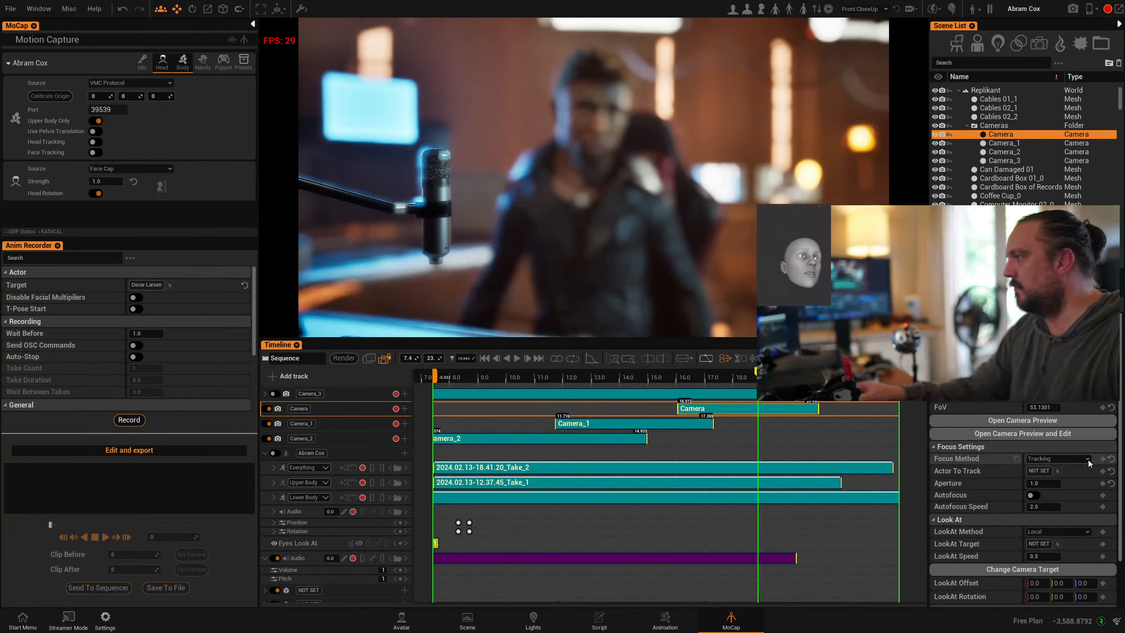
pyautogui.click(1058, 470)
pyautogui.click(620, 220)
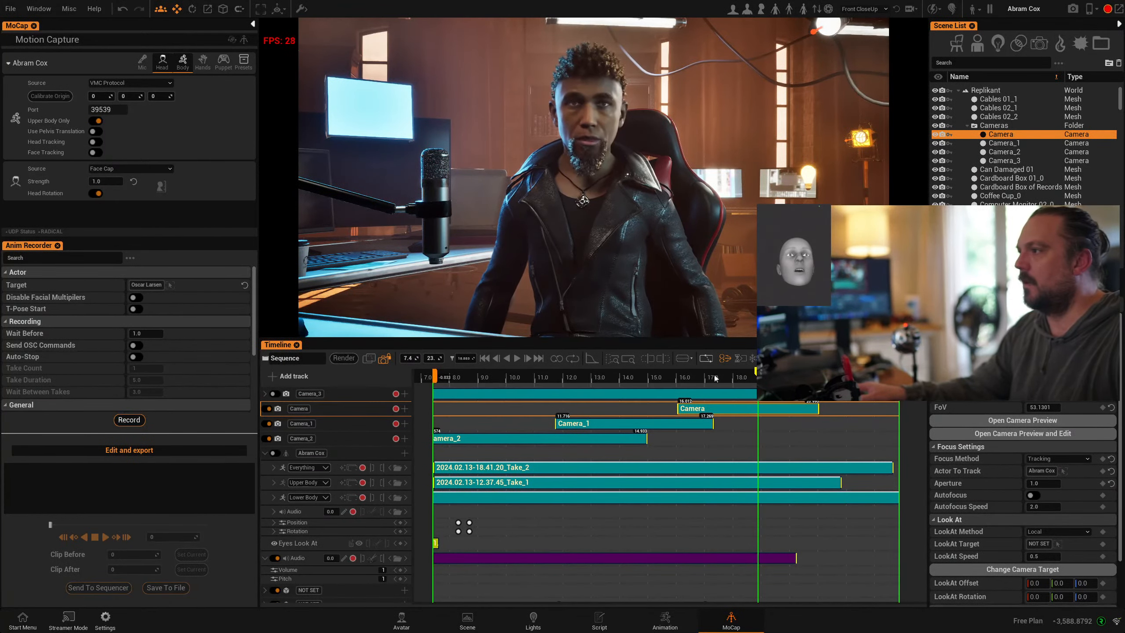
# - Set Camera_1's Actor To Track to the seated character, then select him at about 9.7 seconds
pyautogui.click(643, 376)
pyautogui.click(615, 424)
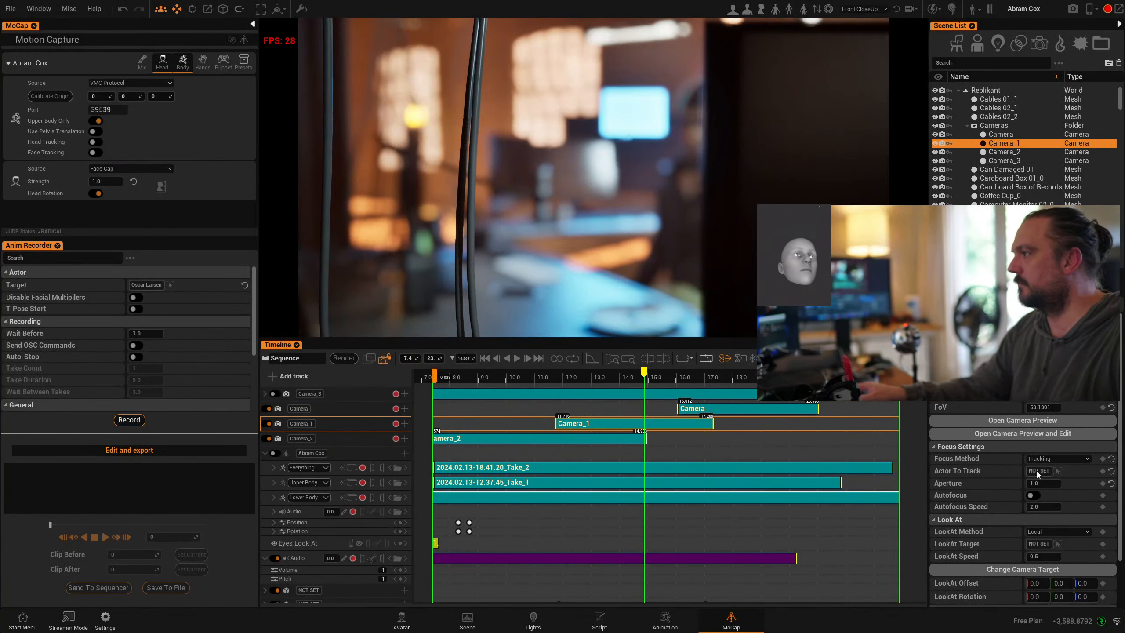
pyautogui.click(1058, 471)
pyautogui.click(697, 239)
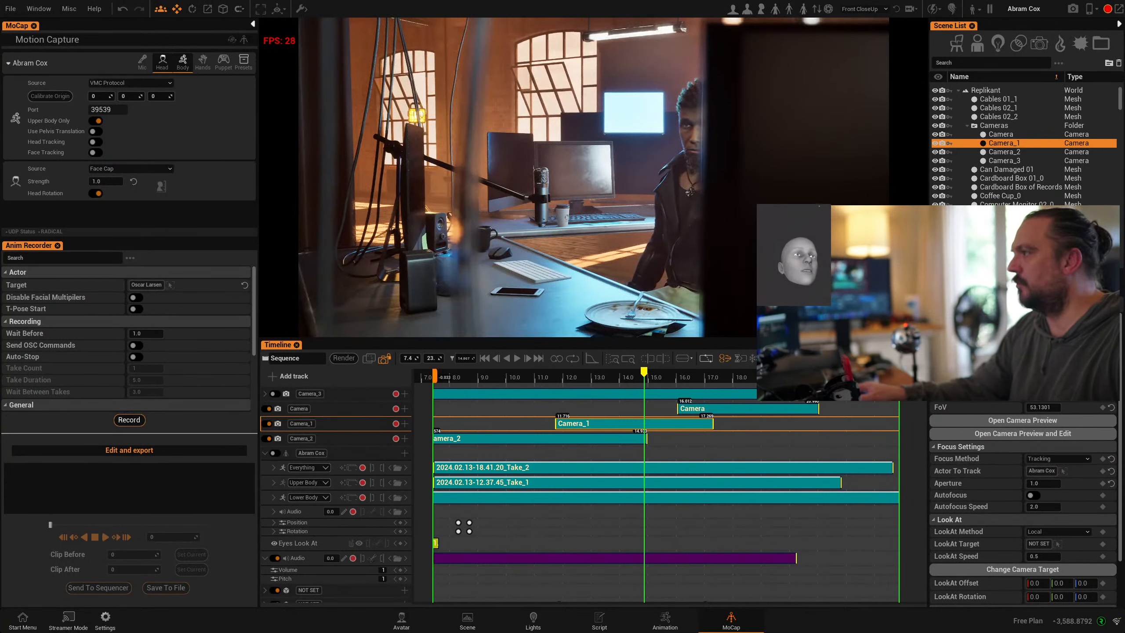
pyautogui.scroll(2, 1023, 501)
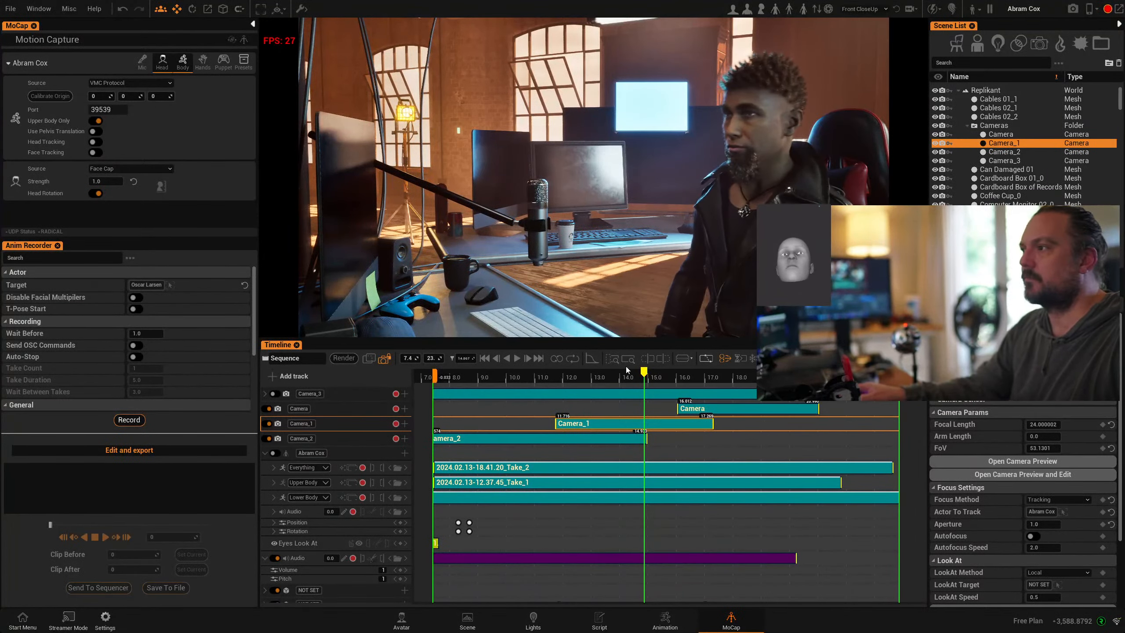
pyautogui.click(497, 376)
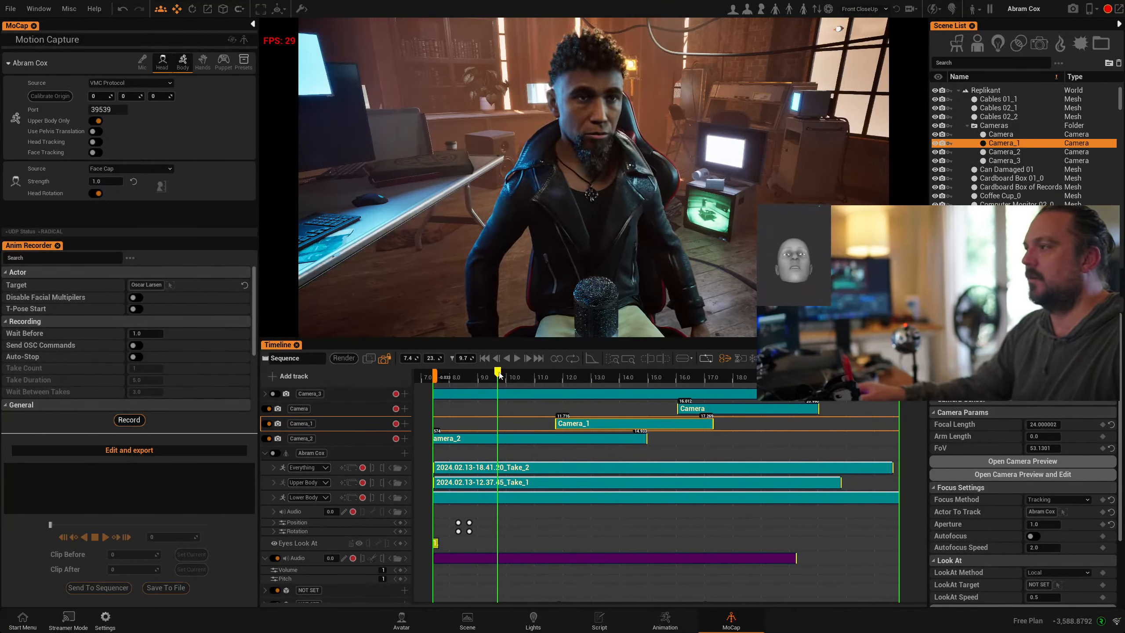
pyautogui.click(557, 227)
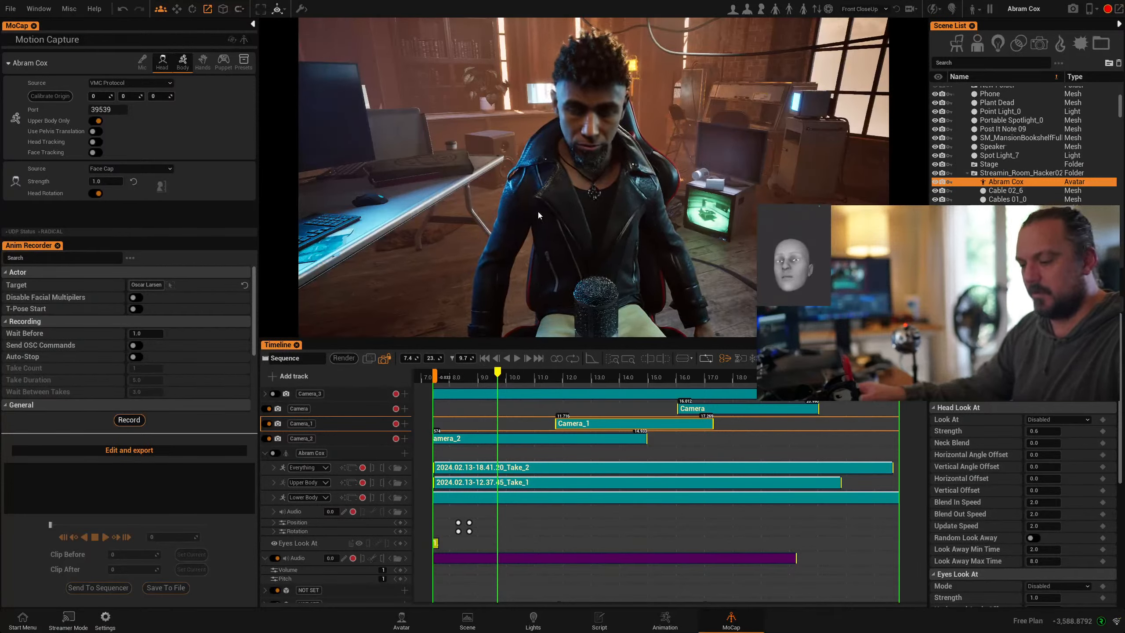
# - Preview the scene fullscreen, move playback later in the sequence, and return to fullscreen
pyautogui.press('Tab')
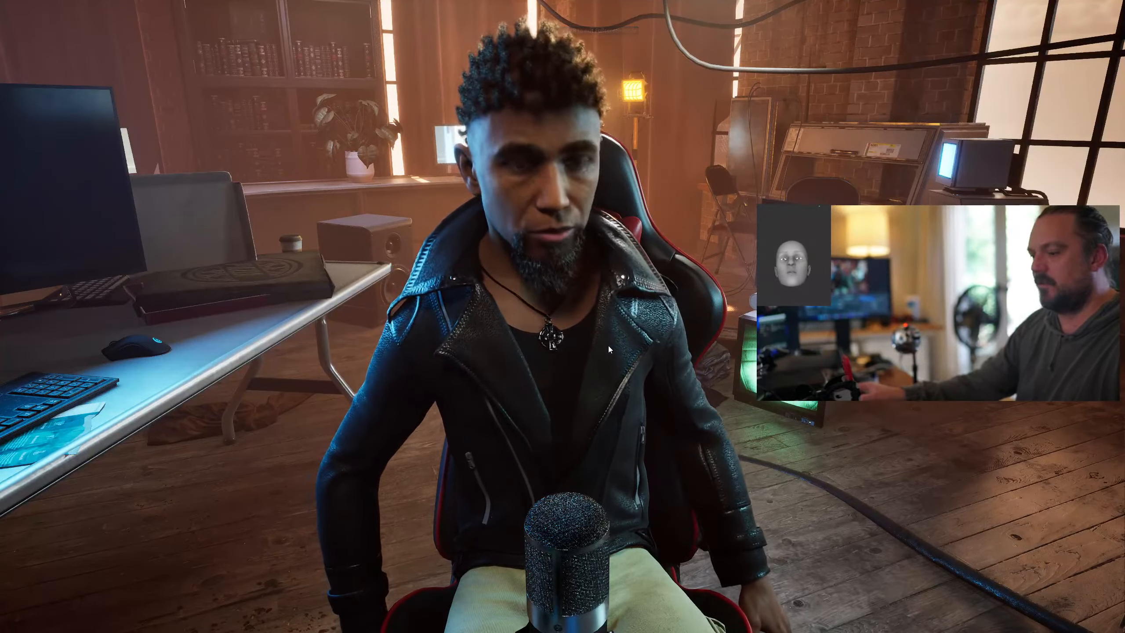
pyautogui.press('Tab')
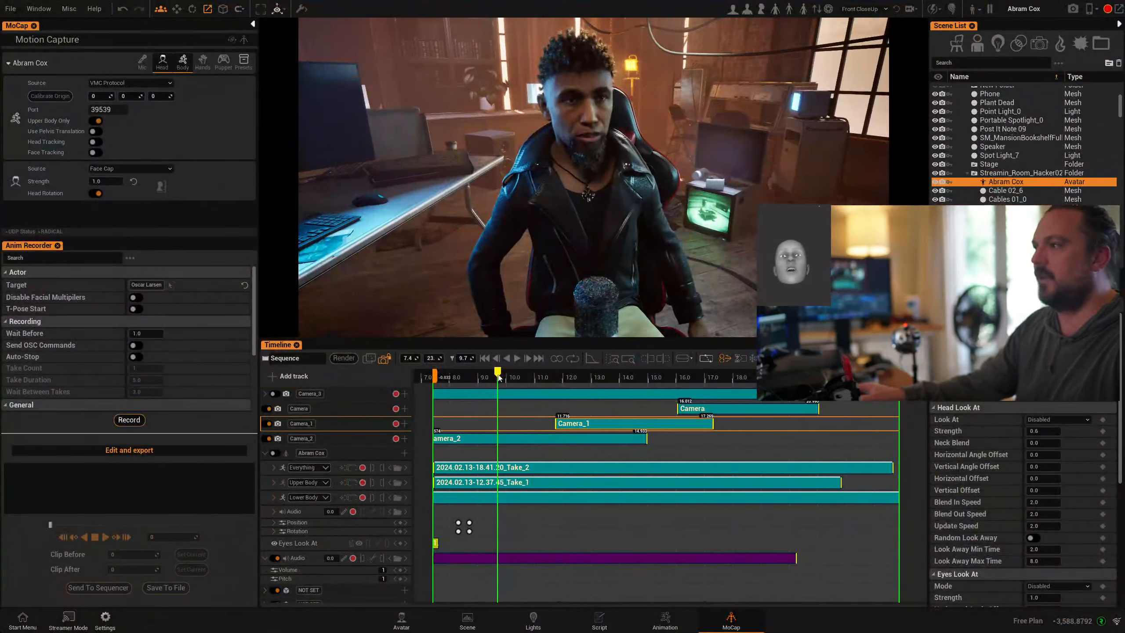
pyautogui.click(608, 385)
pyautogui.press('Tab')
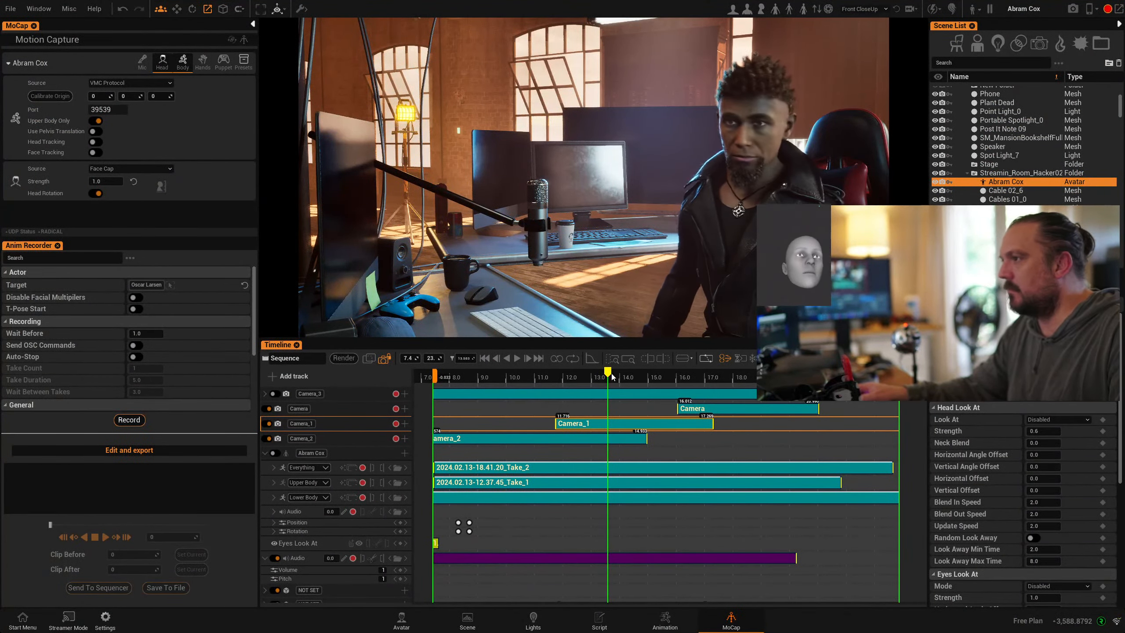
# - Exit fullscreen and scrub the playhead to about 12 seconds inside the Camera_1 shot
pyautogui.moveTo(597, 376); pyautogui.dragTo(569, 376)
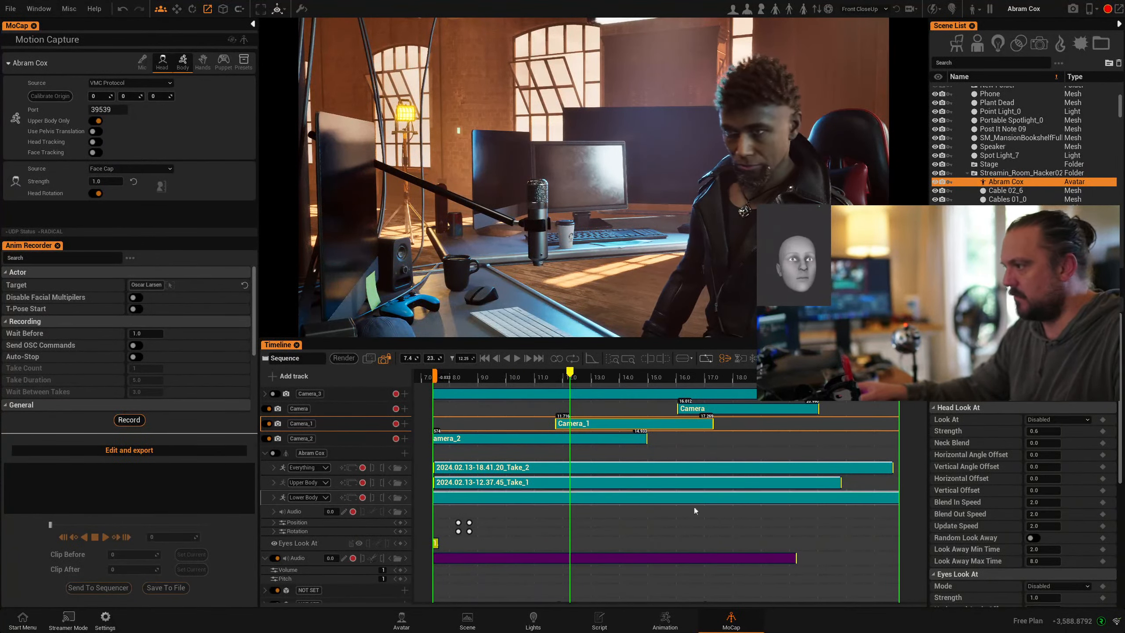
# - Use Alt+Tab to bring the Zoom home window with the Replikant YouTube Q&A meeting forward
pyautogui.hotkey('alt', 'Tab')
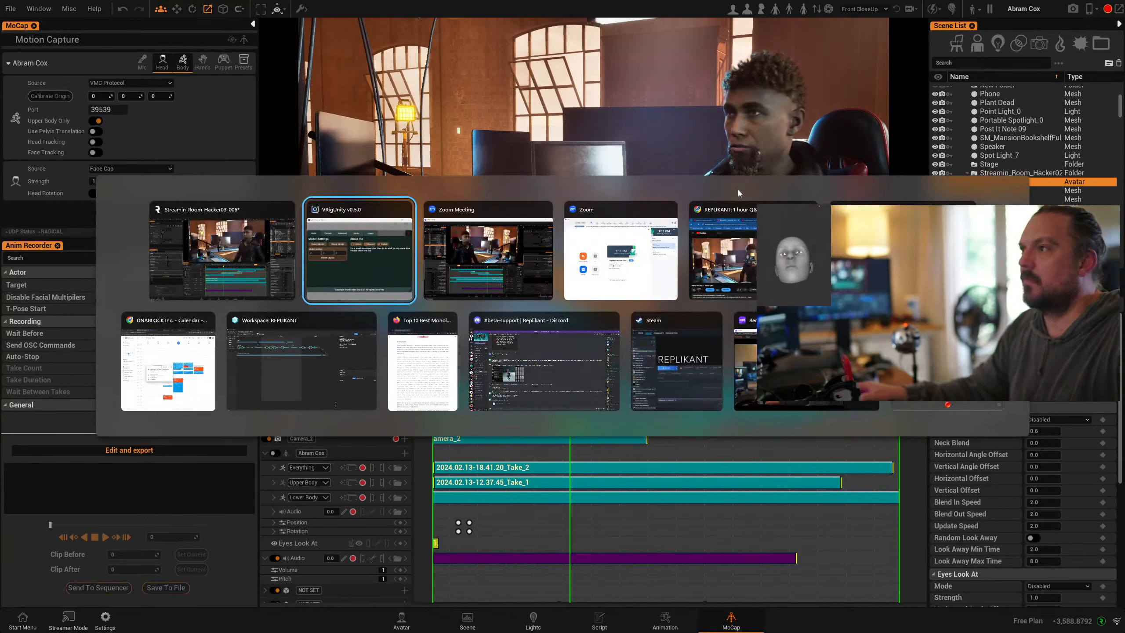
pyautogui.hotkey('alt', 'Tab')
pyautogui.hotkey('alt', 'Tab')
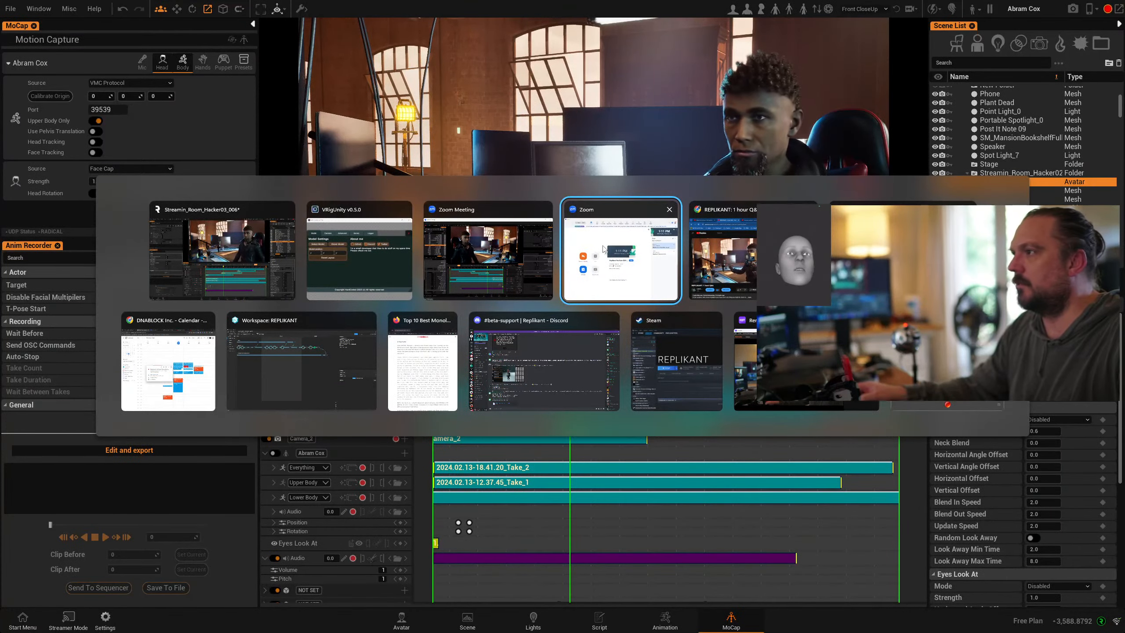
pyautogui.click(635, 268)
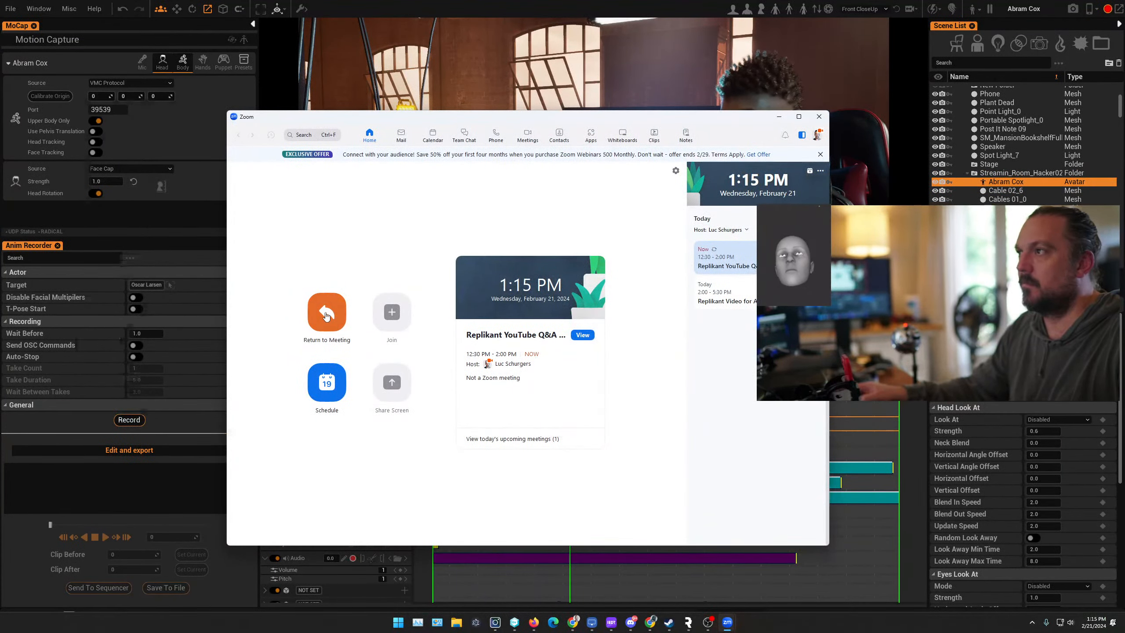
# - Put Replikant's preview in fullscreen and reposition the meeting window lower and to the right
pyautogui.click(325, 316)
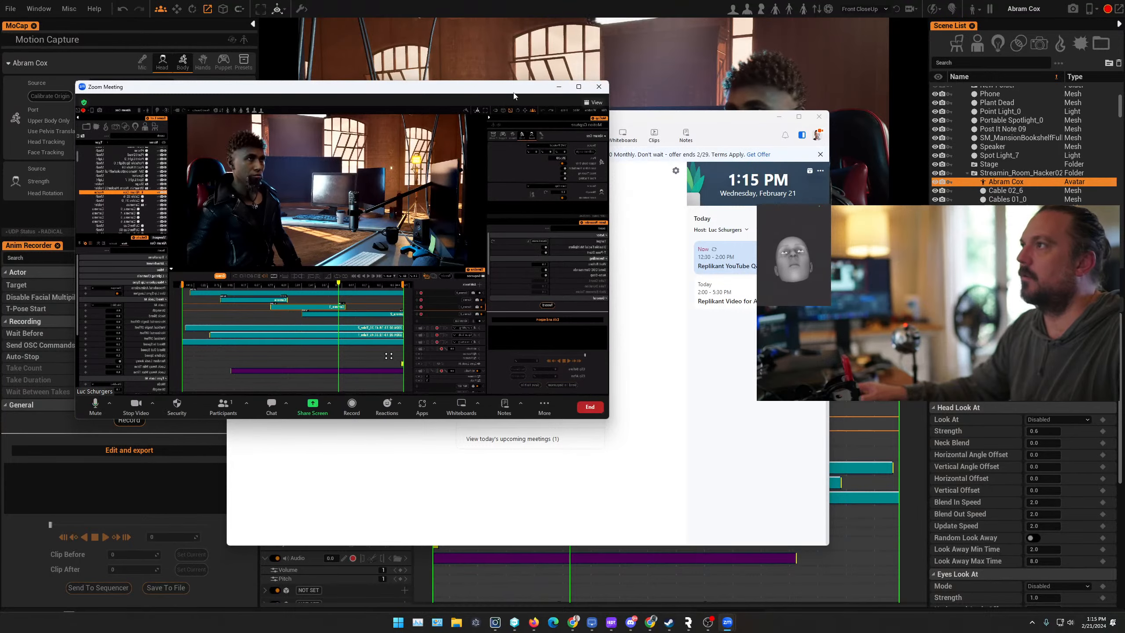
pyautogui.click(855, 248)
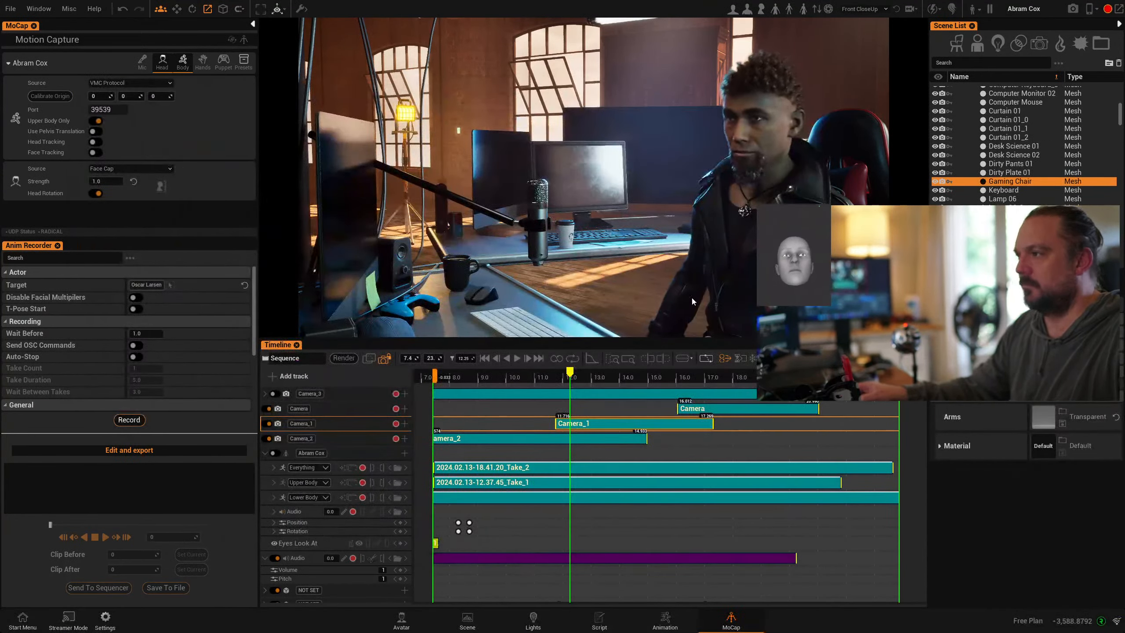
pyautogui.press('Tab')
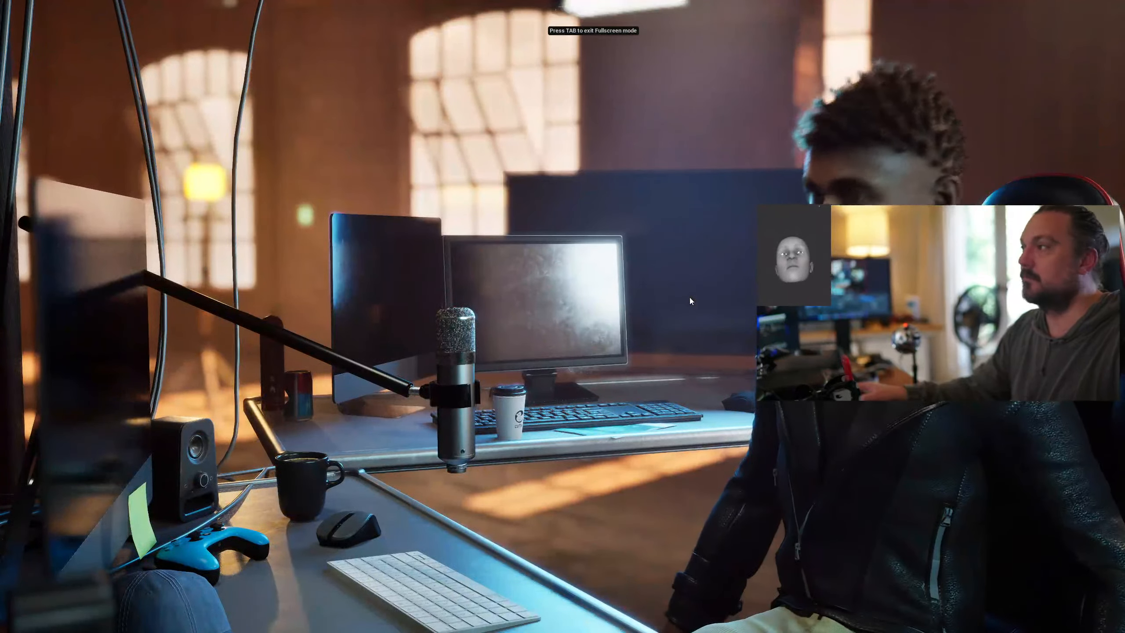
pyautogui.hotkey('alt', 'Tab')
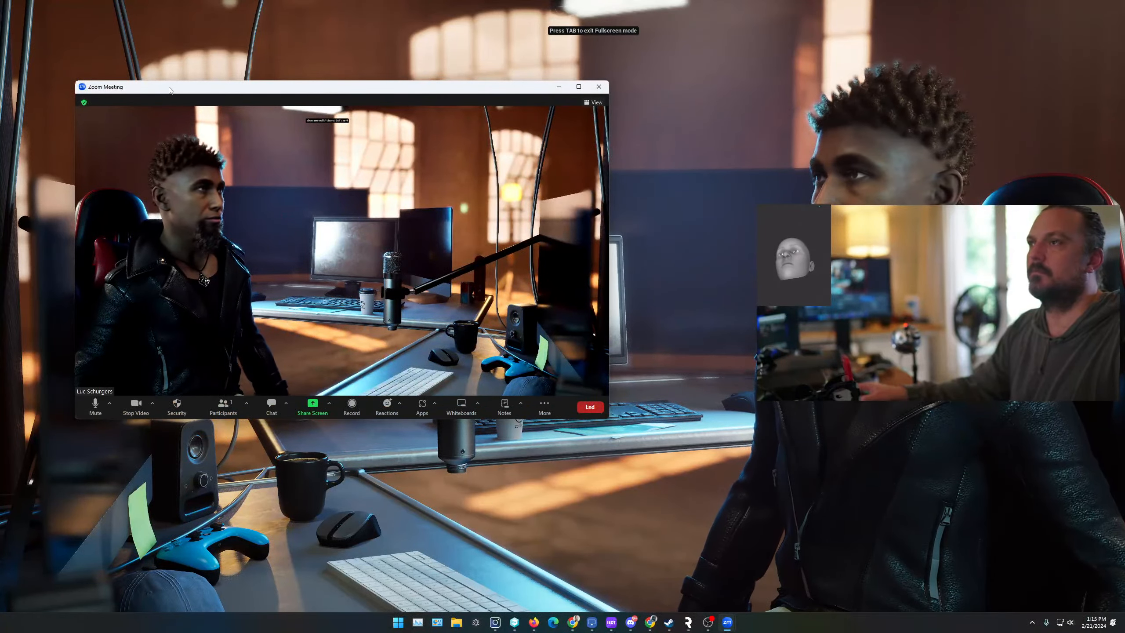
pyautogui.moveTo(170, 89); pyautogui.dragTo(247, 108)
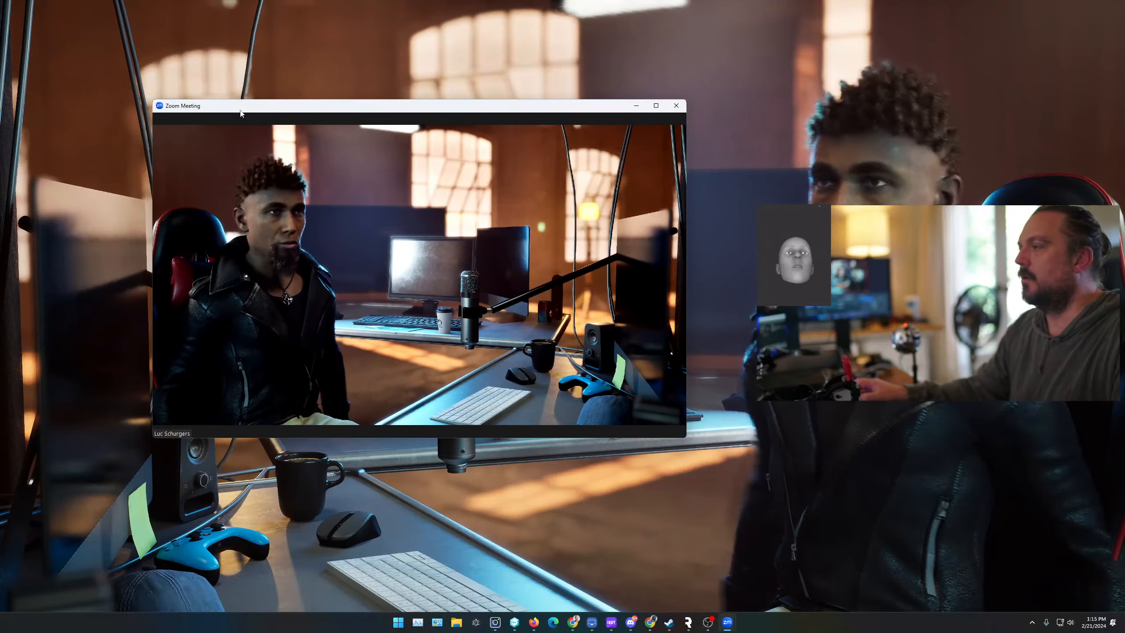
# - End the meeting for all participants and close the Zoom home window
pyautogui.moveTo(383, 272)
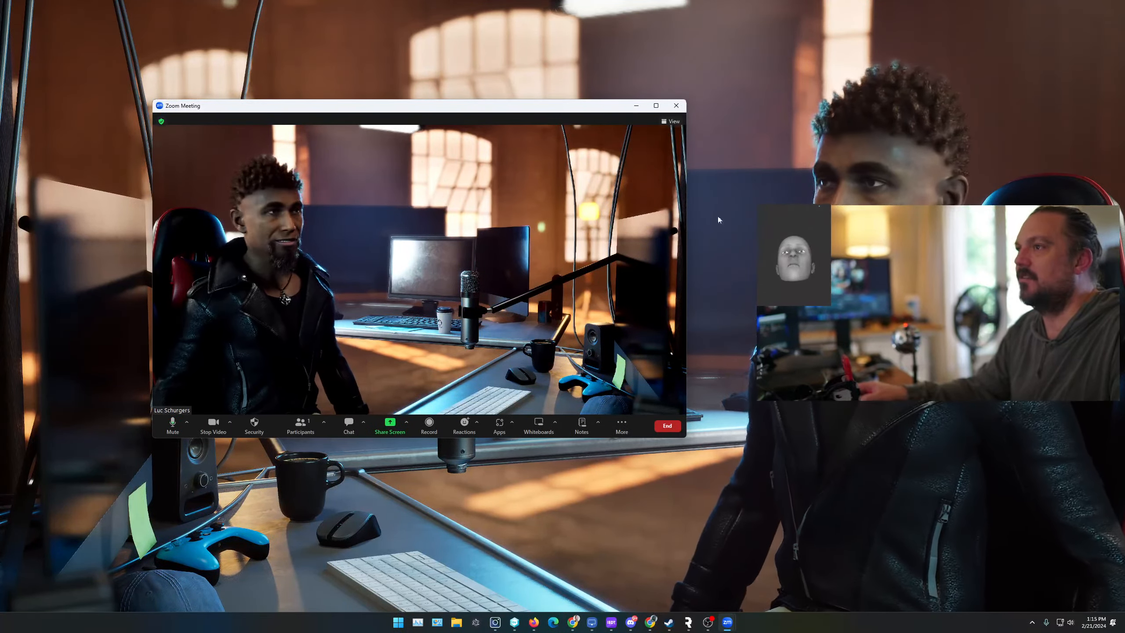
pyautogui.click(676, 107)
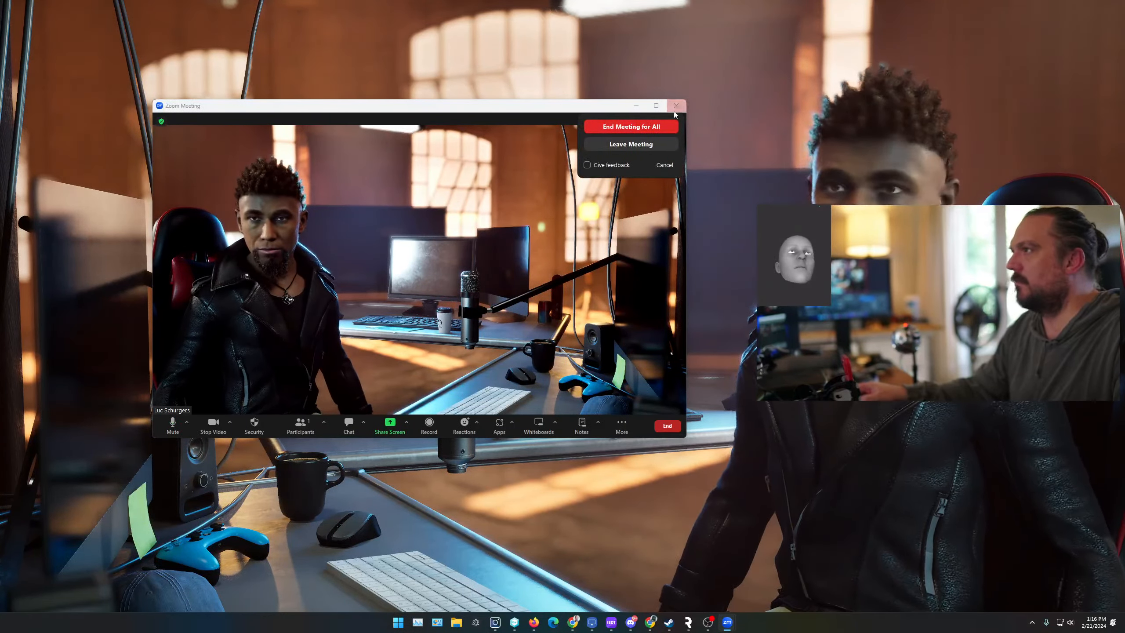
pyautogui.click(628, 127)
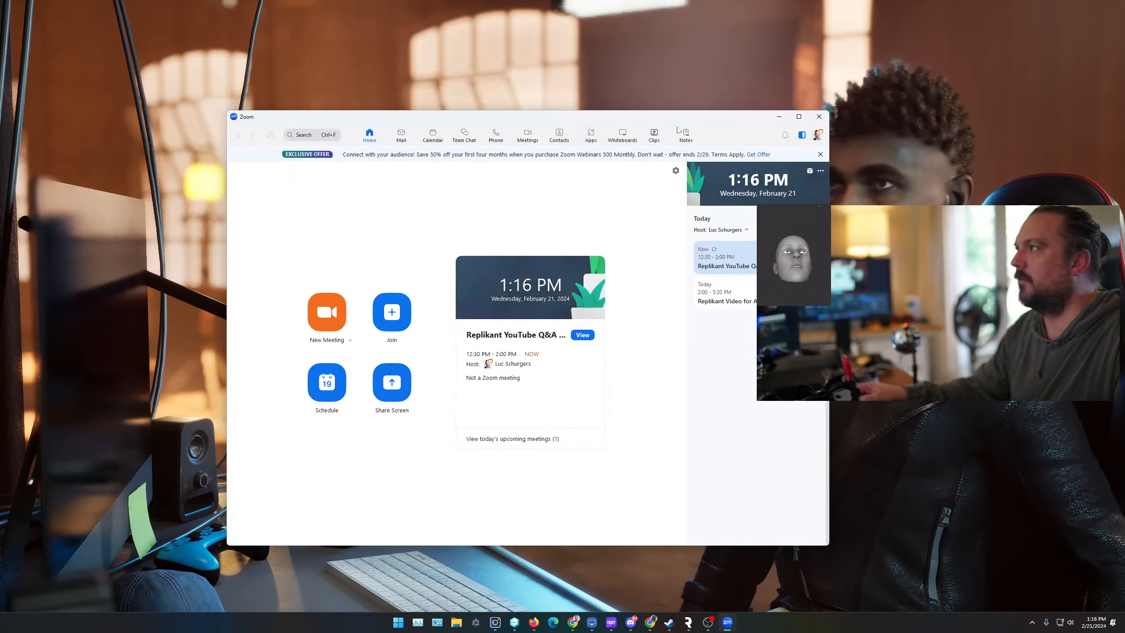
pyautogui.click(820, 121)
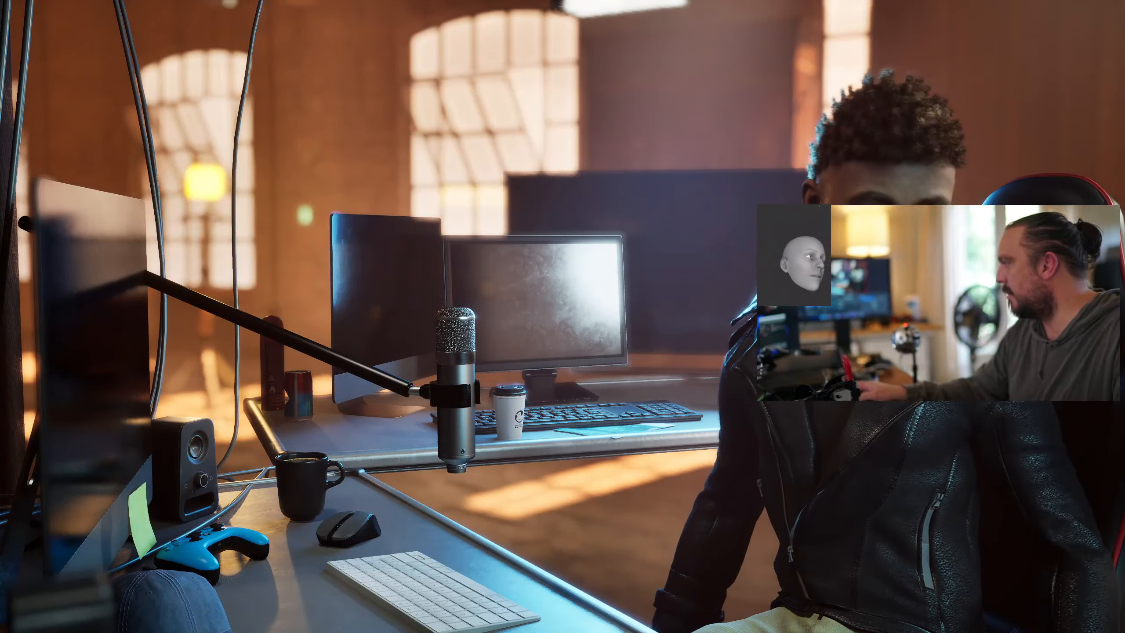
pyautogui.press('Escape')
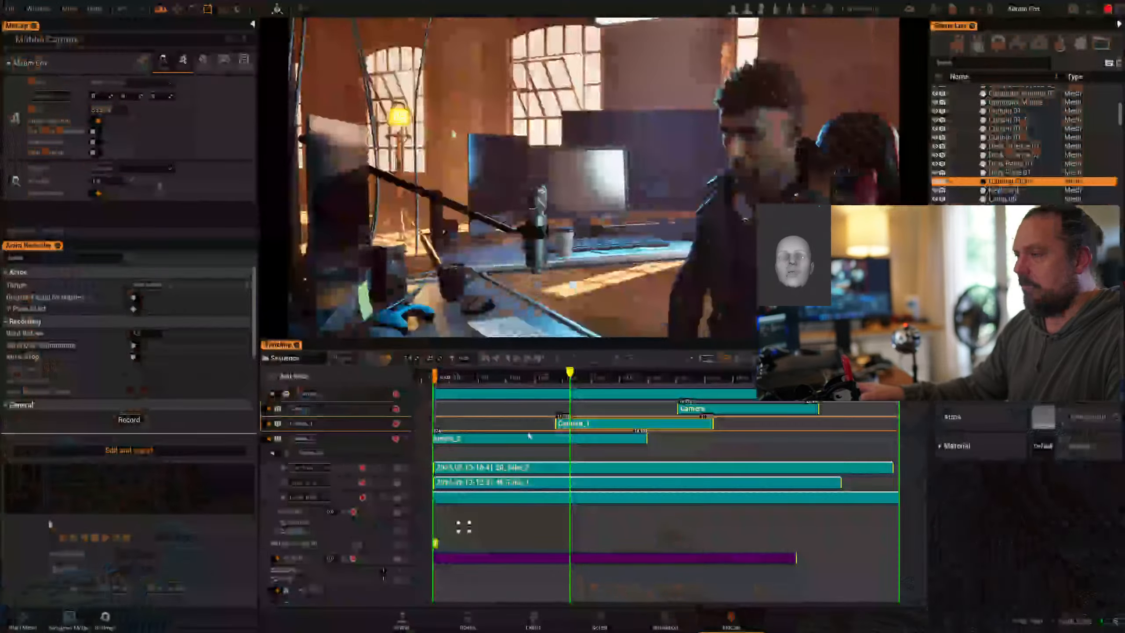
pyautogui.moveTo(574, 373); pyautogui.dragTo(802, 373)
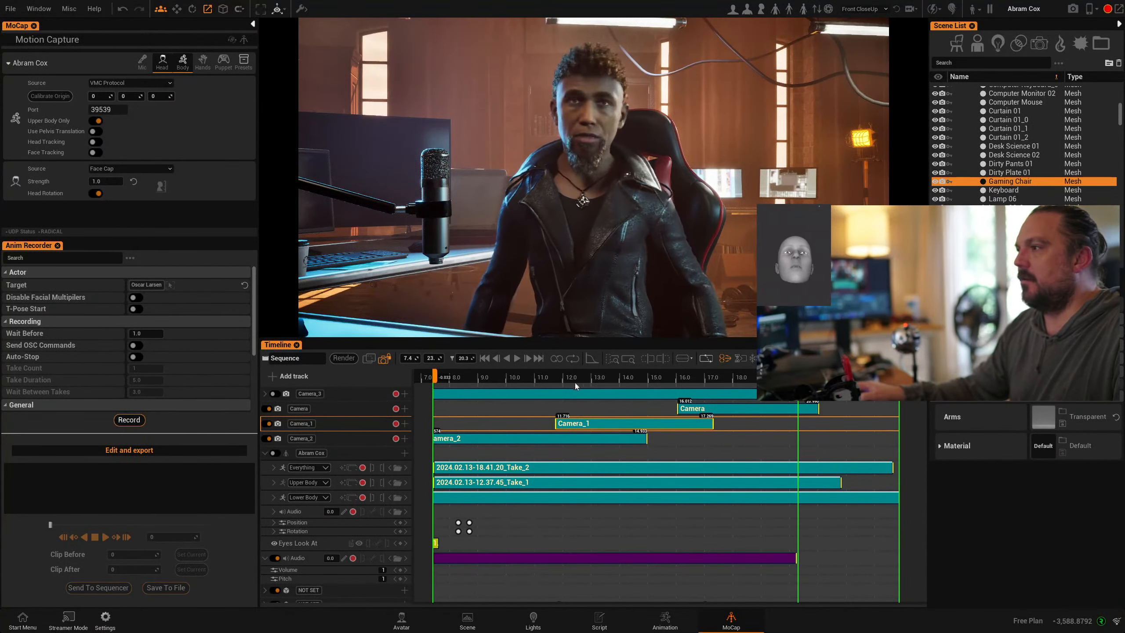
pyautogui.moveTo(512, 377); pyautogui.dragTo(771, 401)
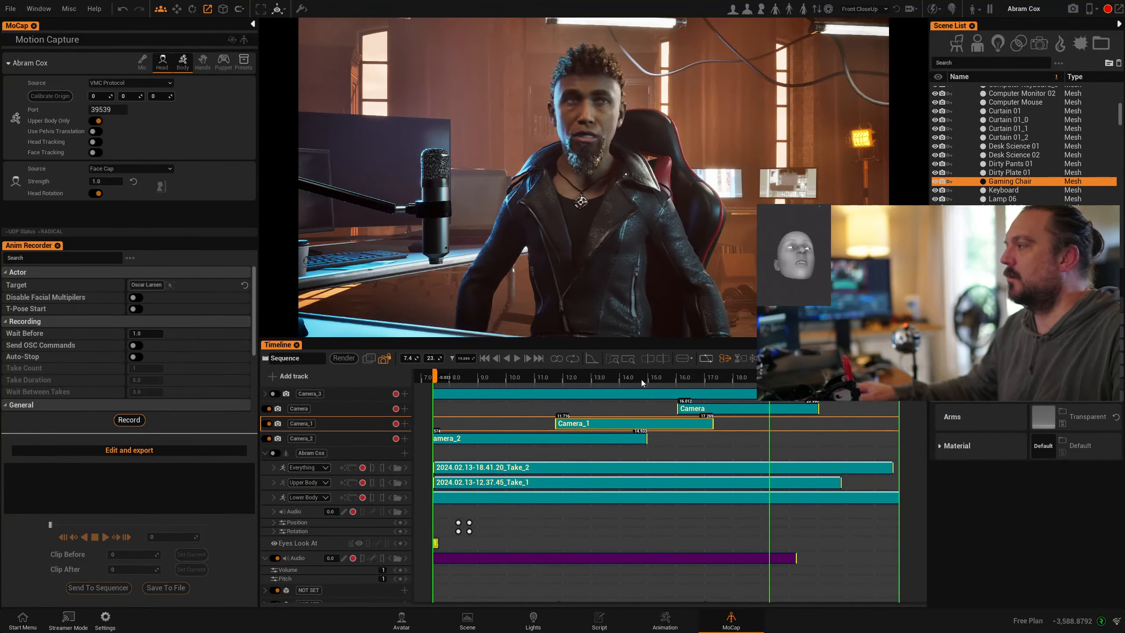
pyautogui.moveTo(616, 371); pyautogui.dragTo(525, 375)
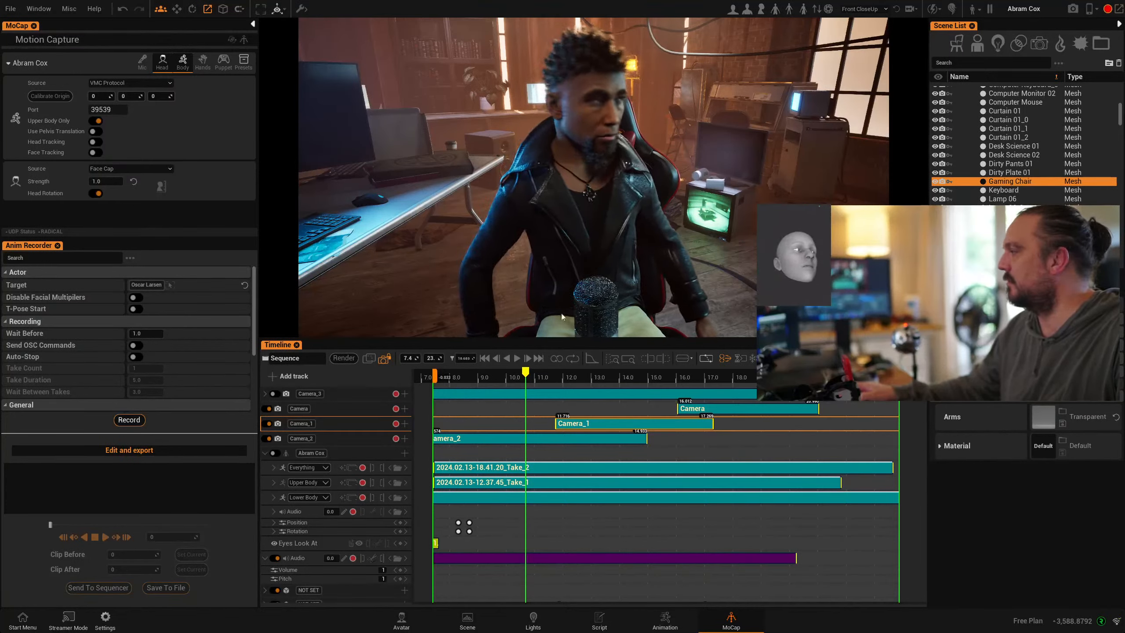
pyautogui.click(578, 238)
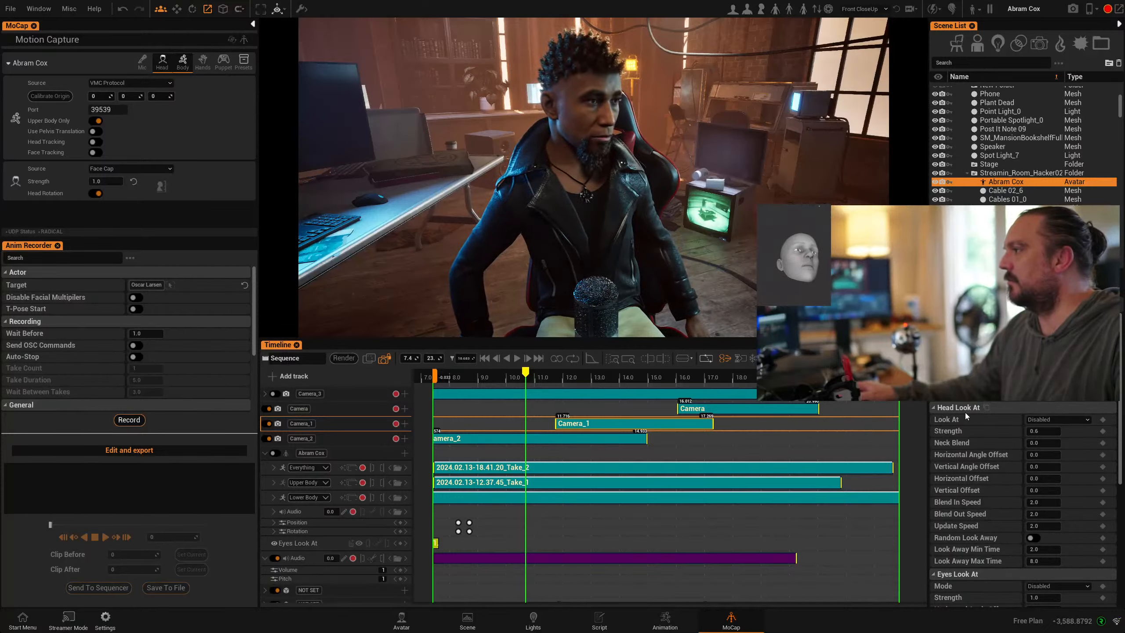
# - Point Abram Cox's Head Look At at Camera and add an Eyes Look At key in Camera mode
pyautogui.click(1066, 419)
pyautogui.click(1054, 438)
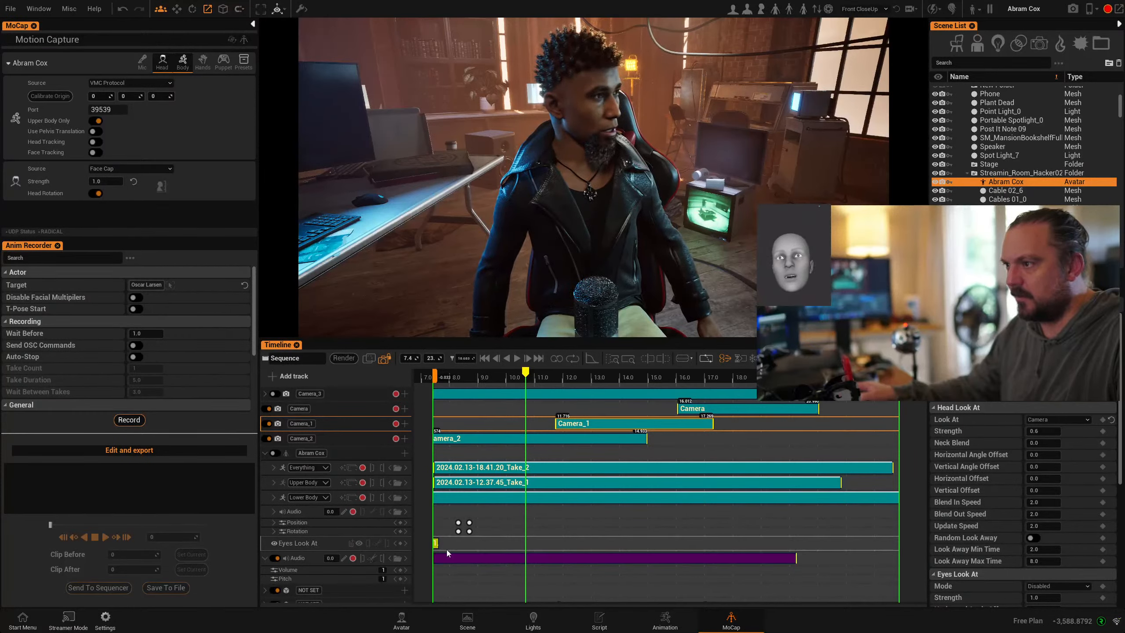
pyautogui.click(400, 543)
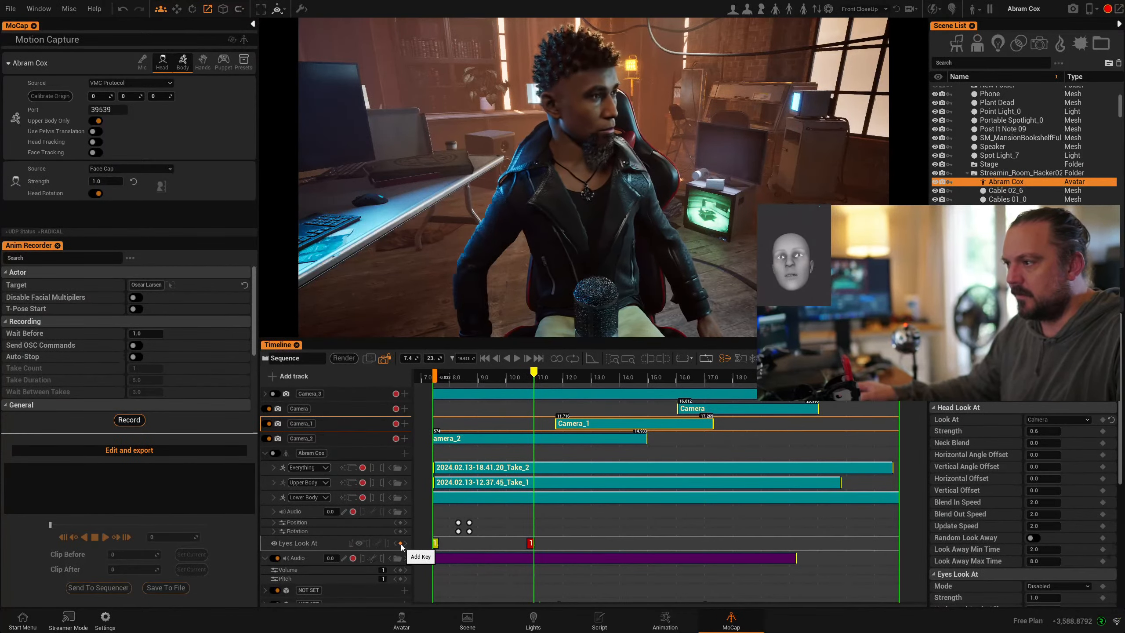
pyautogui.click(530, 543)
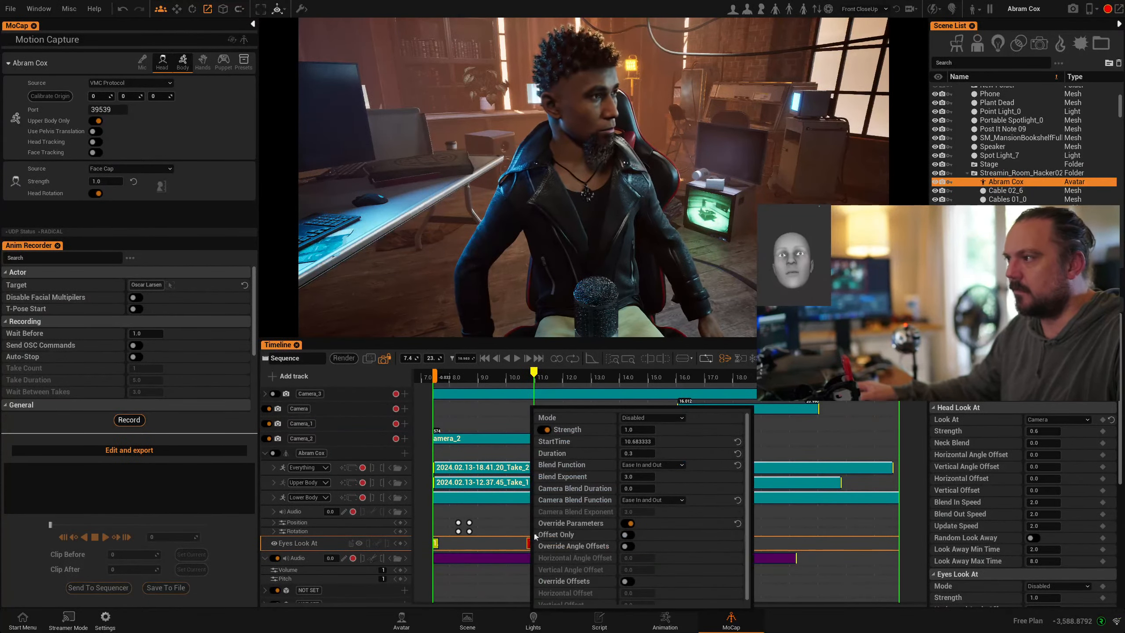
pyautogui.click(659, 418)
pyautogui.click(645, 439)
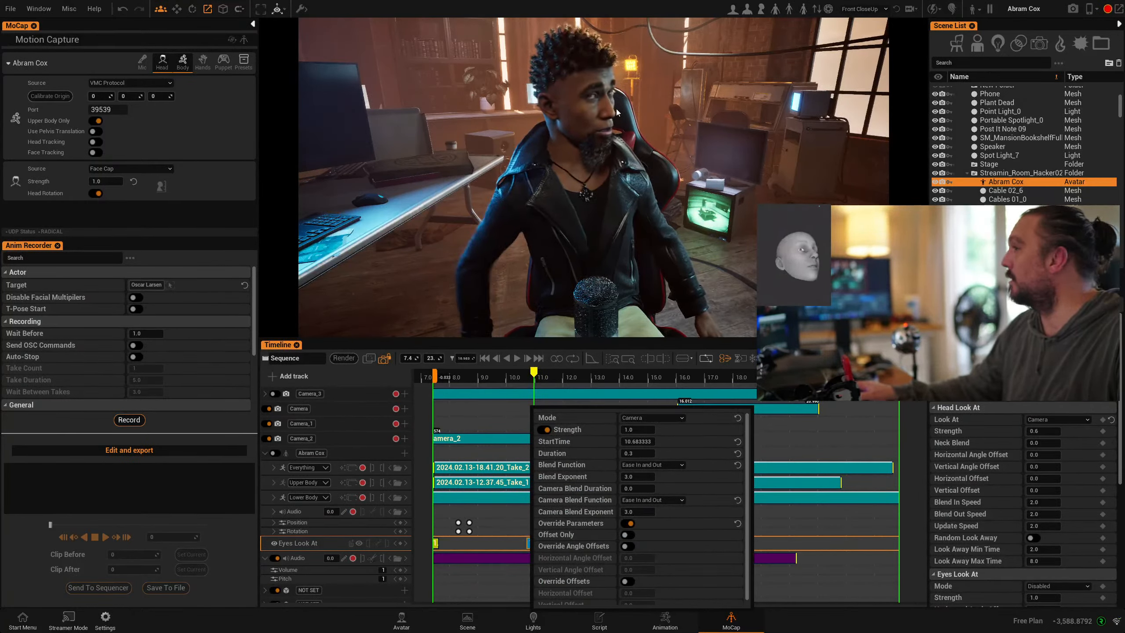
# - Scrub the sequence from about 8.5 seconds through the camera cuts and back to 8.85
pyautogui.click(464, 377)
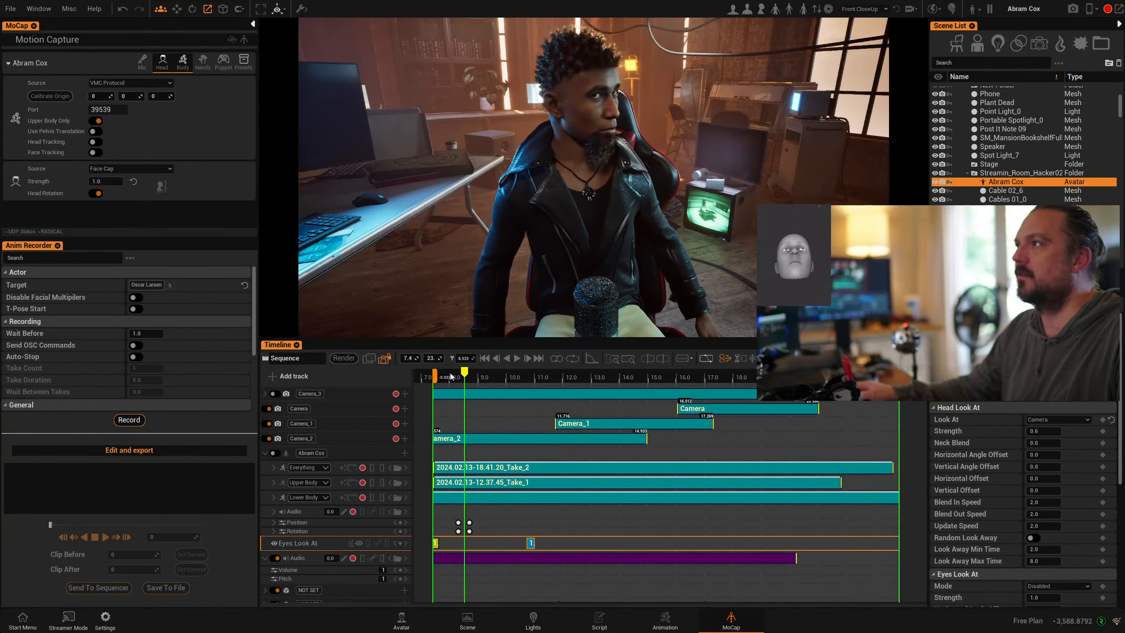
pyautogui.moveTo(450, 377); pyautogui.dragTo(615, 376)
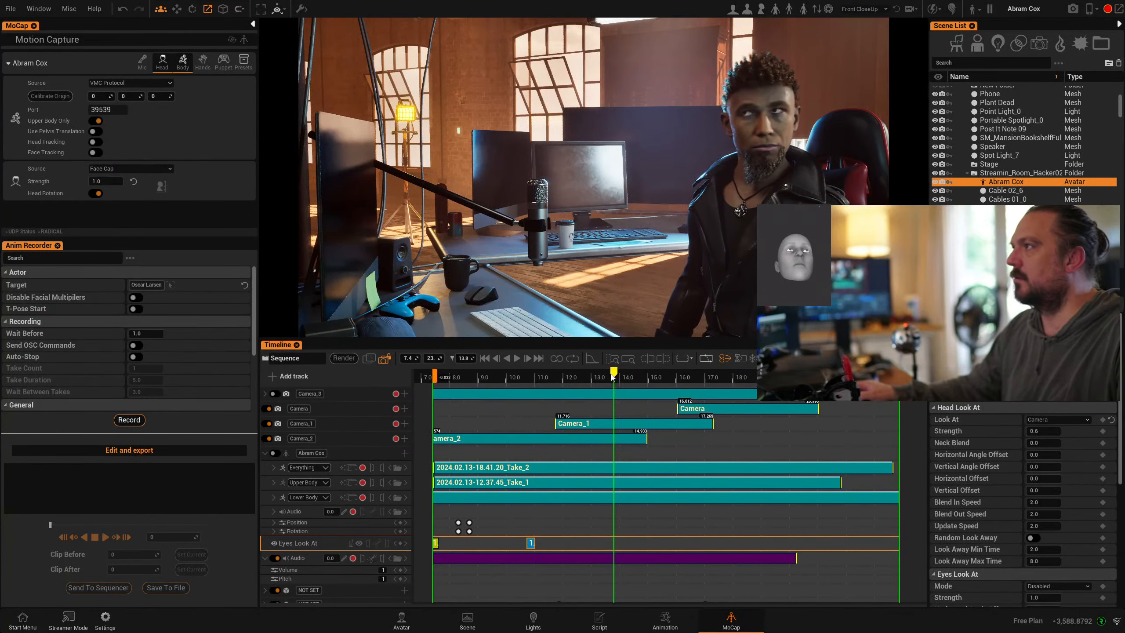
pyautogui.moveTo(637, 380); pyautogui.dragTo(486, 384)
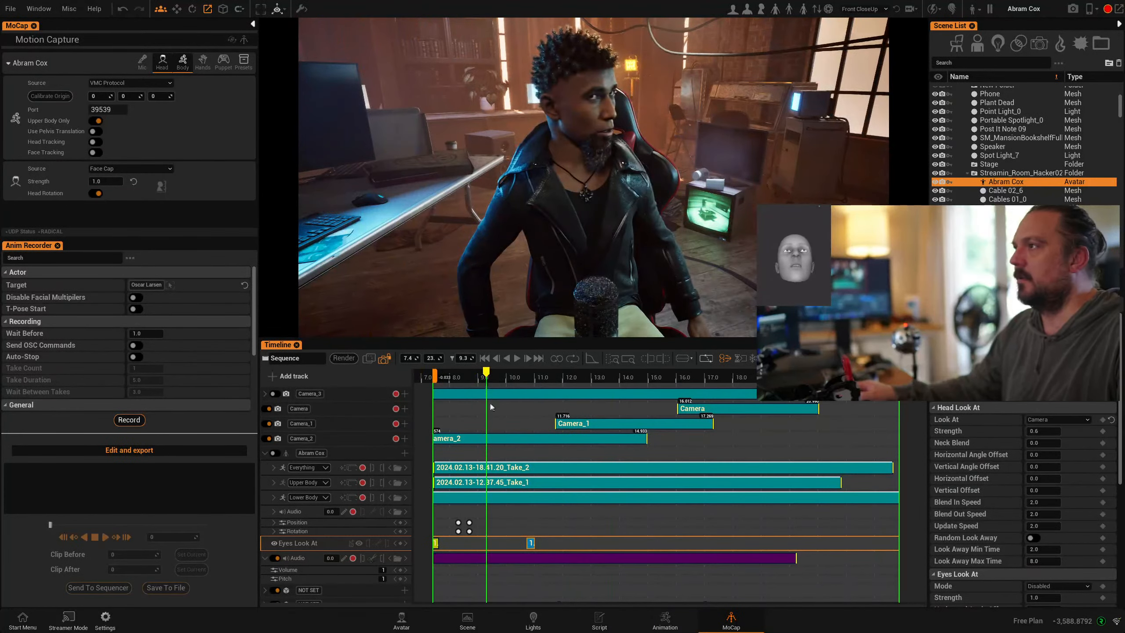
# - Add a Head Look At > Look At track keyed to Camera around 10.2 seconds
pyautogui.scroll(-1, 316, 536)
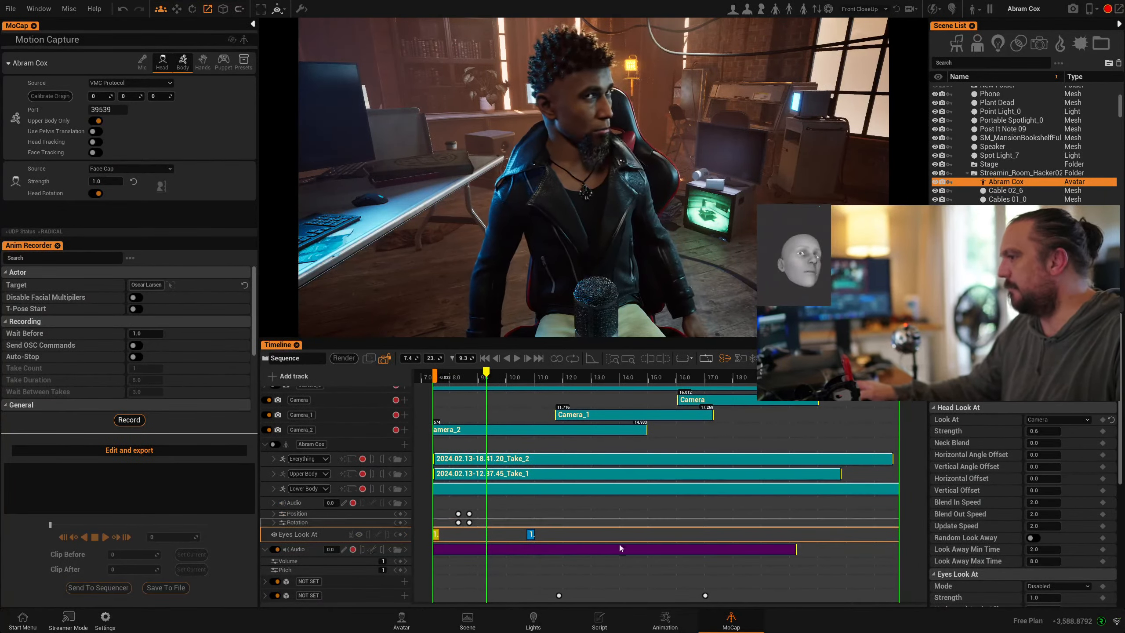
pyautogui.click(404, 445)
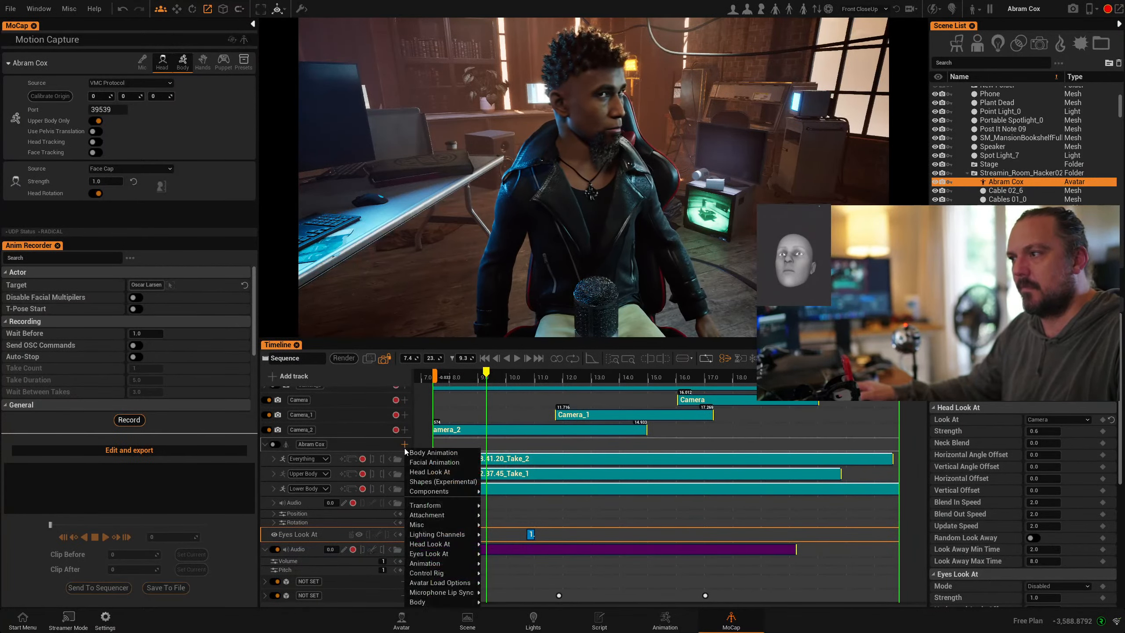
pyautogui.moveTo(437, 515)
pyautogui.moveTo(432, 548)
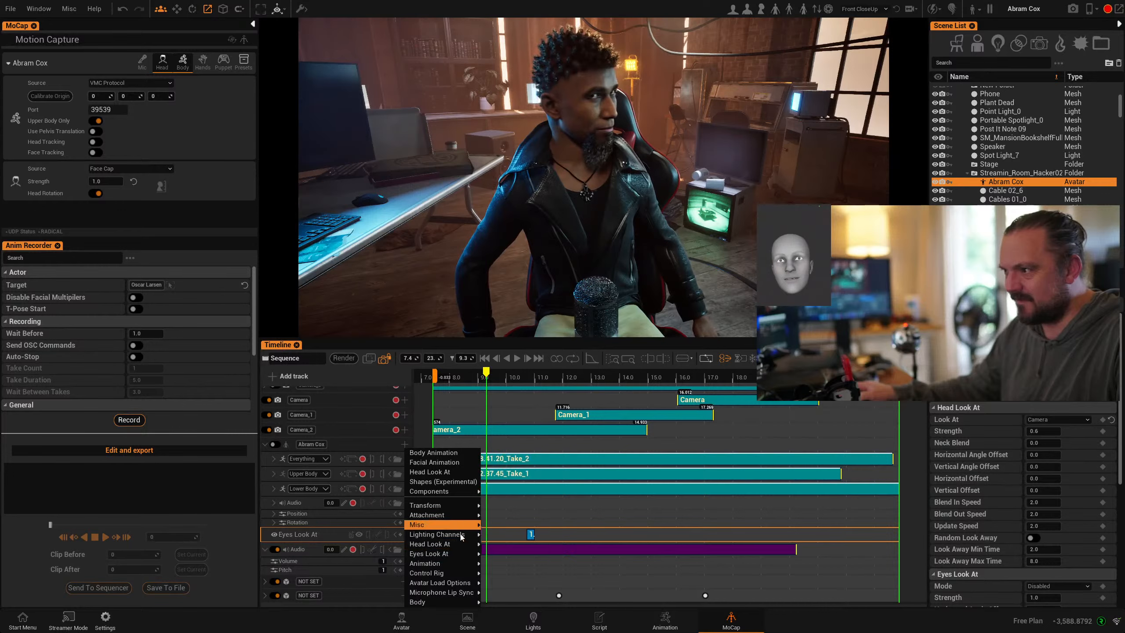
pyautogui.click(516, 441)
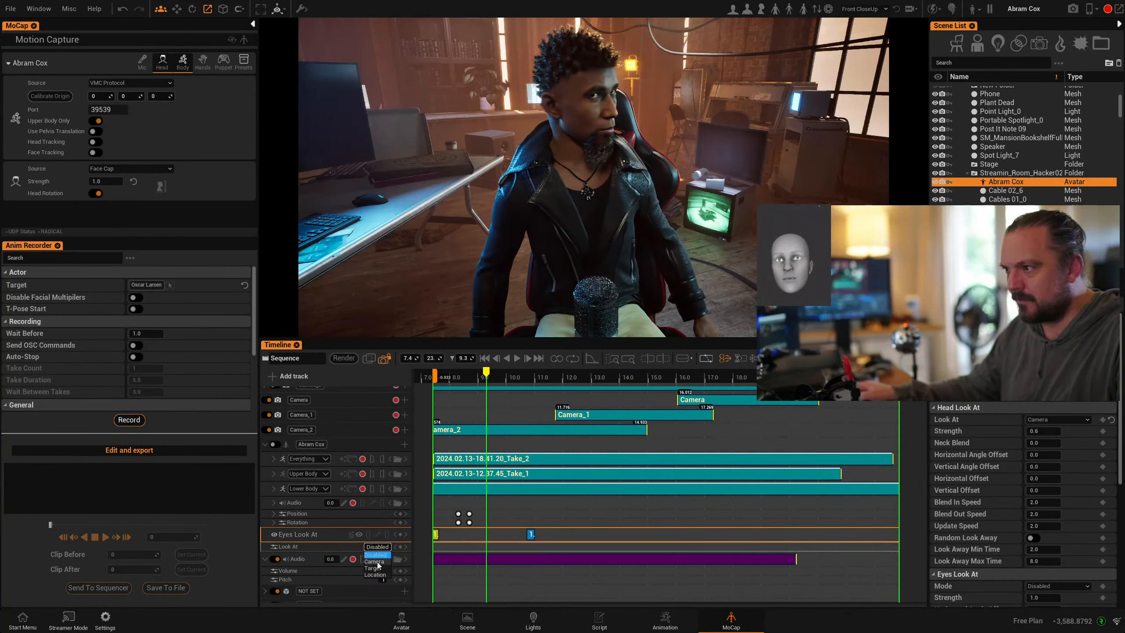
pyautogui.click(376, 562)
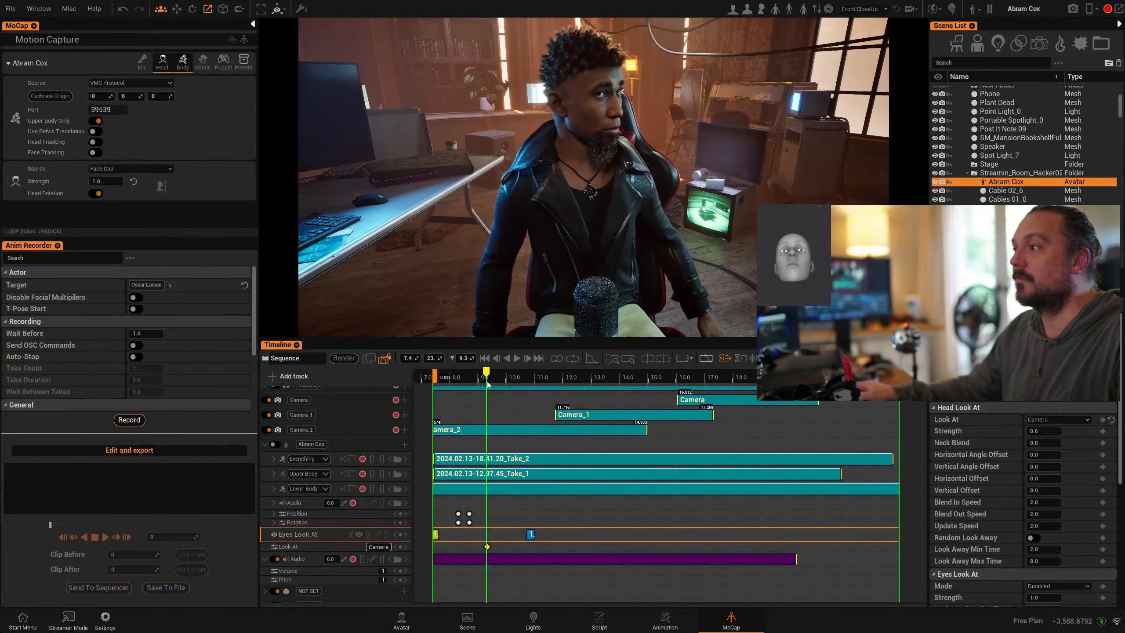
pyautogui.click(513, 383)
pyautogui.click(487, 546)
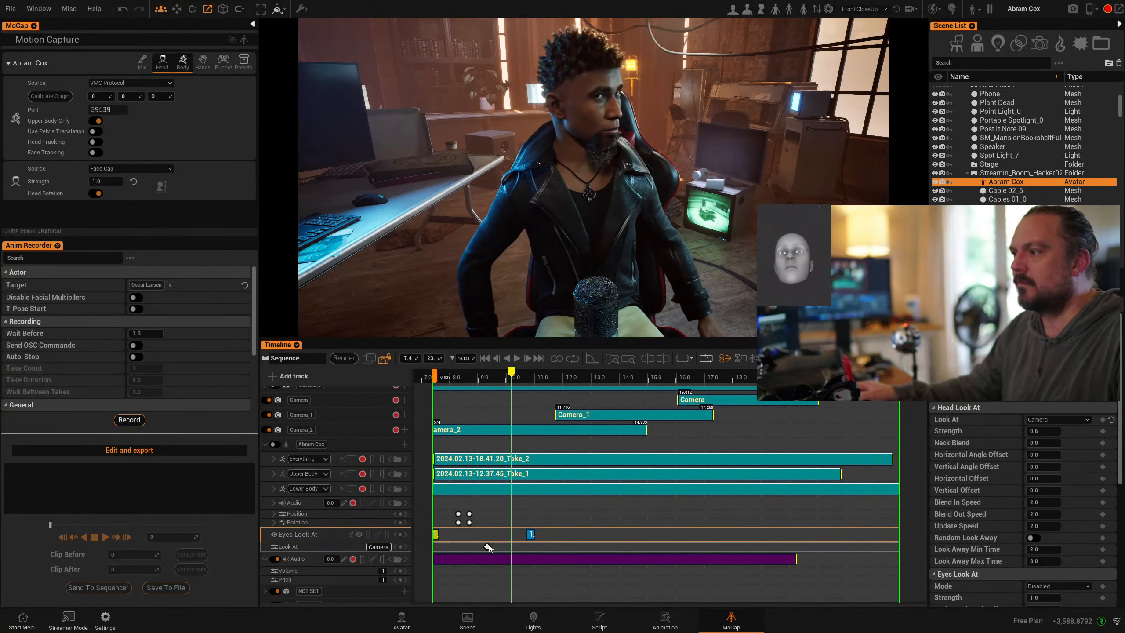
pyautogui.scroll(-5, 492, 516)
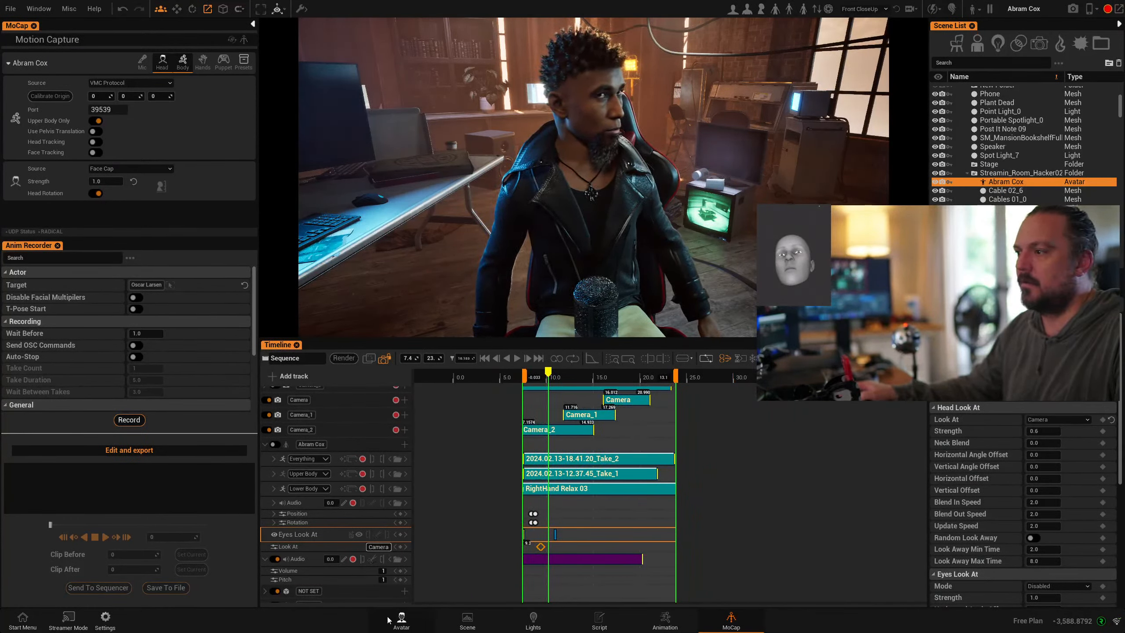
# - Move from the Scene workspace to the Script workspace with its stage presets and Actors list
pyautogui.click(466, 620)
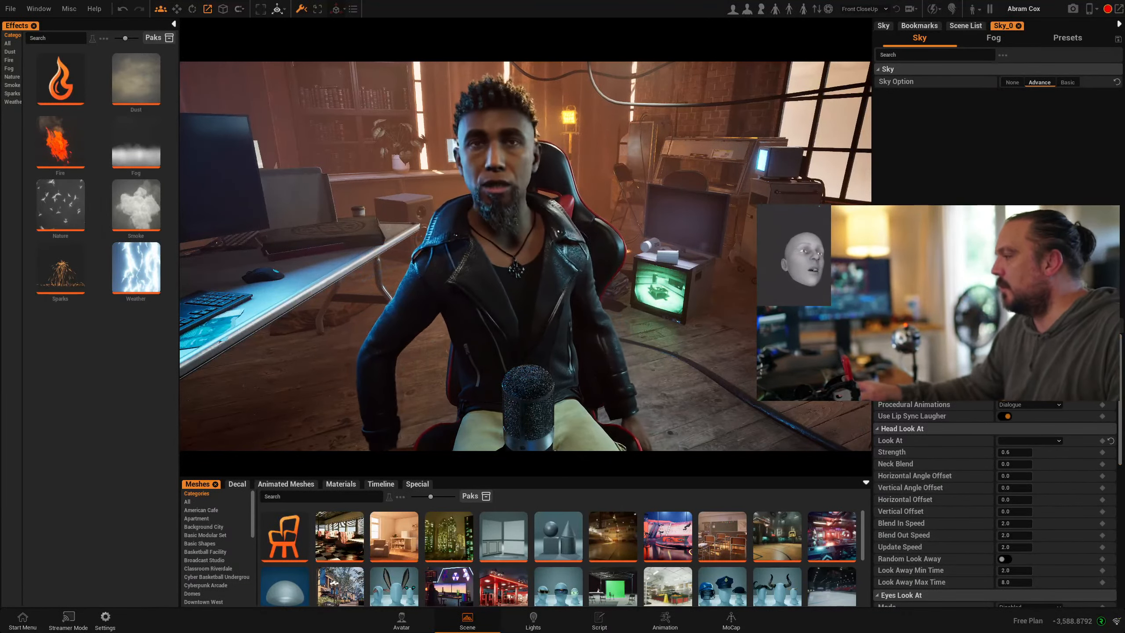
pyautogui.click(601, 625)
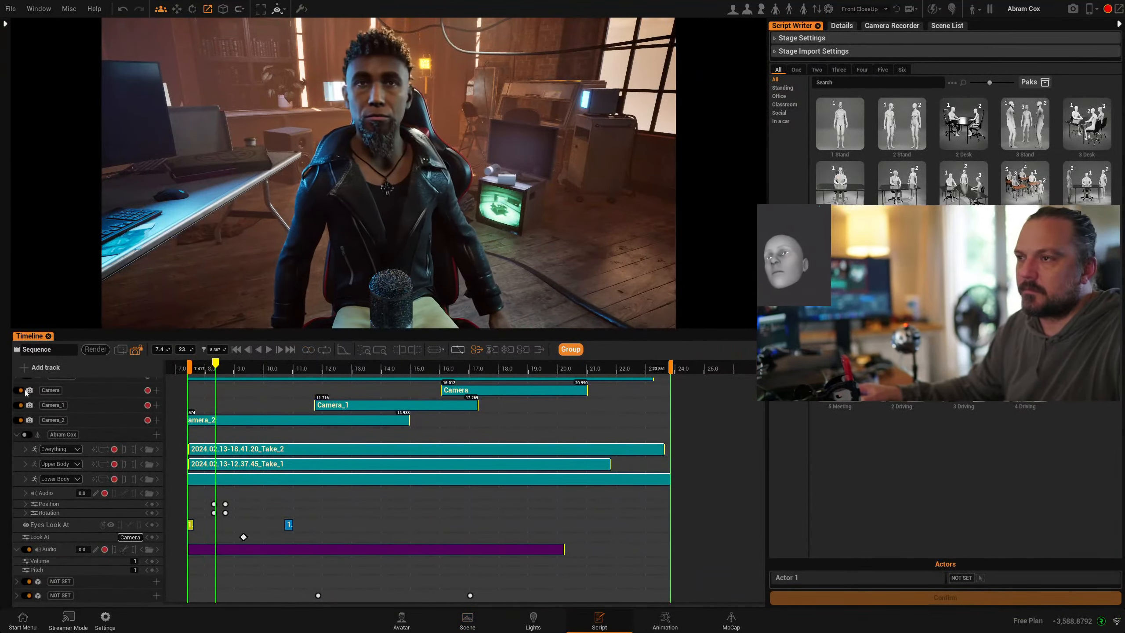
# - Add a new sequence, Sequence_0, and show it empty on the timeline
pyautogui.click(17, 350)
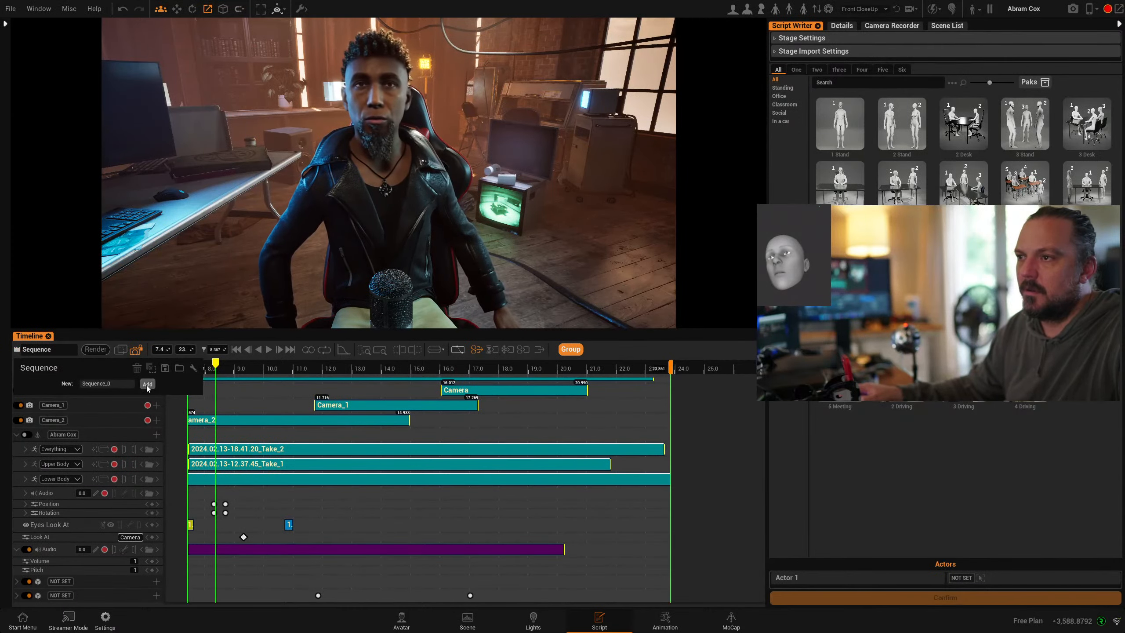
pyautogui.click(147, 384)
pyautogui.click(193, 382)
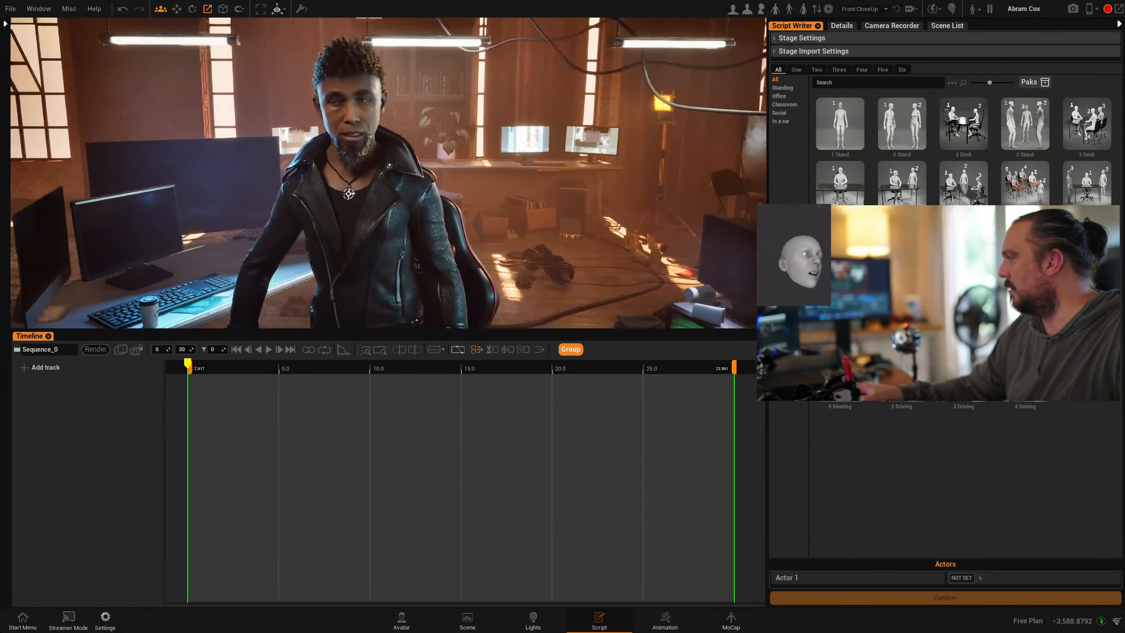
pyautogui.click(46, 14)
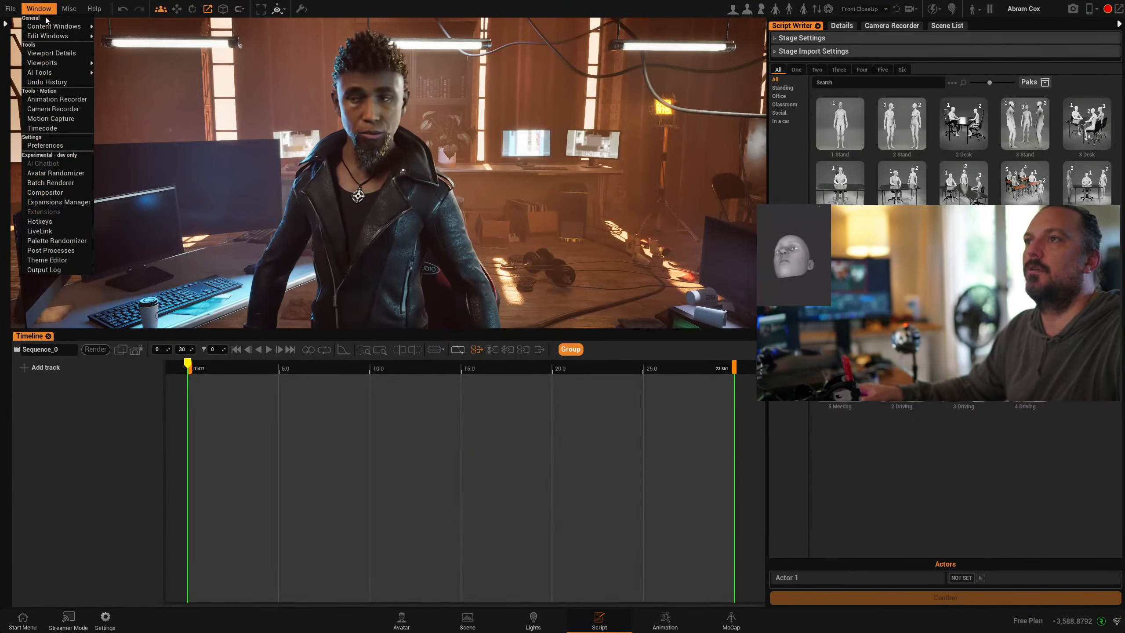
pyautogui.click(55, 144)
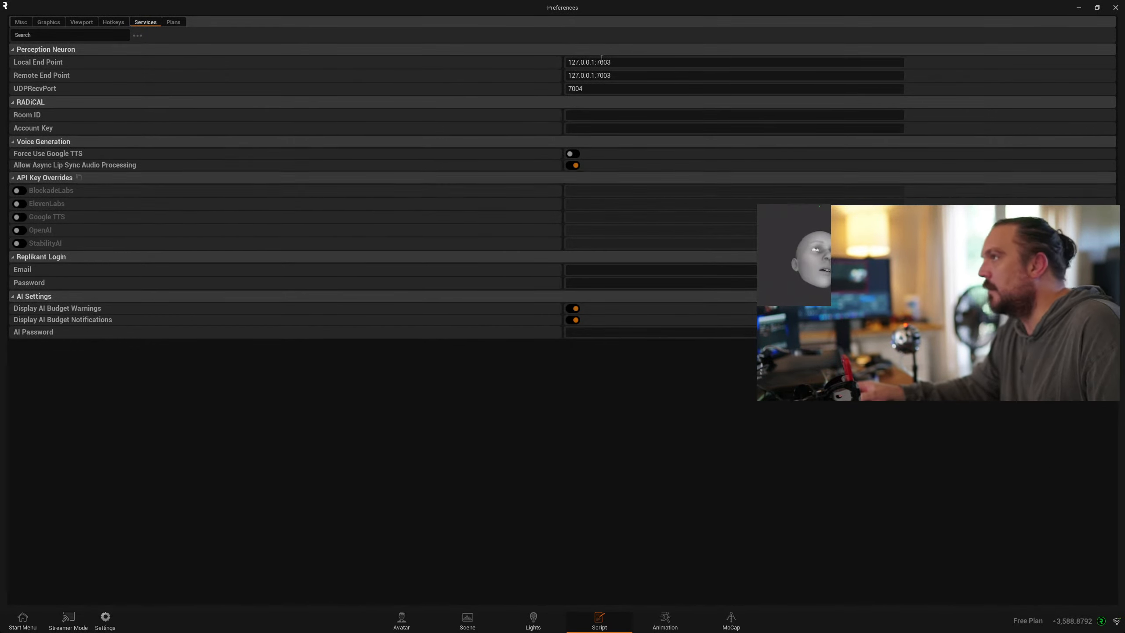
pyautogui.click(1115, 8)
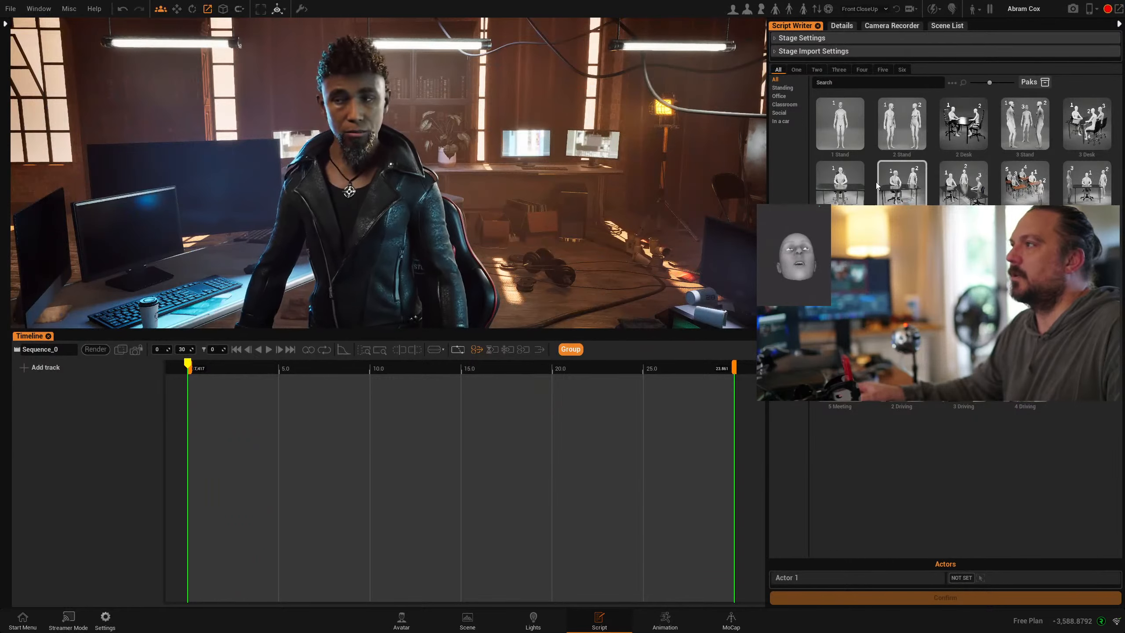
# - Choose the 1 Stand stage preset over the desk preset, keeping Abram Cox as Actor 1, and confirm
pyautogui.click(841, 129)
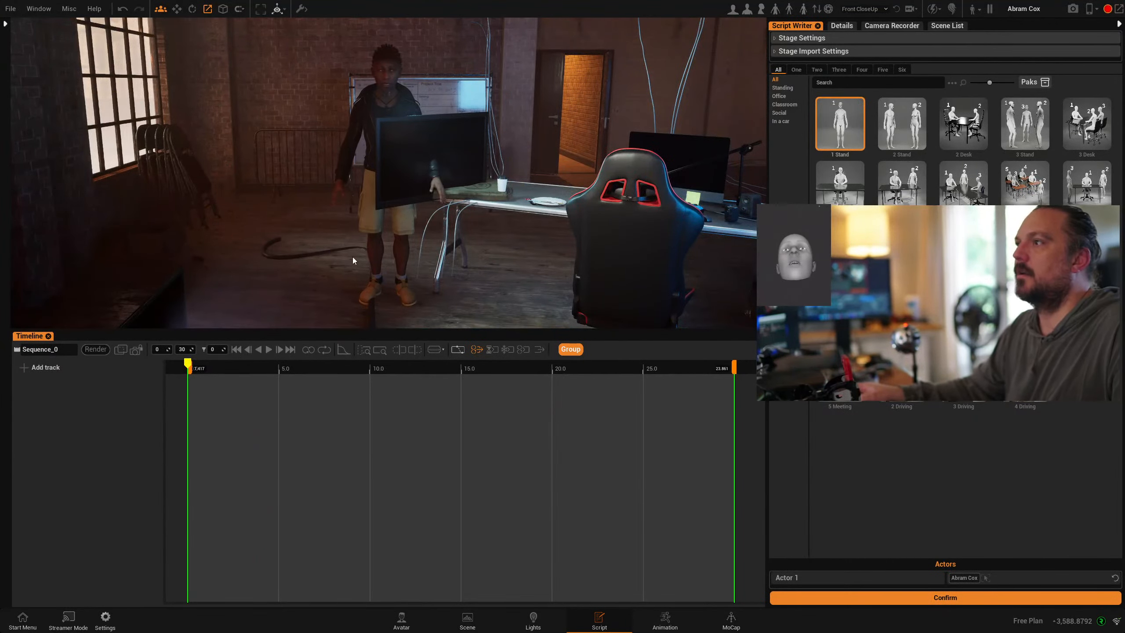
pyautogui.moveTo(354, 260); pyautogui.dragTo(762, 200)
pyautogui.click(829, 184)
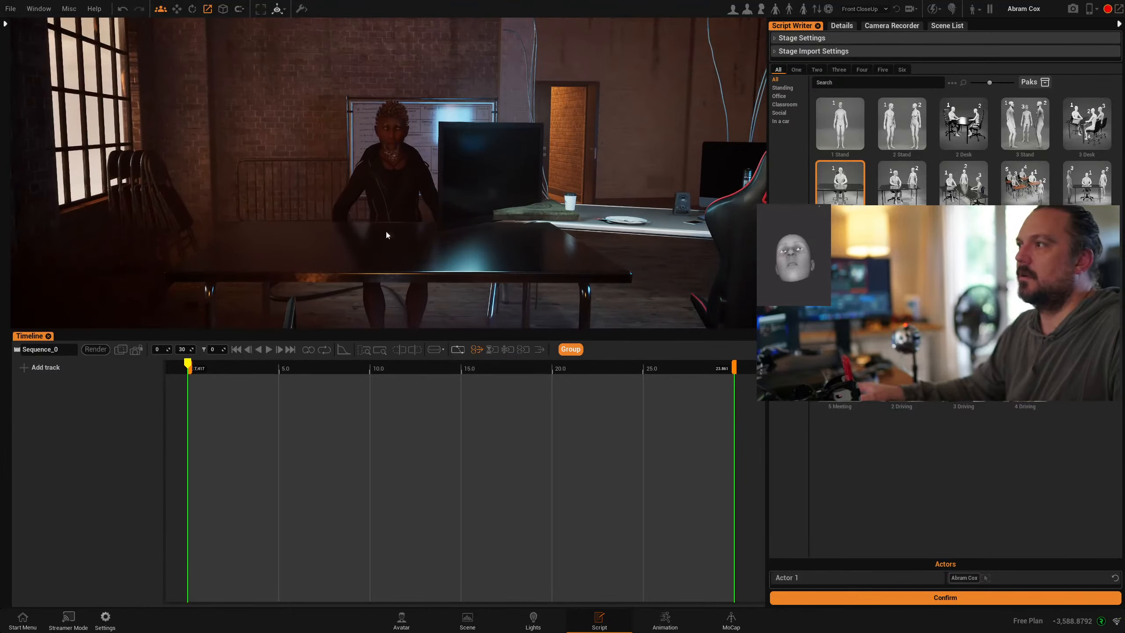
pyautogui.click(839, 124)
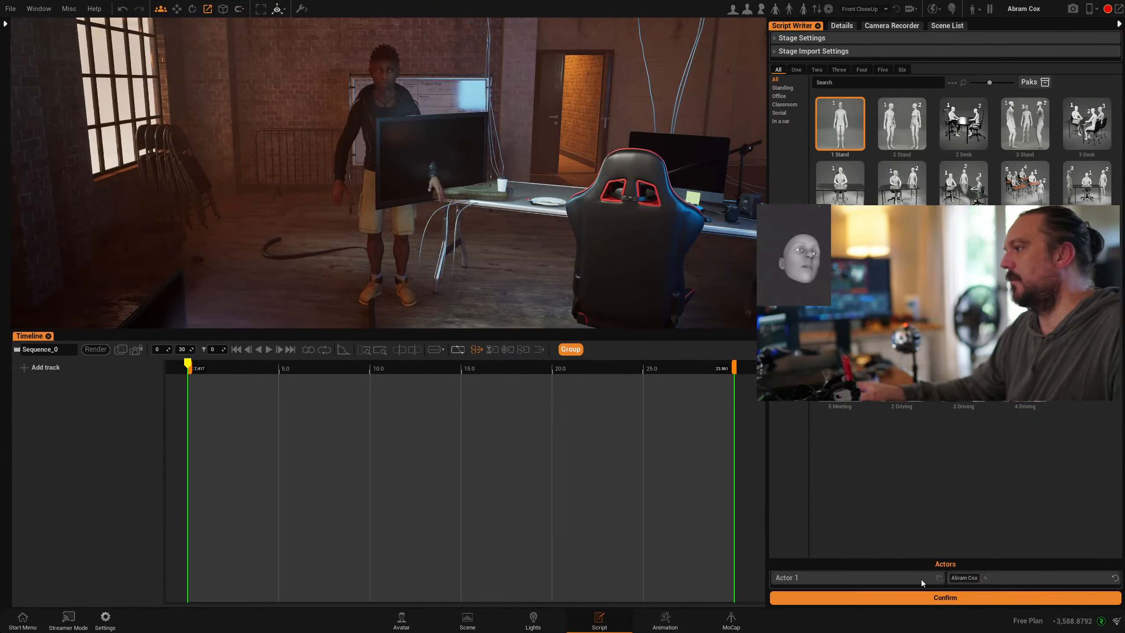
pyautogui.click(914, 598)
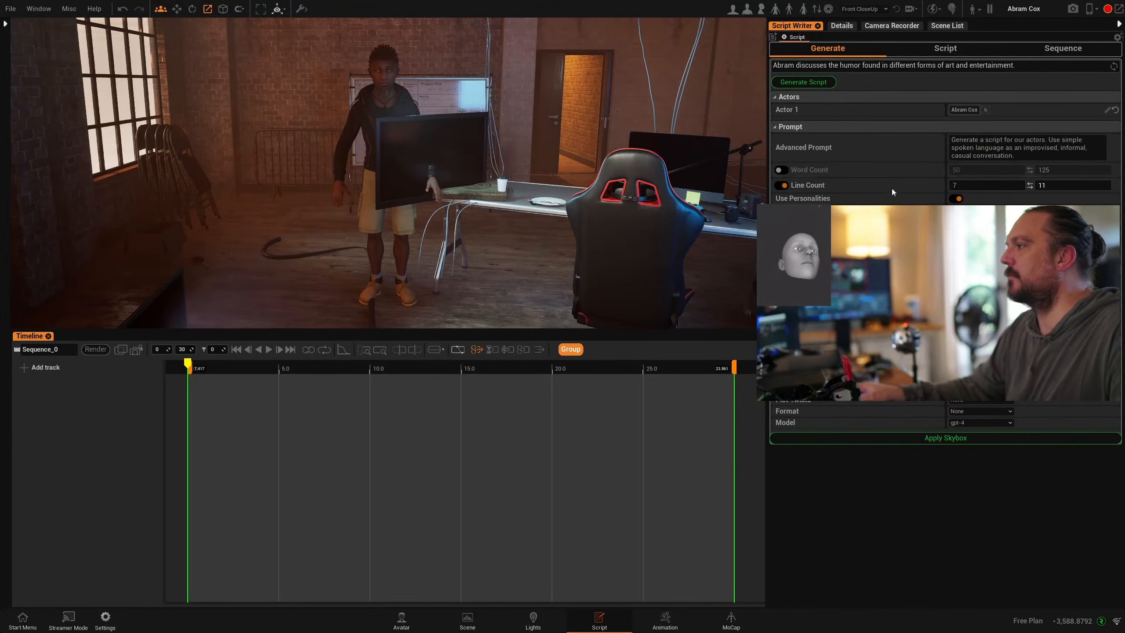
# - Pick gpt-3.5-turbo, set the maximum line count to 10, review the Advanced Prompt, and generate
pyautogui.click(958, 422)
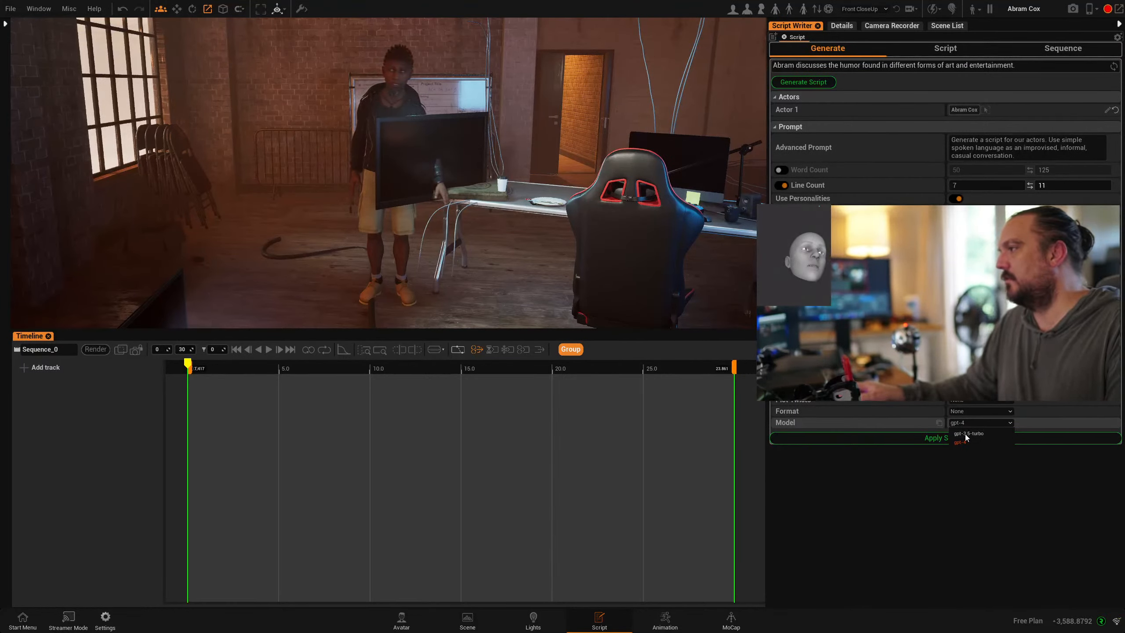
pyautogui.click(964, 434)
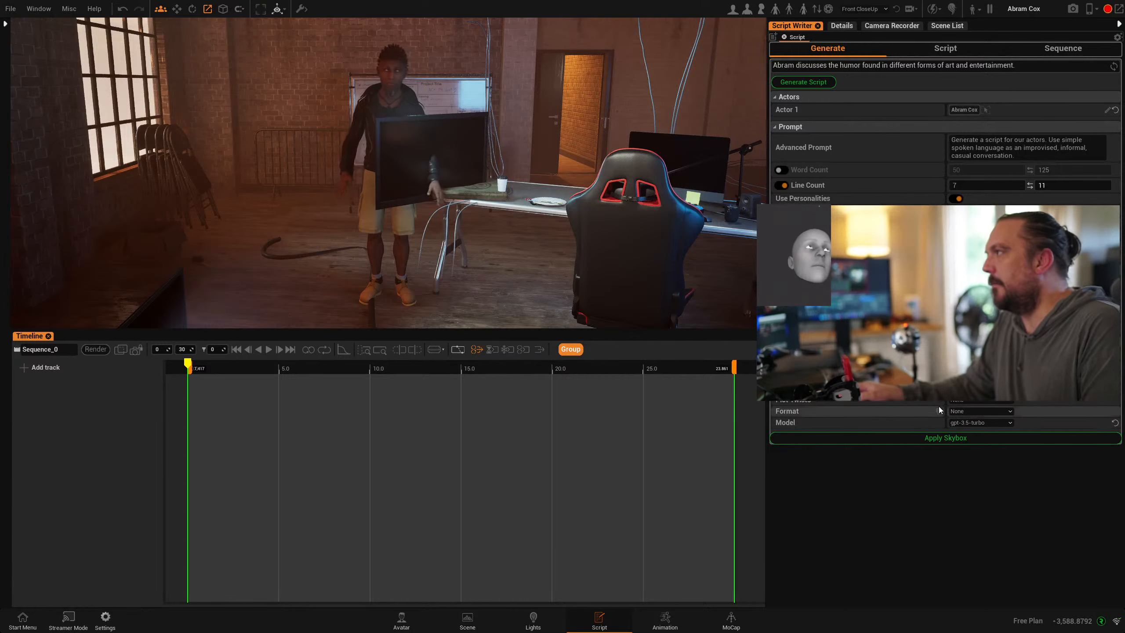
pyautogui.click(1054, 188)
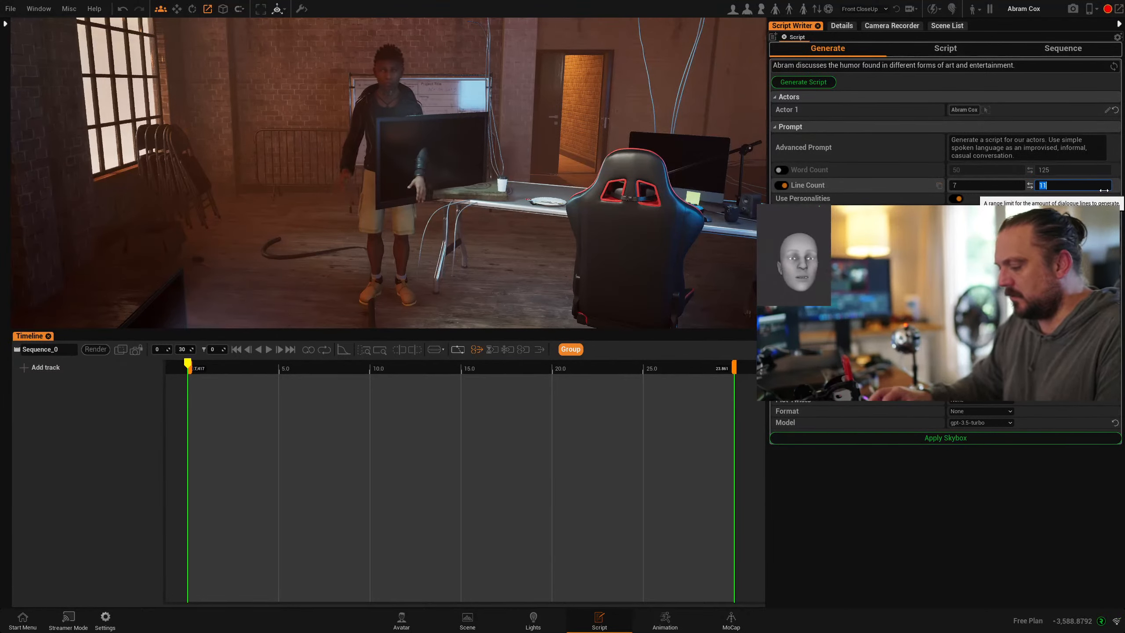
pyautogui.write('10')
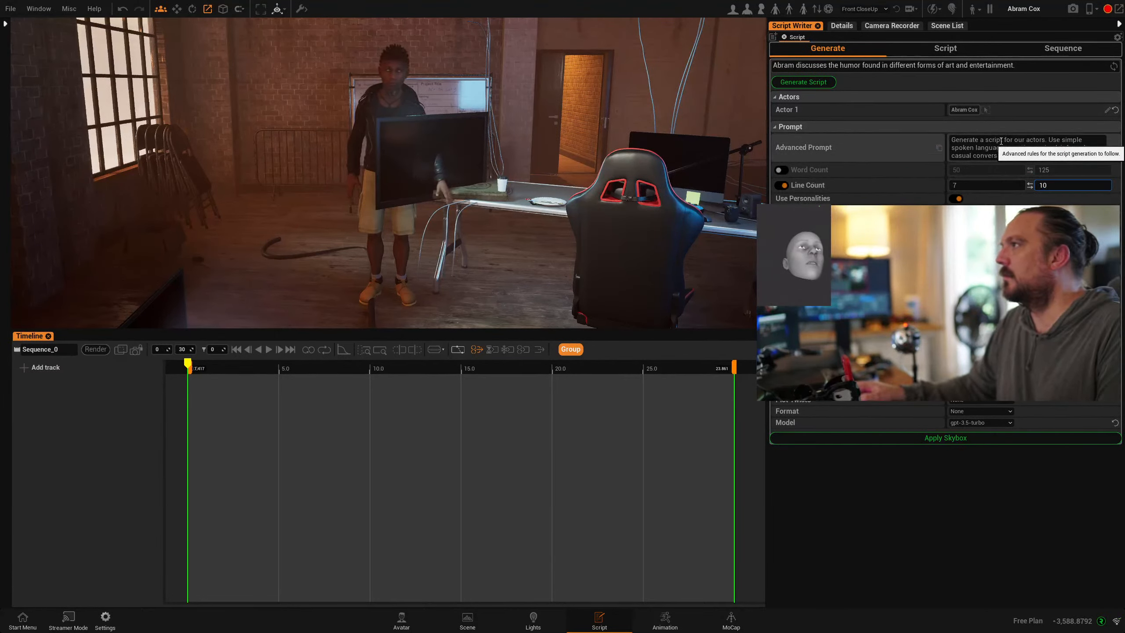
pyautogui.click(1063, 139)
pyautogui.click(1067, 146)
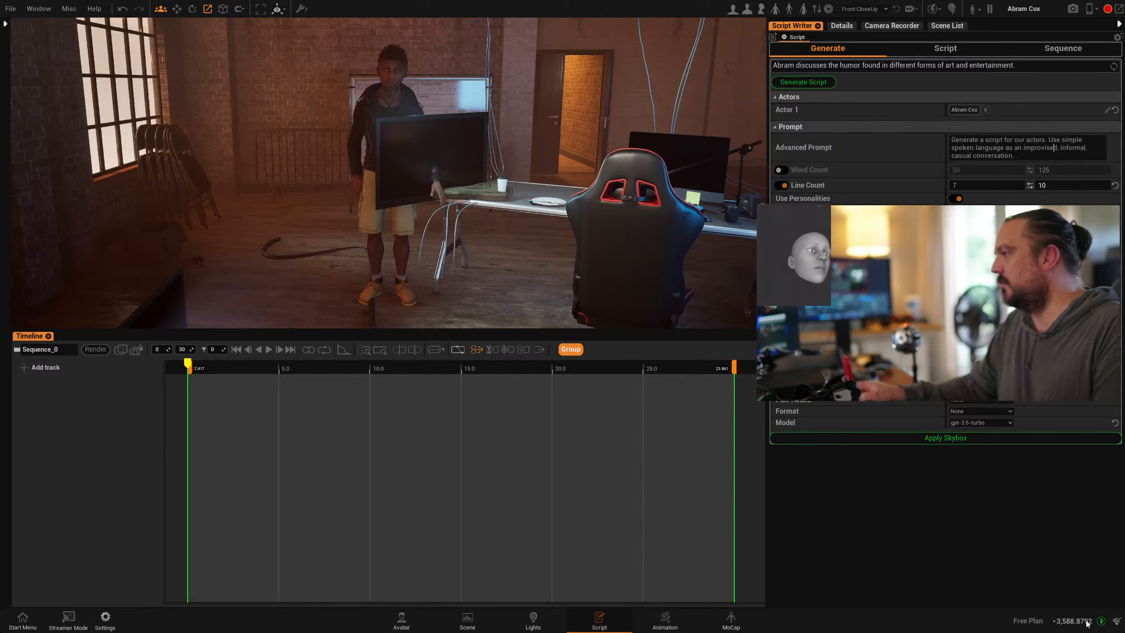
pyautogui.click(798, 83)
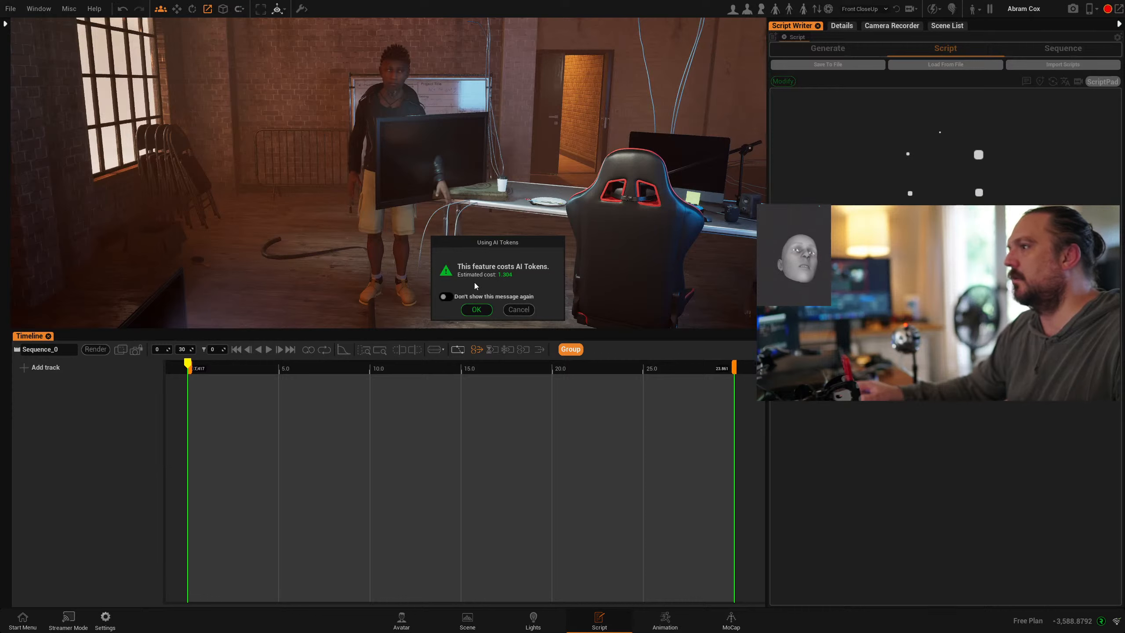
# - Accept the AI token cost, then drag Abram Cox over to stand beside the chair
pyautogui.click(476, 309)
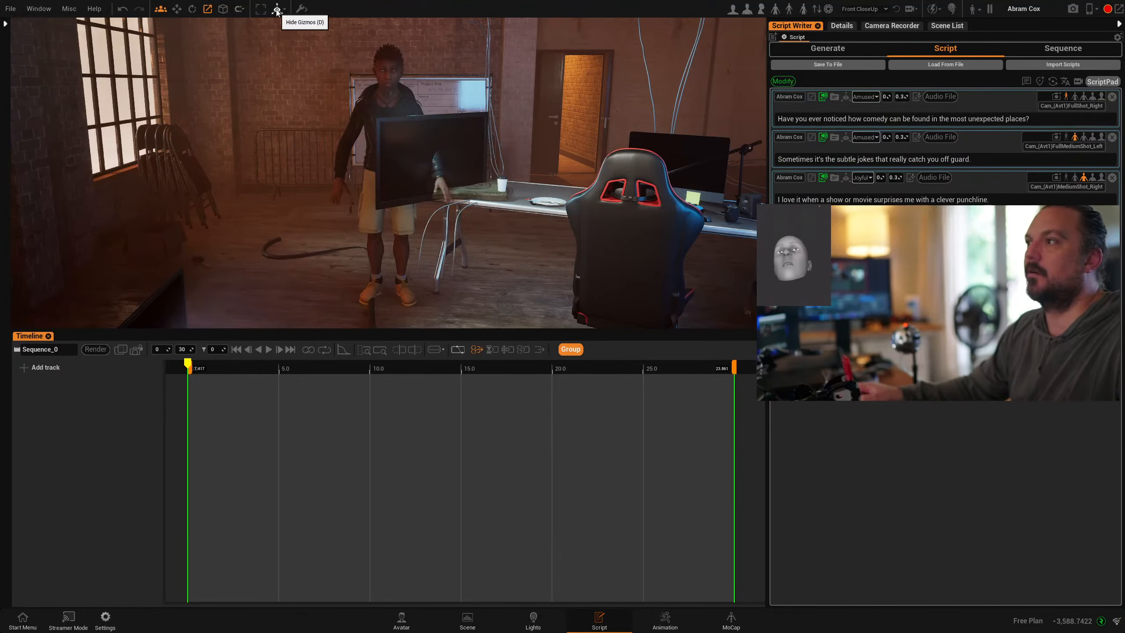
pyautogui.click(367, 297)
pyautogui.moveTo(367, 297); pyautogui.dragTo(483, 311)
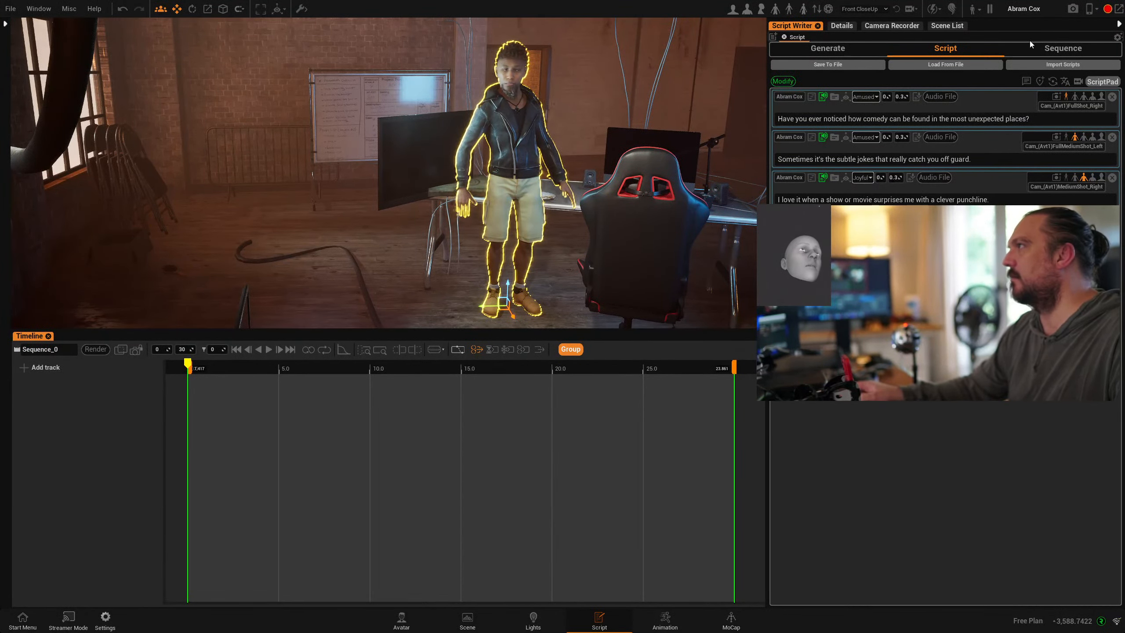
# - Check the Sequence and Script views, then switch on Force GoogleTTS in the credits popup
pyautogui.click(1067, 50)
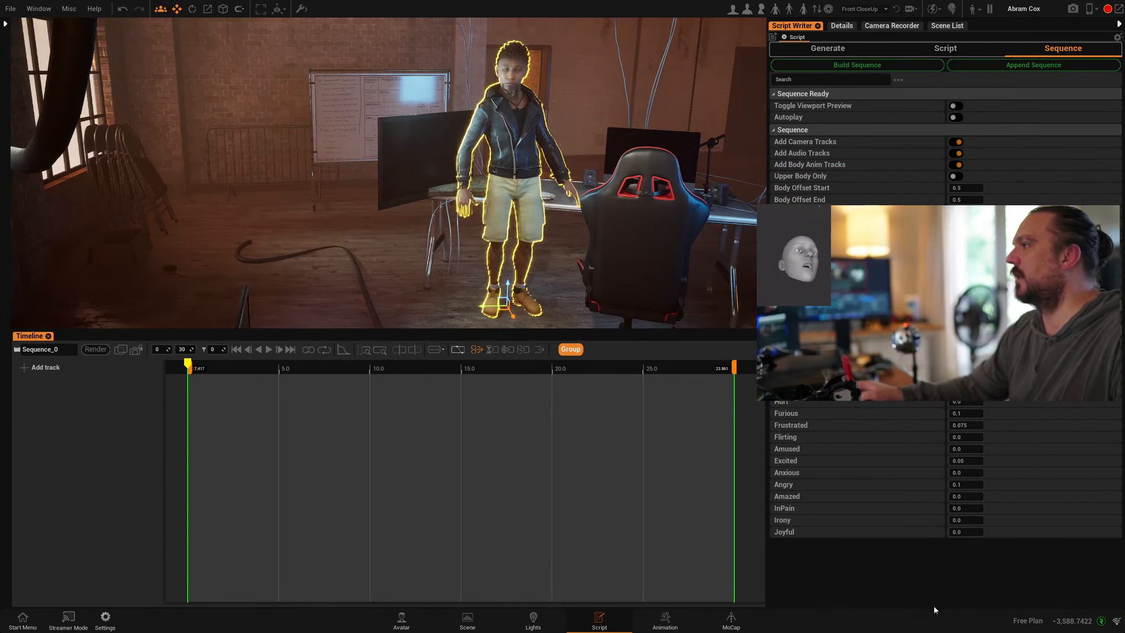
pyautogui.click(945, 48)
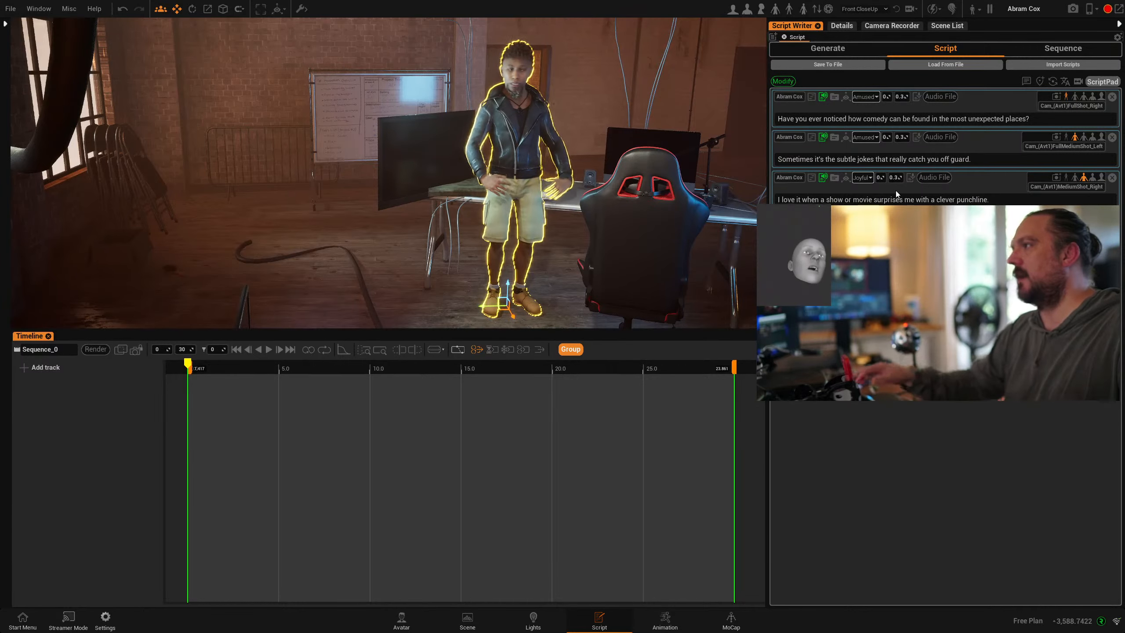
pyautogui.click(1062, 51)
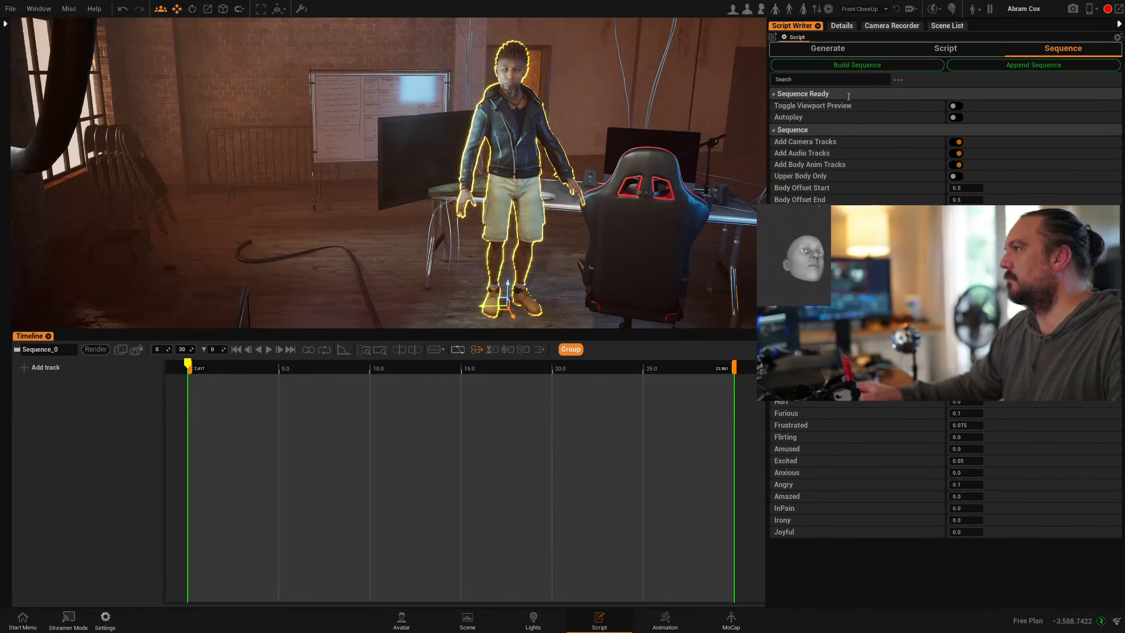
pyautogui.click(1069, 622)
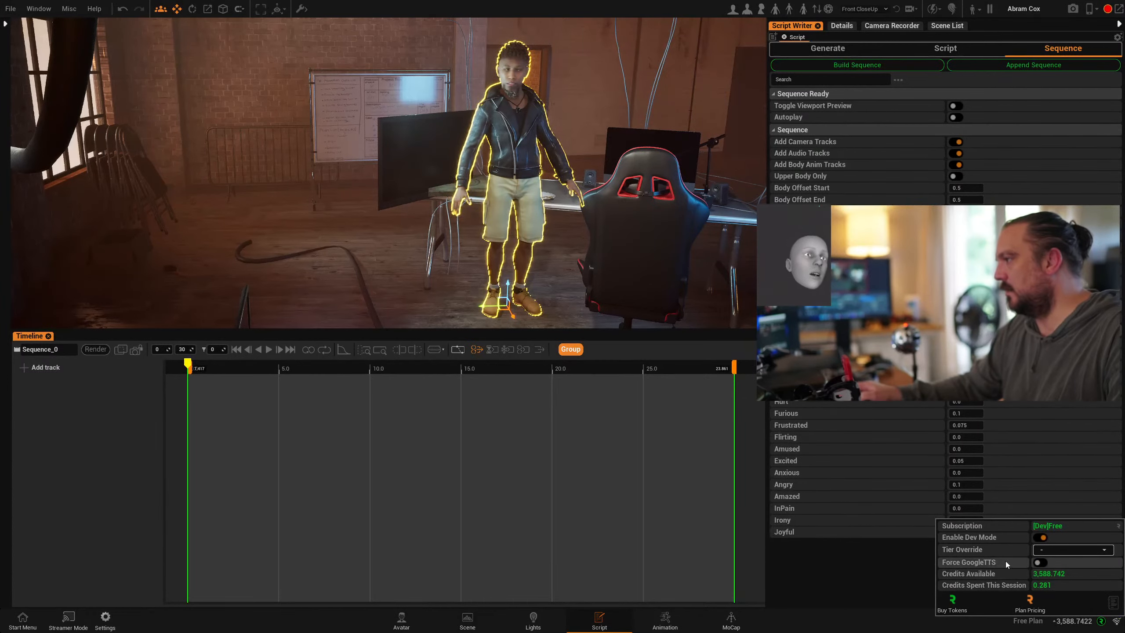
pyautogui.click(1040, 563)
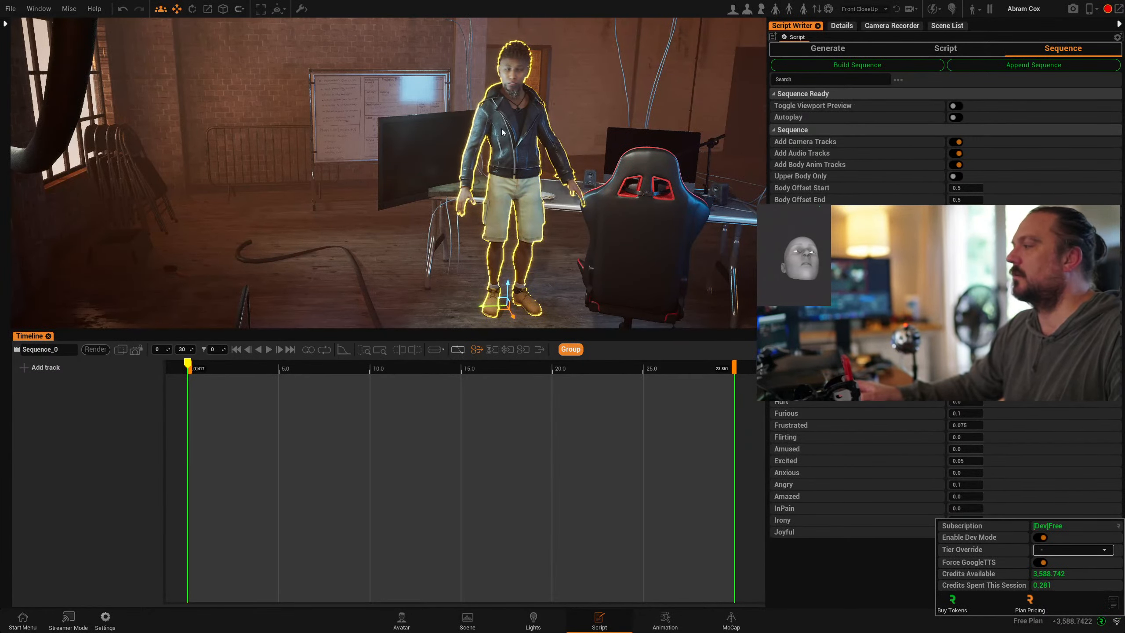
# - Bring the character's head into view and show the Man avatar catalog
pyautogui.scroll(5, 583, 115)
pyautogui.moveTo(583, 115); pyautogui.dragTo(518, 152, button='middle')
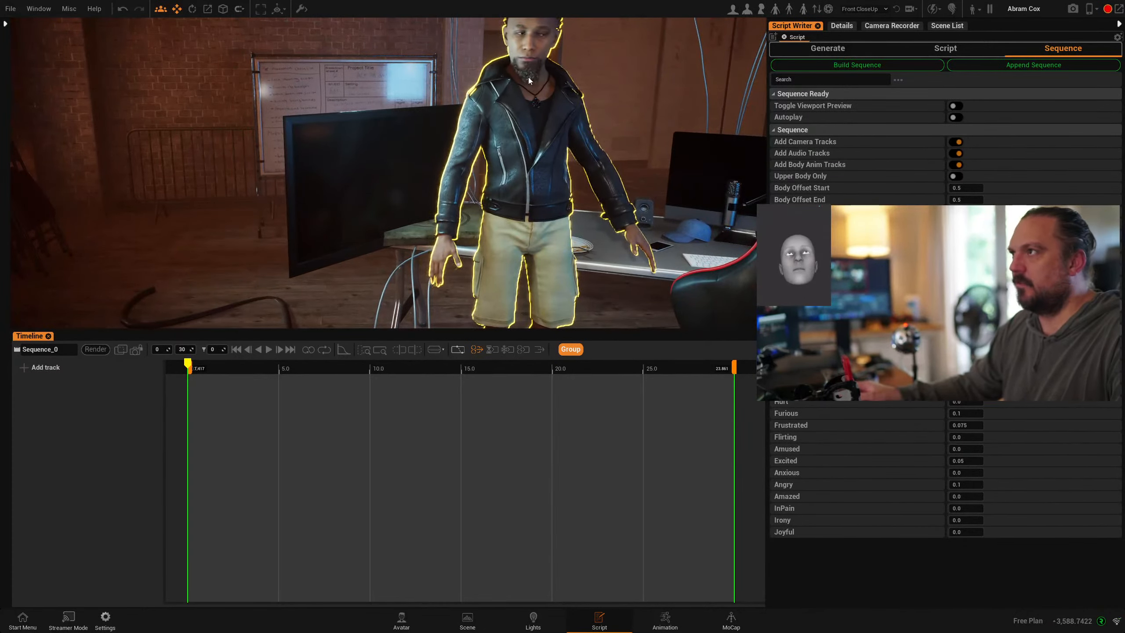
pyautogui.click(401, 619)
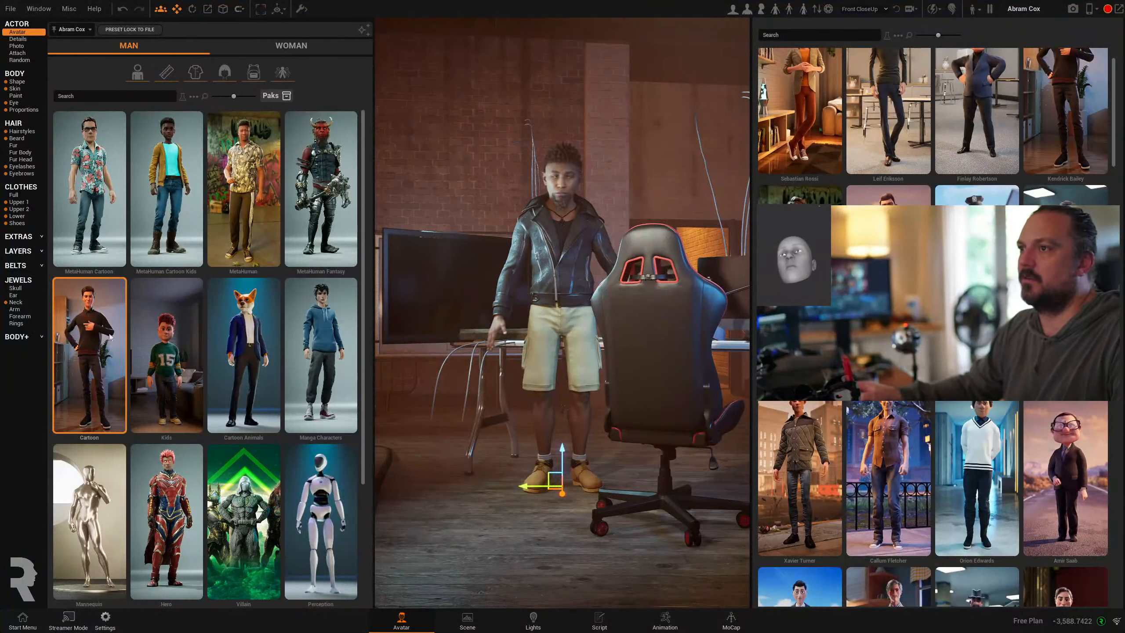
# - Review Abram Cox's name and voice details, then browse the Animation workspace zoomed in
pyautogui.click(17, 39)
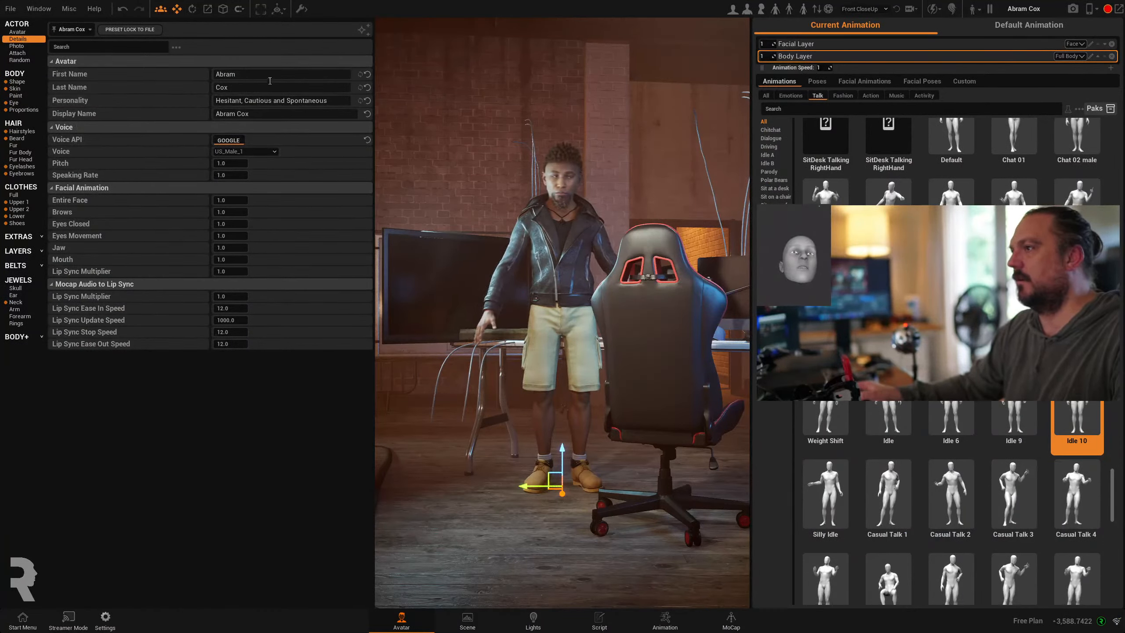
pyautogui.click(670, 623)
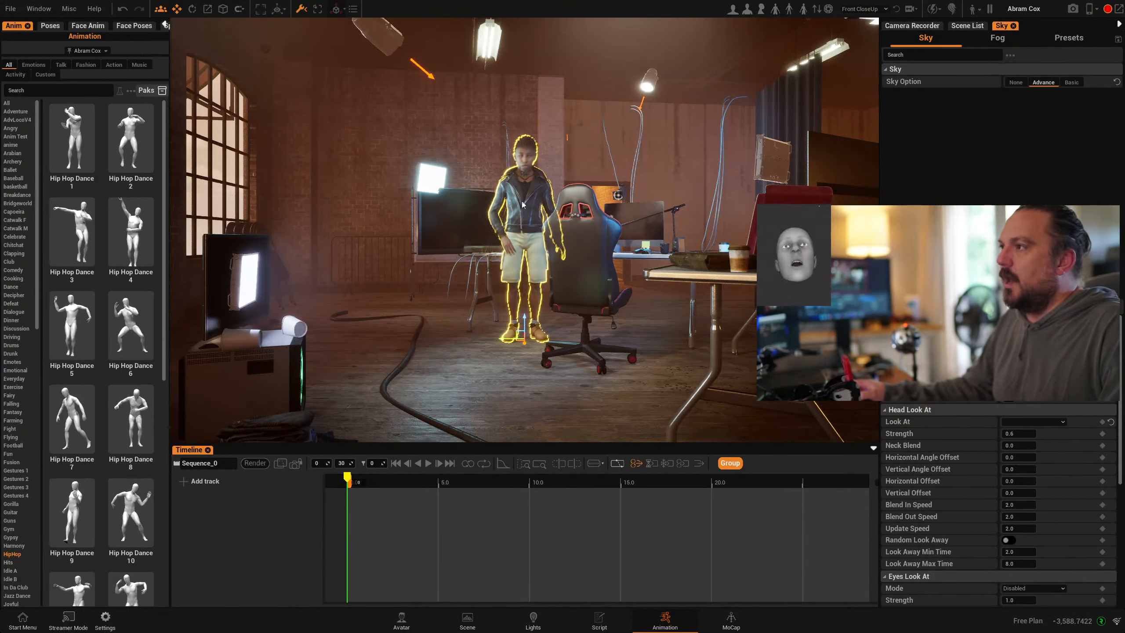
pyautogui.scroll(5, 510, 240)
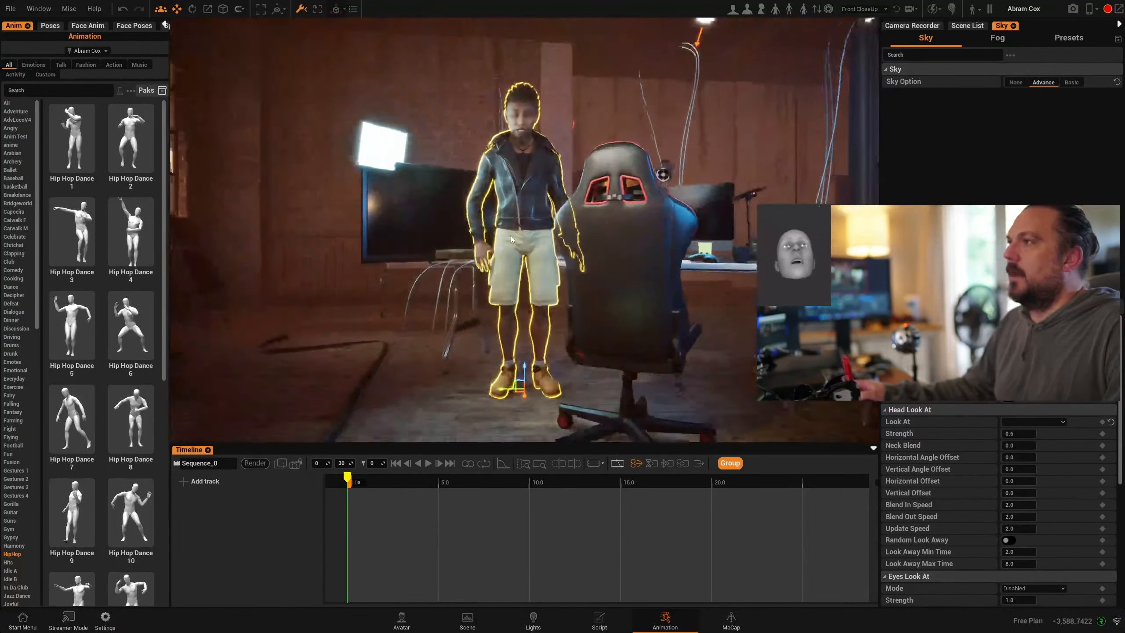
pyautogui.scroll(3, 522, 187)
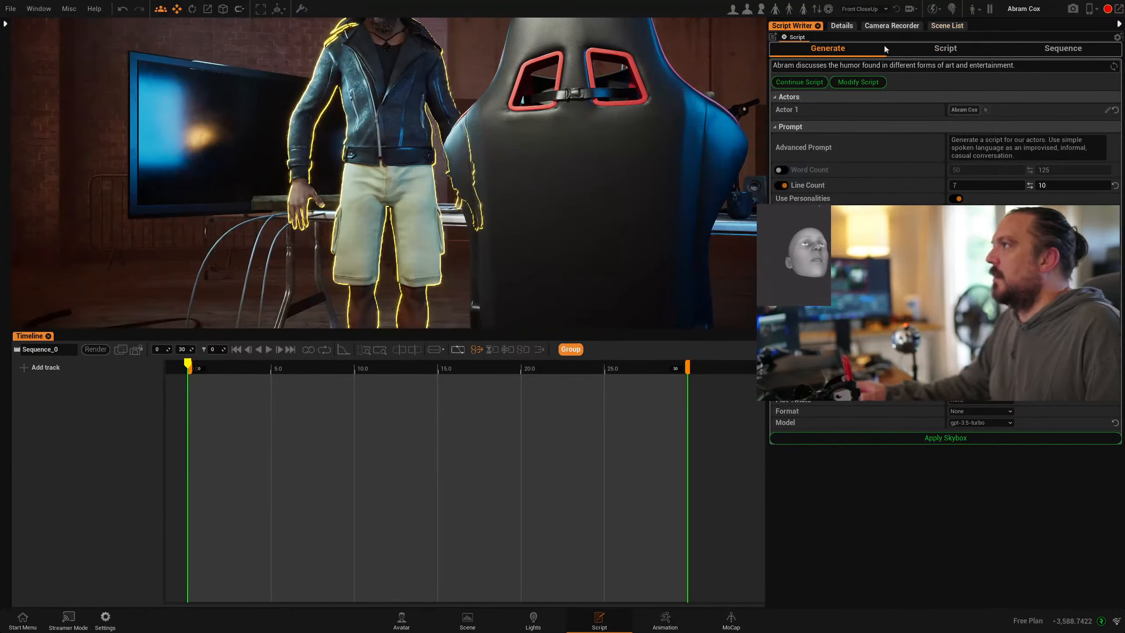
# - Run Build Sequence from the generated script and accept the AI token cost
pyautogui.click(950, 53)
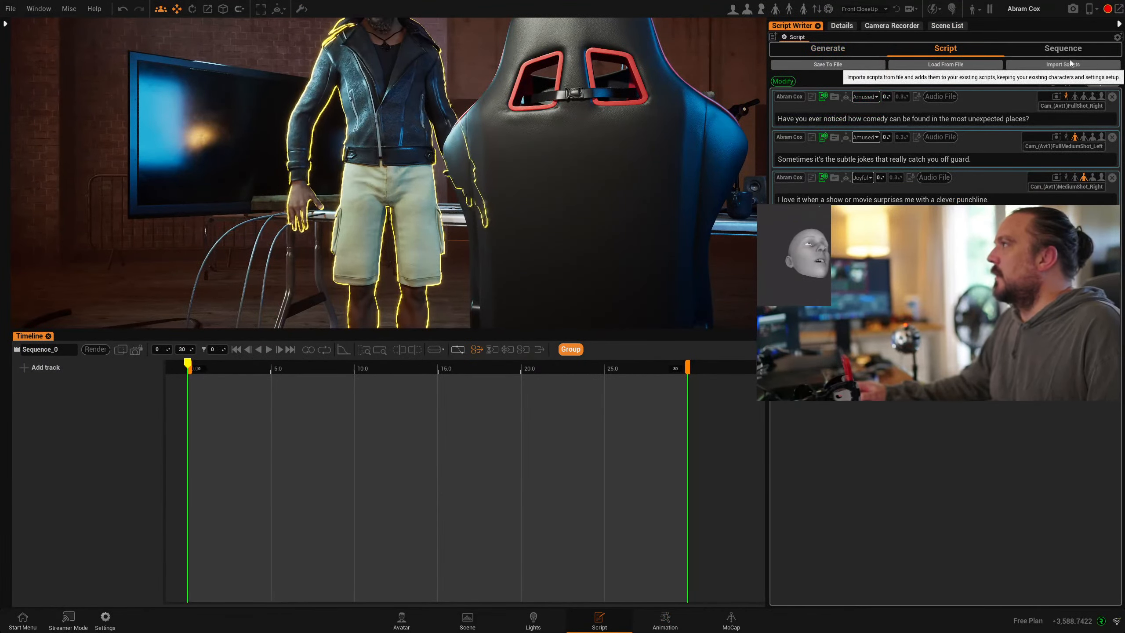
pyautogui.click(1065, 47)
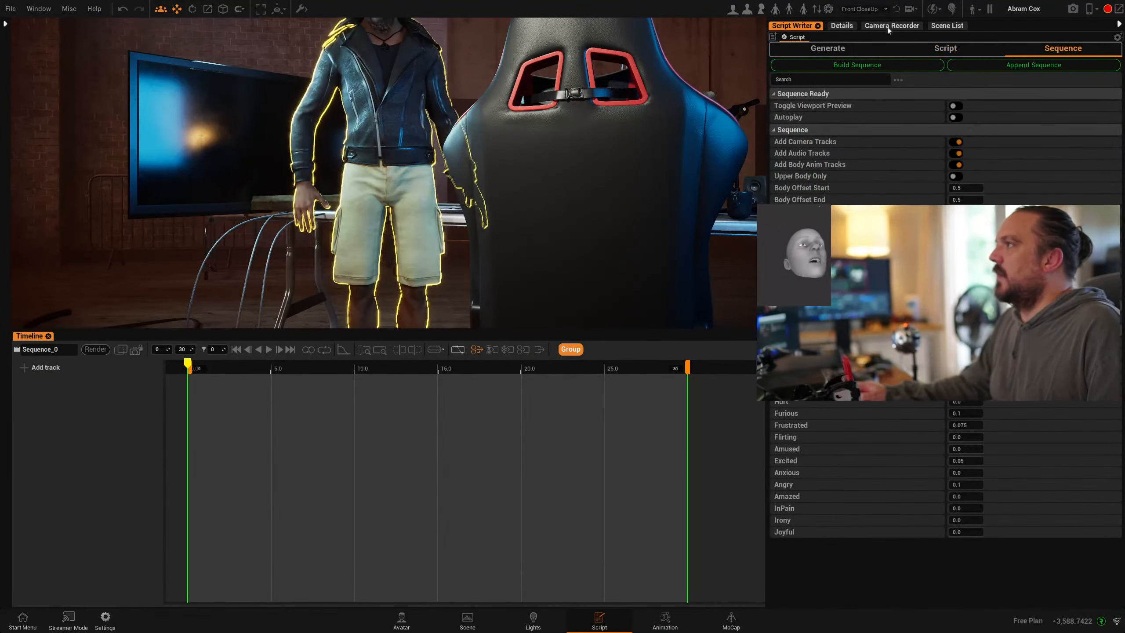
pyautogui.click(840, 65)
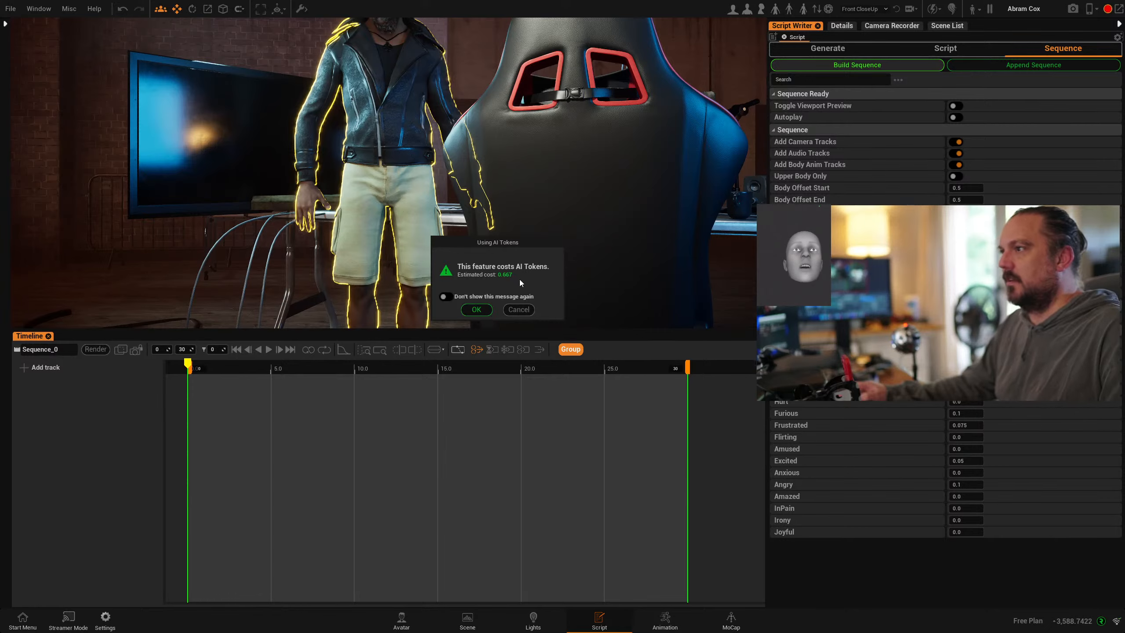
pyautogui.click(476, 310)
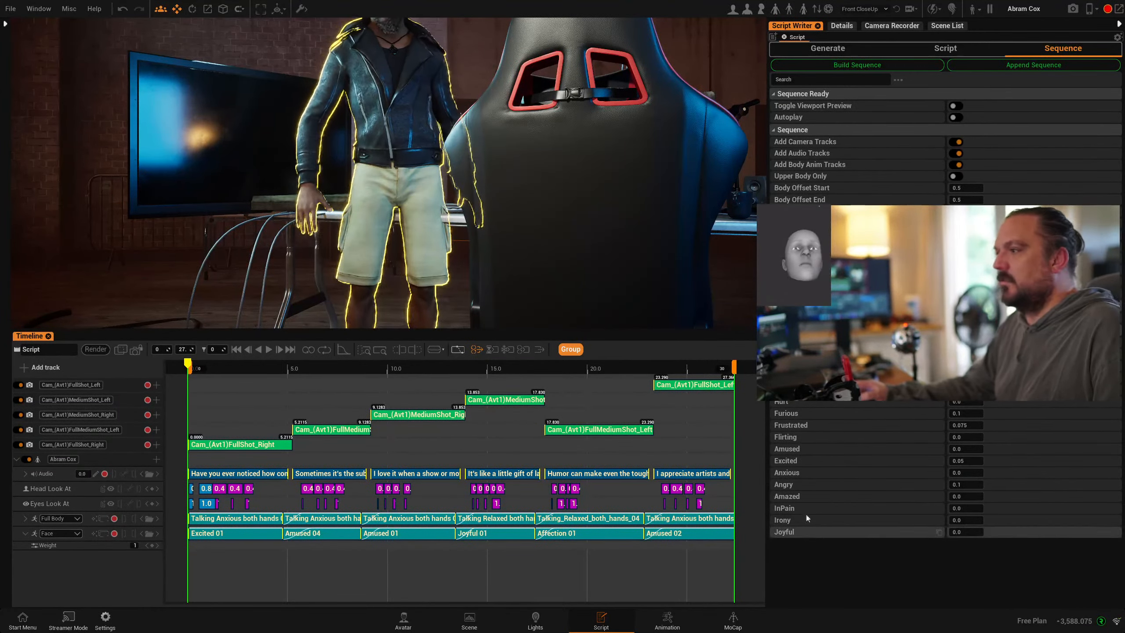
# - Scrub and play the built sequence, then inspect the Cam_(Avt1)FullShot_Right camera track's properties
pyautogui.moveTo(201, 370); pyautogui.dragTo(231, 371)
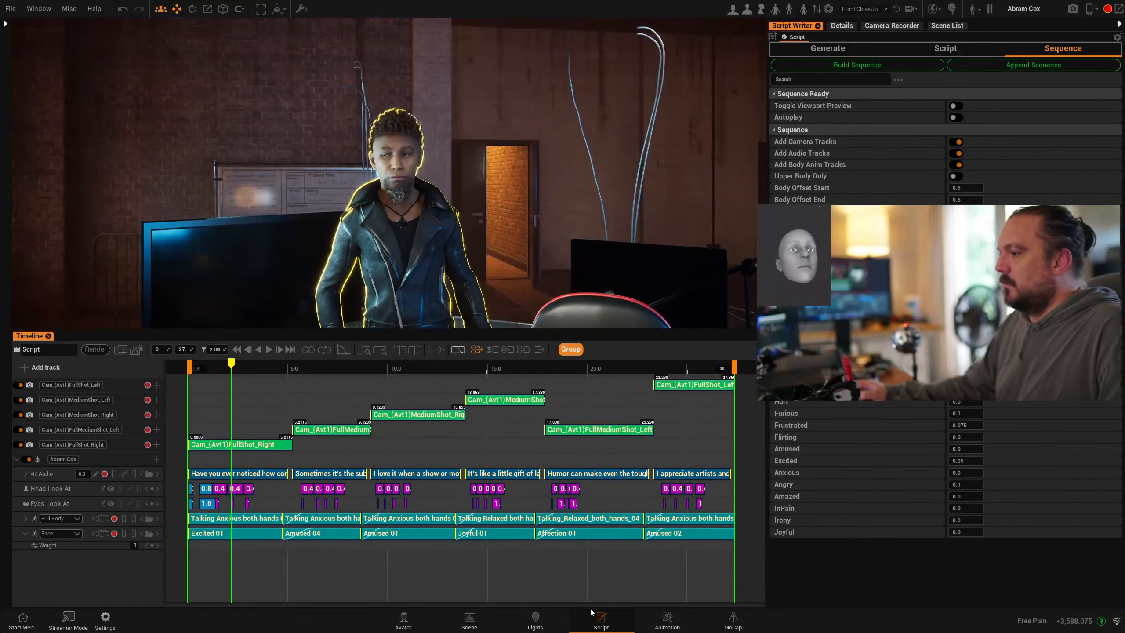
pyautogui.click(733, 619)
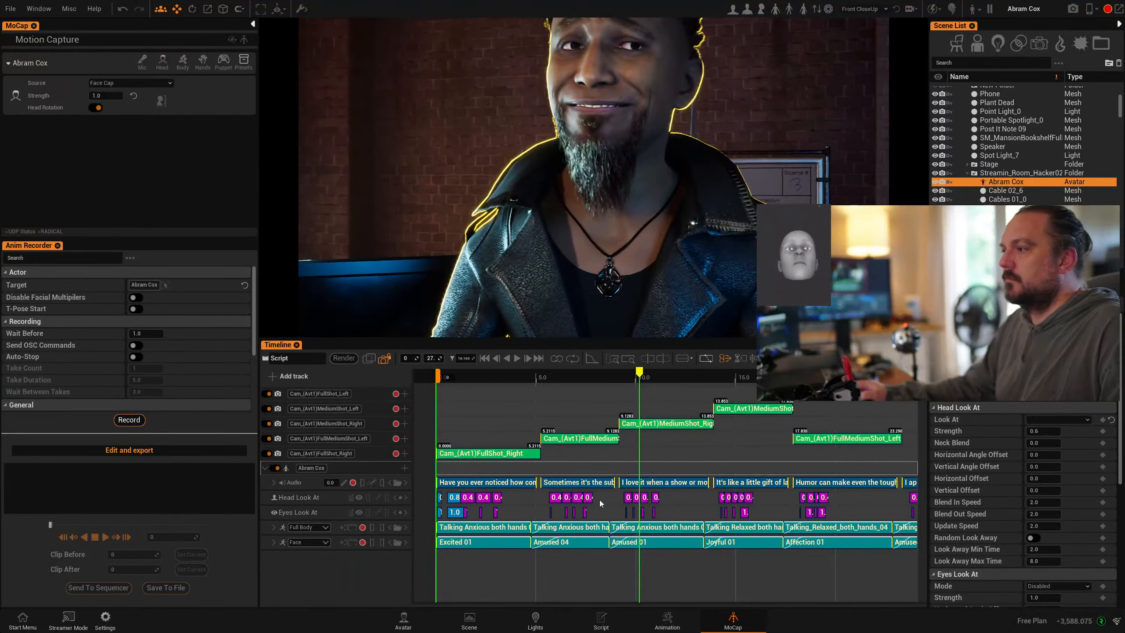
pyautogui.click(498, 377)
pyautogui.click(539, 376)
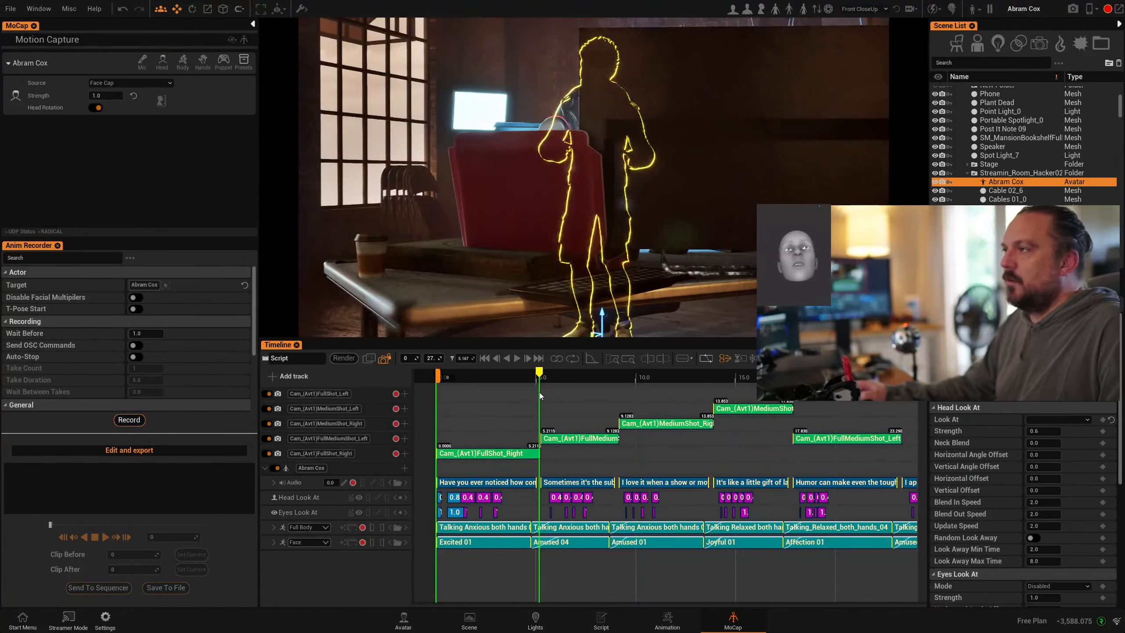
pyautogui.moveTo(544, 373); pyautogui.dragTo(452, 377)
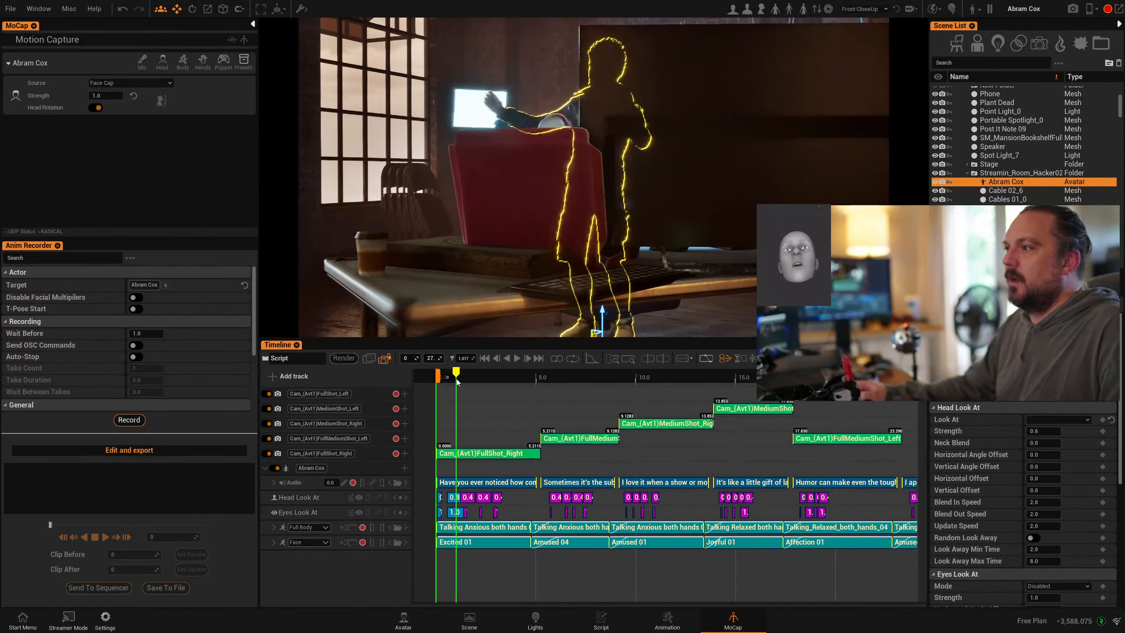
pyautogui.click(516, 359)
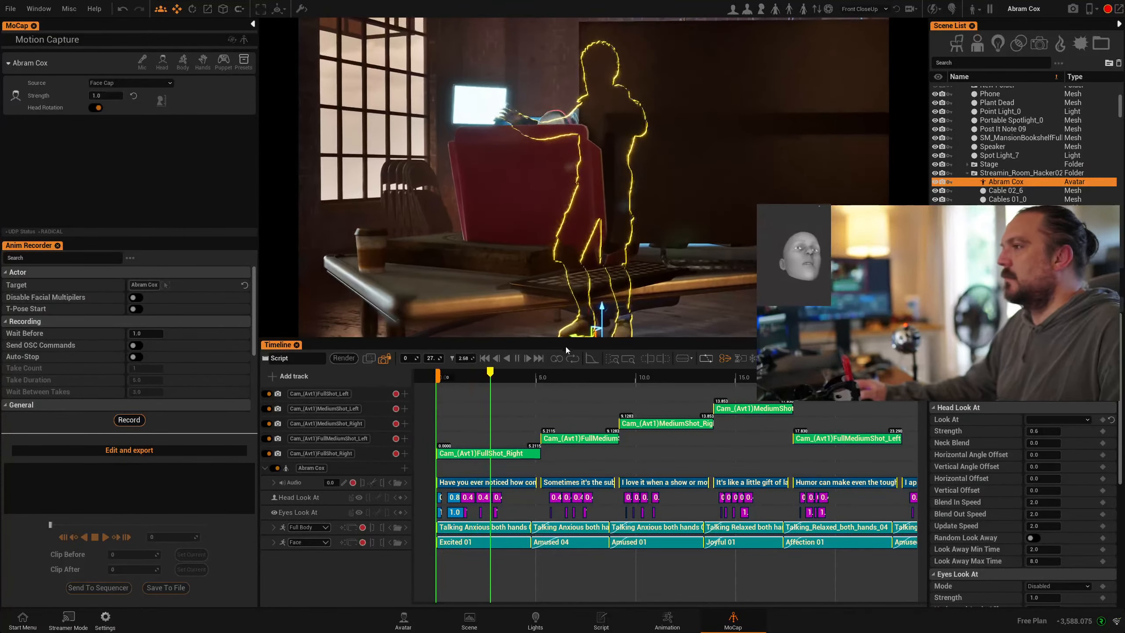
pyautogui.click(517, 358)
pyautogui.click(509, 461)
pyautogui.click(508, 461)
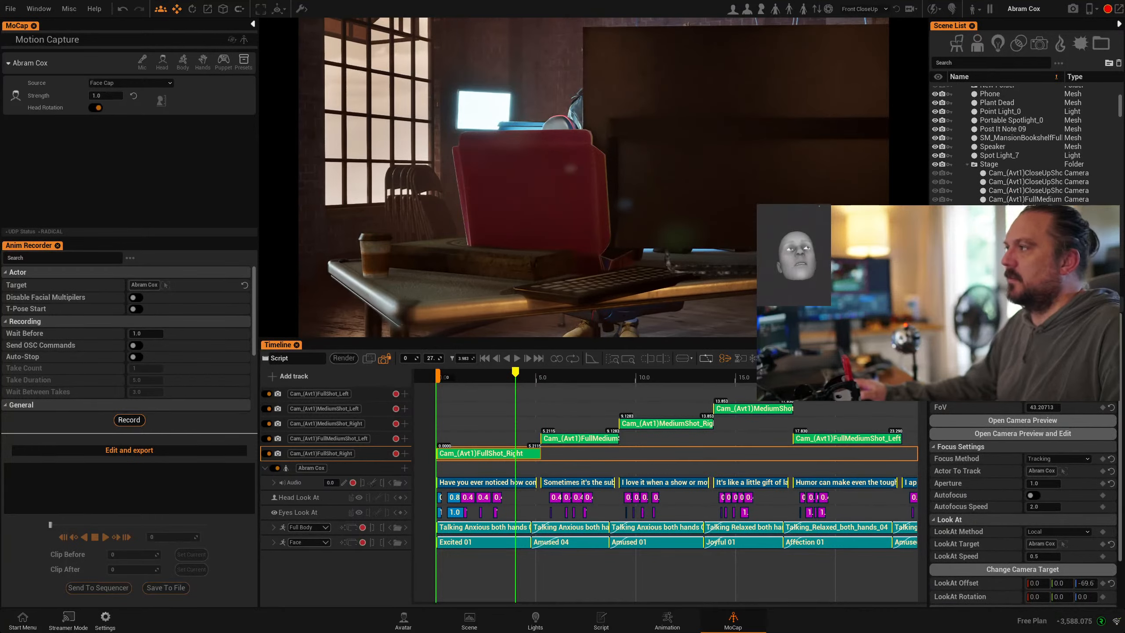
pyautogui.scroll(3, 1022, 505)
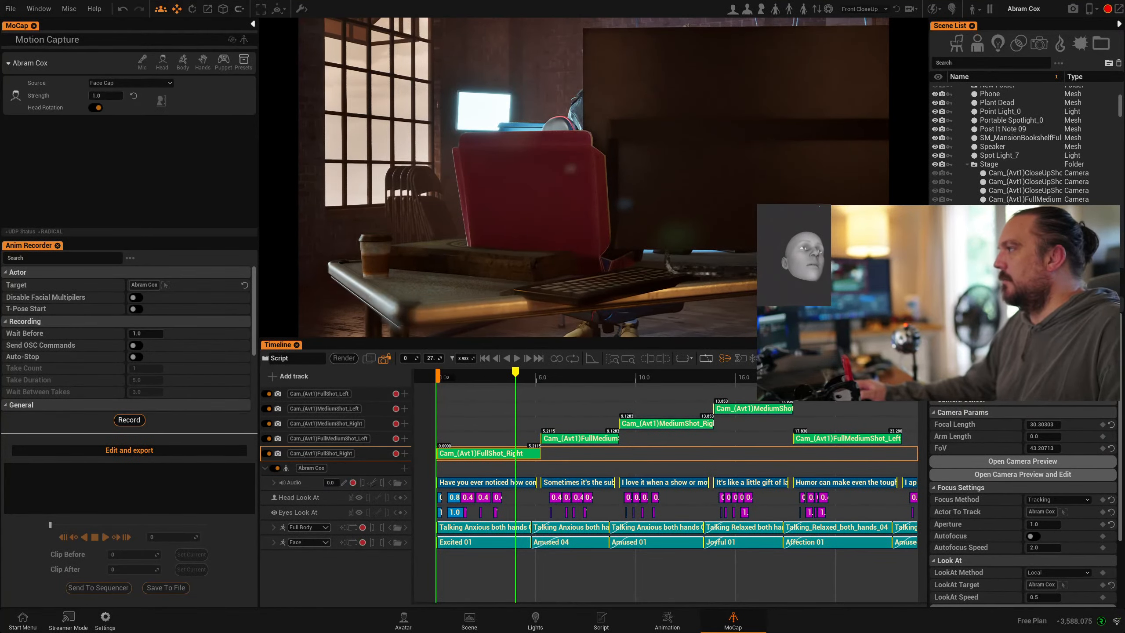
# - Fly the view over to the gaming chair, select it and delete it
pyautogui.press('s')
pyautogui.press('w')
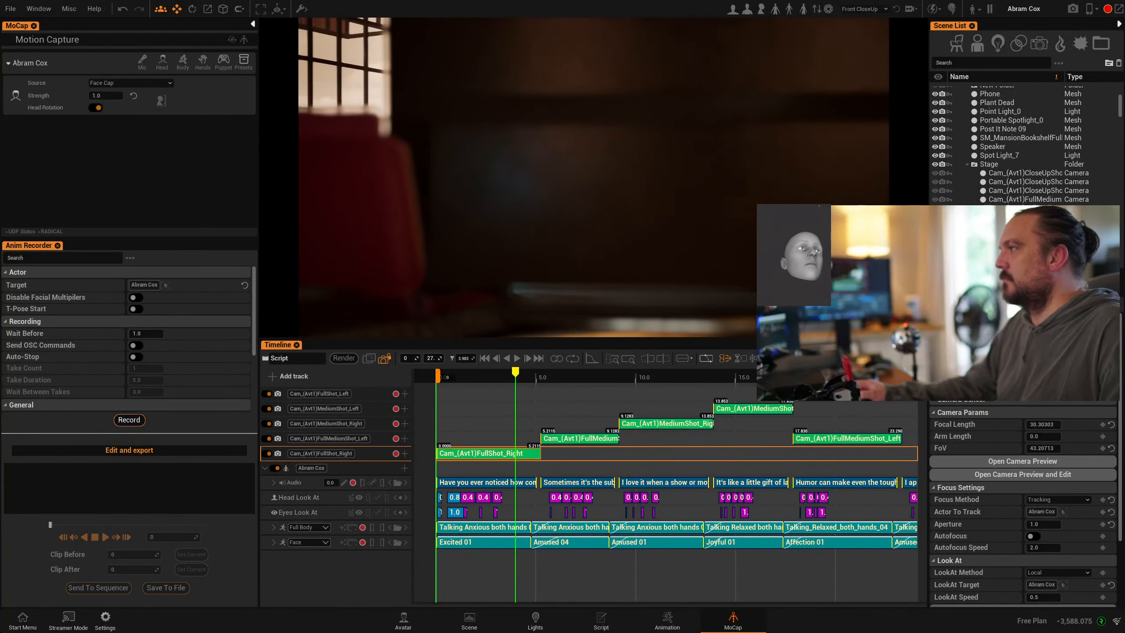
pyautogui.press('a')
pyautogui.press('s')
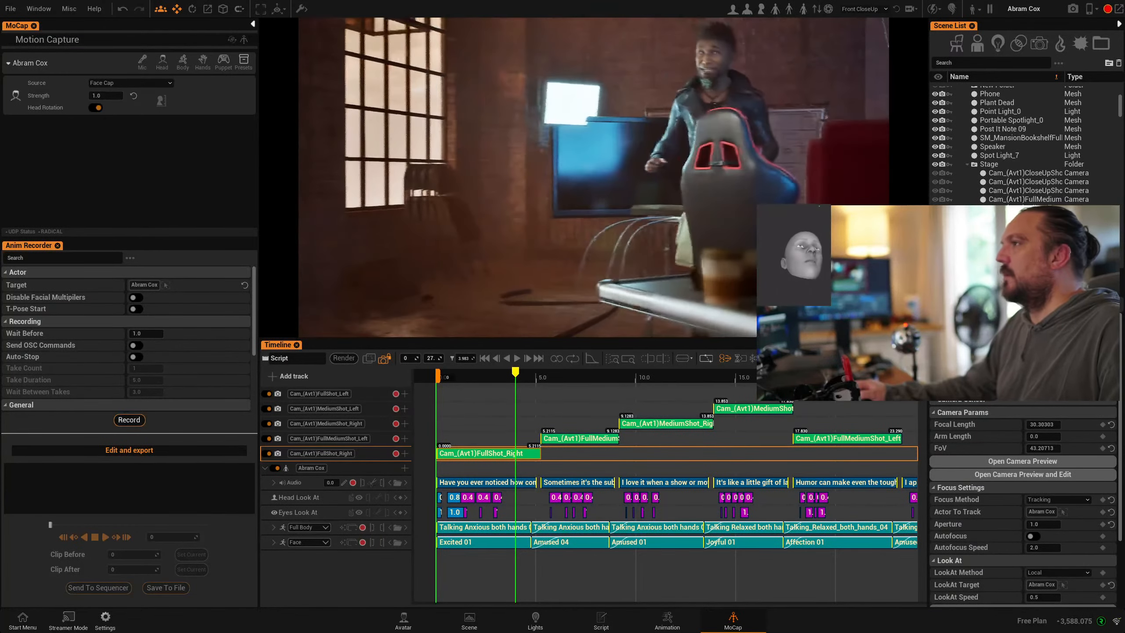
pyautogui.press('w')
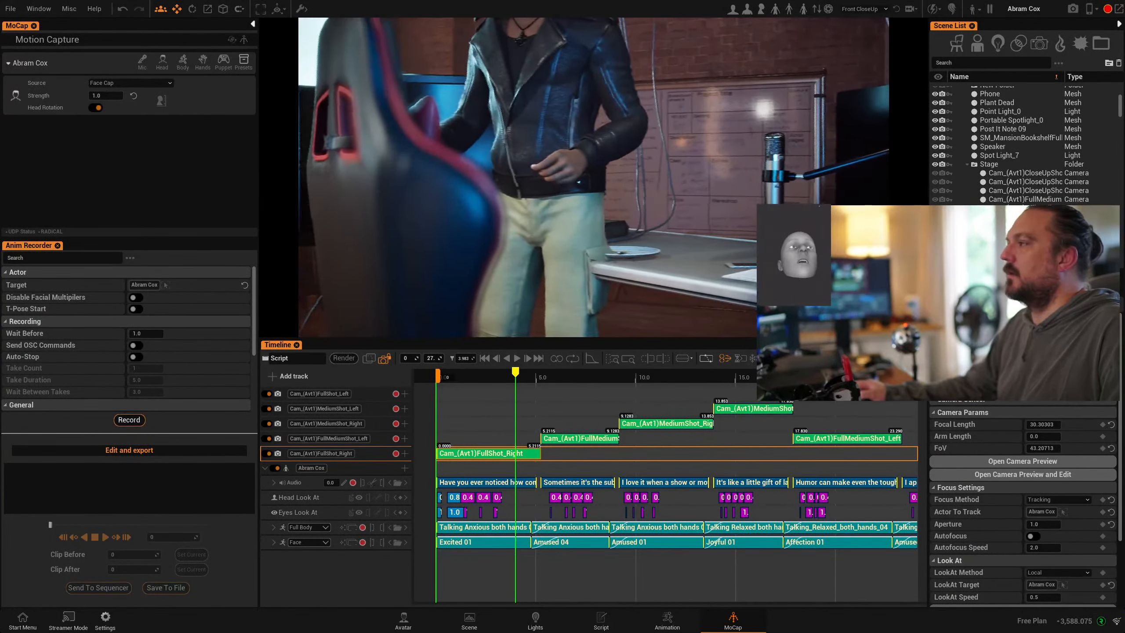
pyautogui.press('a')
pyautogui.click(478, 258)
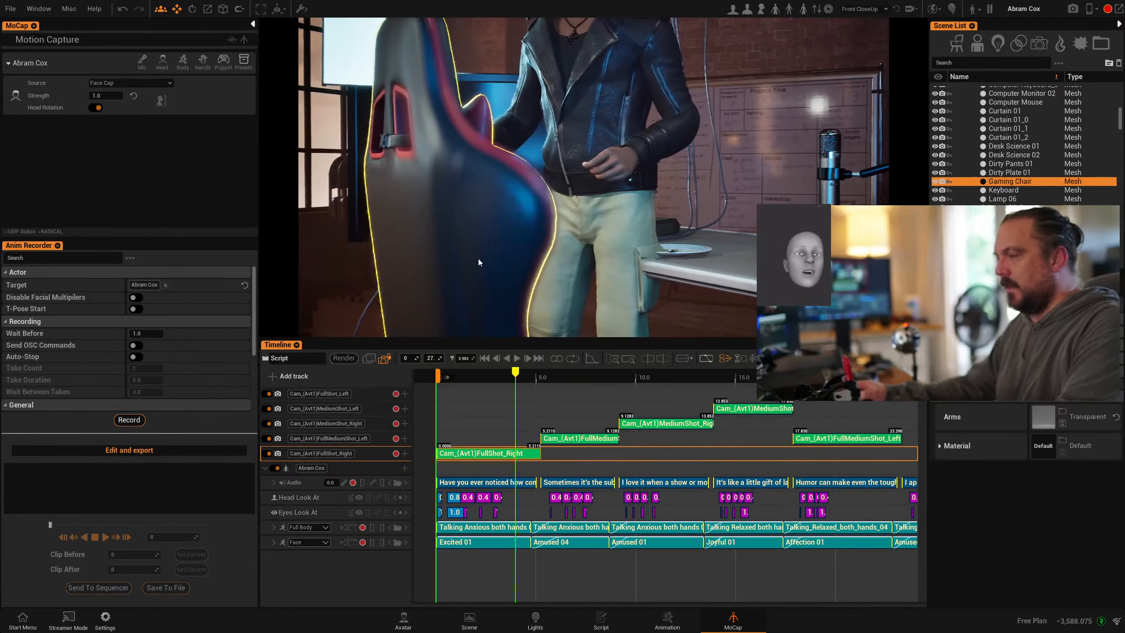
pyautogui.press('Delete')
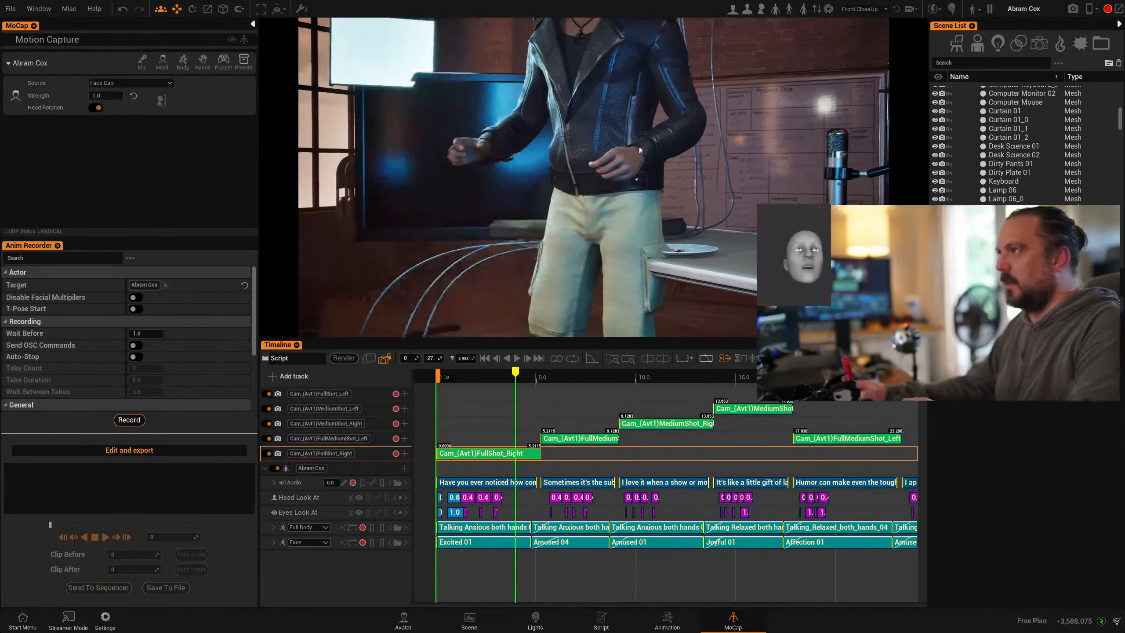
pyautogui.click(10, 9)
pyautogui.click(40, 100)
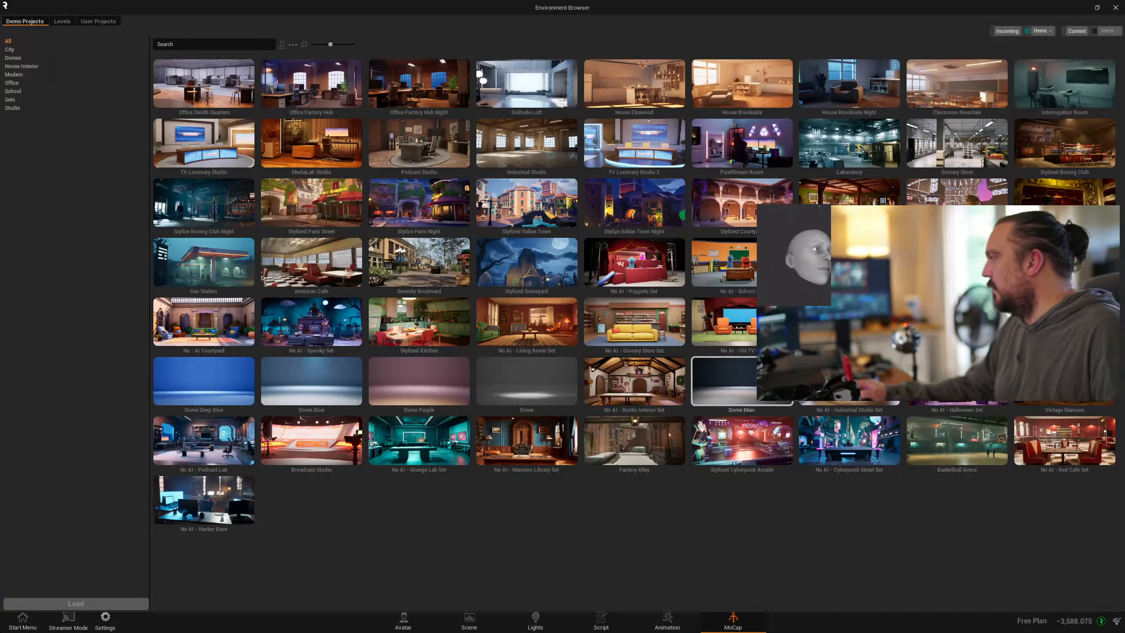
pyautogui.click(1116, 8)
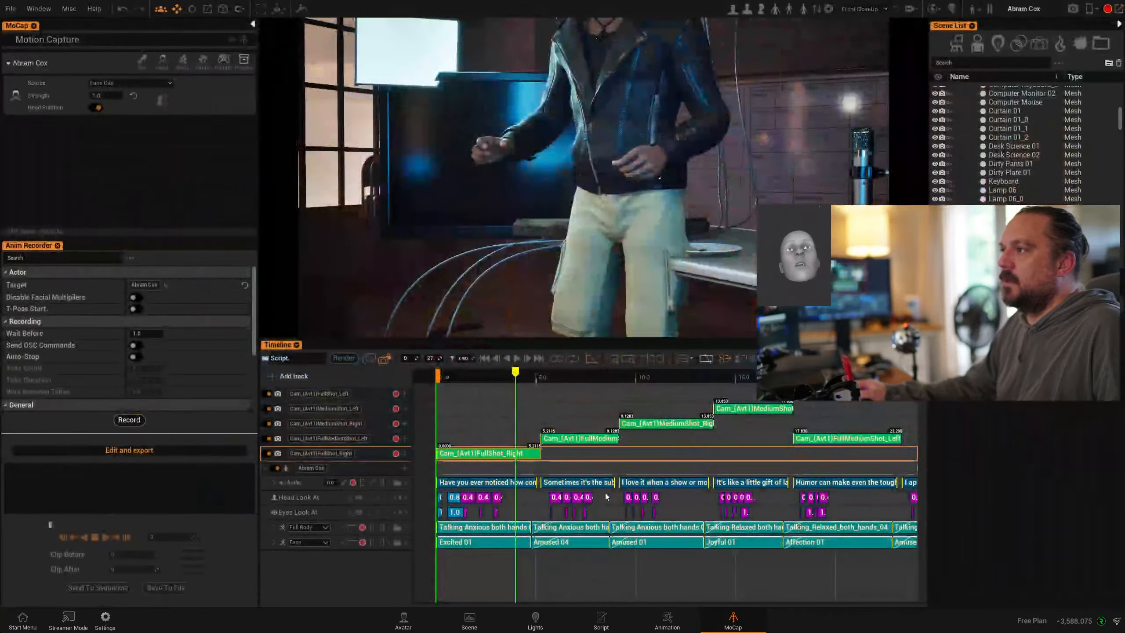
# - Scrub past the first cut and raise the FullShot_Right camera's LookAt Offset Z toward the character
pyautogui.moveTo(525, 375); pyautogui.dragTo(503, 382)
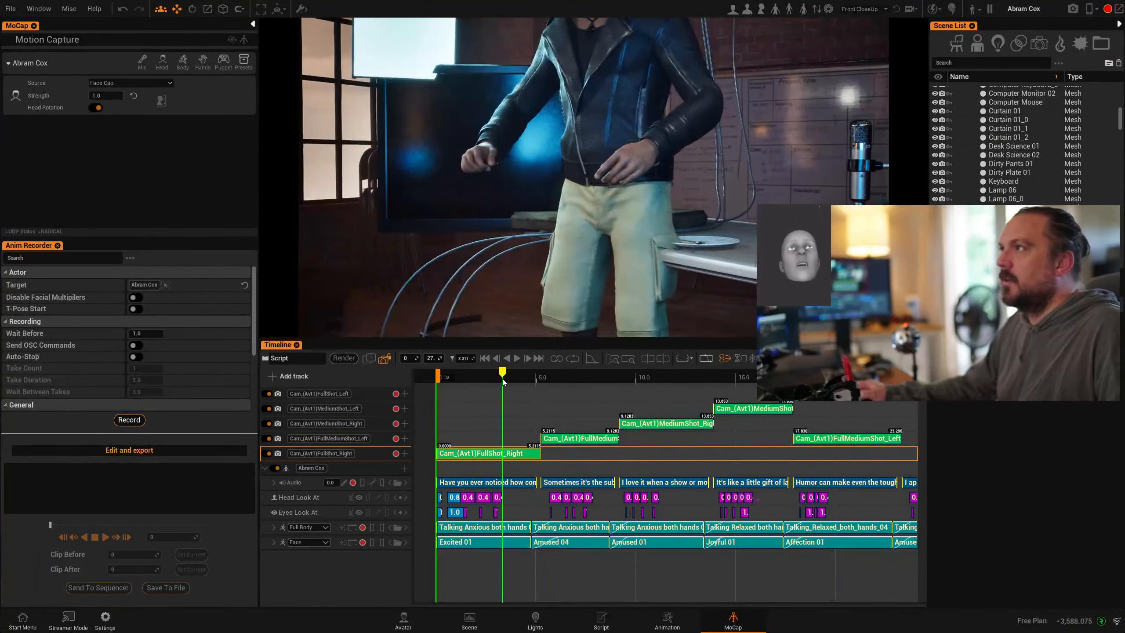
pyautogui.click(473, 453)
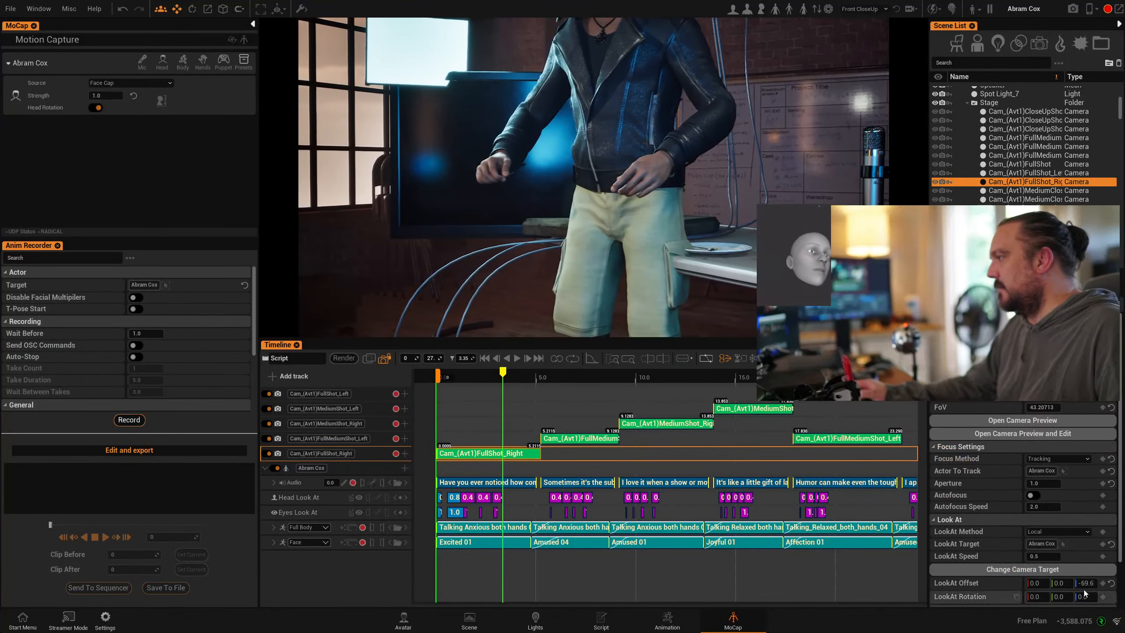
pyautogui.moveTo(1084, 583); pyautogui.dragTo(1106, 583)
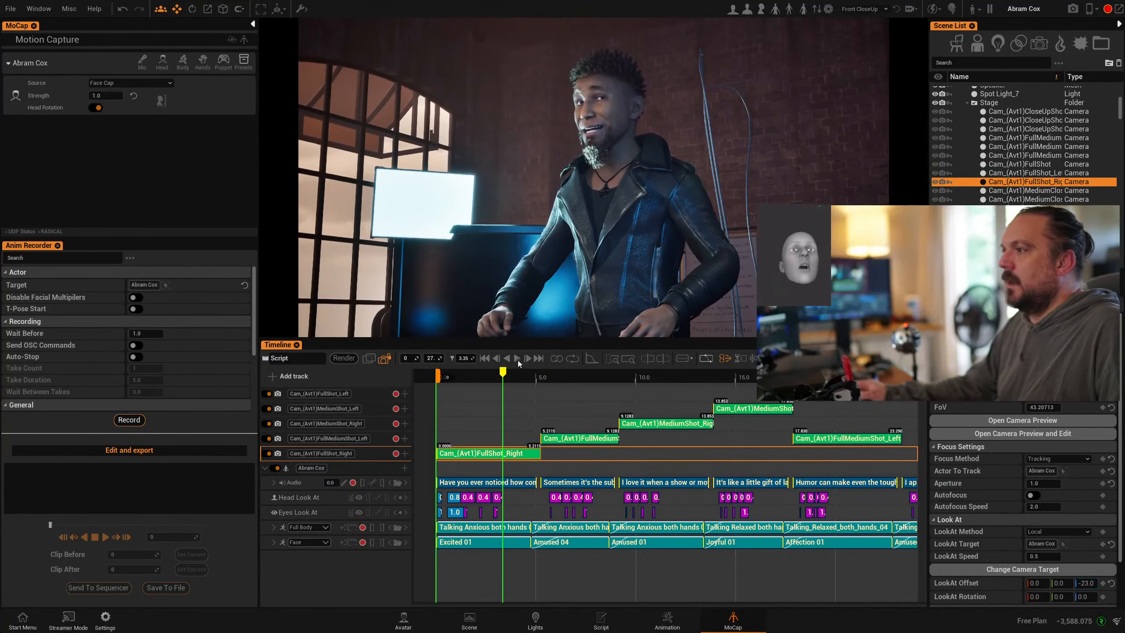
# - Set the FullMediumShot_Left camera's focal length to 75 and raise its aim to frame the head
pyautogui.moveTo(502, 373); pyautogui.dragTo(574, 377)
pyautogui.click(567, 440)
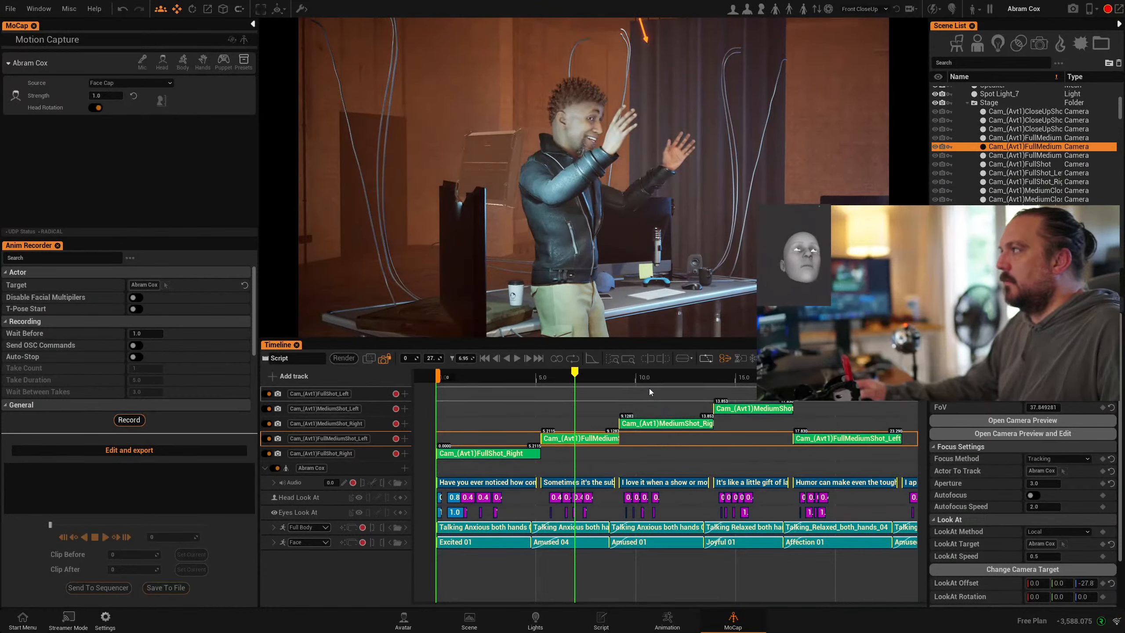
pyautogui.click(642, 424)
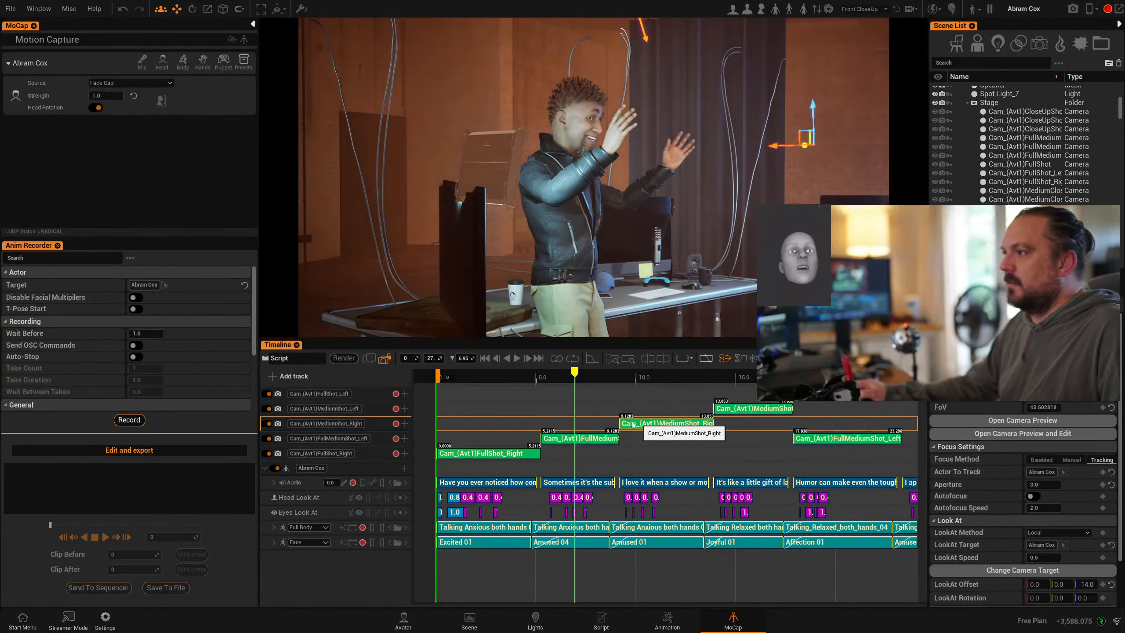
pyautogui.click(585, 439)
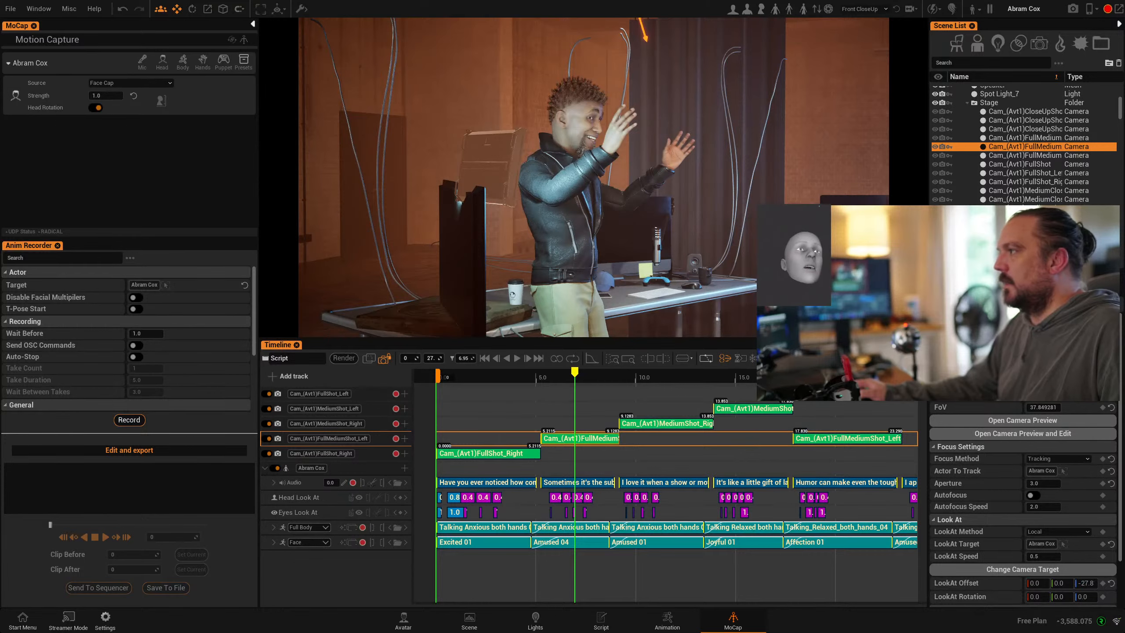
pyautogui.scroll(2, 1022, 505)
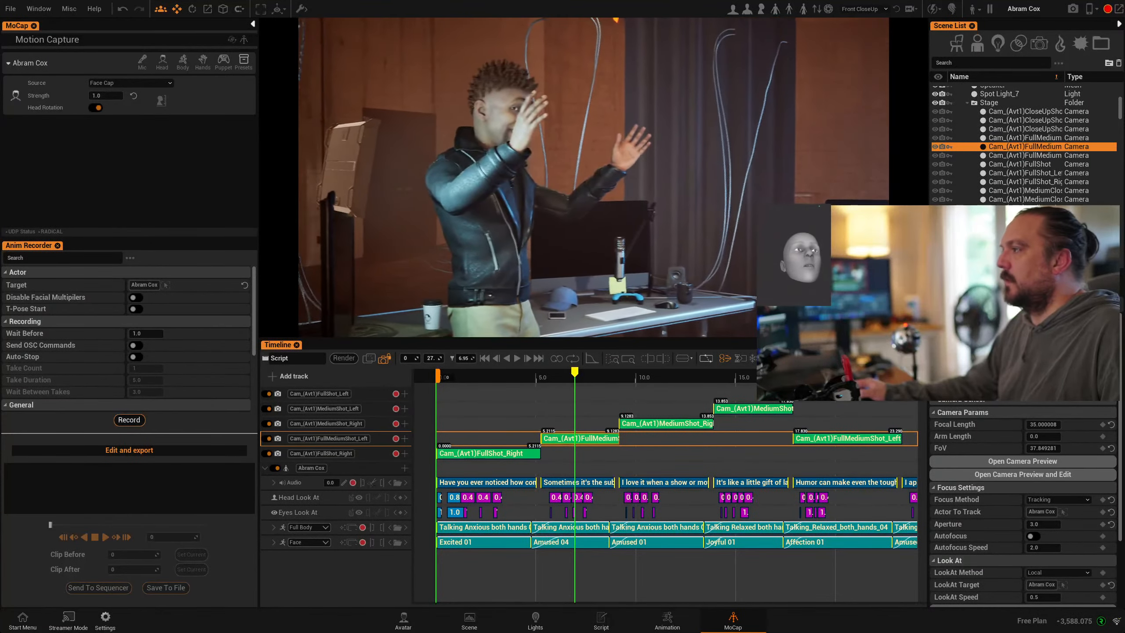
pyautogui.click(1042, 425)
pyautogui.write('75')
pyautogui.press('Return')
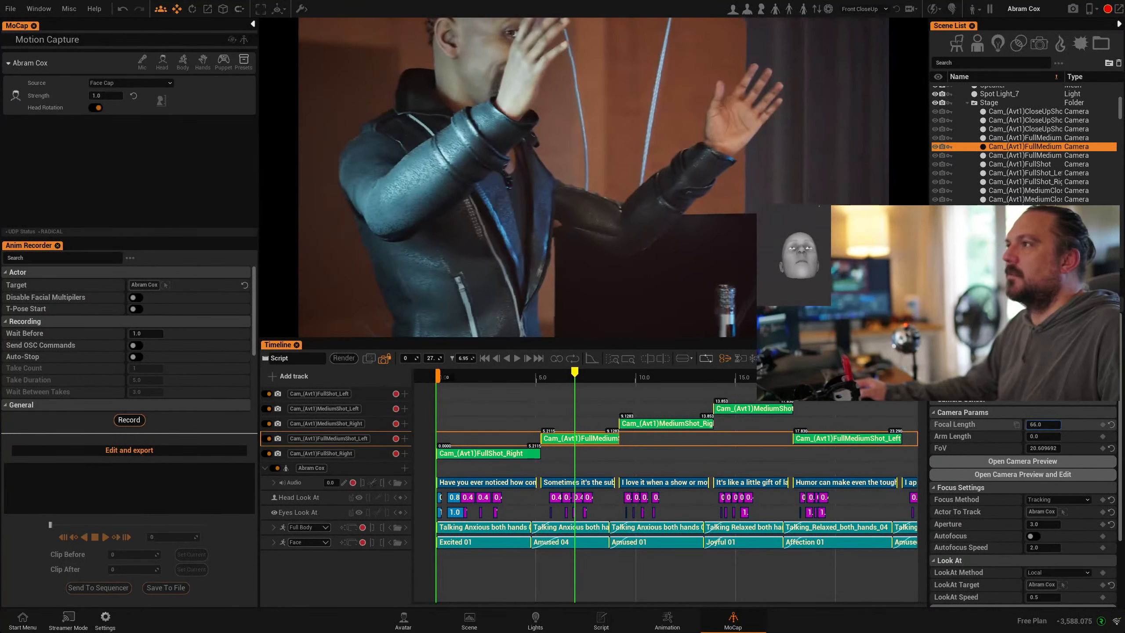
pyautogui.scroll(-3, 1044, 548)
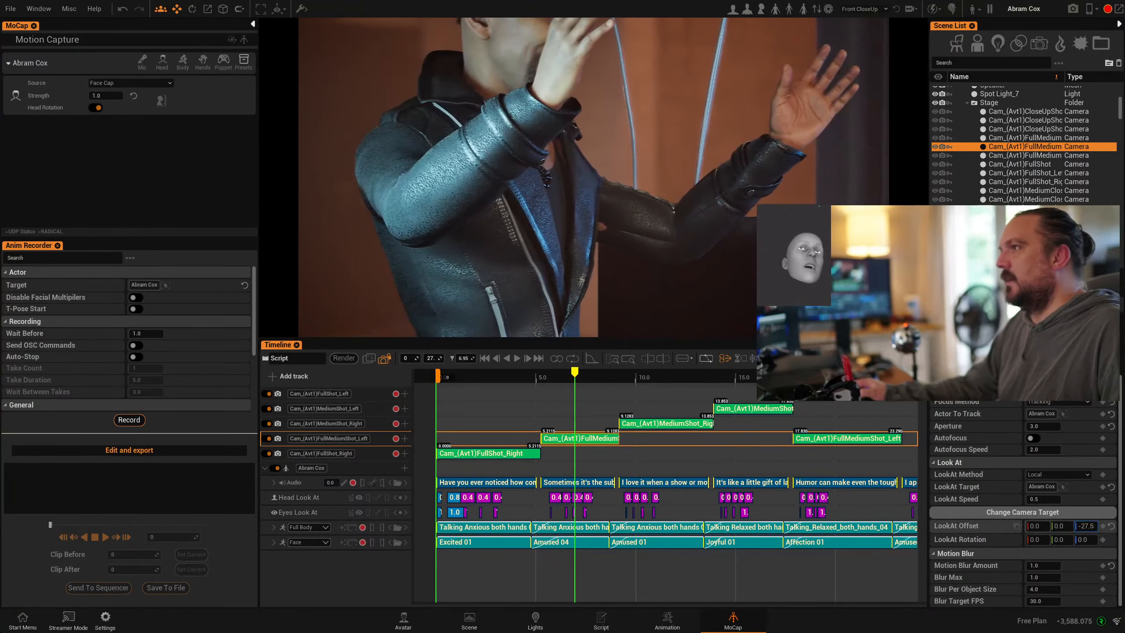
pyautogui.moveTo(1085, 526); pyautogui.dragTo(1094, 526)
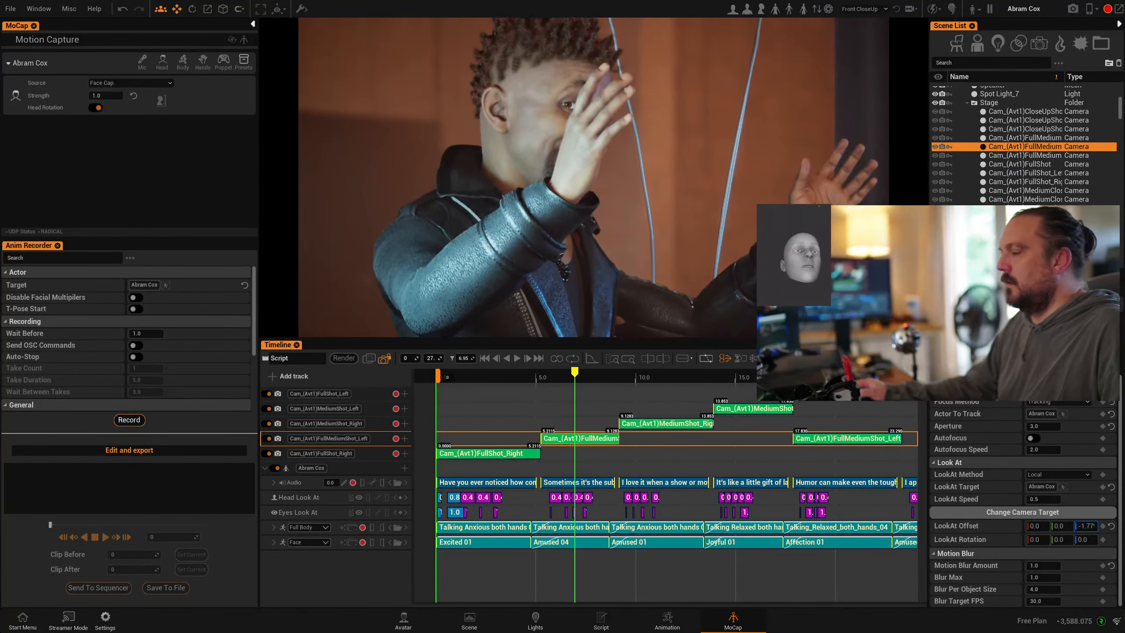
# - Scrub ahead to the medium shots, then return to the start of the sequence
pyautogui.moveTo(593, 379); pyautogui.dragTo(740, 380)
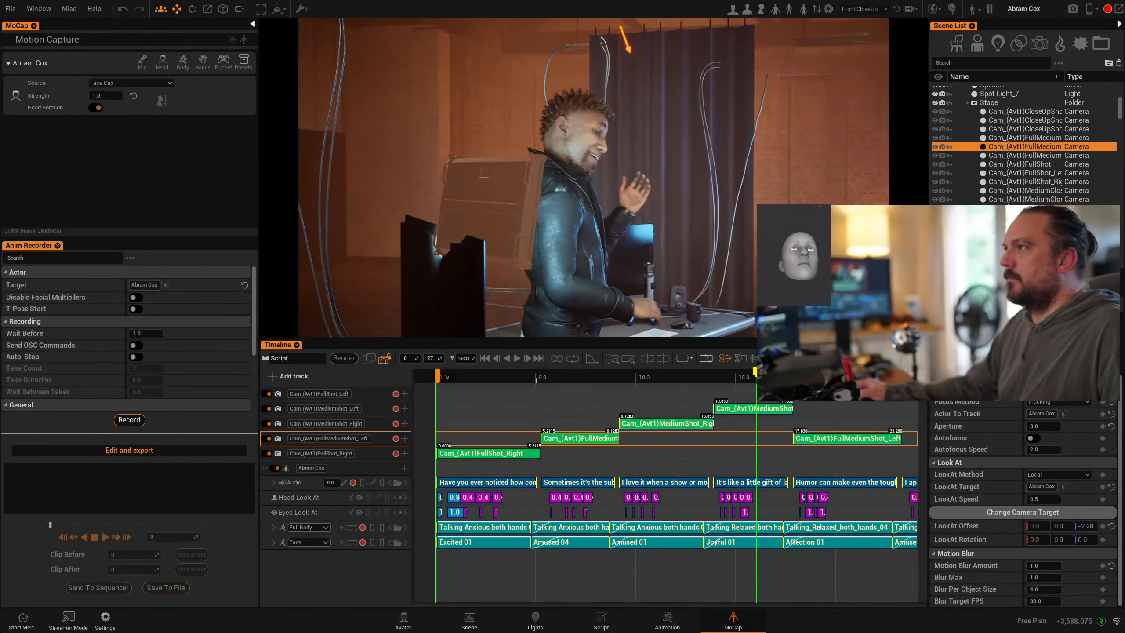
pyautogui.click(739, 408)
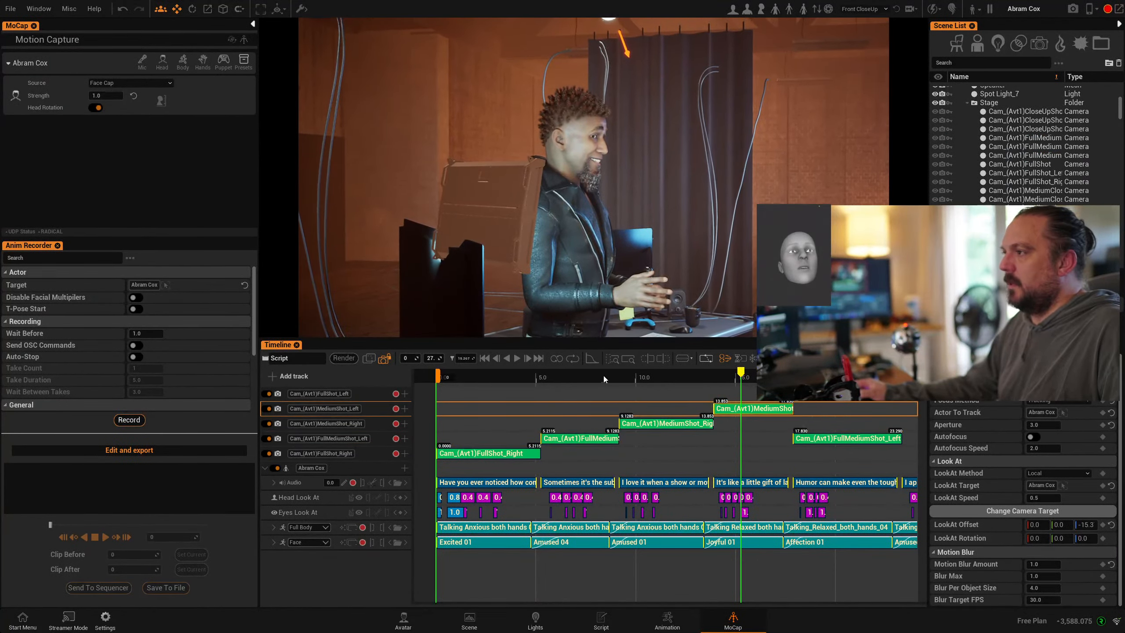
pyautogui.moveTo(512, 380); pyautogui.dragTo(484, 380)
pyautogui.click(484, 358)
pyautogui.click(516, 358)
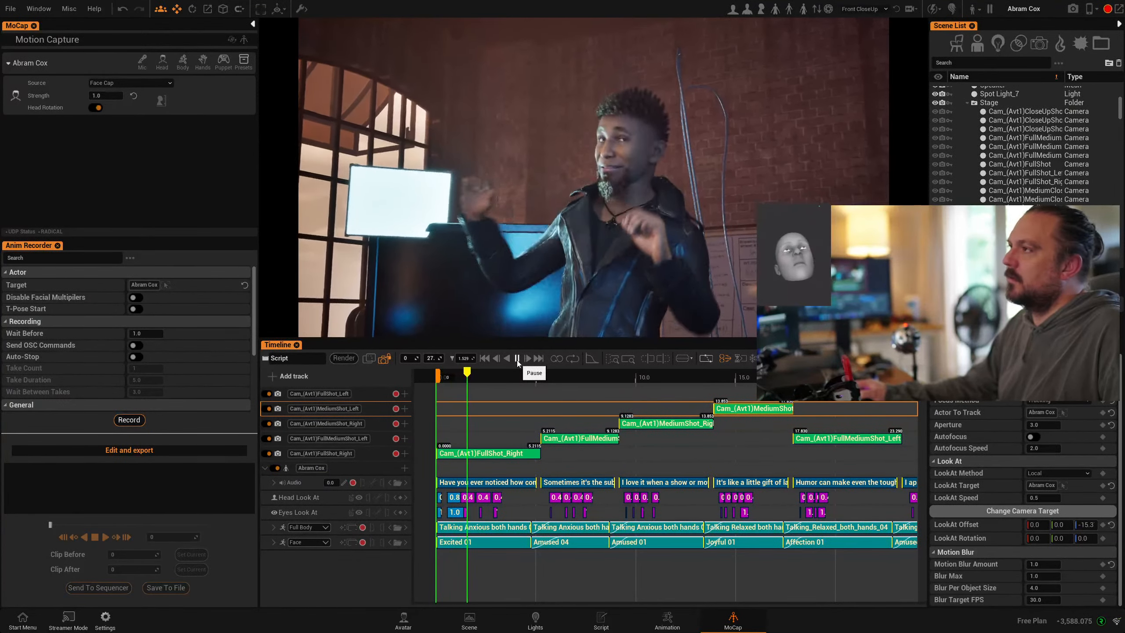
pyautogui.click(517, 358)
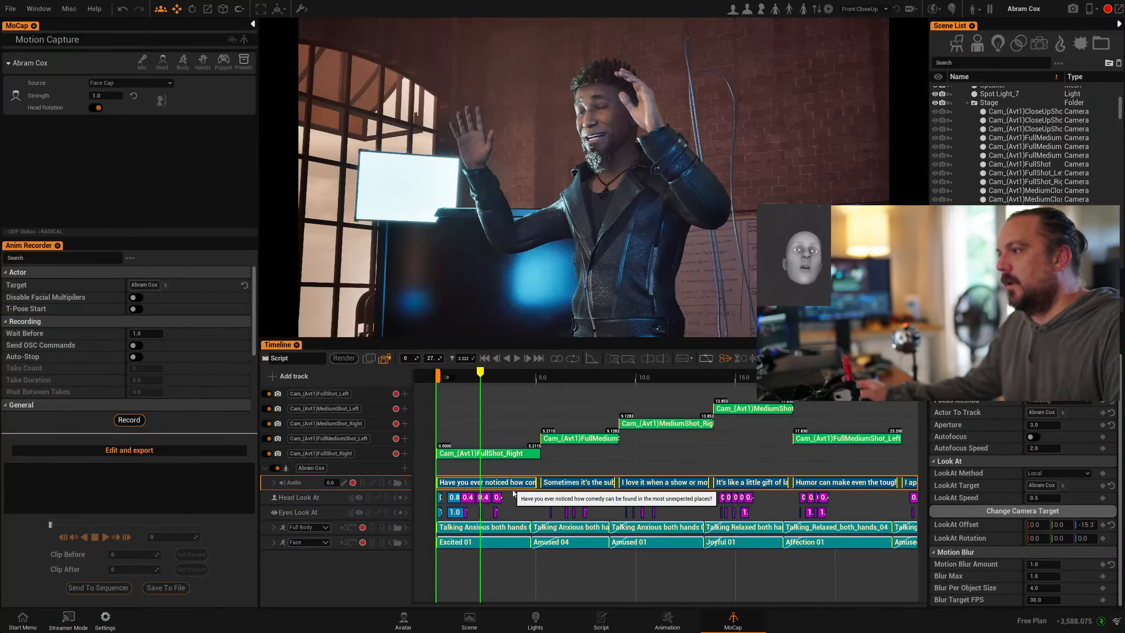
pyautogui.click(443, 376)
pyautogui.moveTo(443, 373); pyautogui.dragTo(449, 376)
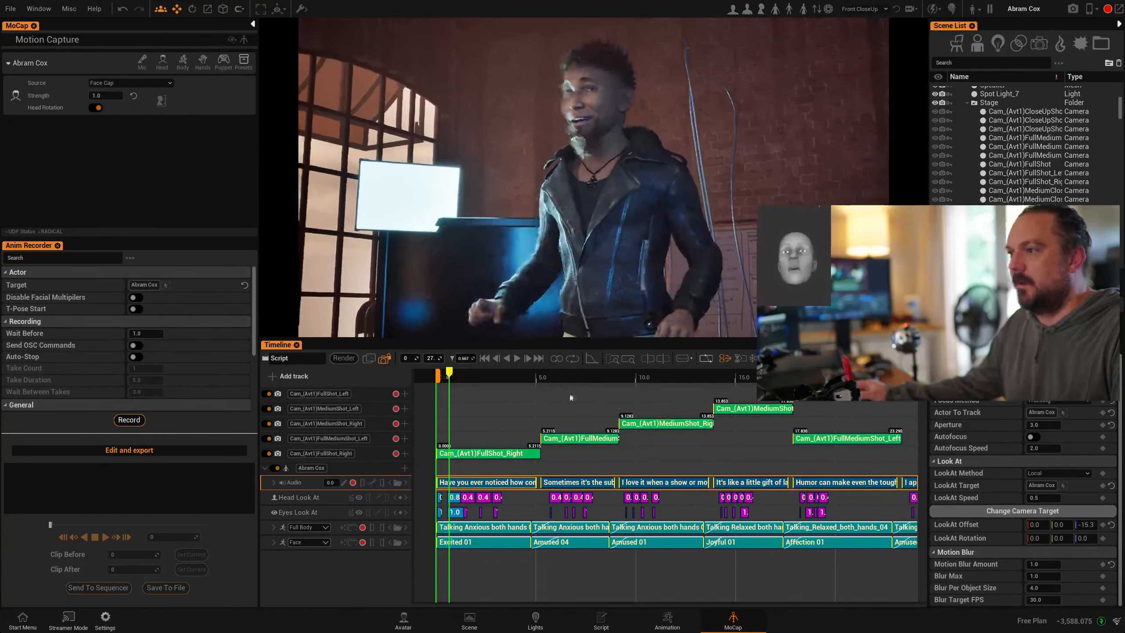
# - Edit the first audio clip's take settings and replace its source text
pyautogui.rightClick(484, 496)
pyautogui.click(507, 498)
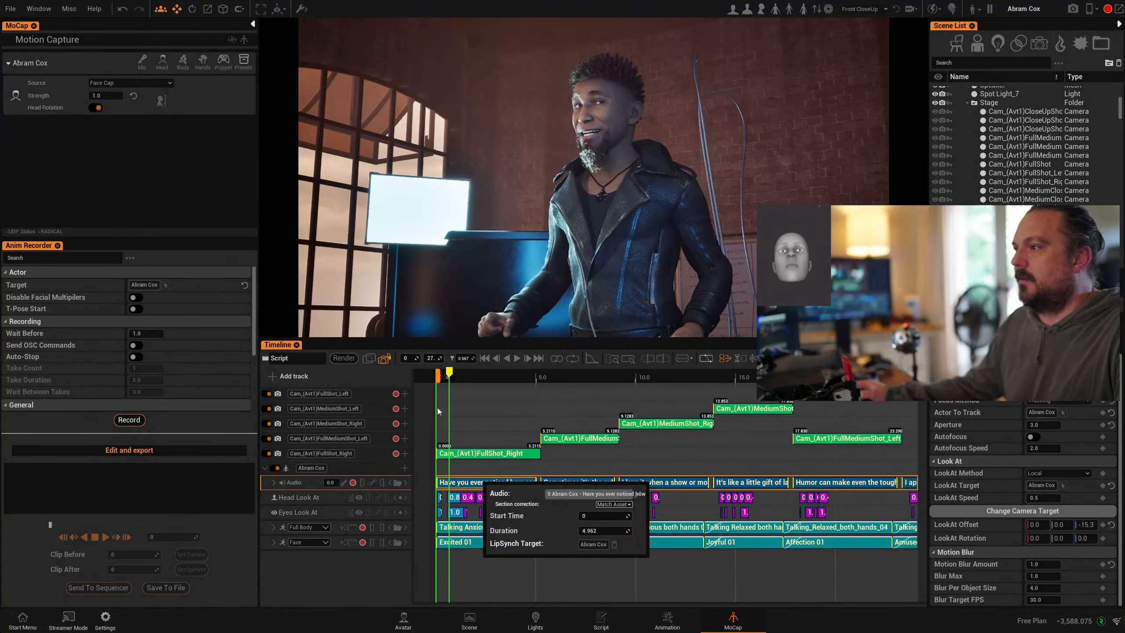
pyautogui.click(636, 494)
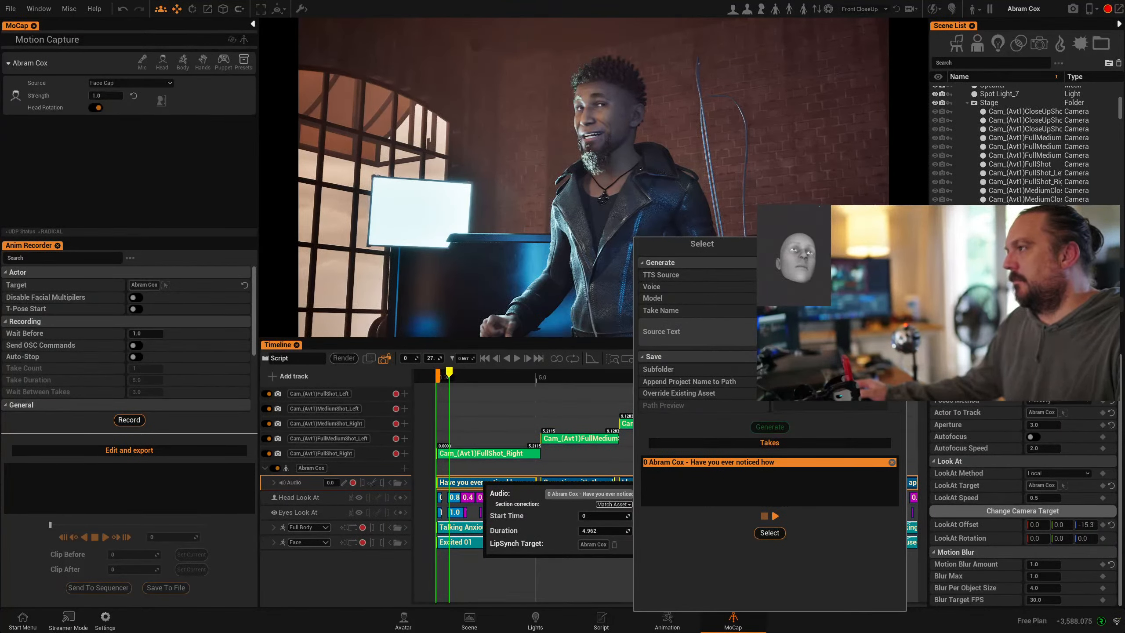
pyautogui.hotkey('ctrl', 'x')
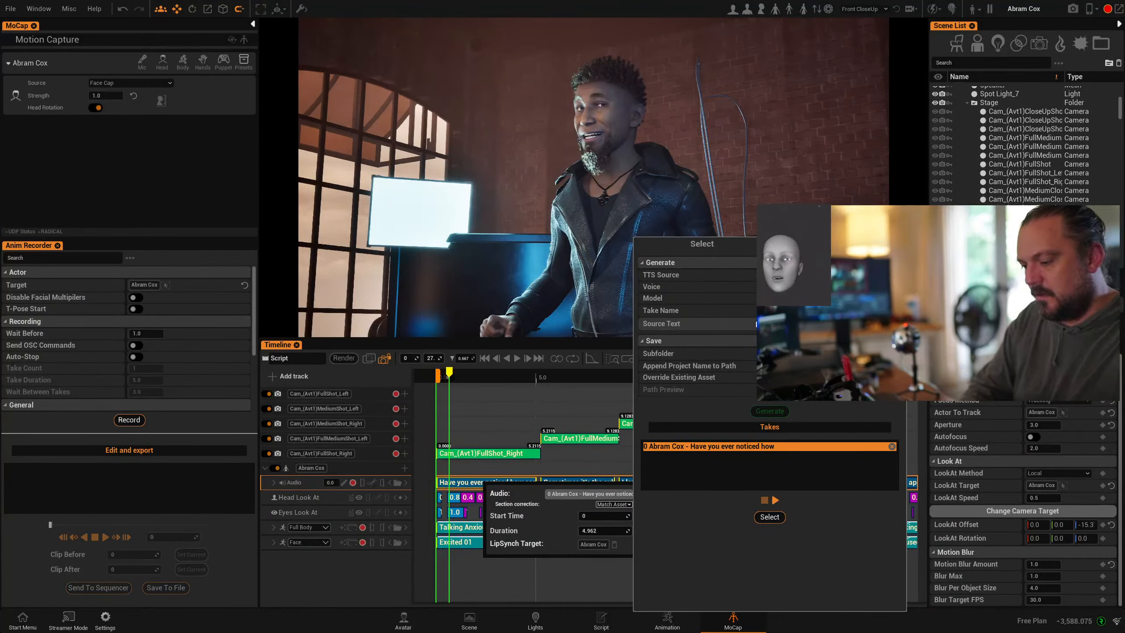
pyautogui.write('...')
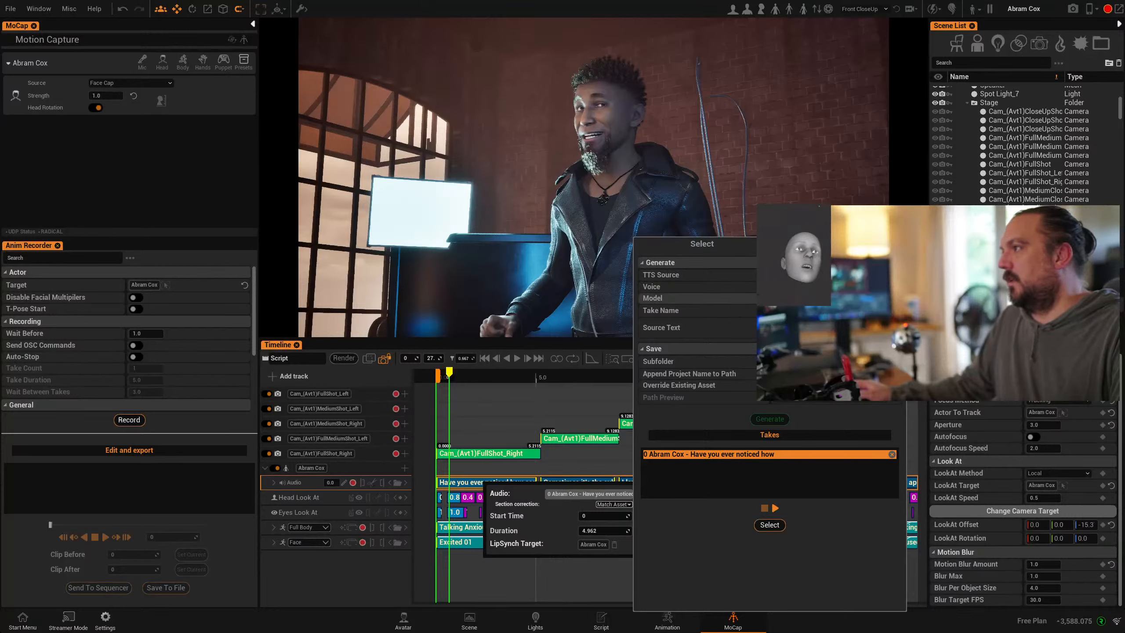
# - Generate new ElevenLabs takes, preview them, and use Take_0 for the clip
pyautogui.click(819, 305)
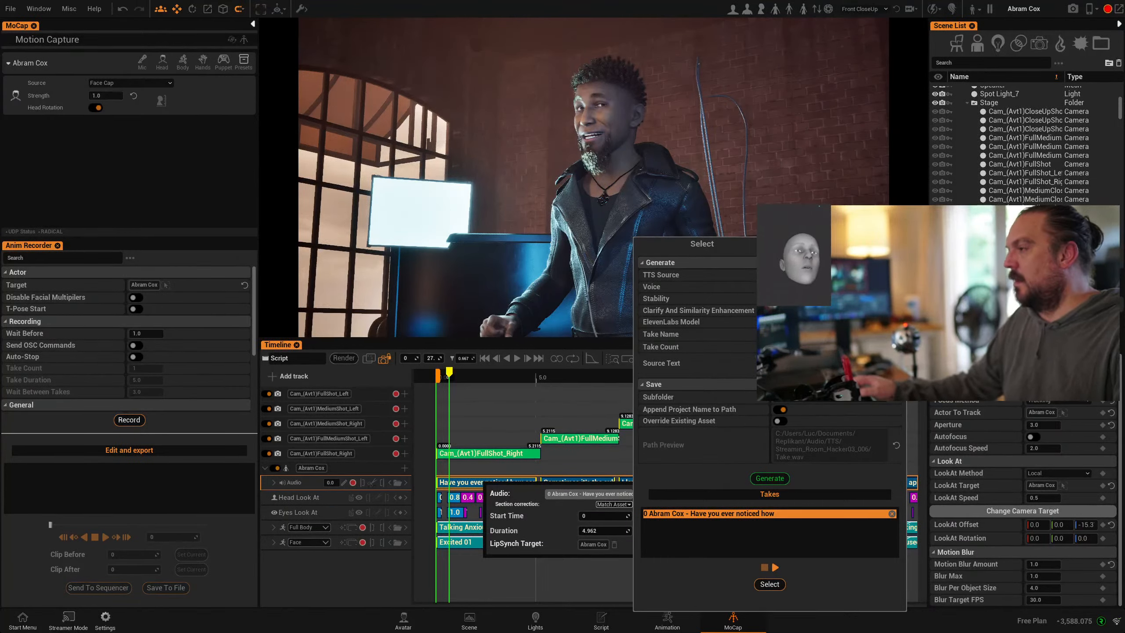
pyautogui.click(771, 478)
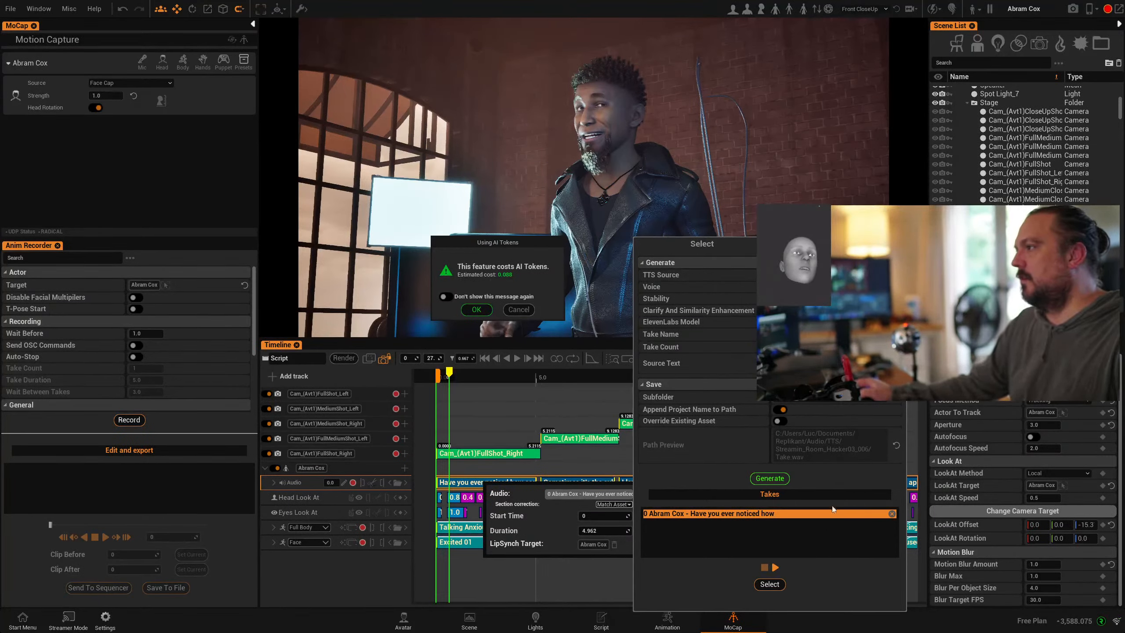
pyautogui.click(473, 311)
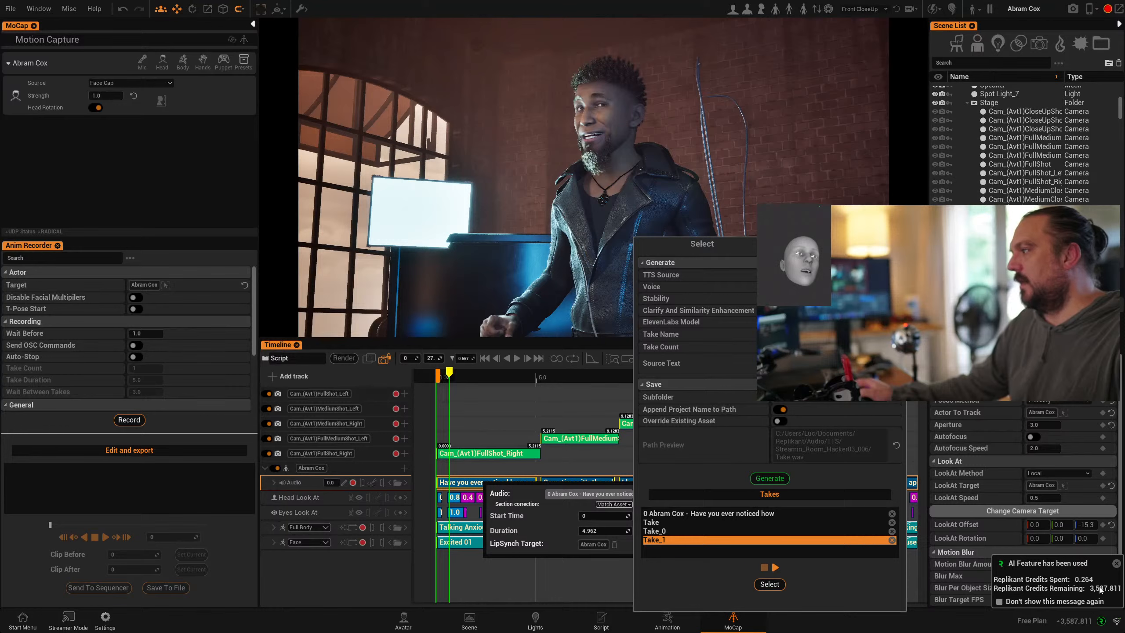
pyautogui.click(672, 522)
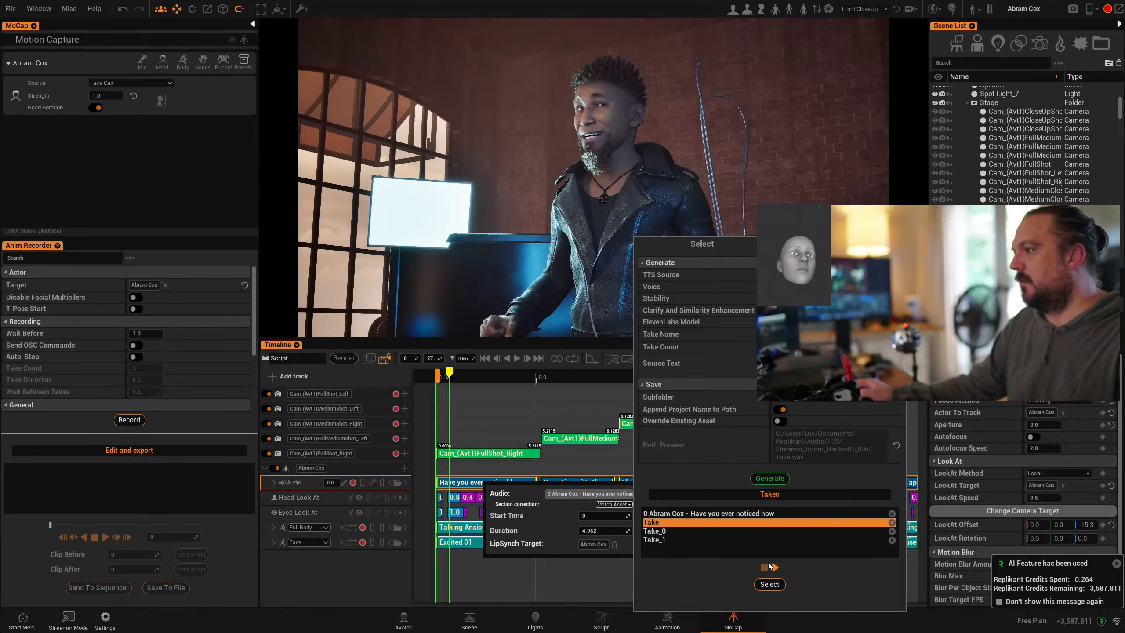
pyautogui.click(774, 568)
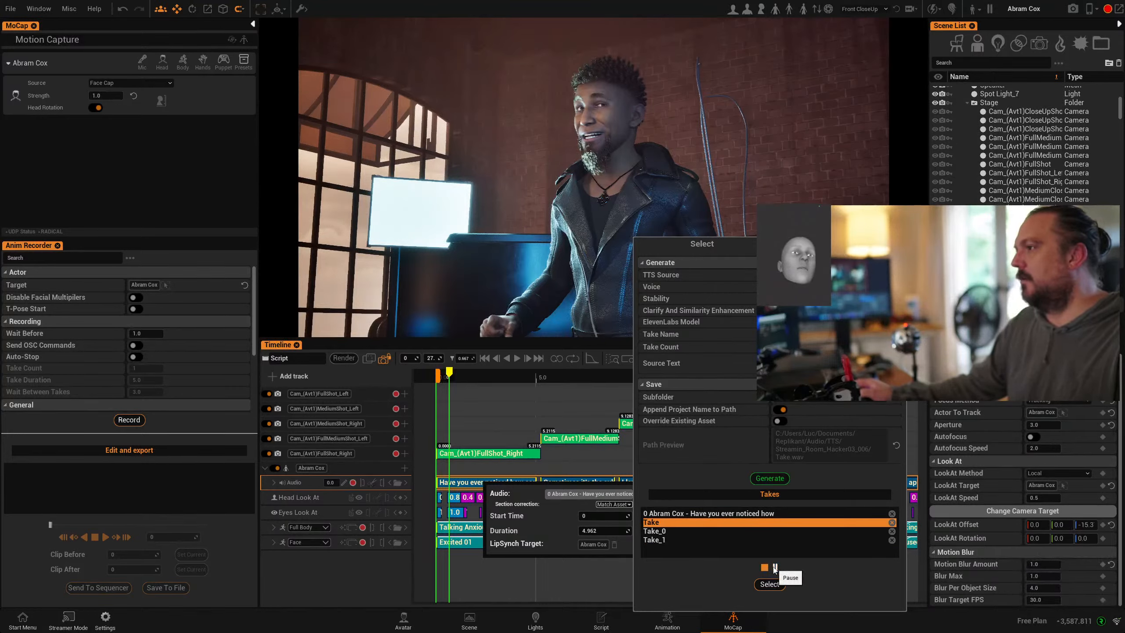
pyautogui.click(665, 532)
pyautogui.click(1057, 622)
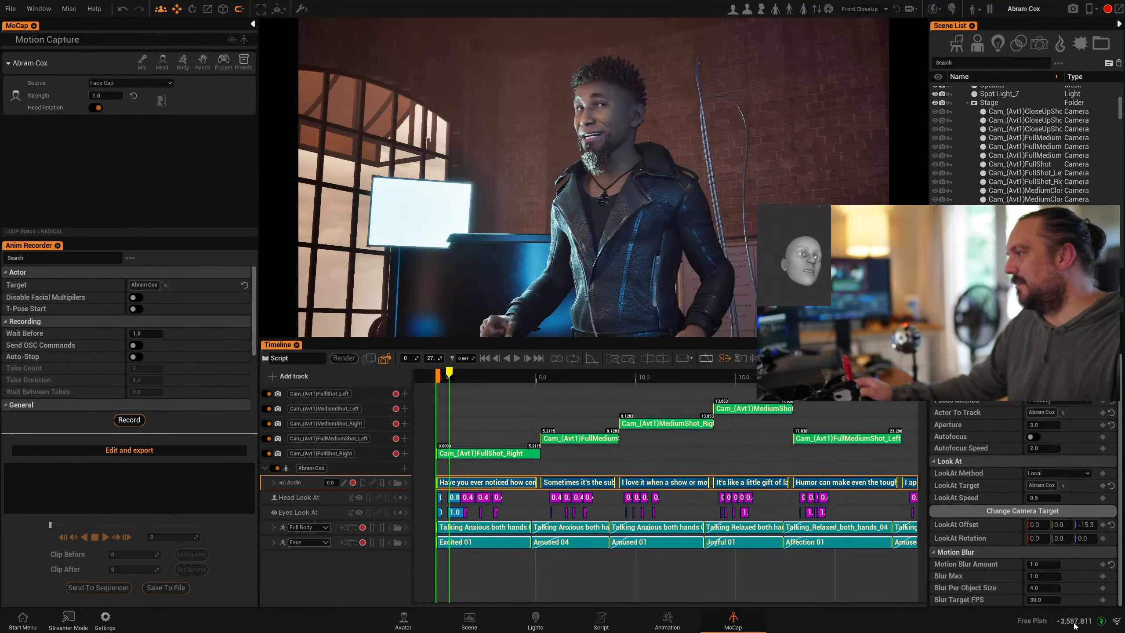
# - Check AI credits, then in the Animation workspace reopen Regenerate TTS for the first audio clip
pyautogui.click(1075, 626)
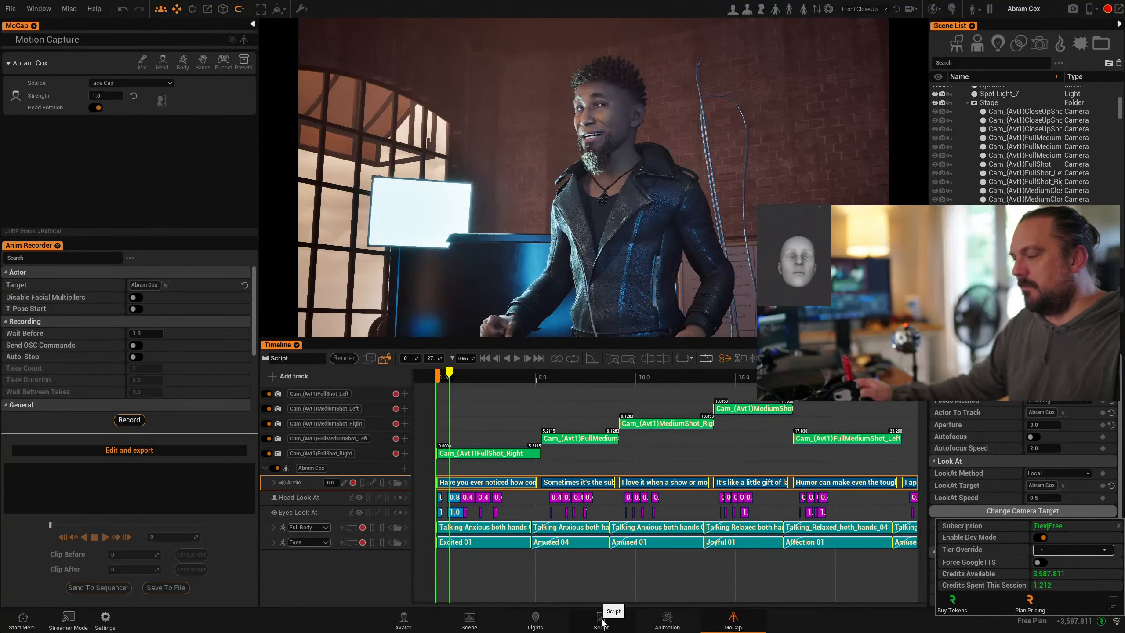
pyautogui.click(648, 629)
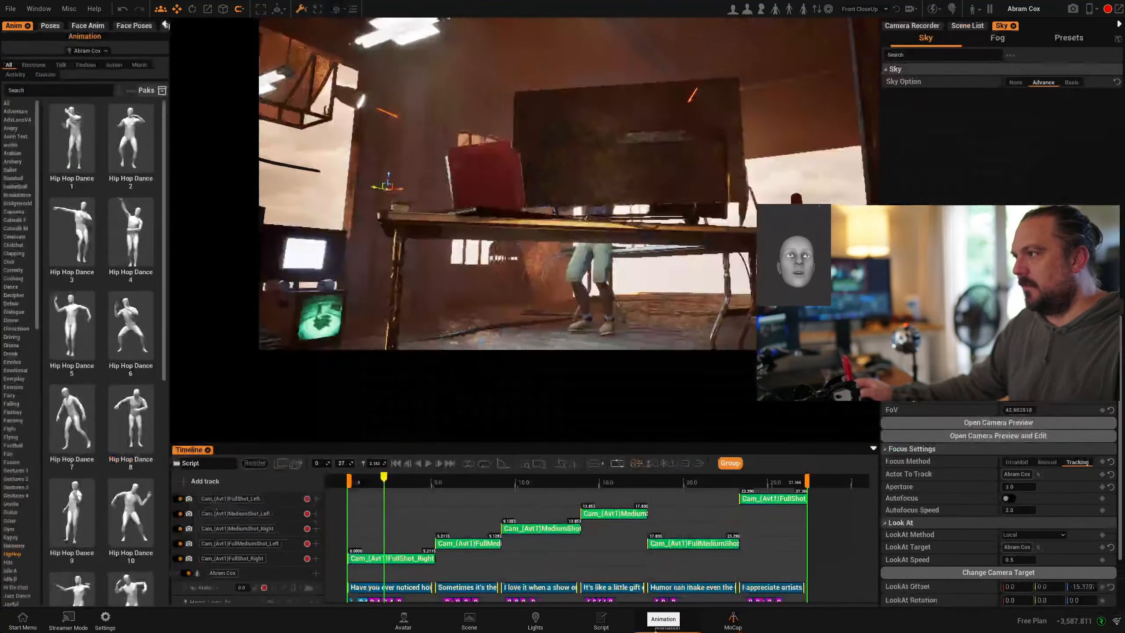
pyautogui.rightClick(404, 590)
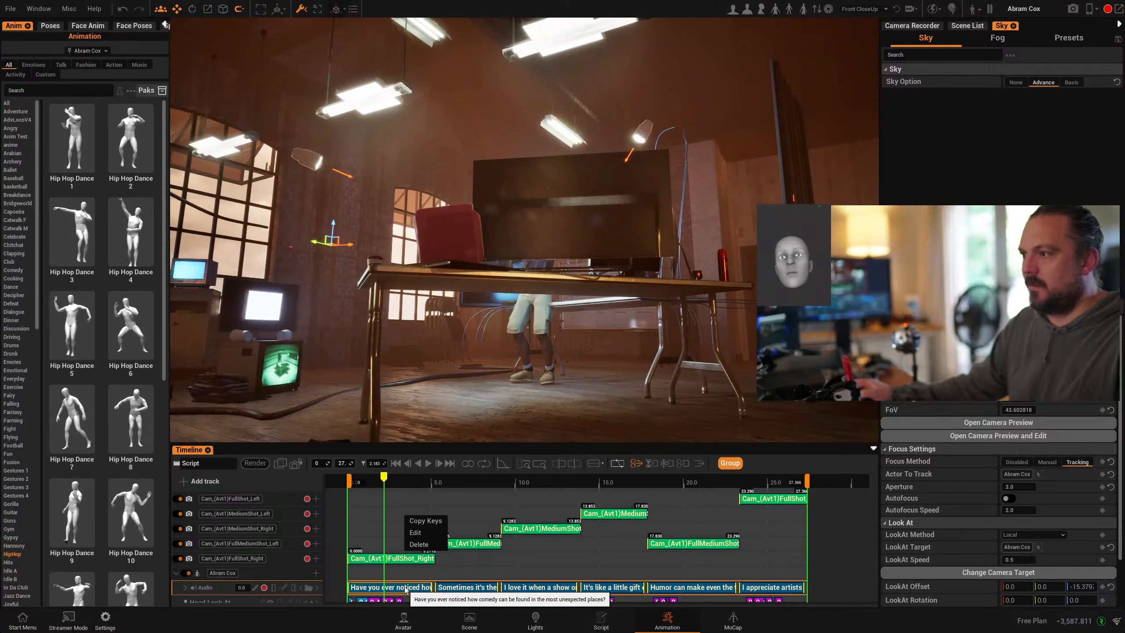
pyautogui.click(423, 535)
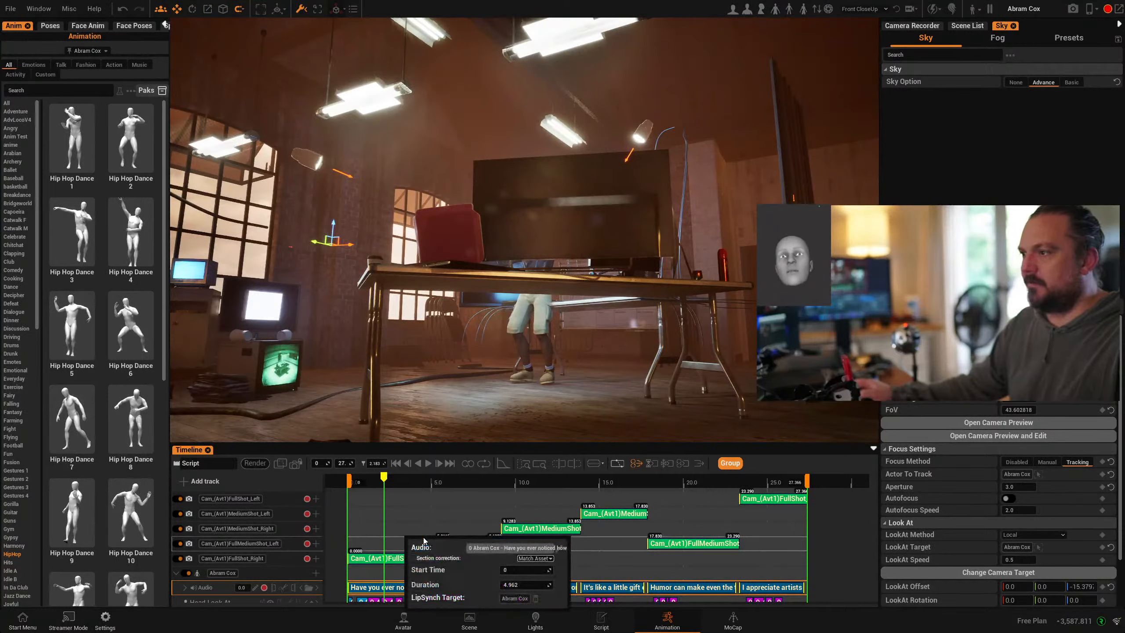
pyautogui.click(559, 549)
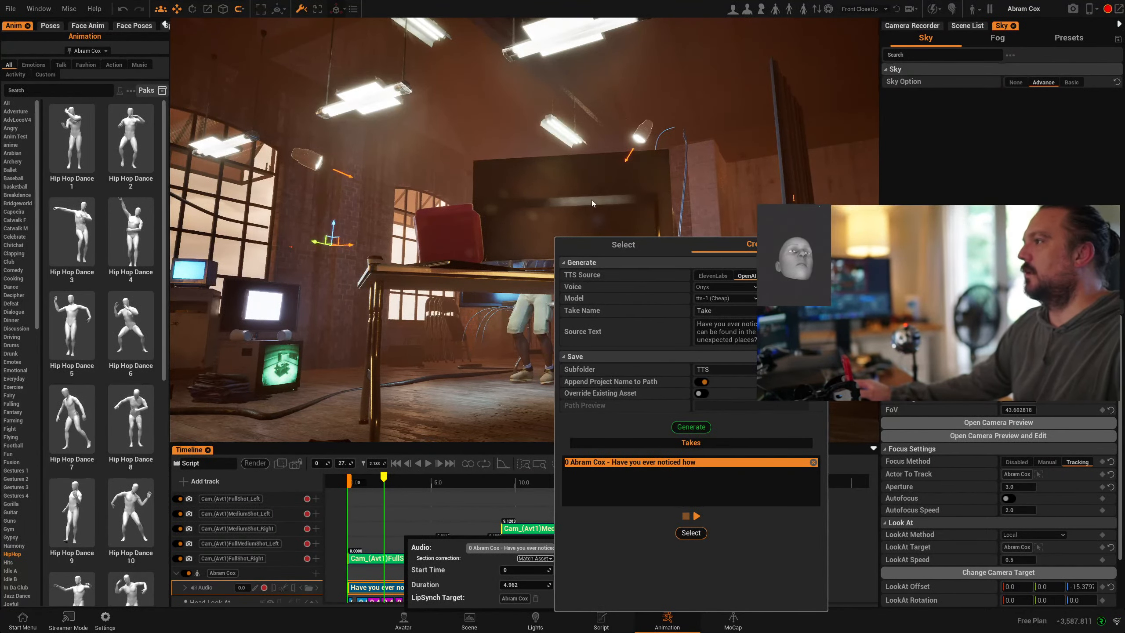
# - Reopen the clip's TTS dialog with ElevenLabs and source text 'This is how you do Replikant'
pyautogui.click(454, 298)
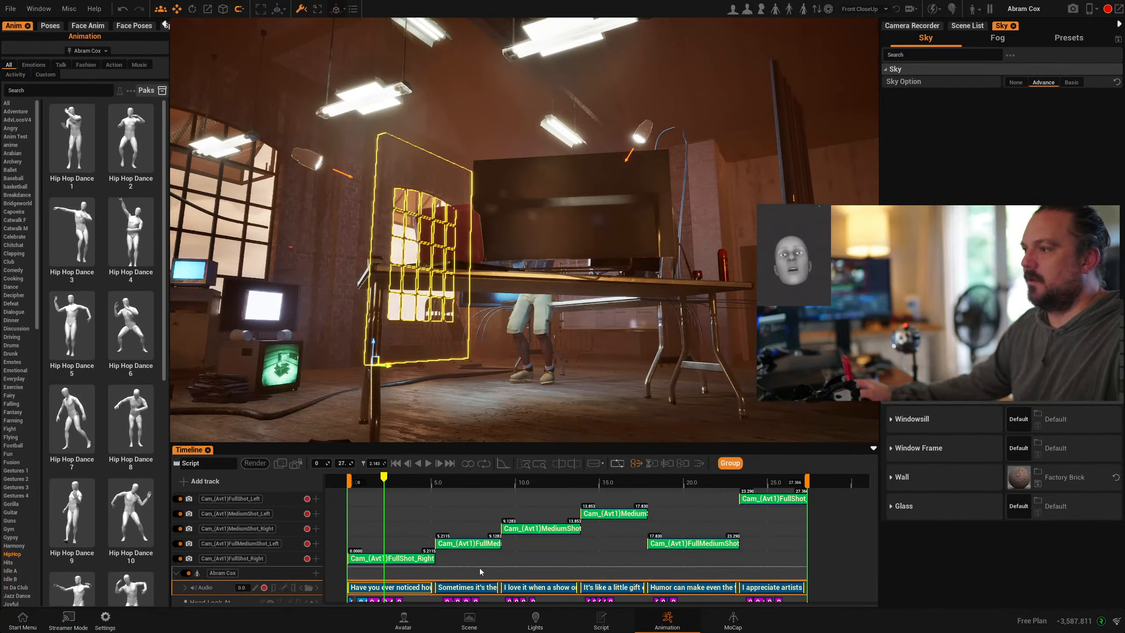
pyautogui.rightClick(406, 588)
pyautogui.click(416, 531)
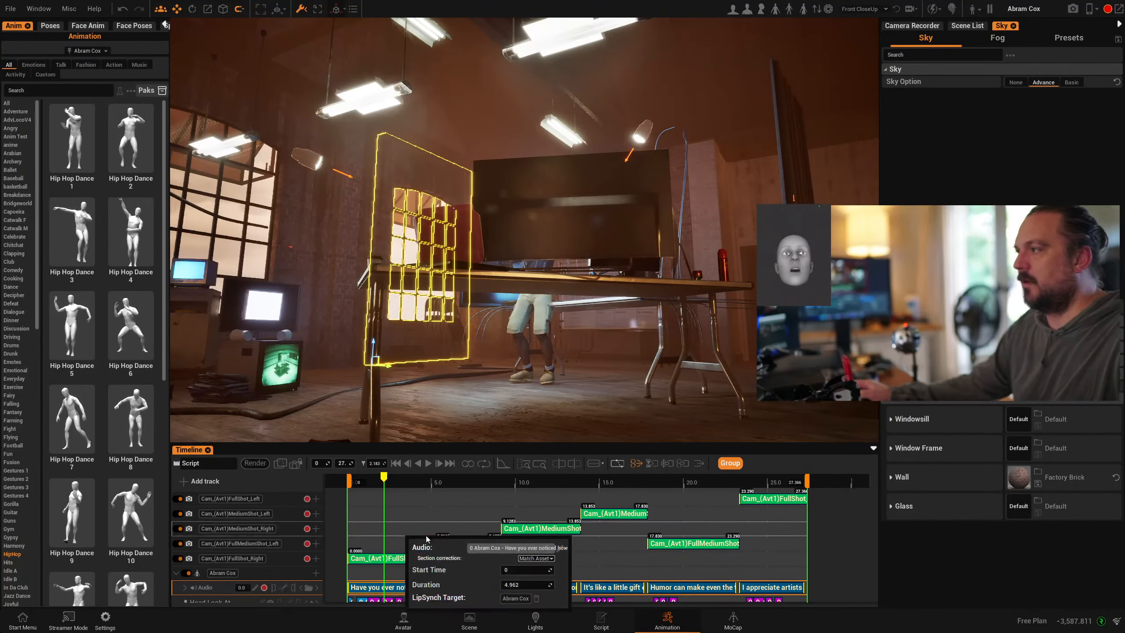
pyautogui.click(561, 548)
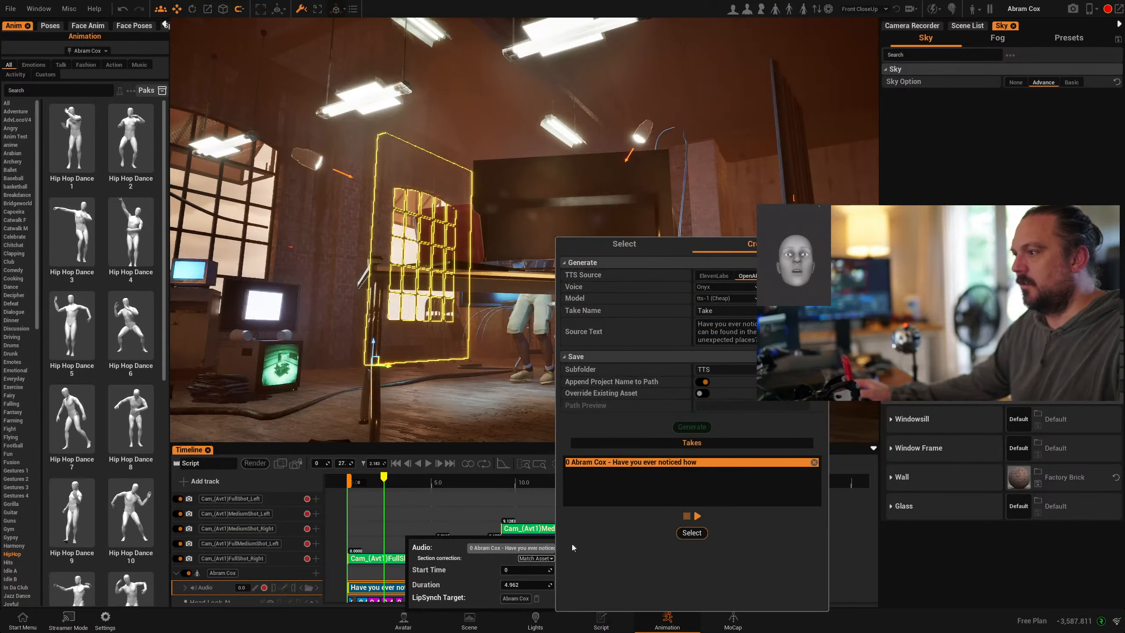
pyautogui.click(723, 277)
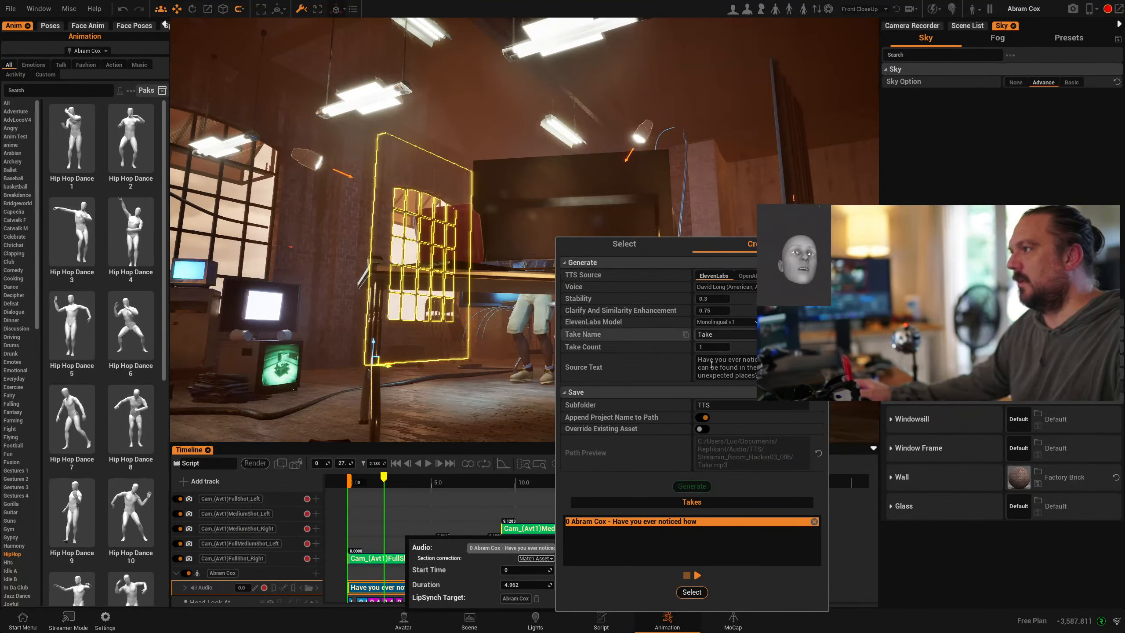
pyautogui.moveTo(754, 375); pyautogui.dragTo(685, 360)
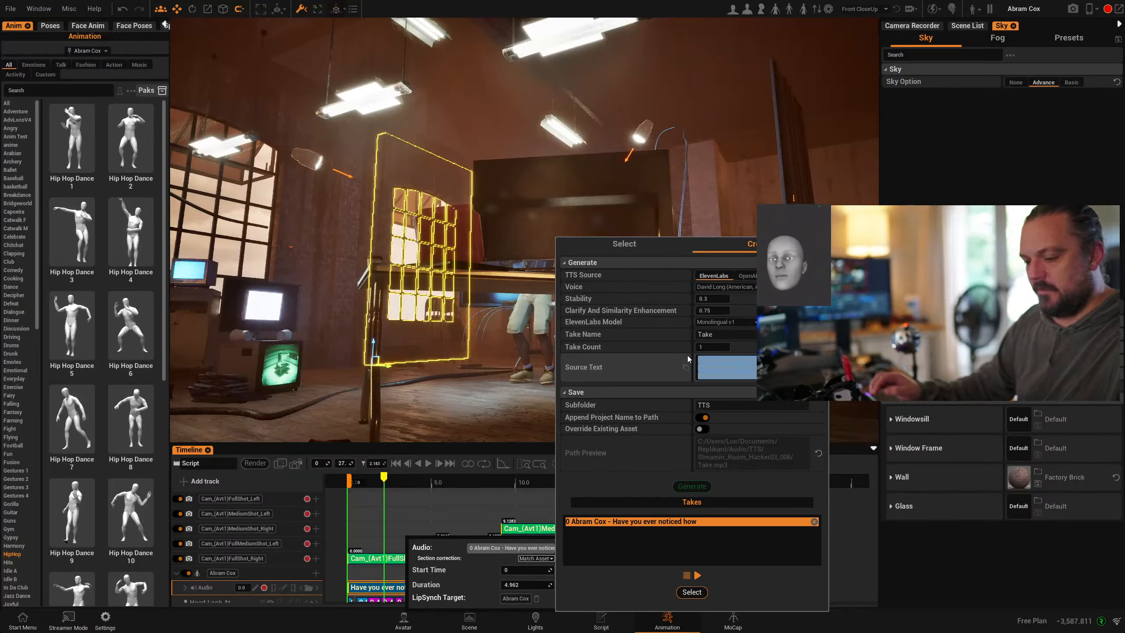
pyautogui.write('This is h')
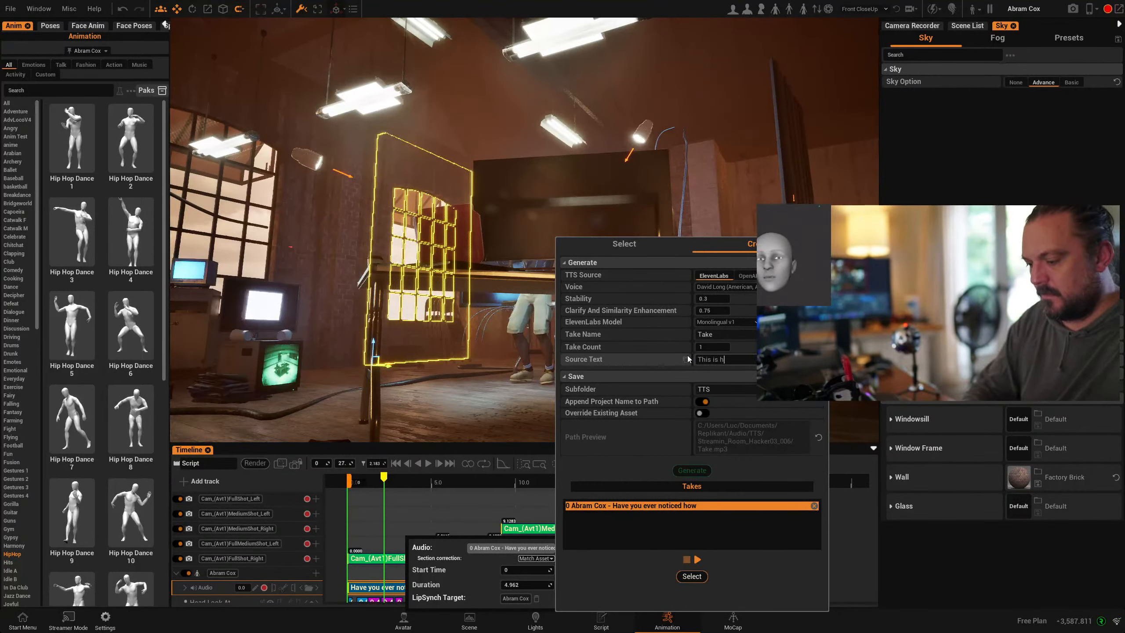
pyautogui.write('ow you do ')
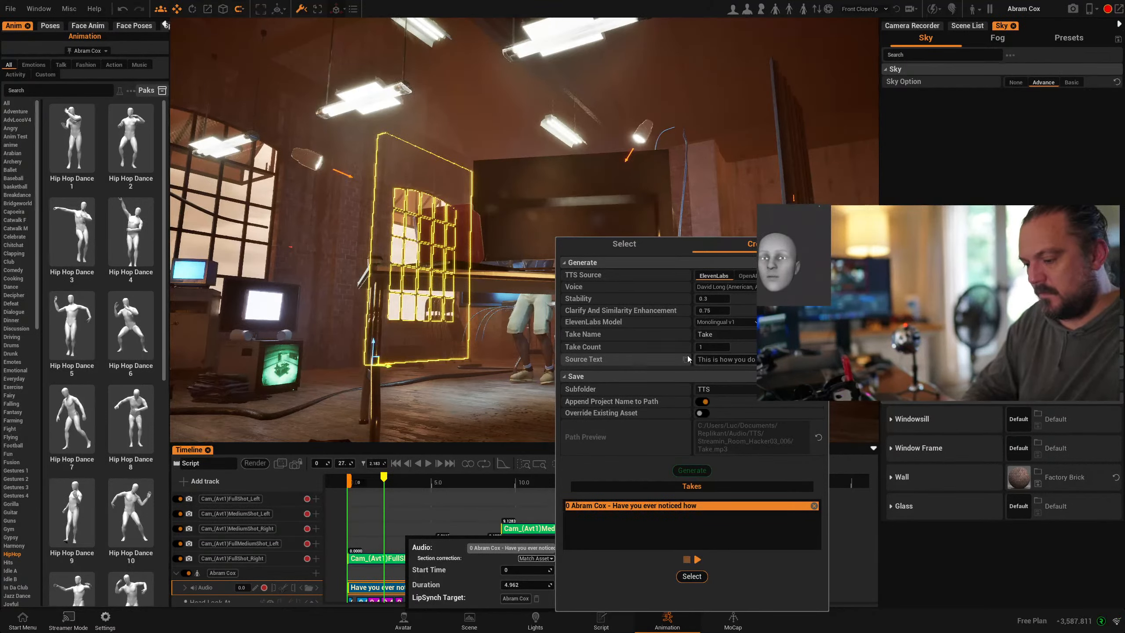
pyautogui.write('Replikant')
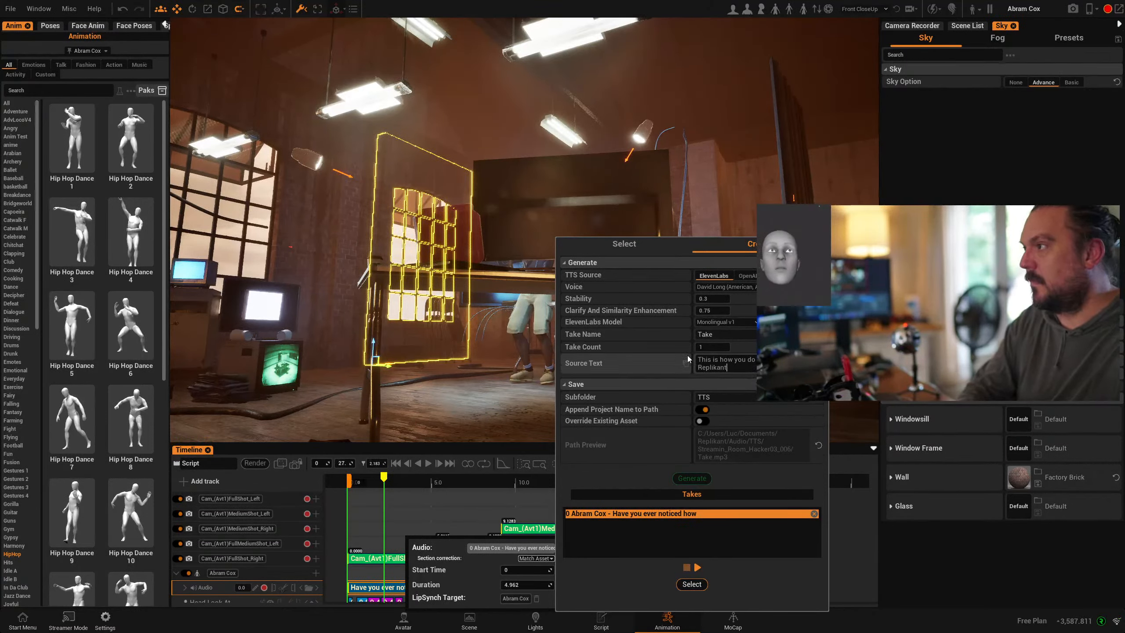
# - Choose the Dave voice and generate new takes, accepting the AI token cost
pyautogui.click(739, 289)
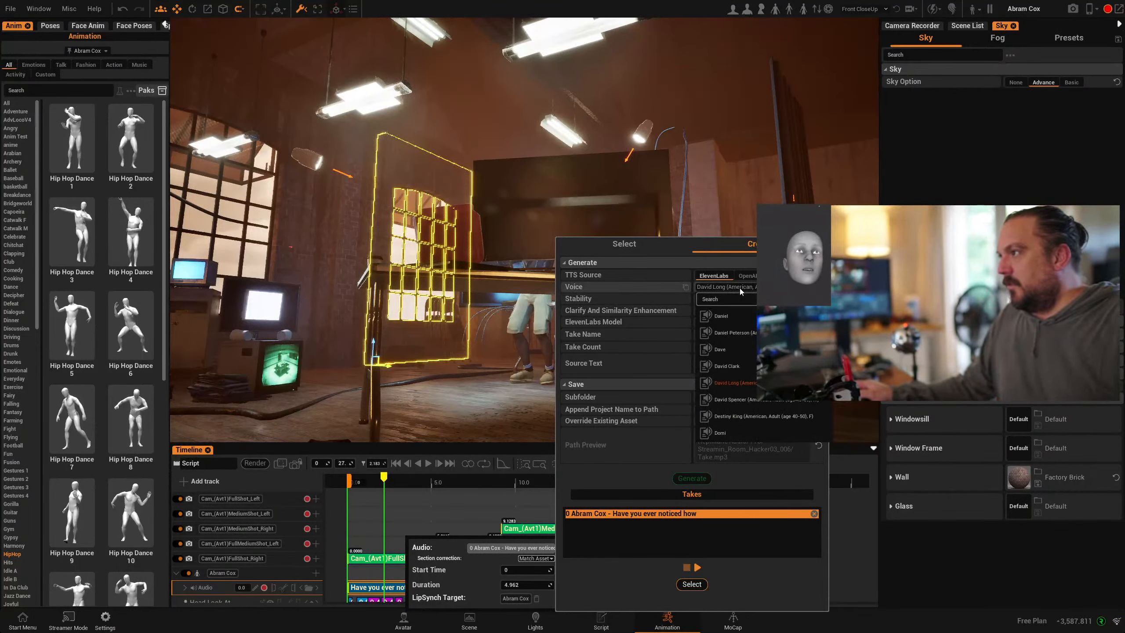
pyautogui.click(719, 349)
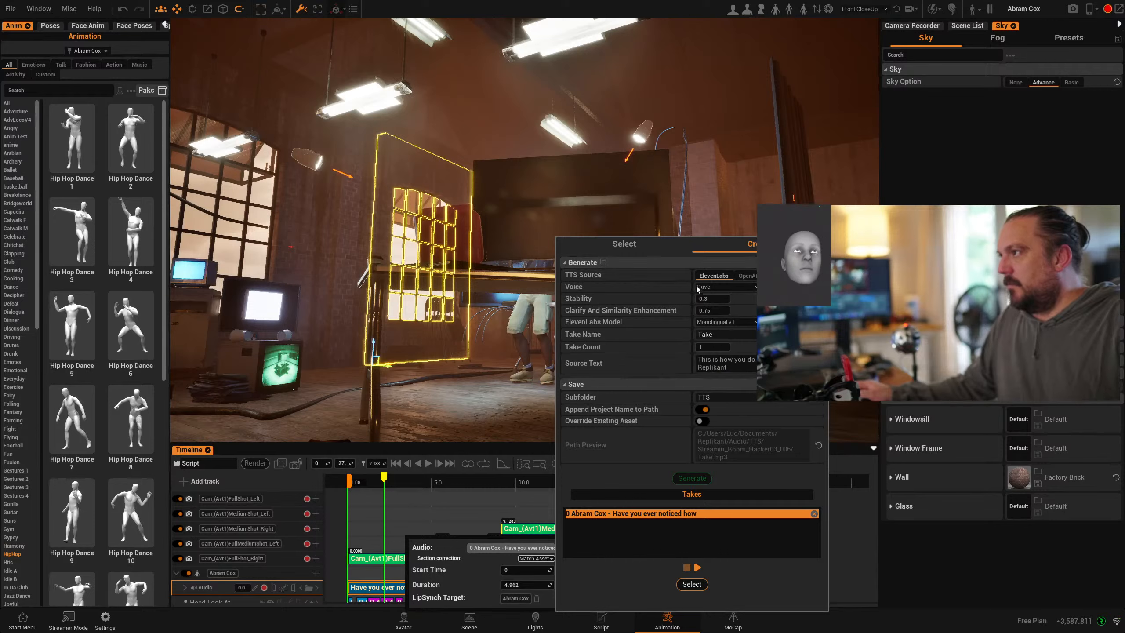
pyautogui.click(716, 288)
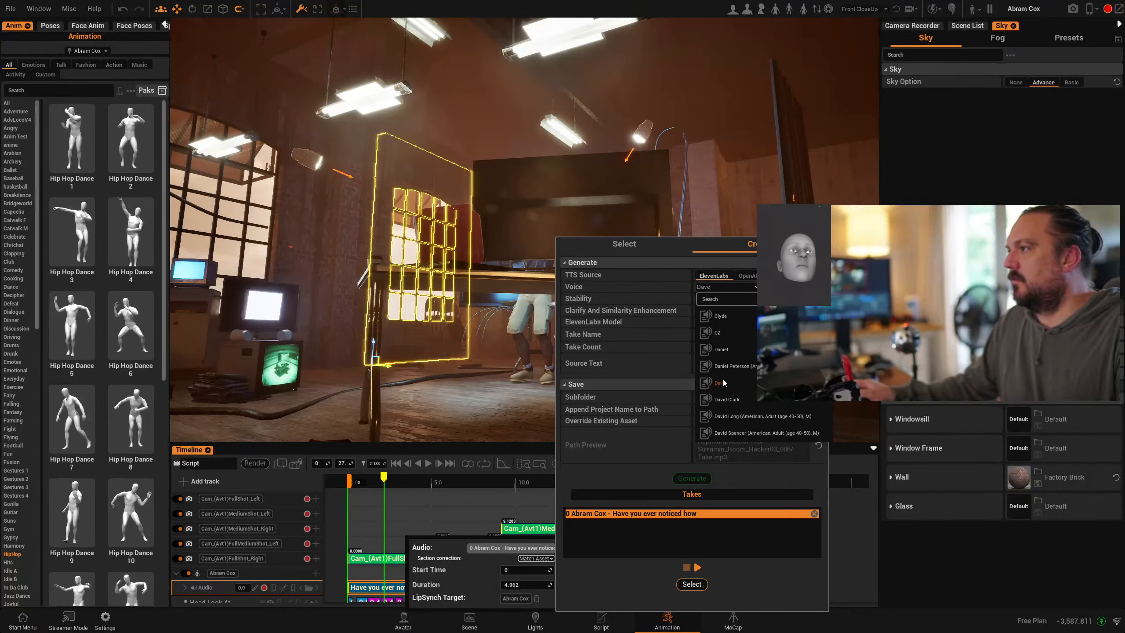
pyautogui.click(623, 478)
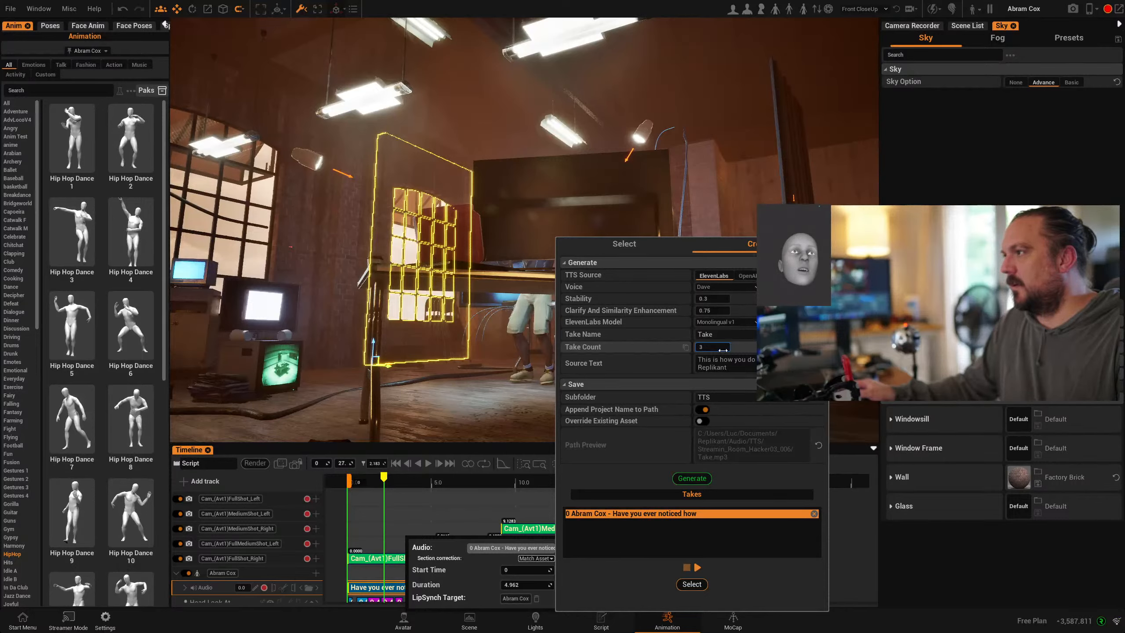
pyautogui.click(692, 479)
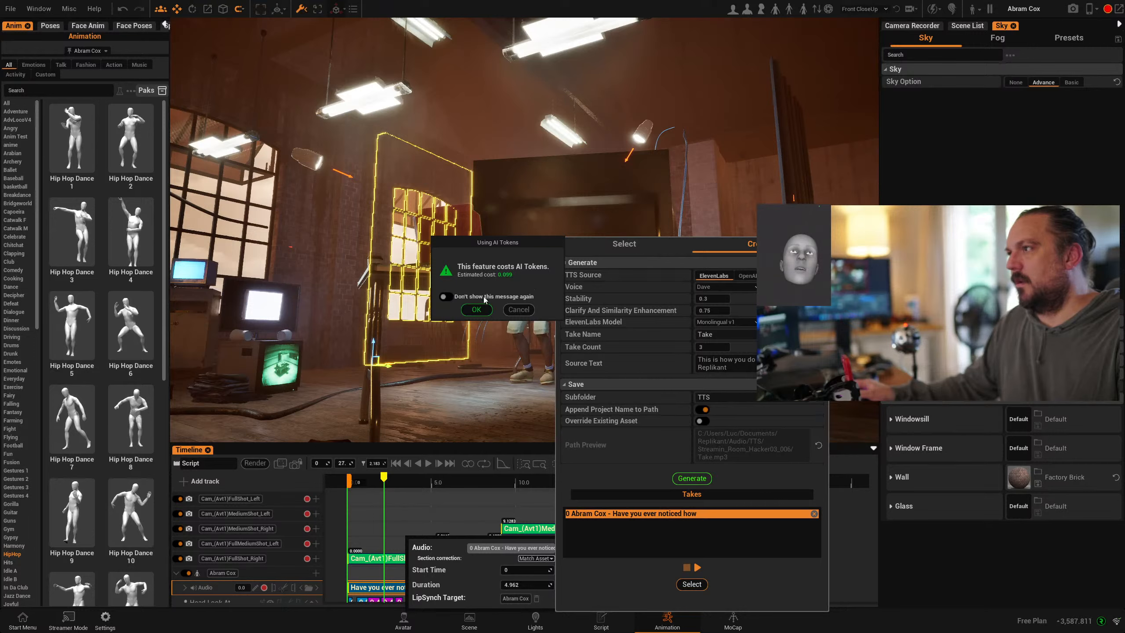
pyautogui.click(475, 309)
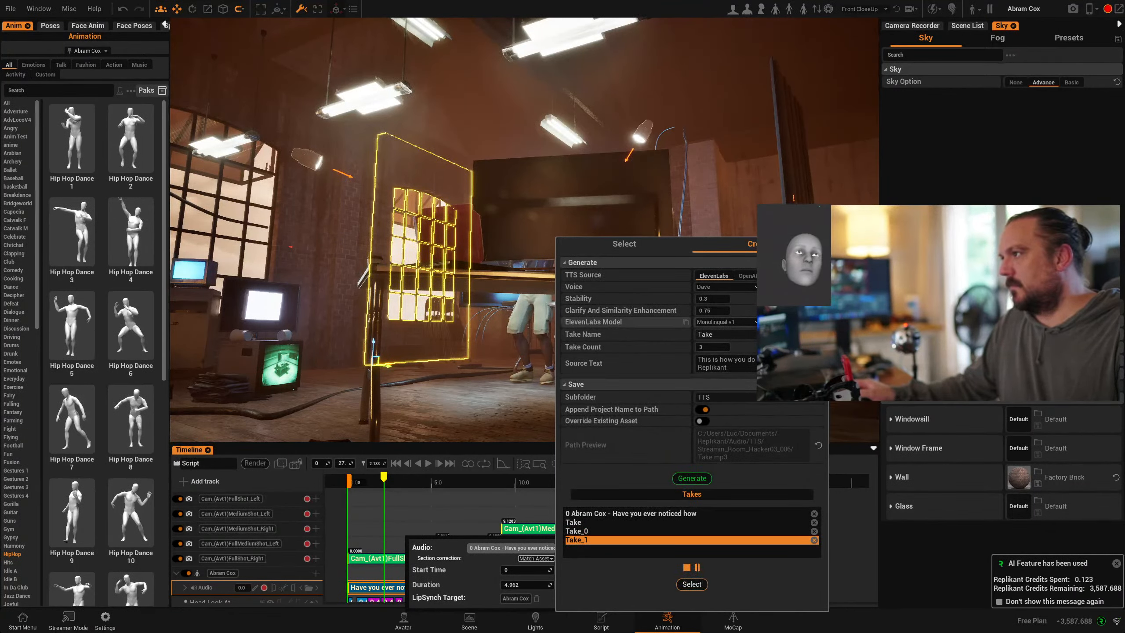
# - Preview the generated takes and select Take_1 as the clip's audio
pyautogui.click(597, 532)
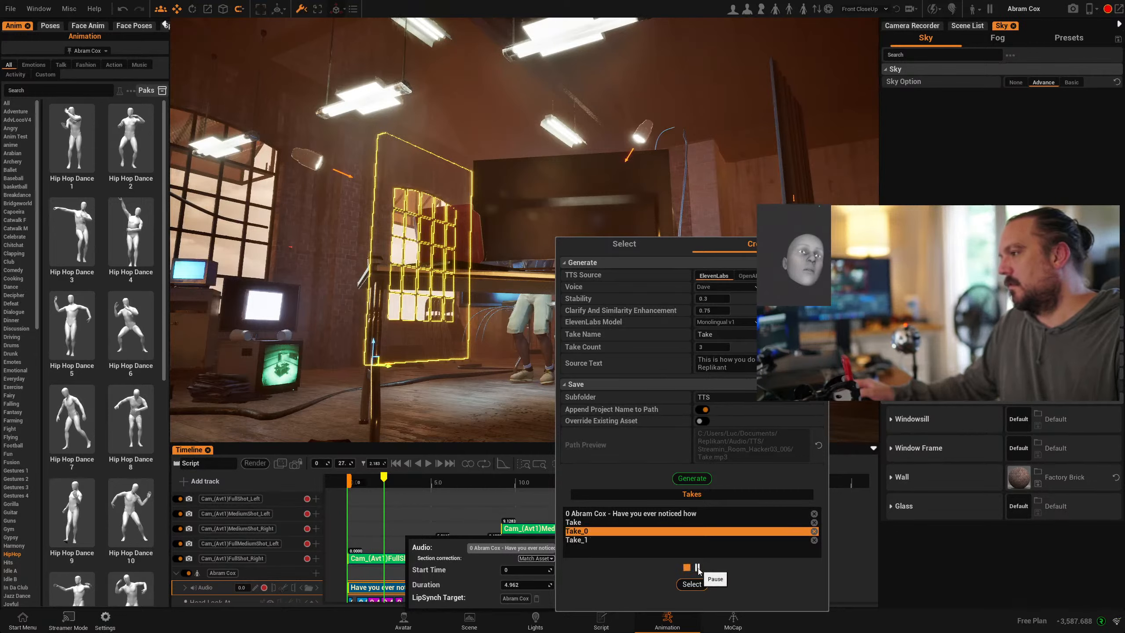
pyautogui.click(575, 523)
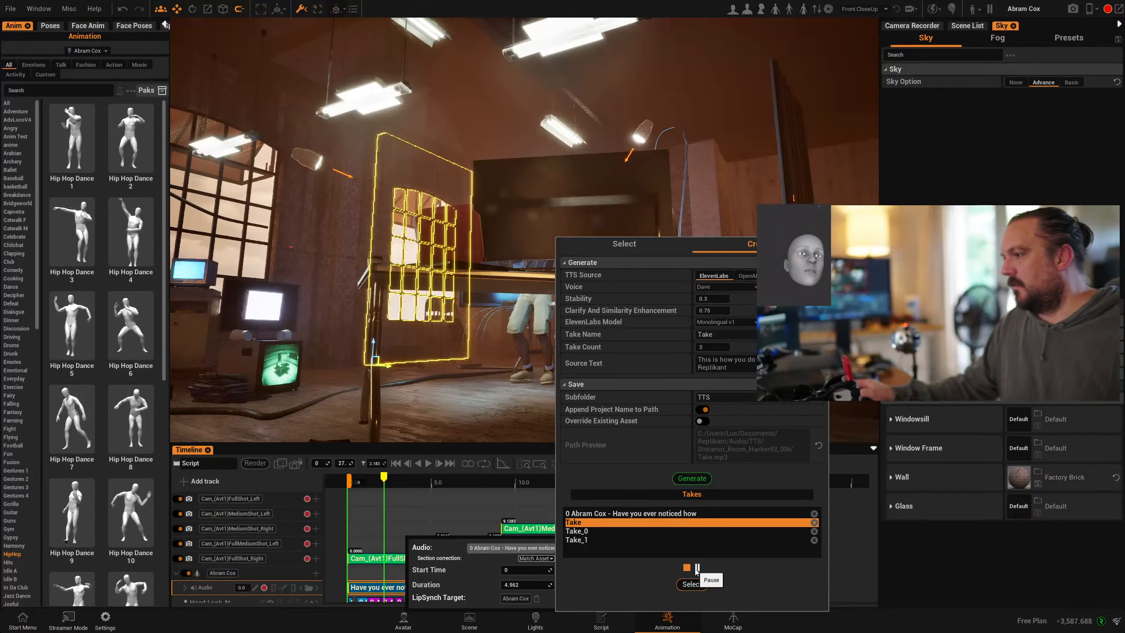
pyautogui.click(596, 541)
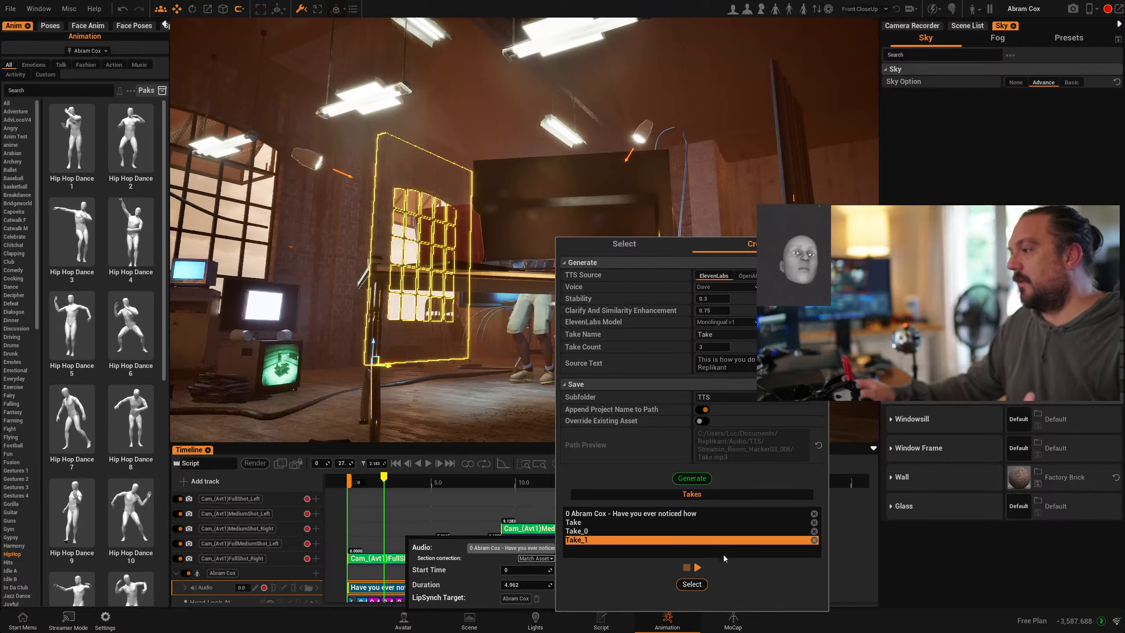
pyautogui.click(689, 584)
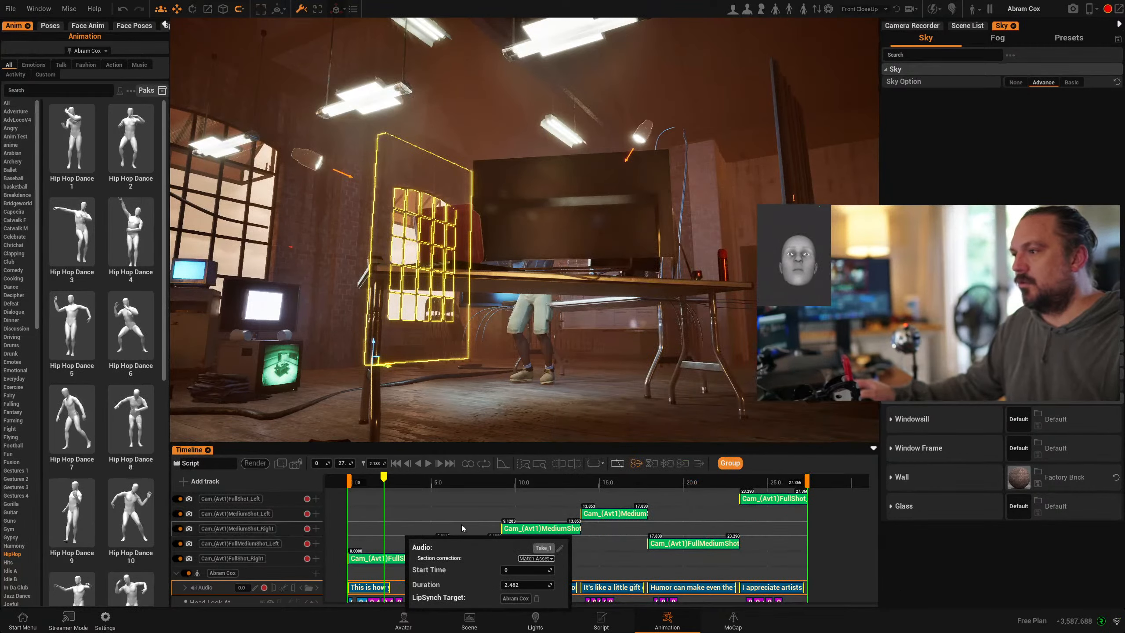
# - Play the sequence through its cameras from the start, then select the character and view avatar details
pyautogui.moveTo(388, 482); pyautogui.dragTo(342, 483)
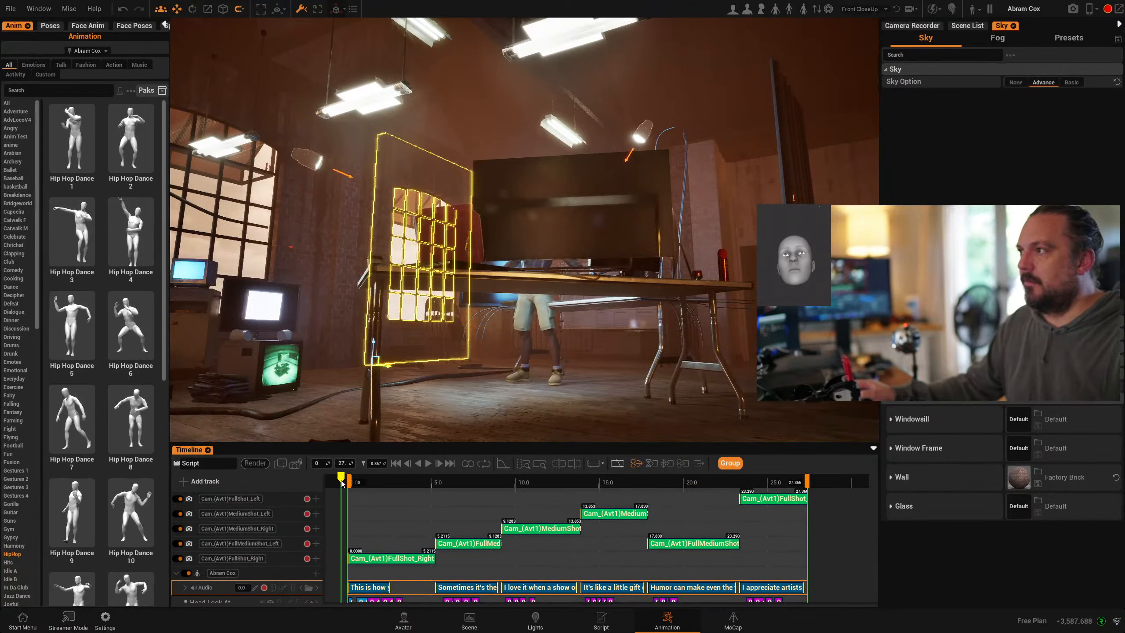
pyautogui.click(296, 463)
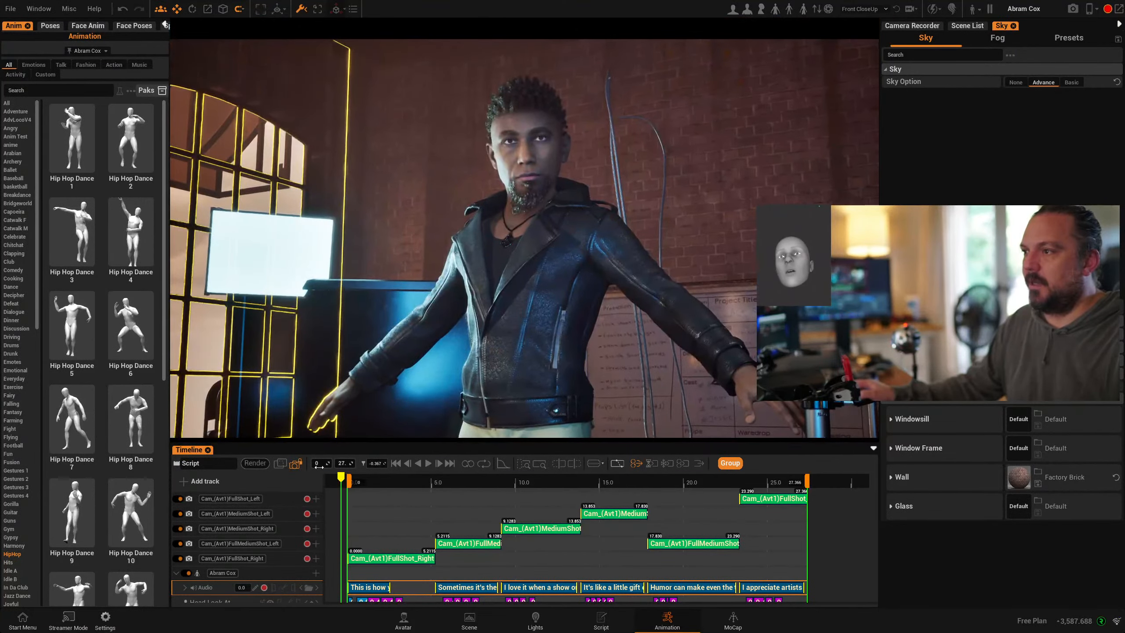
pyautogui.click(429, 464)
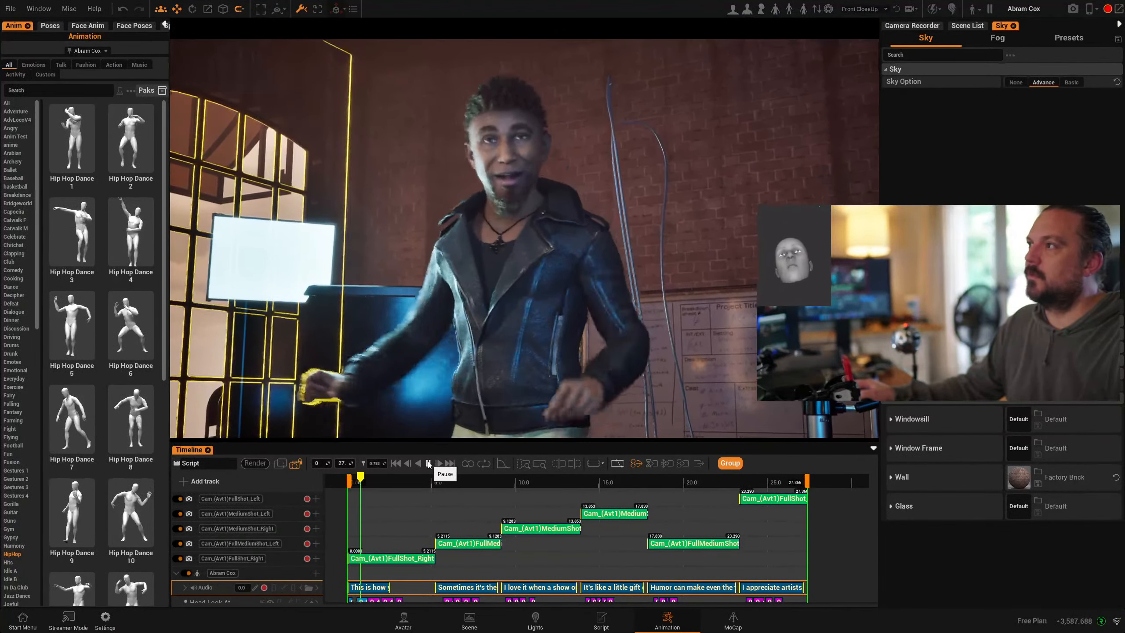
pyautogui.click(429, 463)
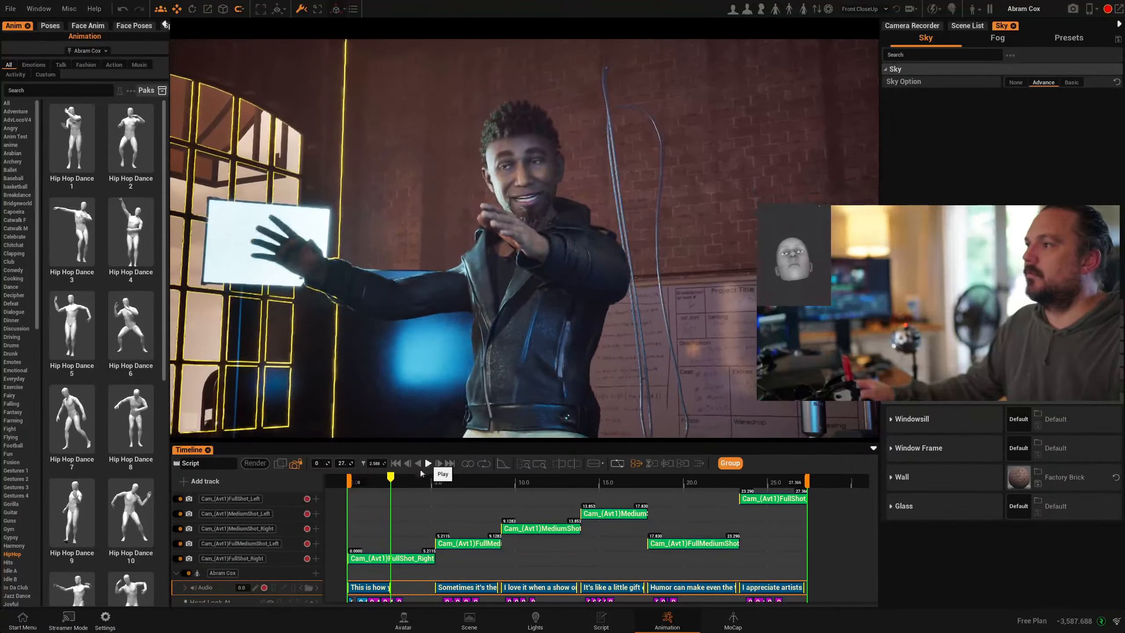
pyautogui.moveTo(396, 483)
pyautogui.mouseDown()
pyautogui.moveTo(372, 482)
pyautogui.moveTo(420, 479)
pyautogui.moveTo(380, 481)
pyautogui.mouseUp()
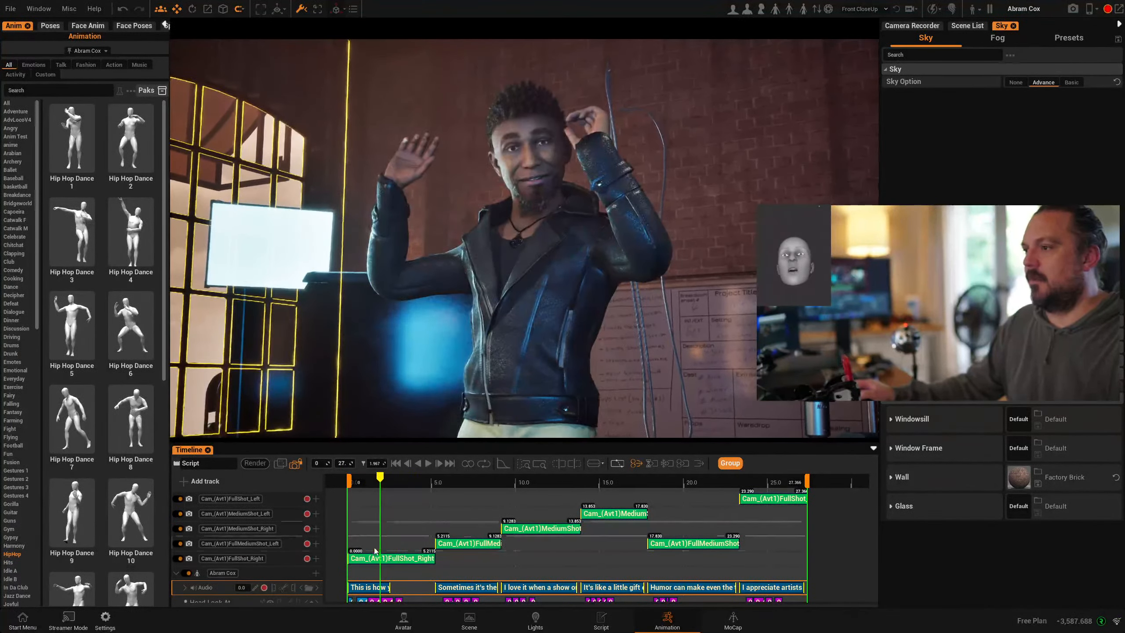
pyautogui.click(583, 184)
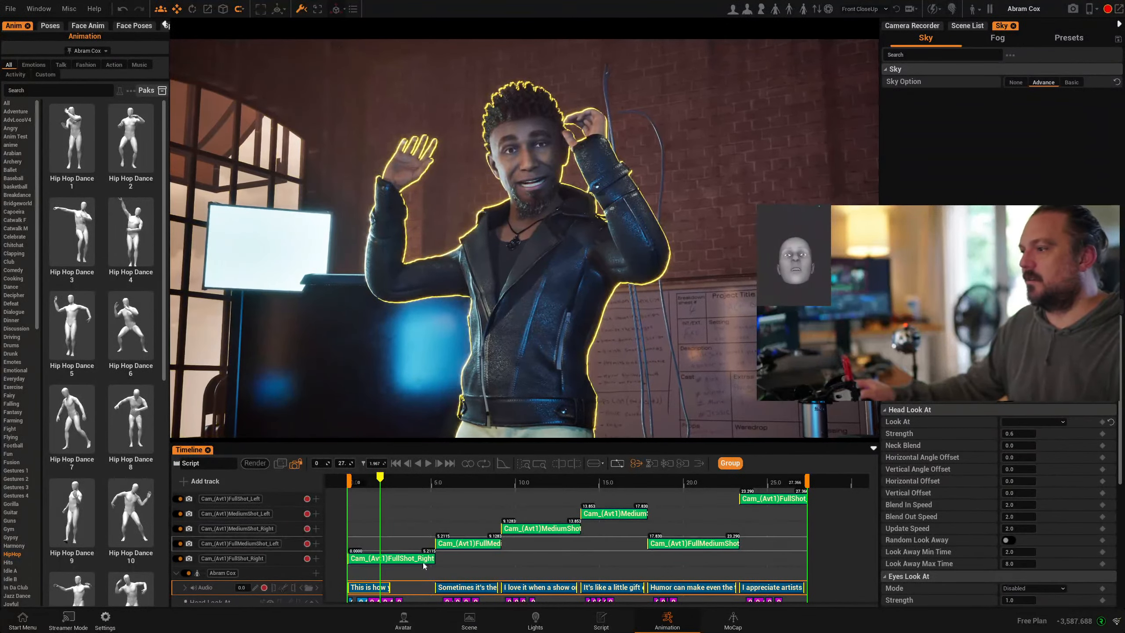
pyautogui.click(402, 617)
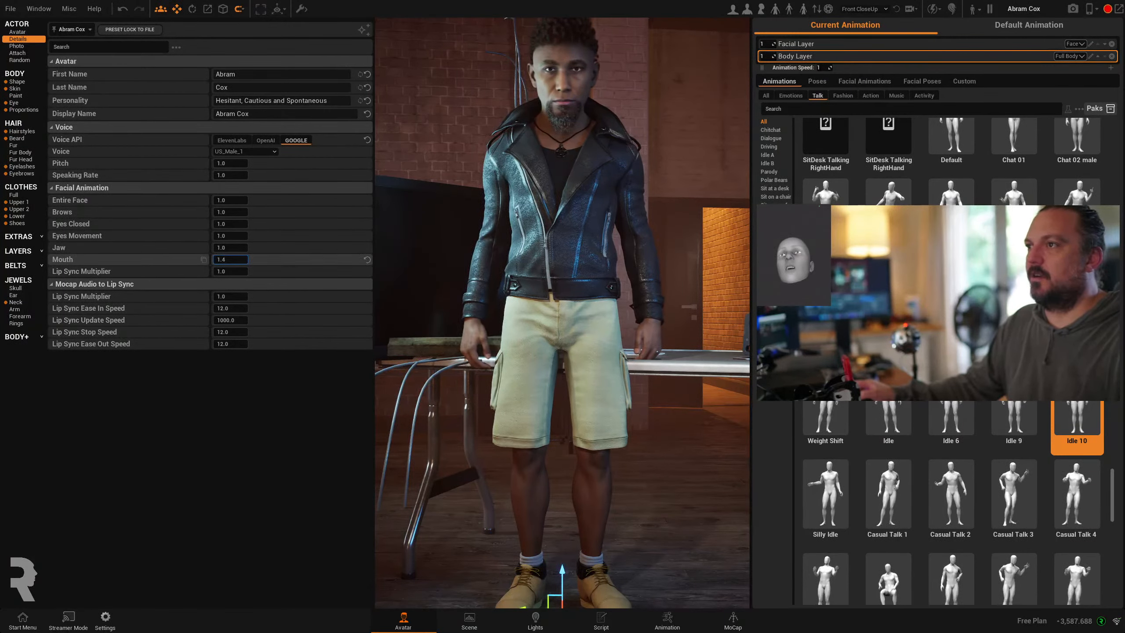
# - Preview playback in the Animation workspace and enlarge the timeline to show camera, audio, body and face tracks
pyautogui.click(668, 620)
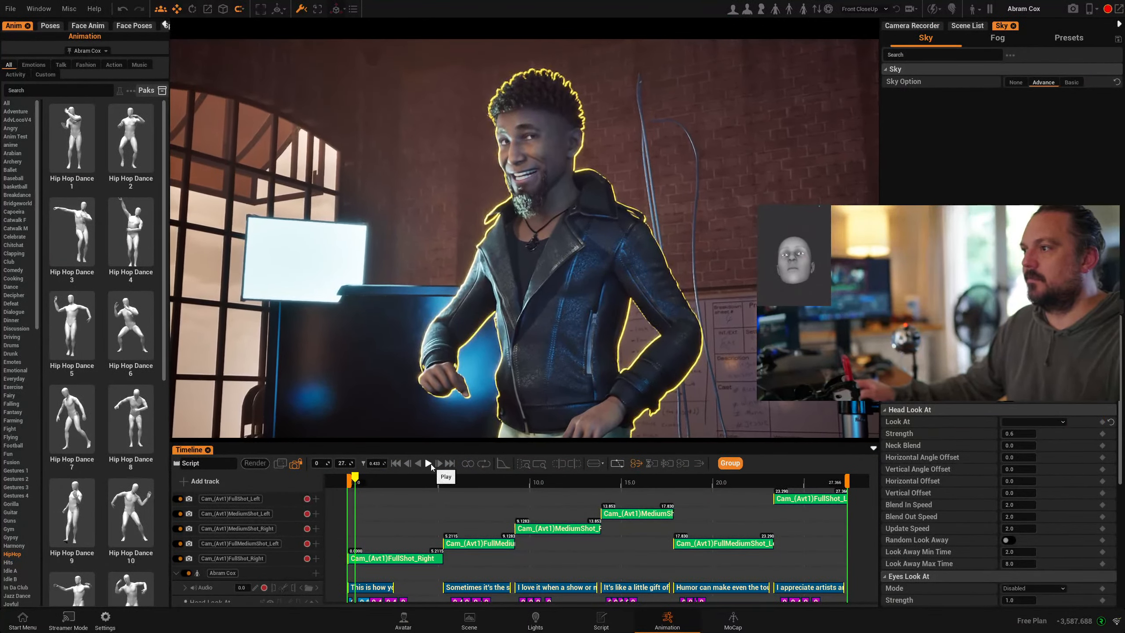
pyautogui.click(429, 463)
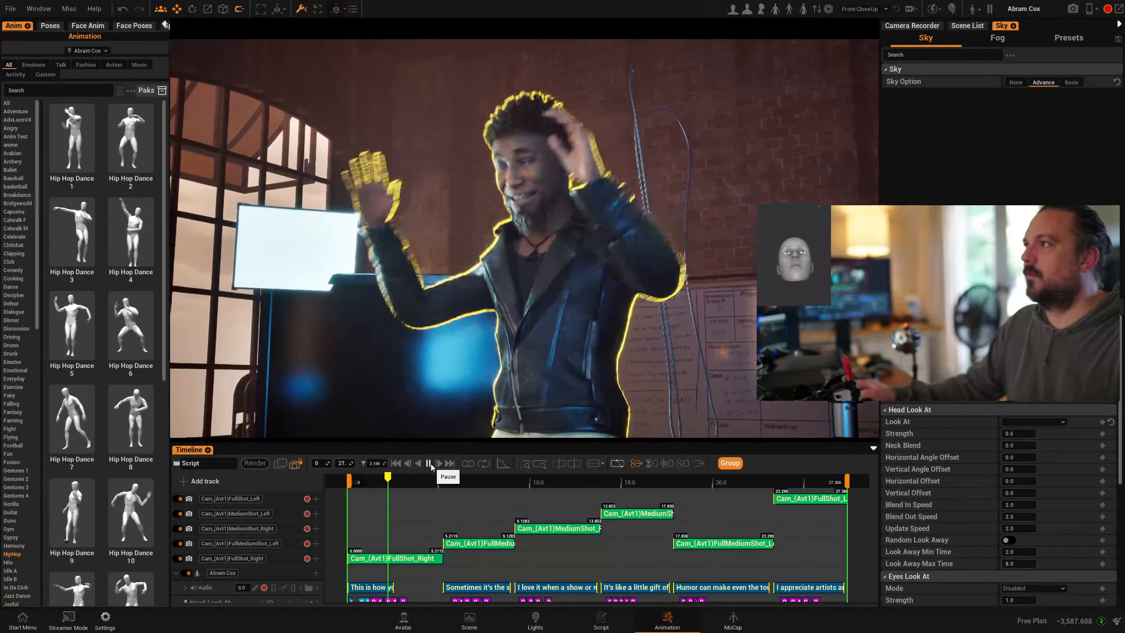
pyautogui.click(428, 463)
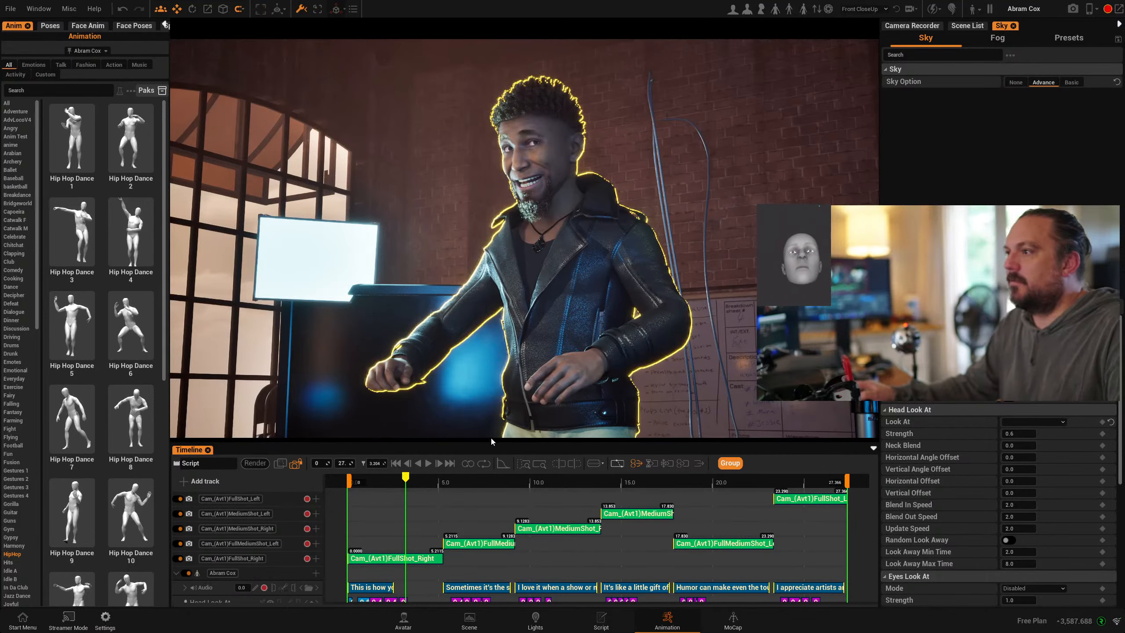
pyautogui.moveTo(510, 443); pyautogui.dragTo(510, 260)
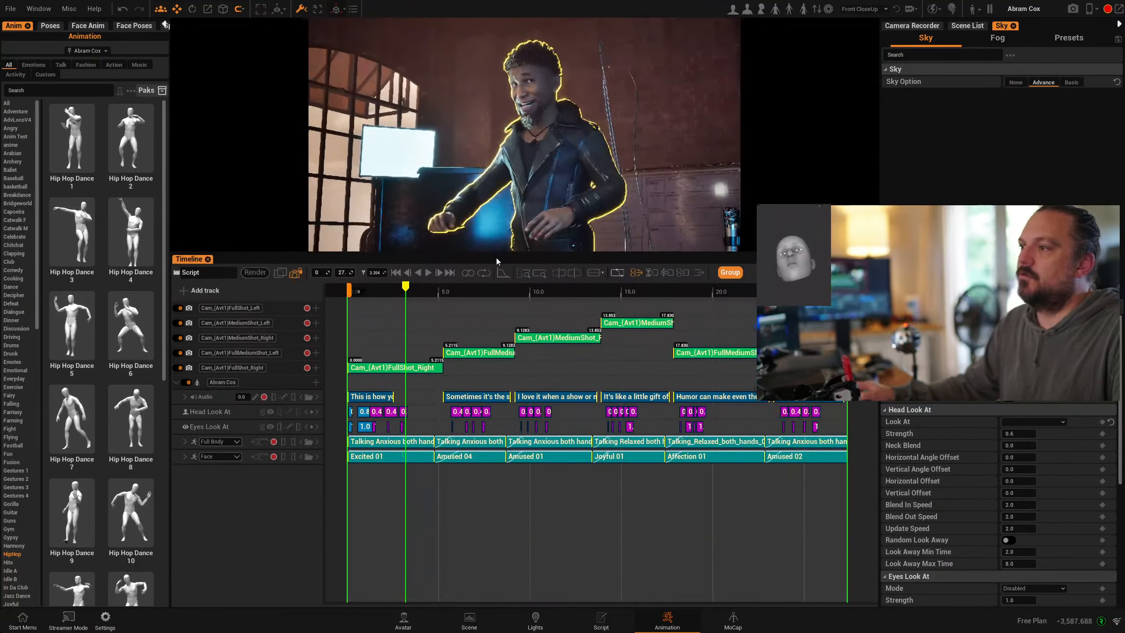
pyautogui.scroll(-3, 682, 514)
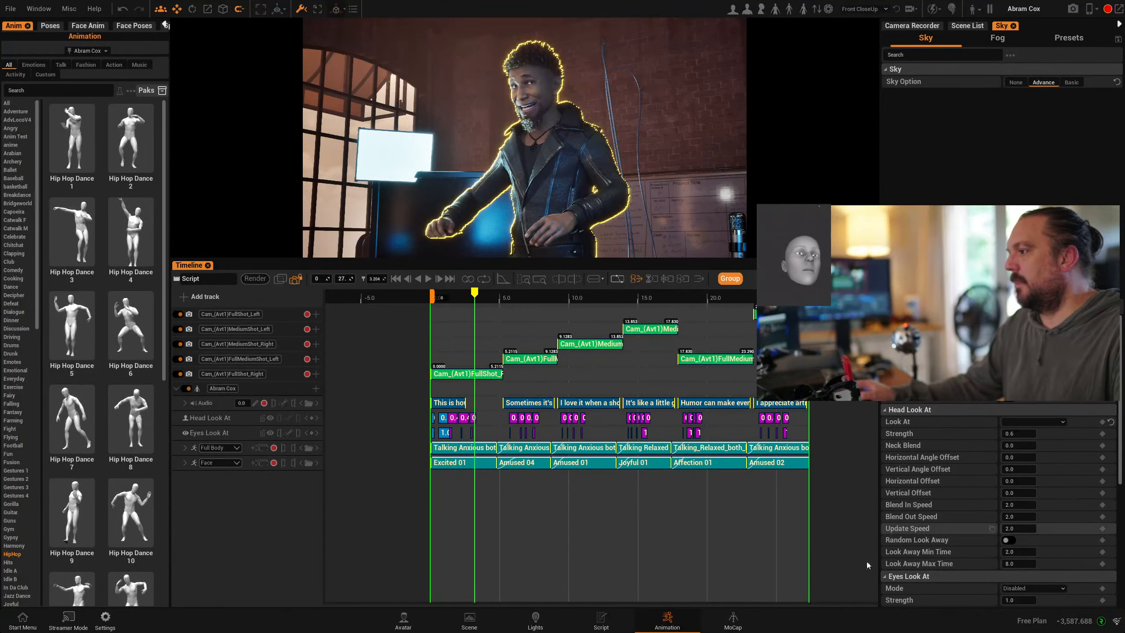
# - Show the Script Writer's line list and scrub the timeline between about 3 and 7 seconds
pyautogui.click(599, 621)
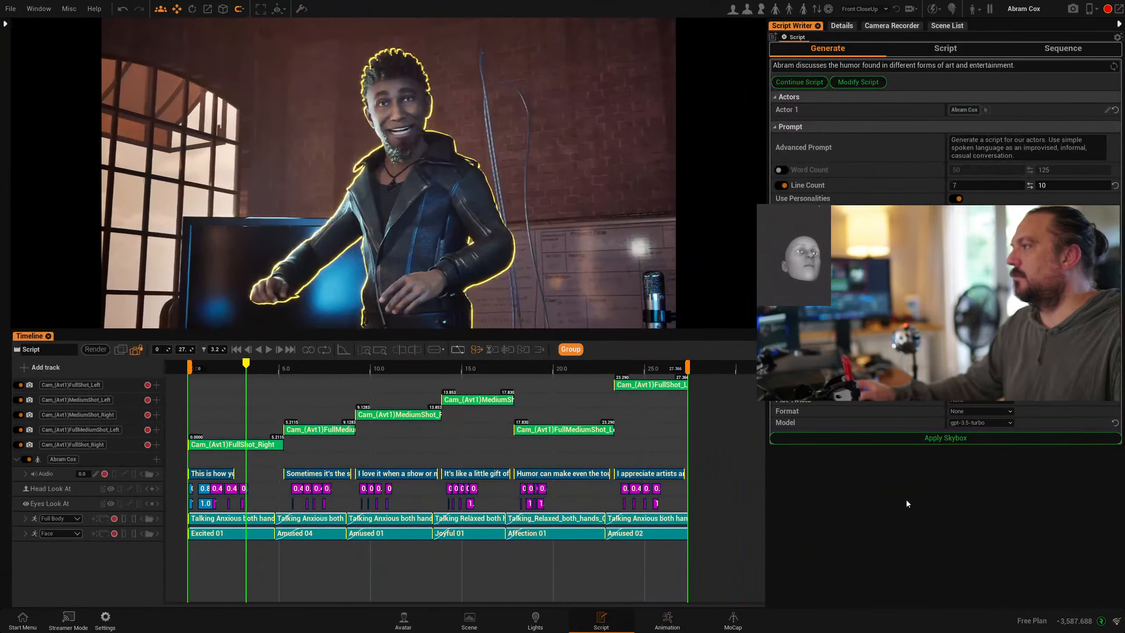
pyautogui.click(942, 48)
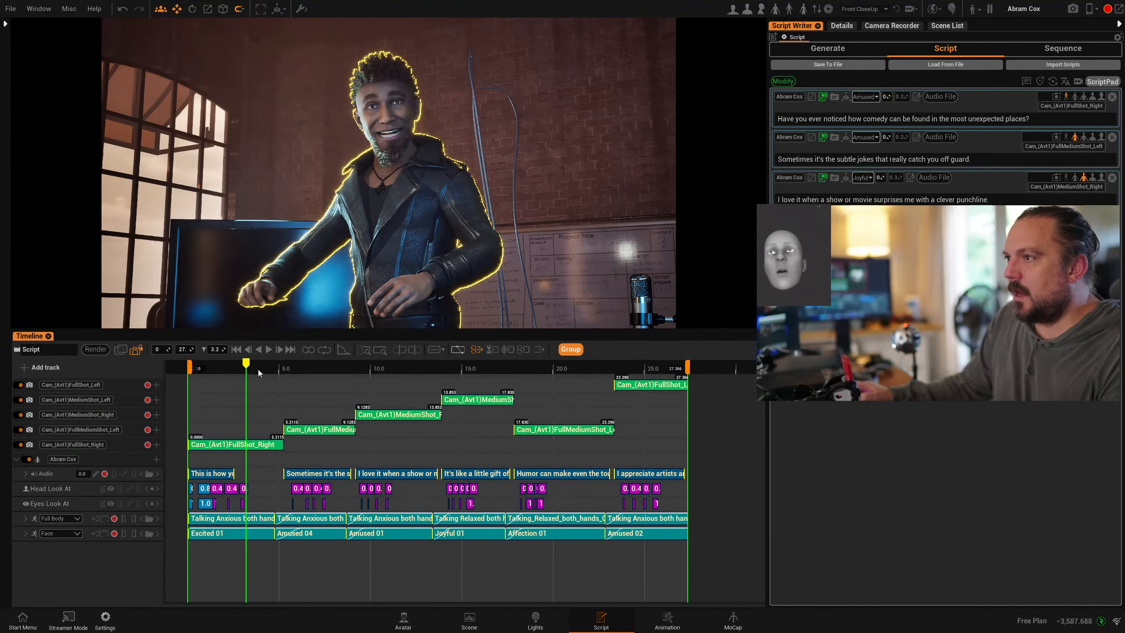
pyautogui.moveTo(245, 363); pyautogui.dragTo(328, 383)
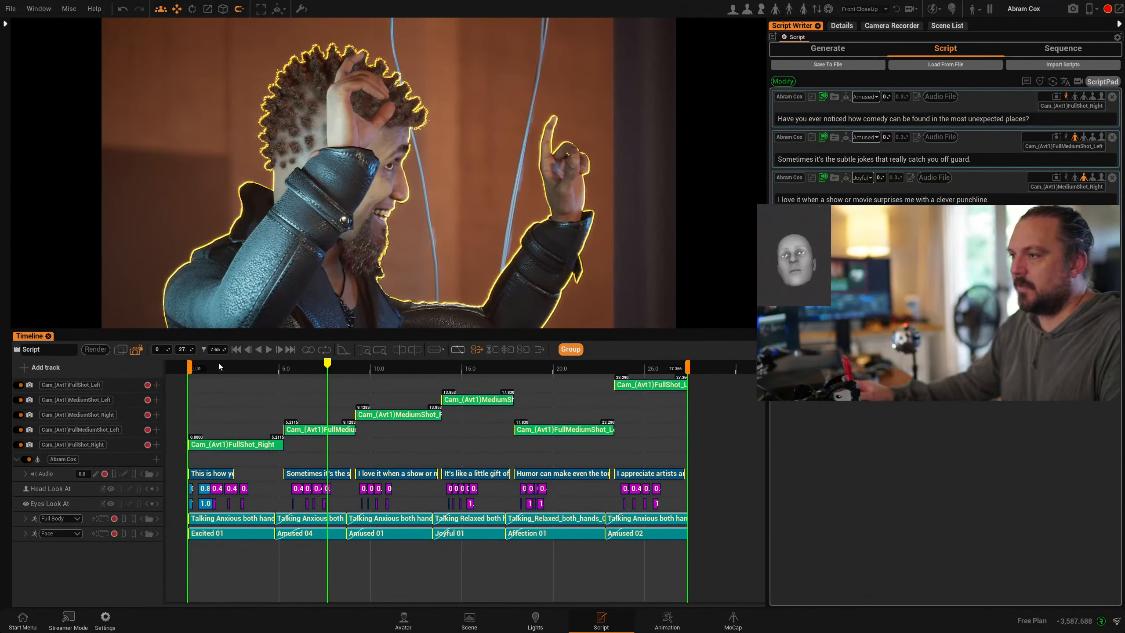
pyautogui.click(243, 368)
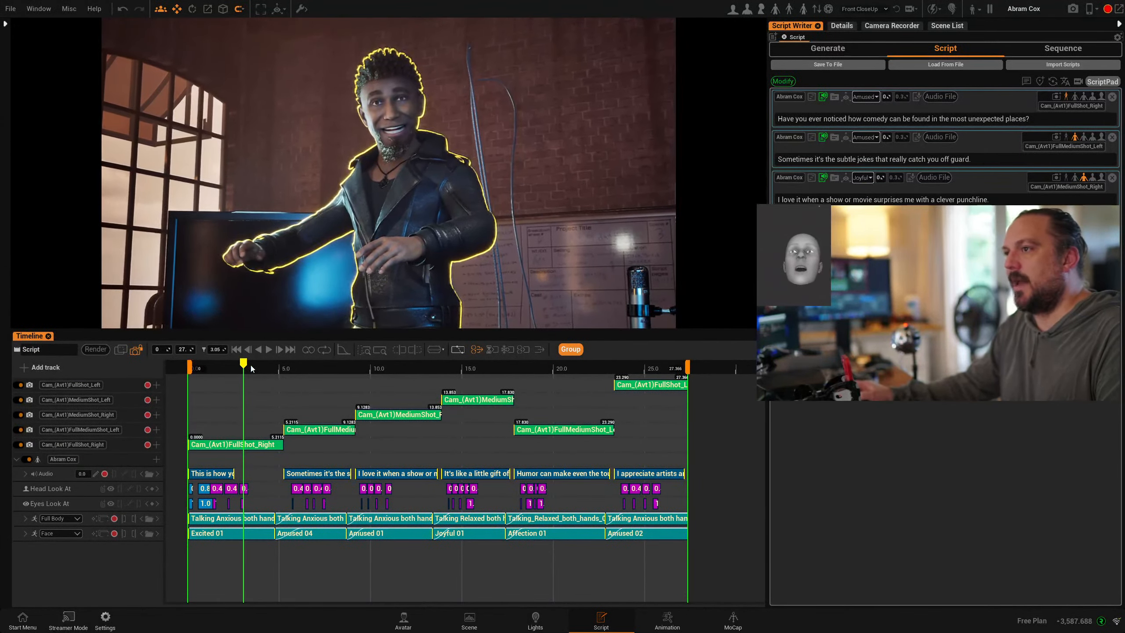
pyautogui.moveTo(244, 366); pyautogui.dragTo(255, 418)
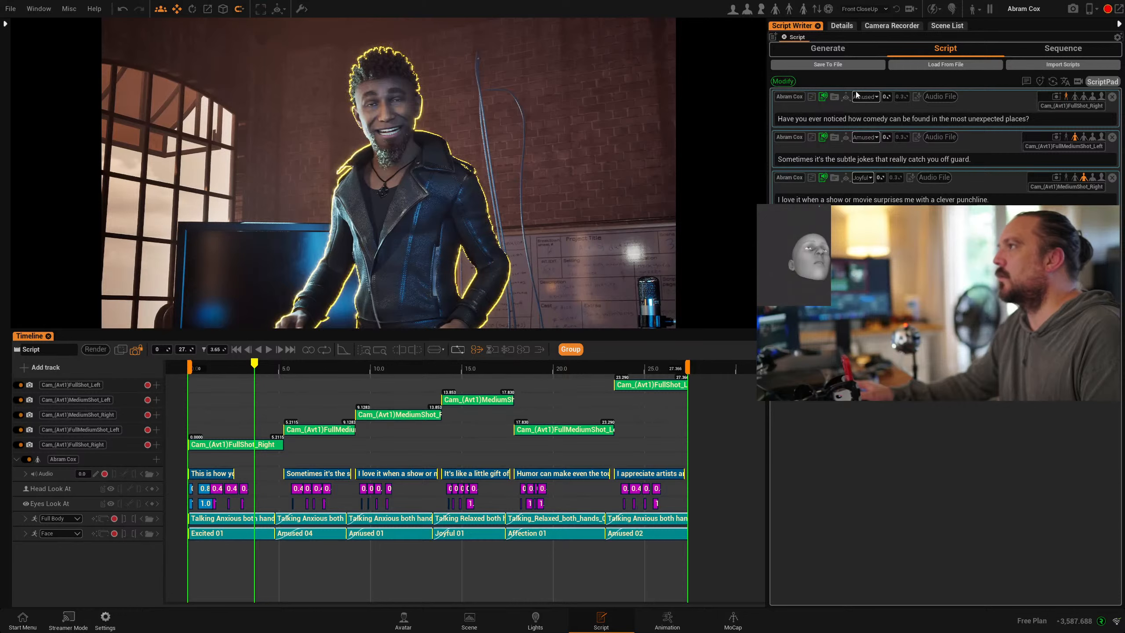
# - Set lines one to three to Frustrated, Sad and Irony, then show the Sequence page
pyautogui.click(875, 98)
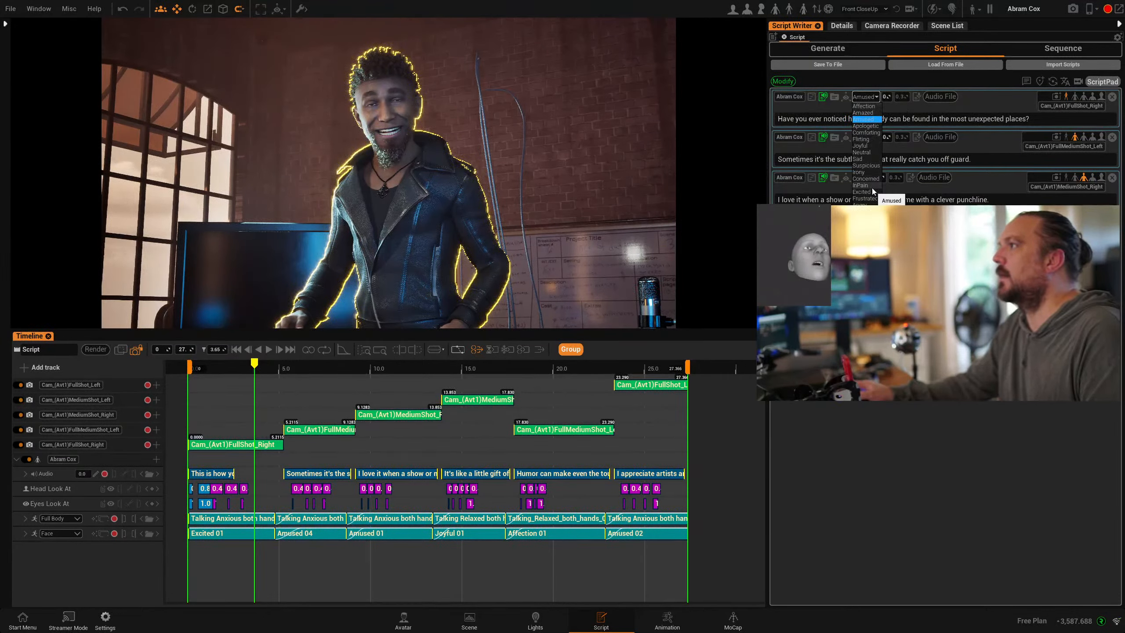
pyautogui.click(868, 200)
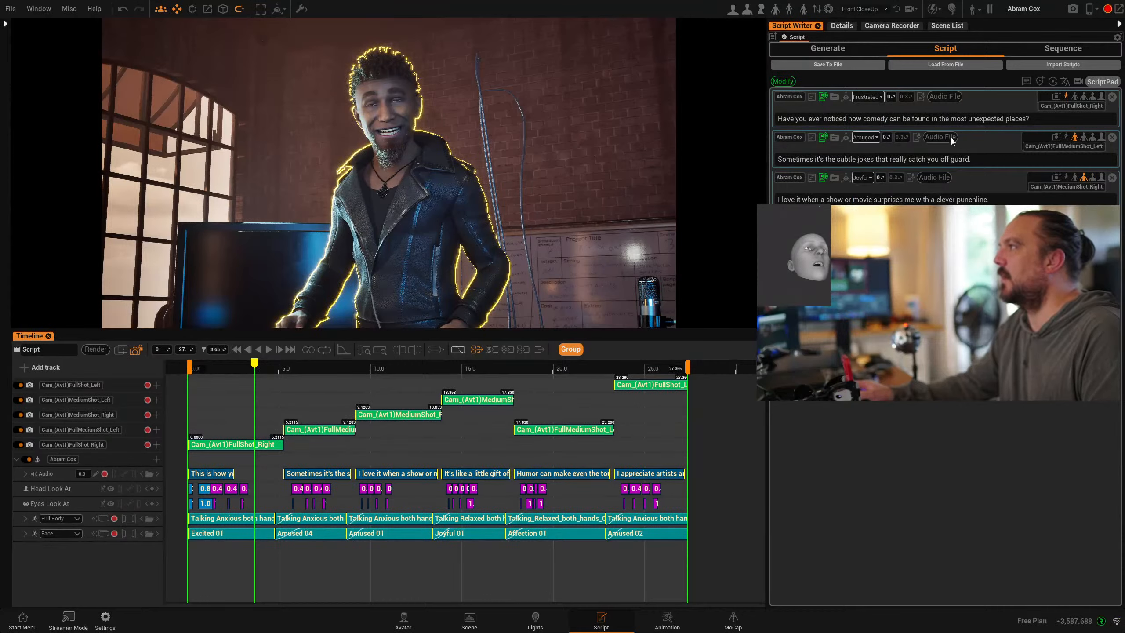
pyautogui.click(870, 138)
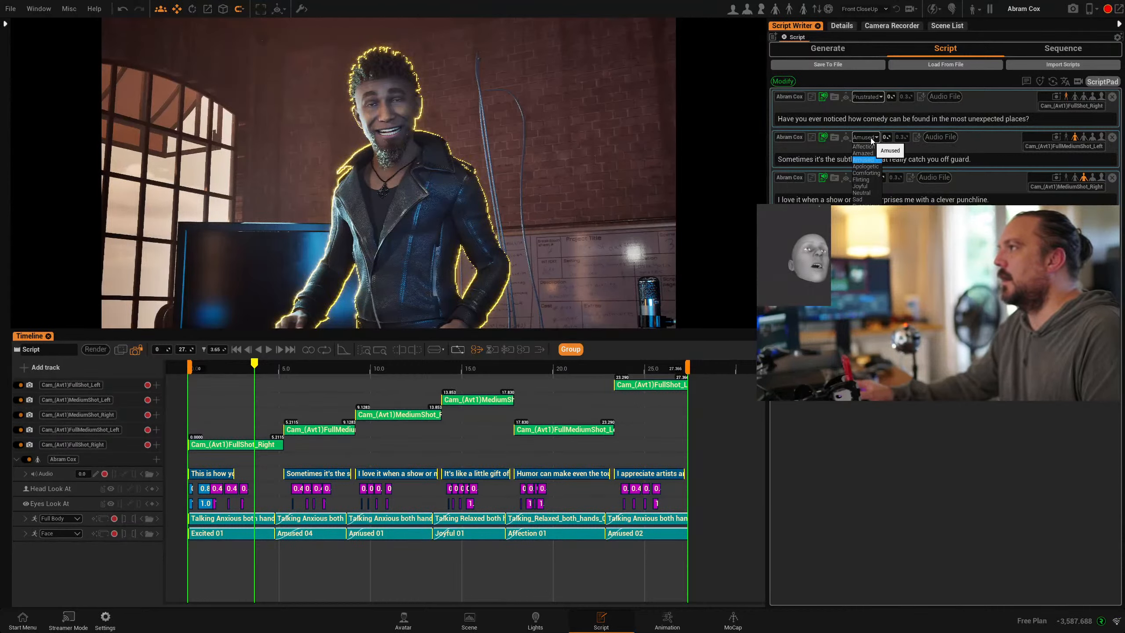
pyautogui.click(859, 200)
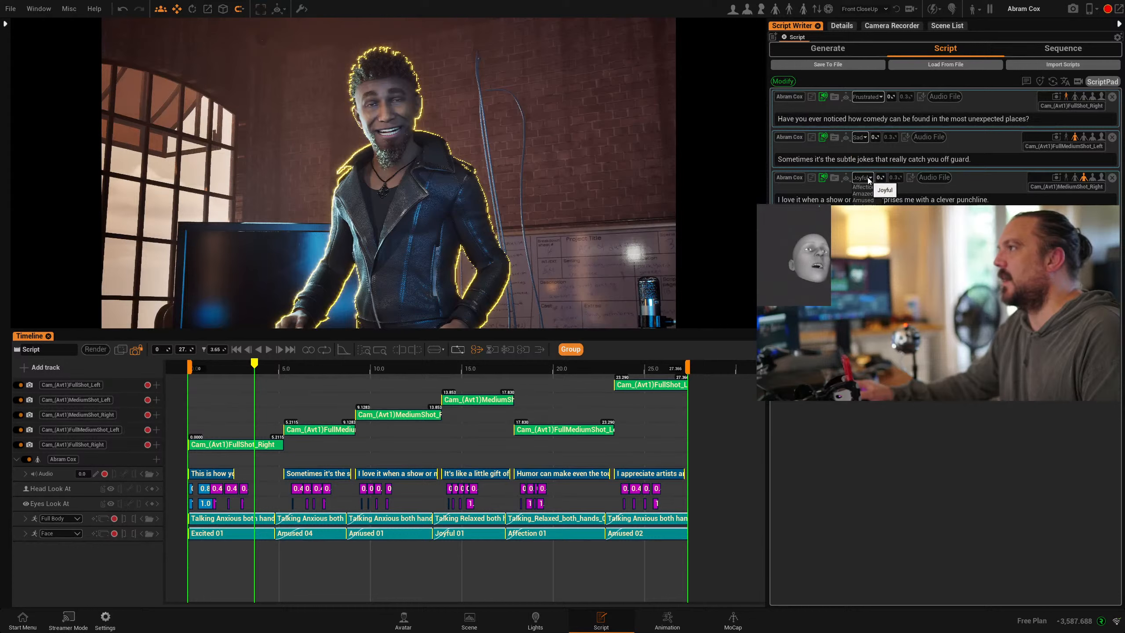
pyautogui.click(849, 196)
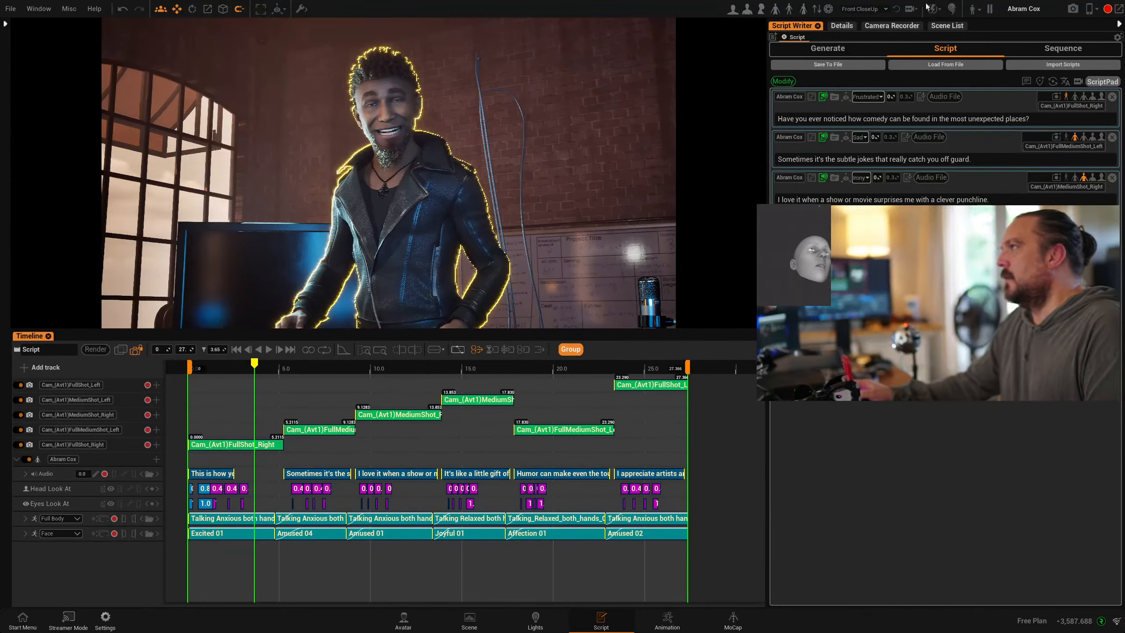
pyautogui.click(1051, 51)
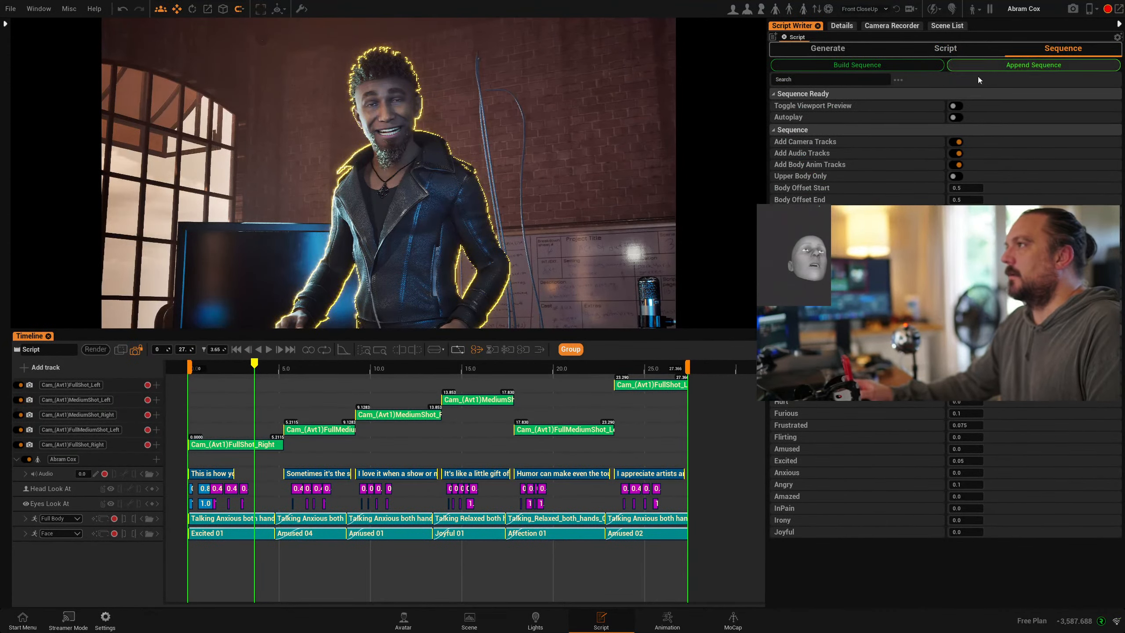
# - Build the sequence, accept the AI token cost, replay it from about 2.4 seconds, then switch to Animation
pyautogui.click(829, 65)
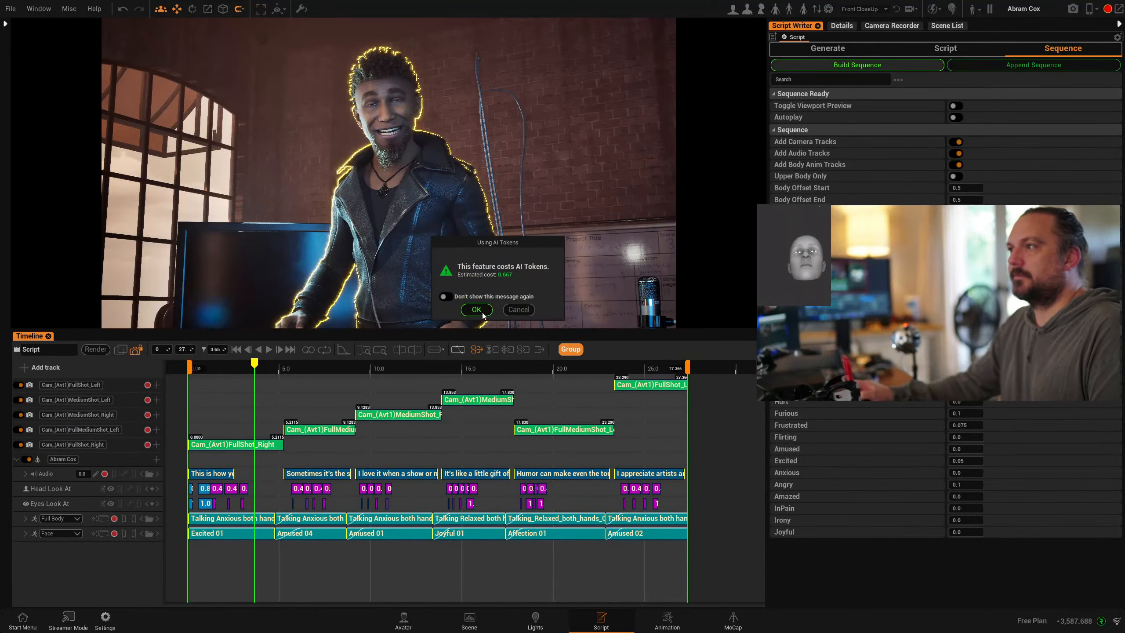
pyautogui.click(483, 313)
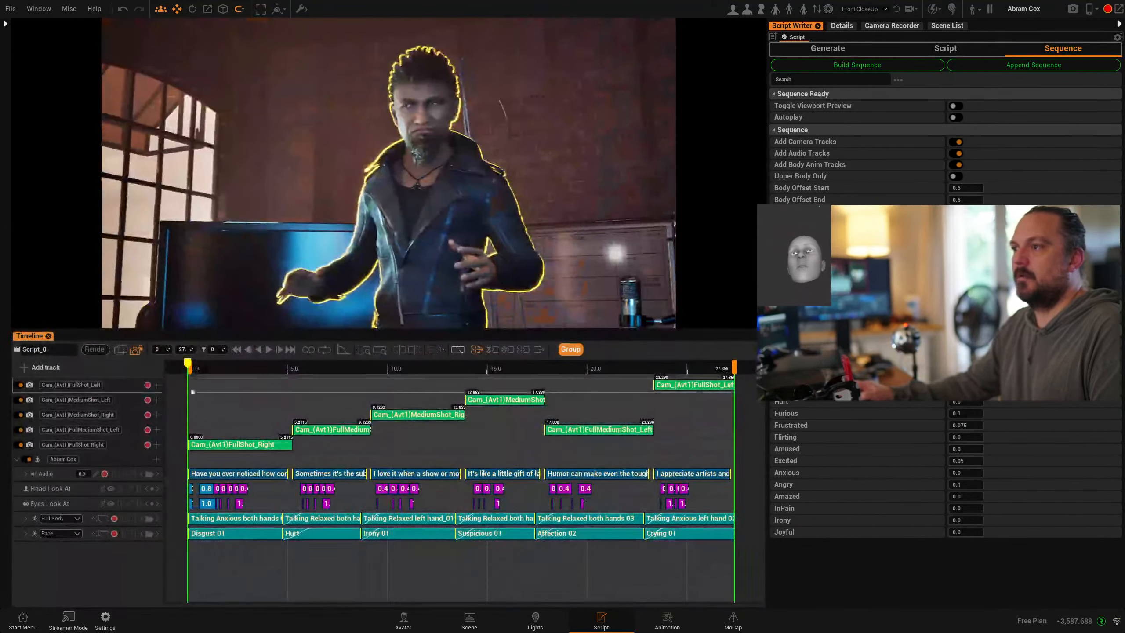
pyautogui.moveTo(207, 368); pyautogui.dragTo(233, 376)
pyautogui.click(269, 349)
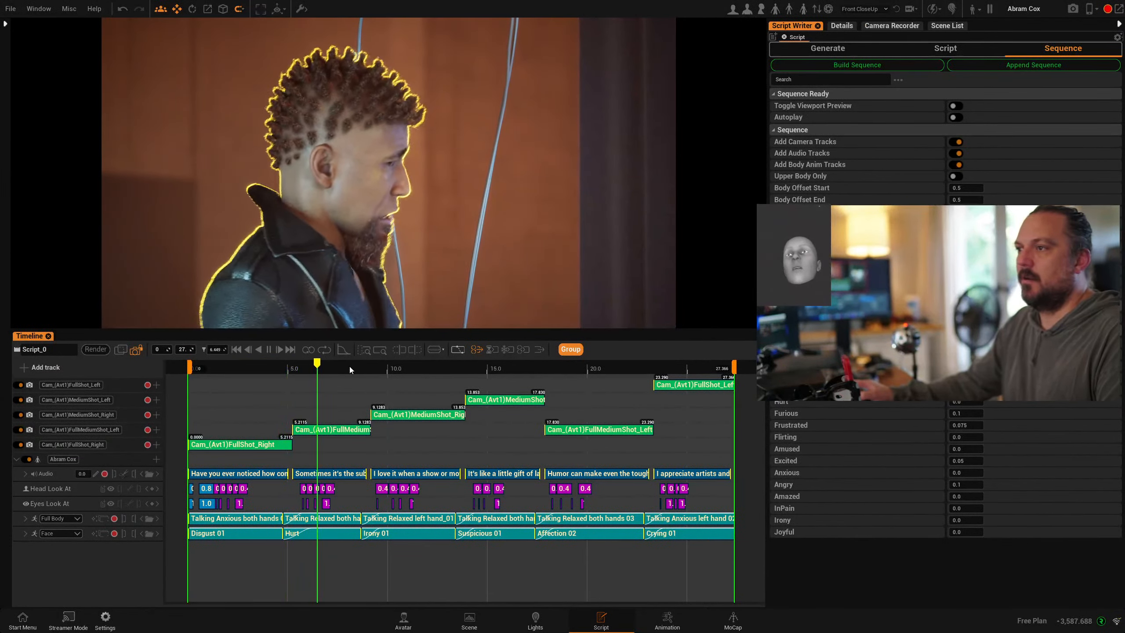
pyautogui.click(235, 370)
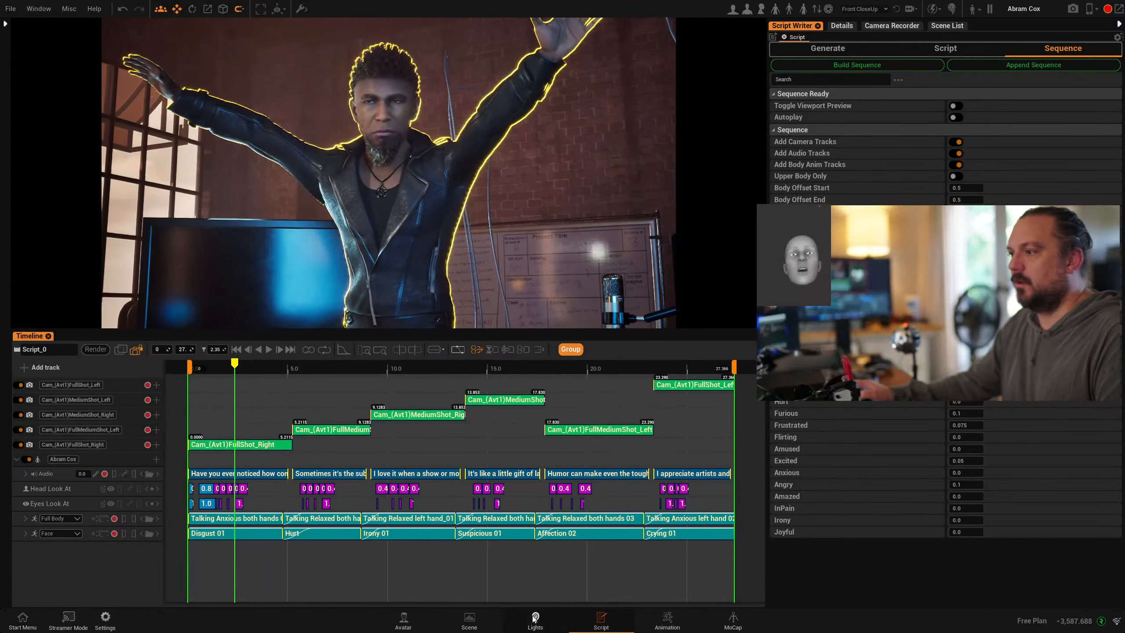
pyautogui.click(667, 618)
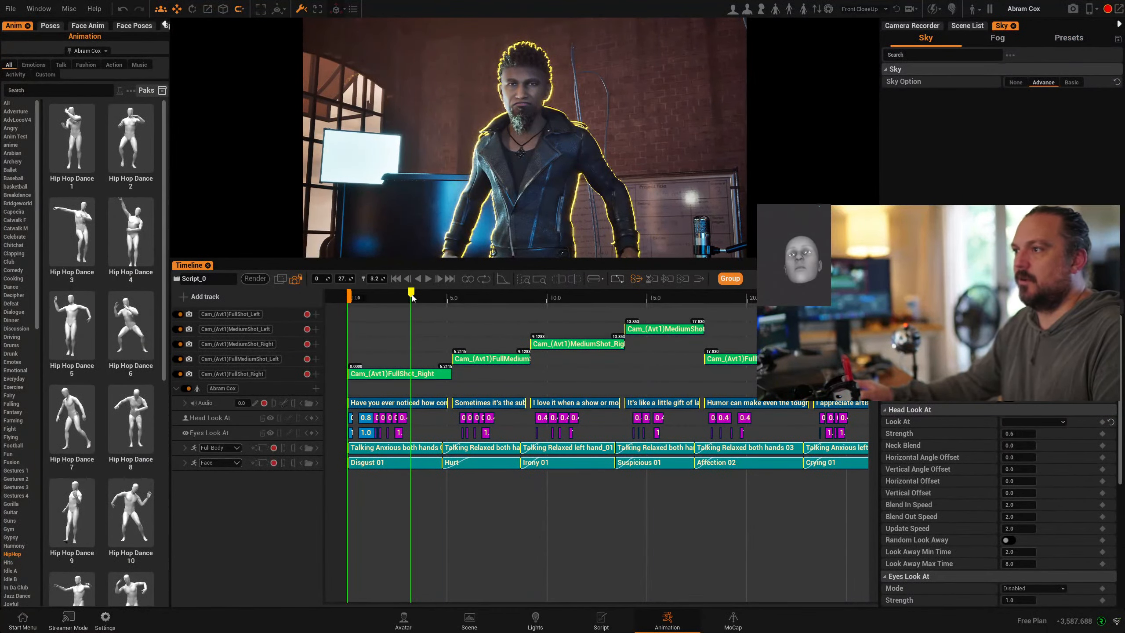
# - Delete Talking Anxious both hands 06 and put Talking Angry left hand 01 at the Full Body start
pyautogui.moveTo(411, 298); pyautogui.dragTo(374, 304)
pyautogui.click(419, 448)
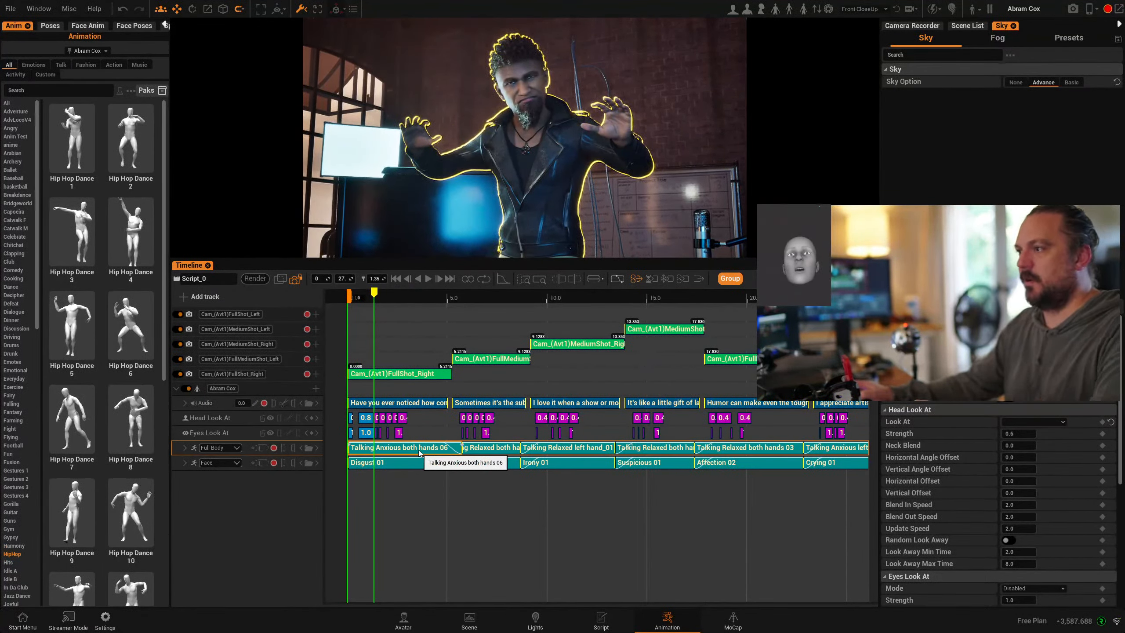
pyautogui.press('Delete')
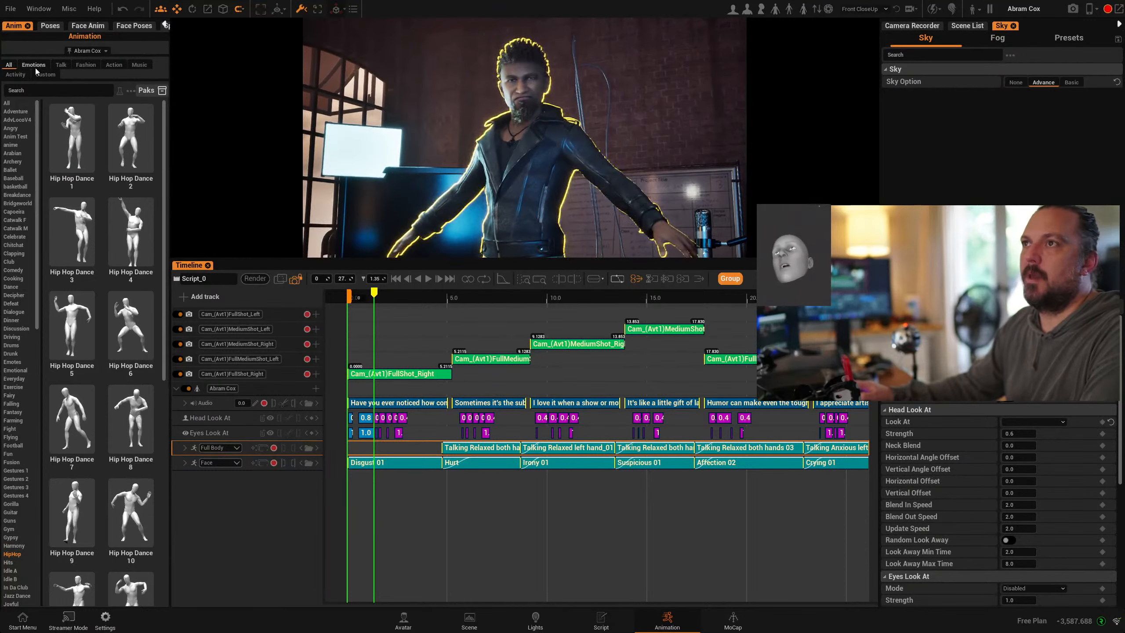
pyautogui.click(60, 65)
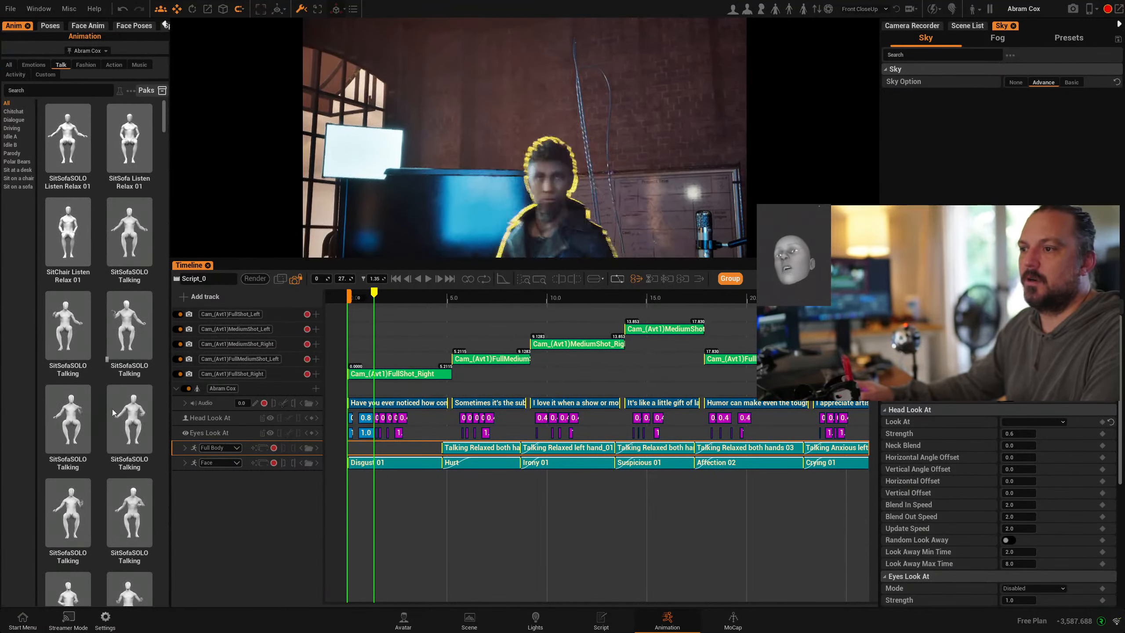
pyautogui.scroll(-3, 113, 443)
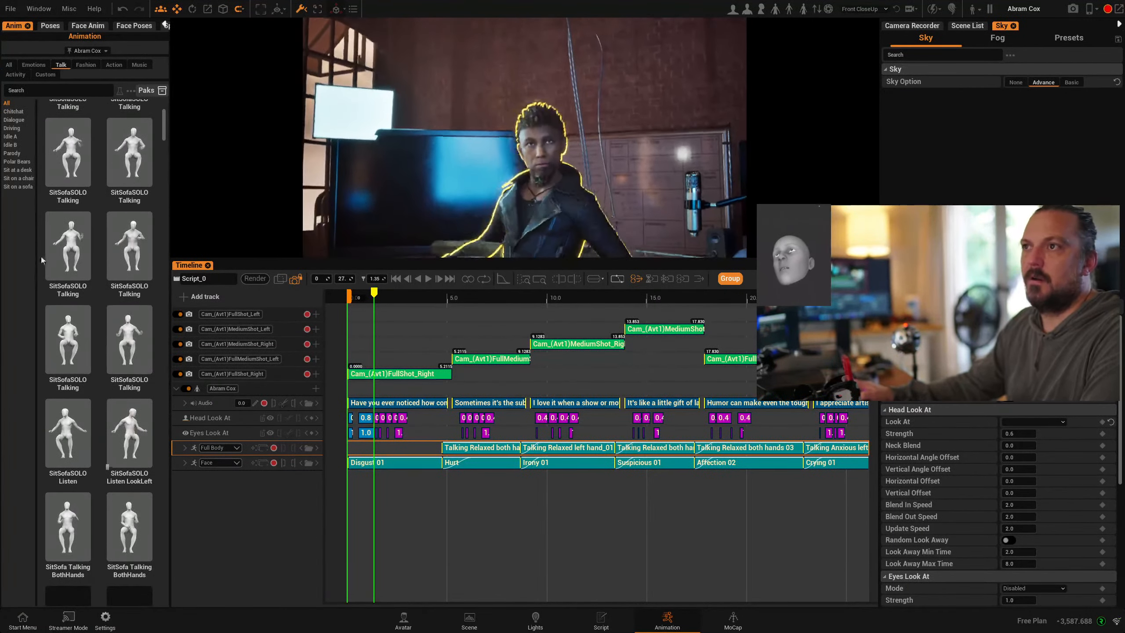
pyautogui.click(21, 136)
pyautogui.click(14, 120)
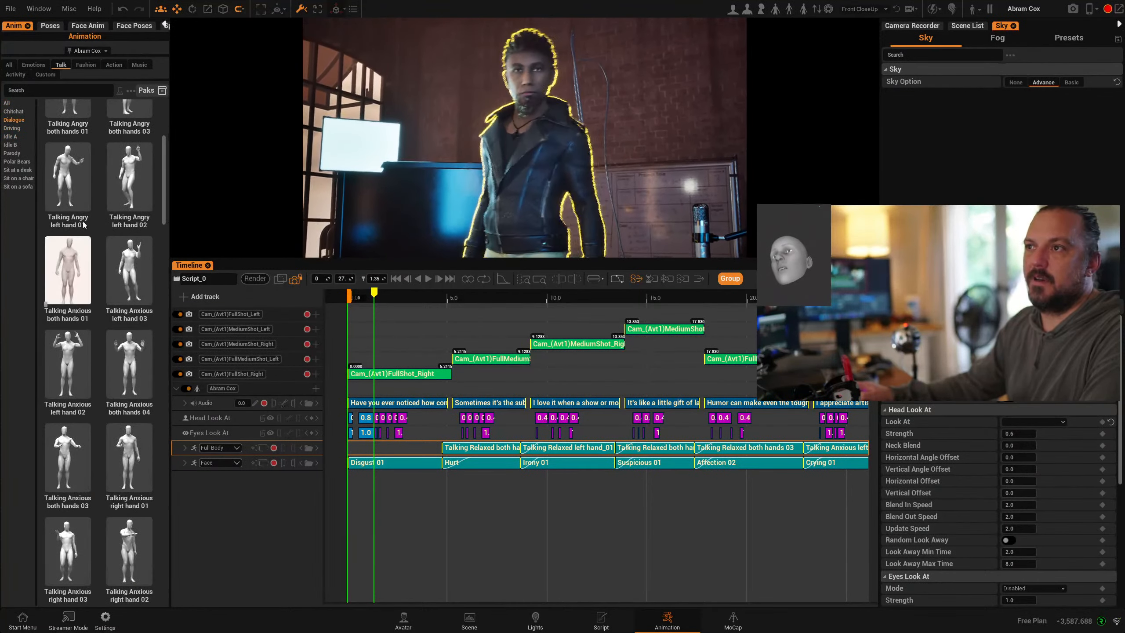
pyautogui.moveTo(84, 225); pyautogui.dragTo(343, 446)
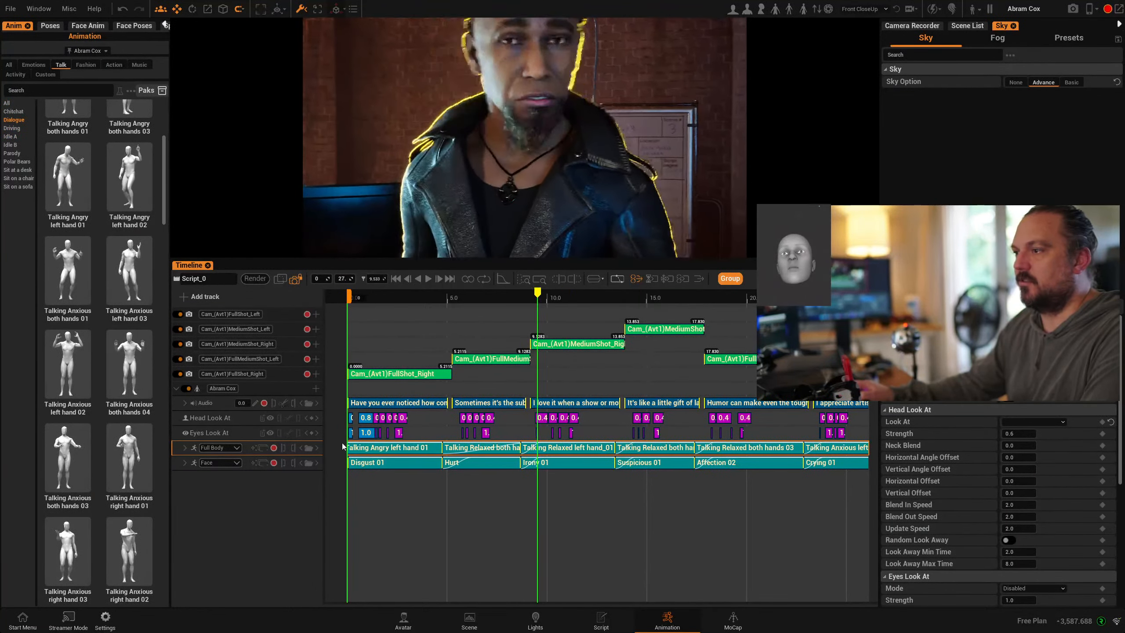
pyautogui.moveTo(424, 450); pyautogui.dragTo(328, 445)
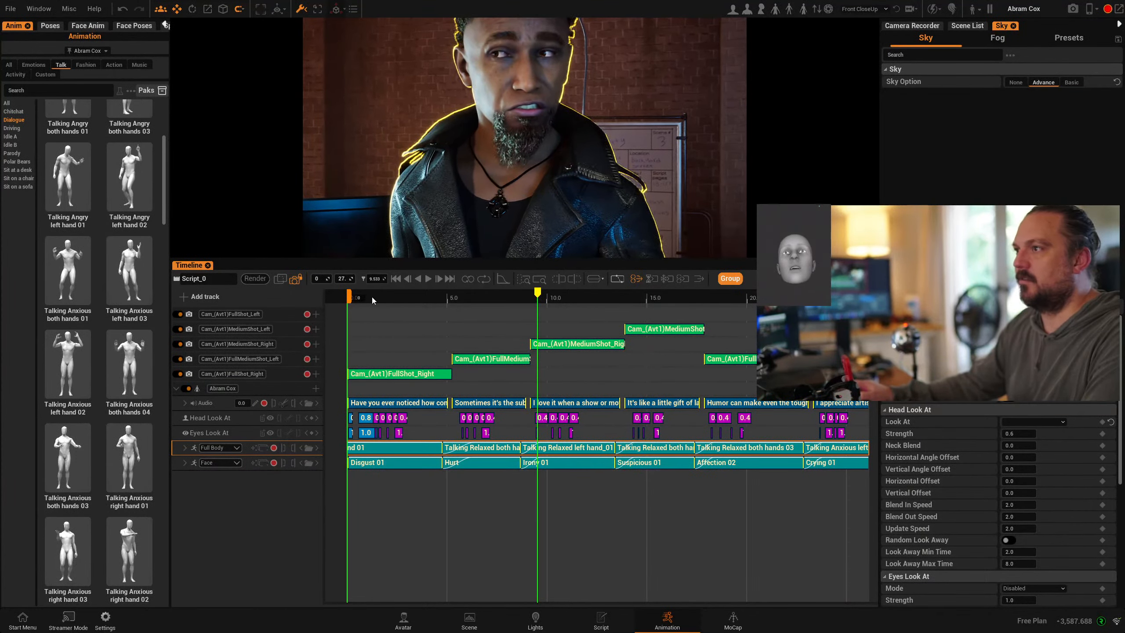
# - Replace it with Talking Angry right hand 01 at the track start and preview the motion
pyautogui.moveTo(370, 298)
pyautogui.mouseDown()
pyautogui.moveTo(343, 299)
pyautogui.moveTo(356, 300)
pyautogui.mouseUp()
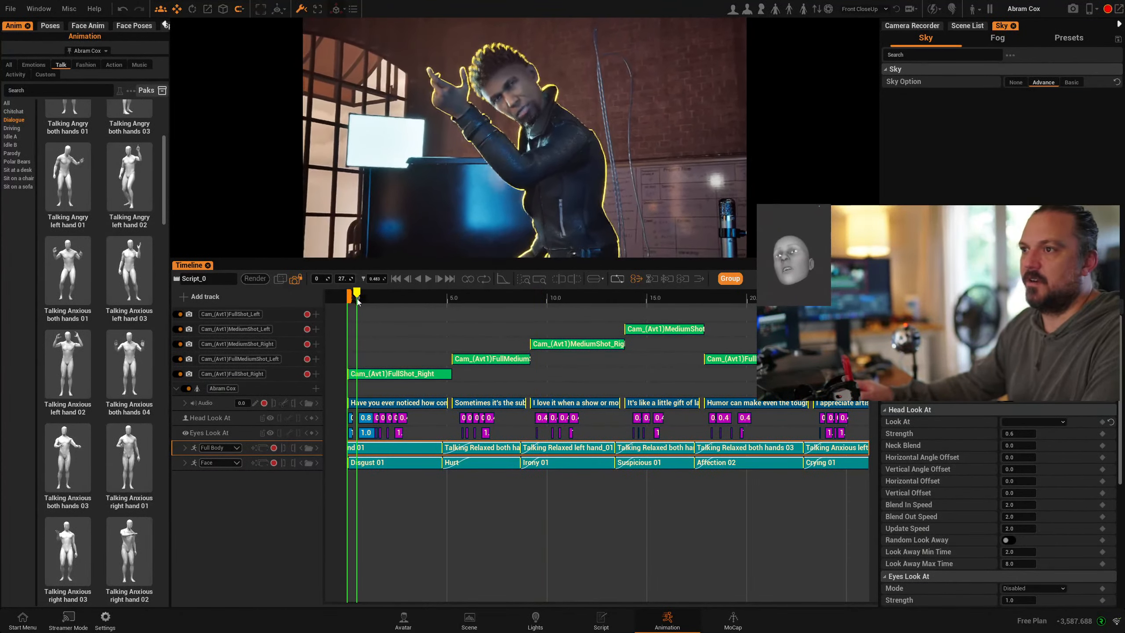
pyautogui.press('Delete')
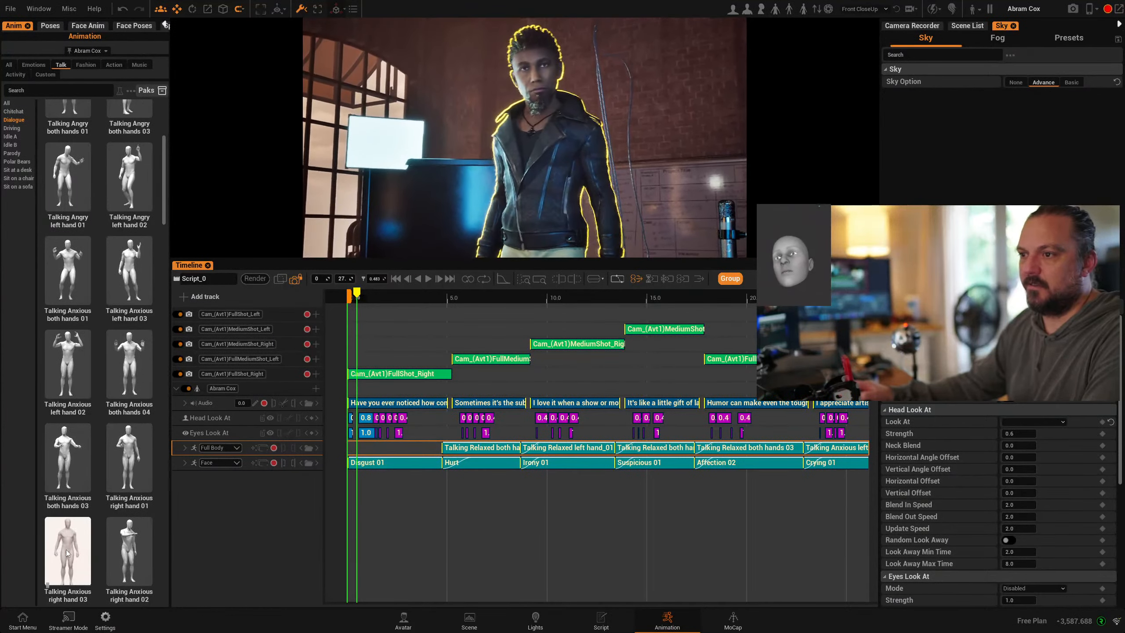
pyautogui.scroll(-2, 75, 547)
pyautogui.scroll(-2, 77, 548)
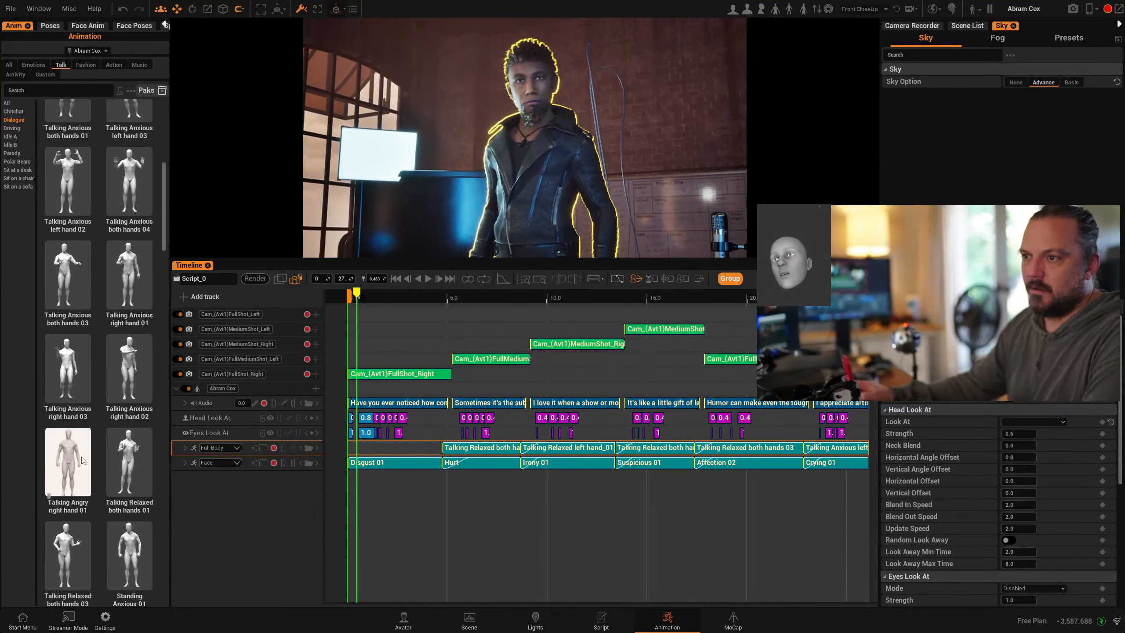
pyautogui.moveTo(83, 461); pyautogui.dragTo(283, 450)
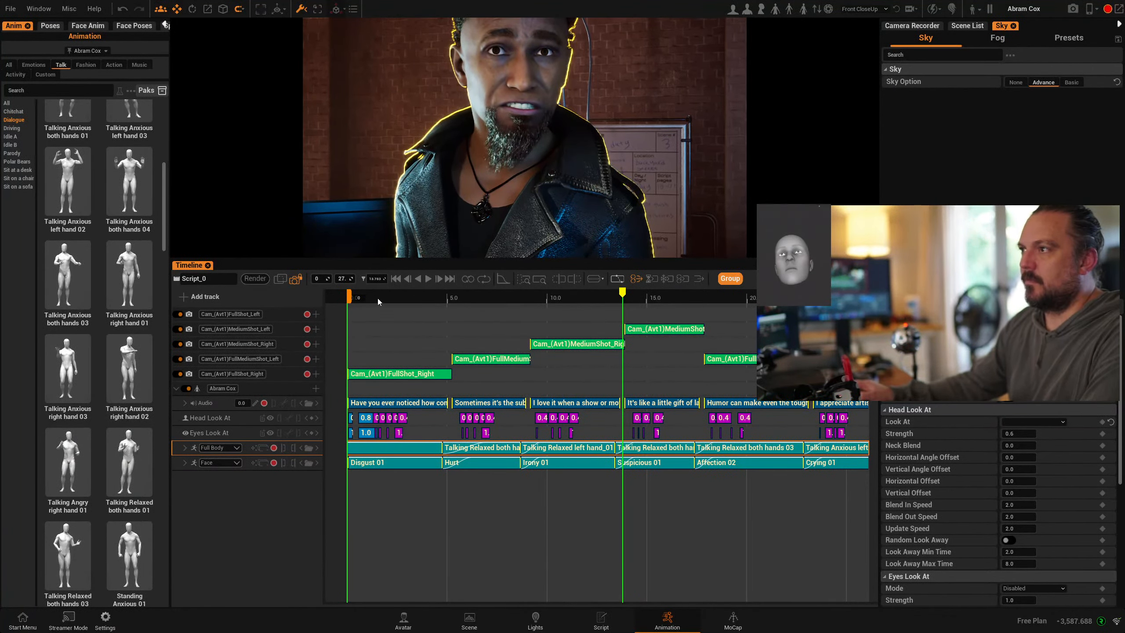
pyautogui.click(351, 300)
pyautogui.click(428, 278)
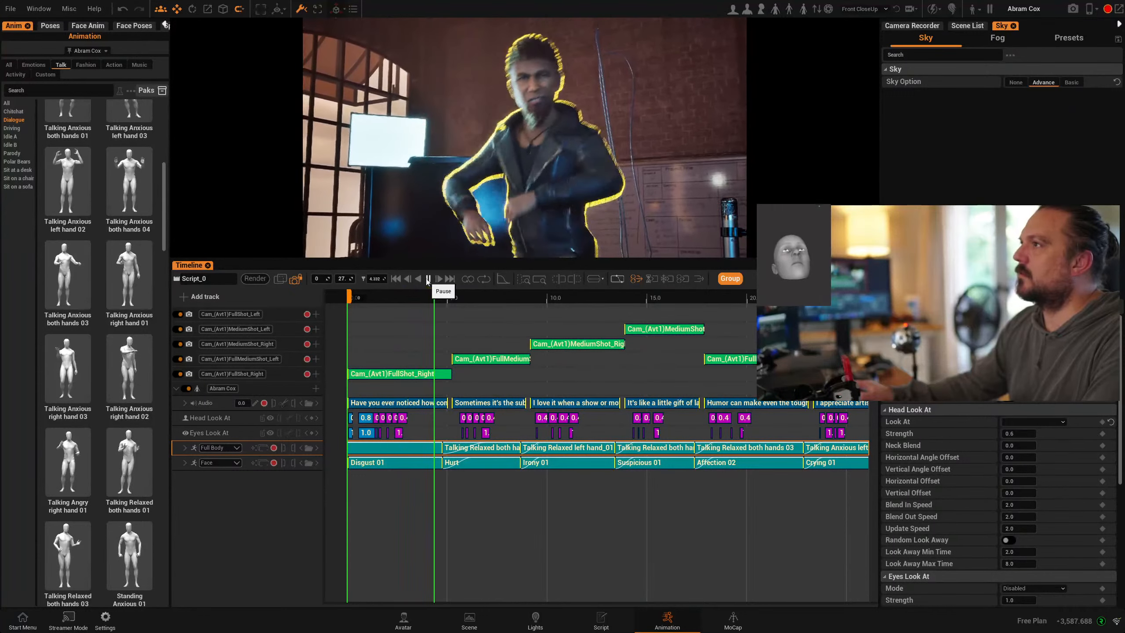
pyautogui.click(428, 279)
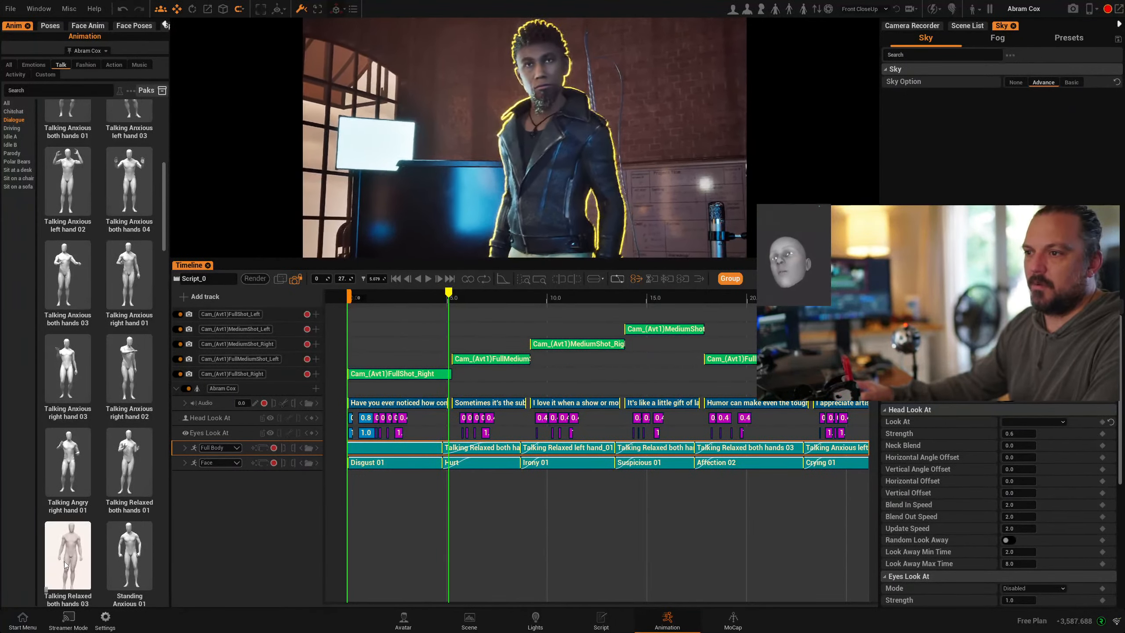
# - Swap that clip for Talking Relaxed both hands 03 as the first Full Body clip
pyautogui.click(408, 450)
pyautogui.press('Delete')
pyautogui.moveTo(66, 554); pyautogui.dragTo(398, 449)
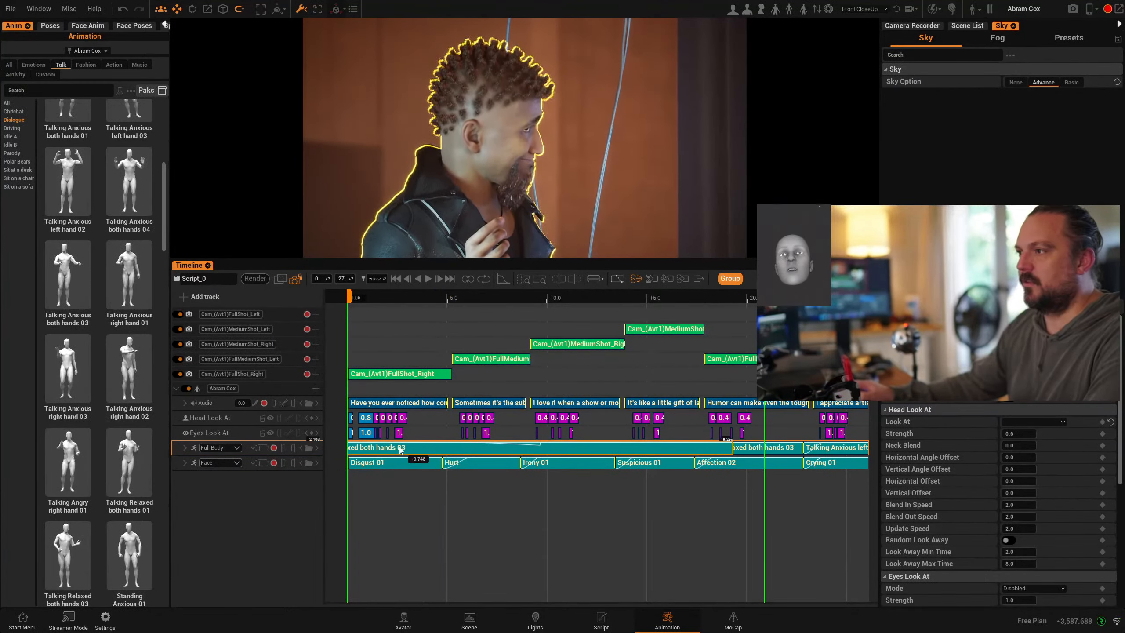
# - Play and scrub the new opening motion, then add an Eyes Look At key at about 2.55 seconds
pyautogui.press('space')
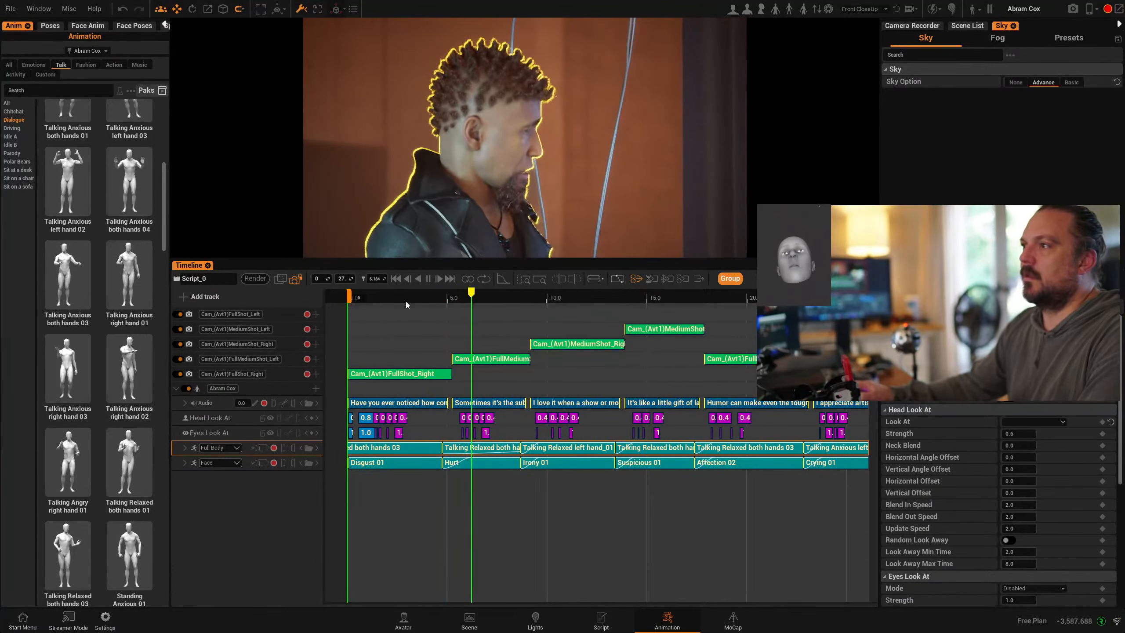
pyautogui.moveTo(398, 300); pyautogui.dragTo(358, 300)
pyautogui.click(429, 278)
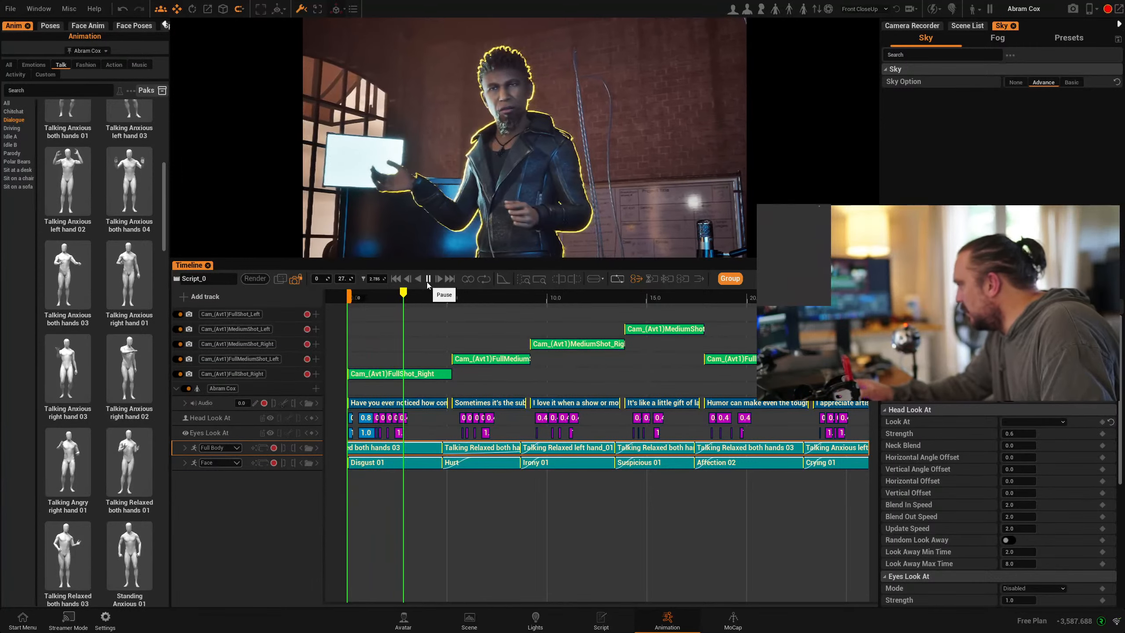
pyautogui.moveTo(436, 296); pyautogui.dragTo(360, 296)
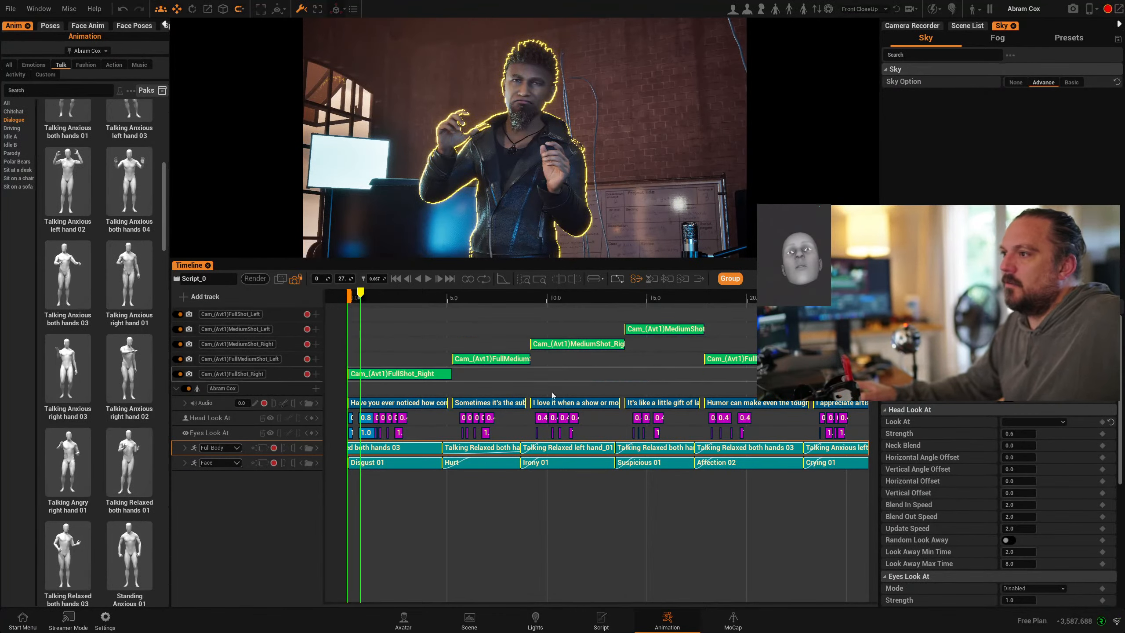
pyautogui.moveTo(366, 296); pyautogui.dragTo(394, 296)
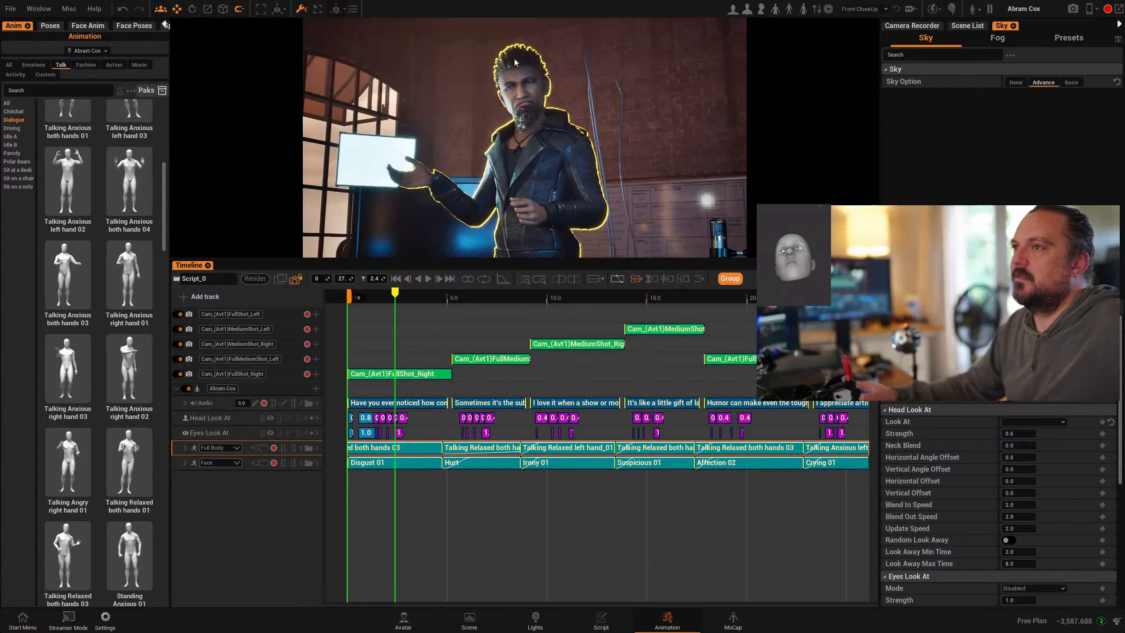
pyautogui.moveTo(399, 297)
pyautogui.mouseDown()
pyautogui.moveTo(440, 297)
pyautogui.moveTo(398, 296)
pyautogui.mouseUp()
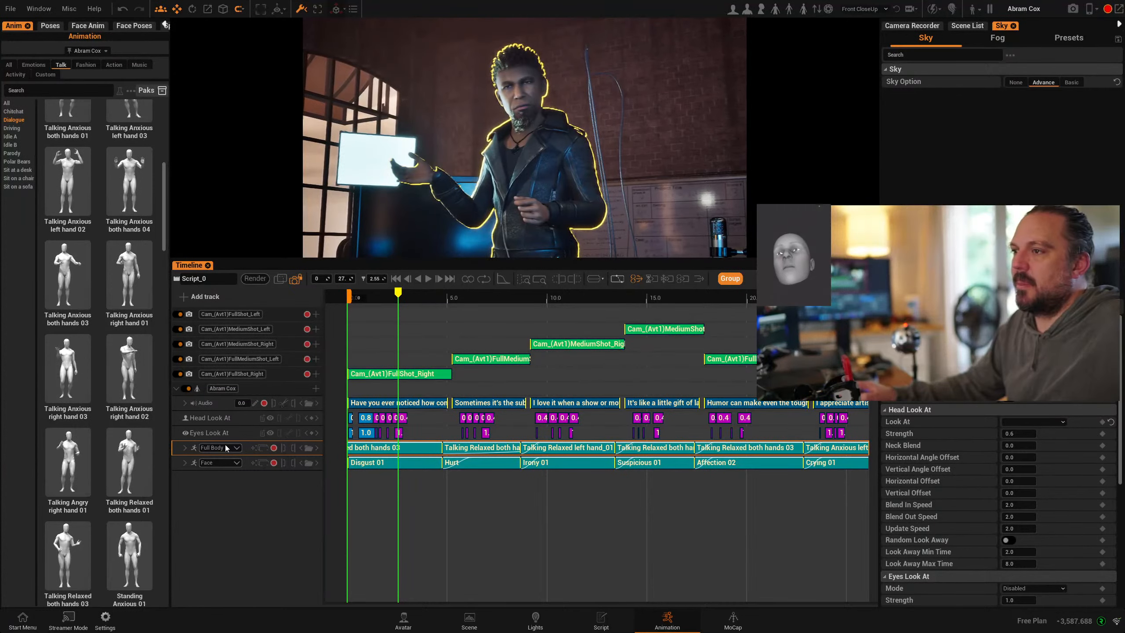
pyautogui.click(312, 433)
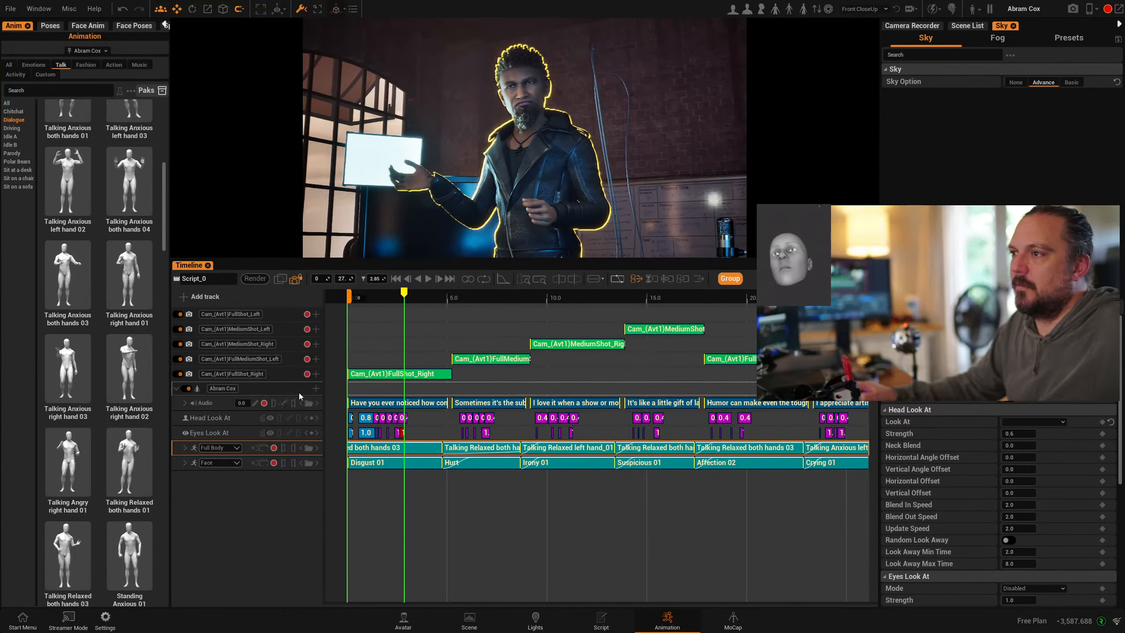
# - Add a second Full Body animation track, with its own Weight row, to the character
pyautogui.click(316, 388)
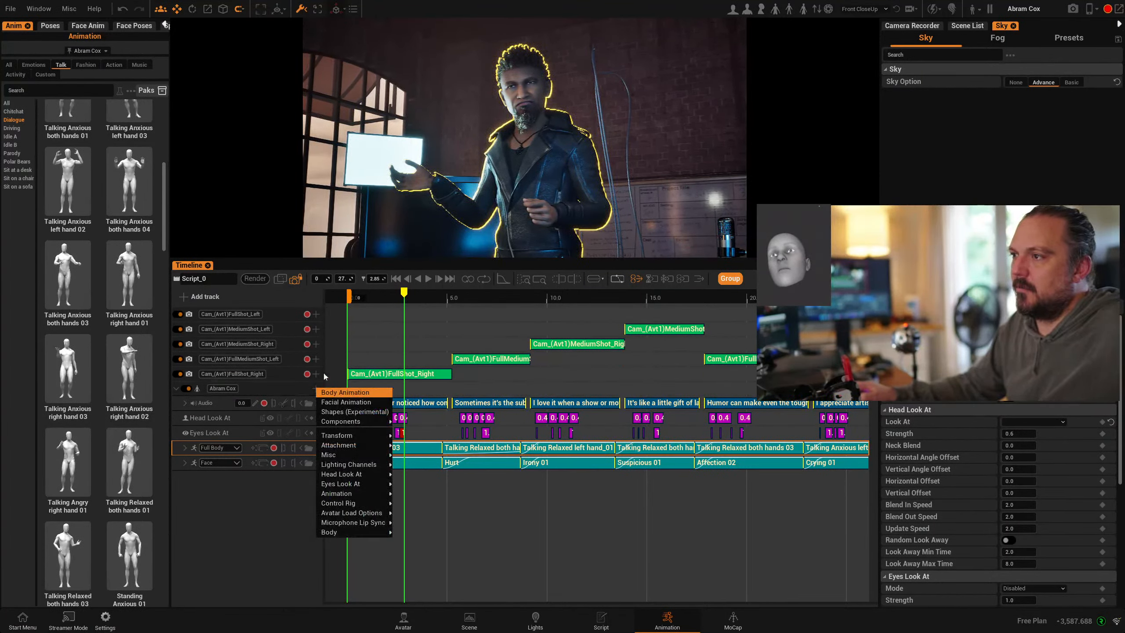
pyautogui.click(351, 398)
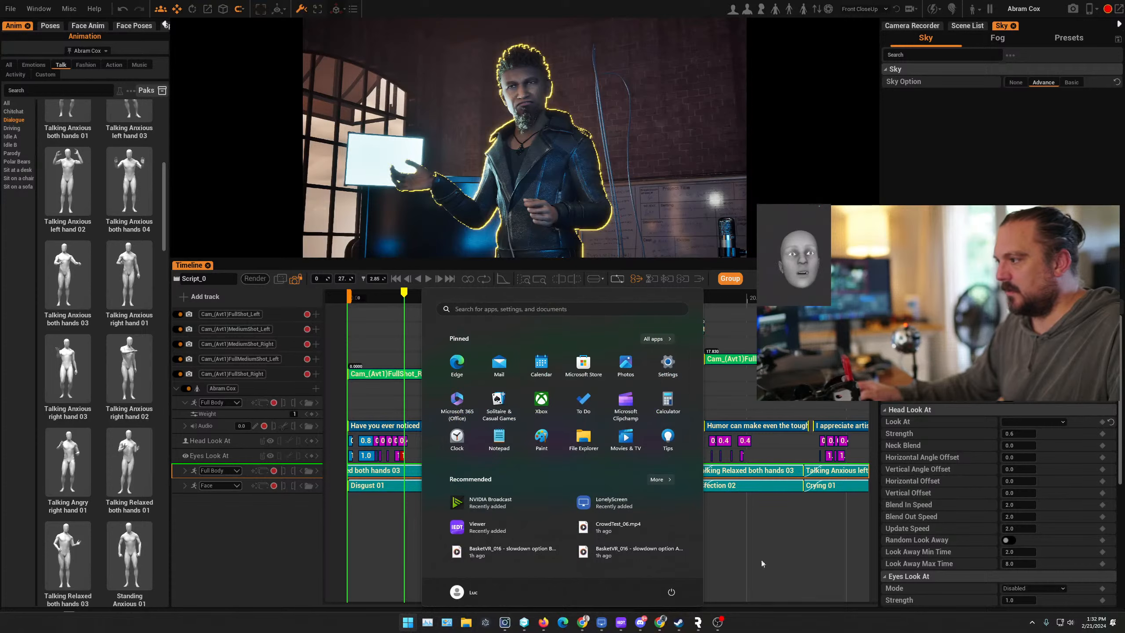
# - Bring up Steam from the system tray and show its game library
pyautogui.click(1028, 626)
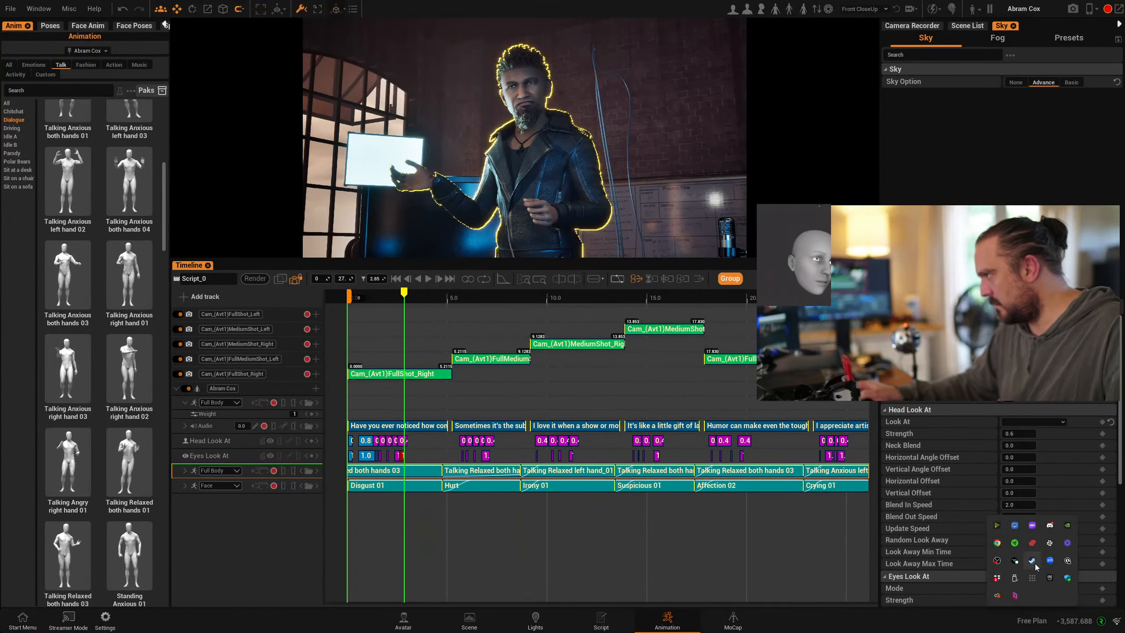
pyautogui.click(1032, 561)
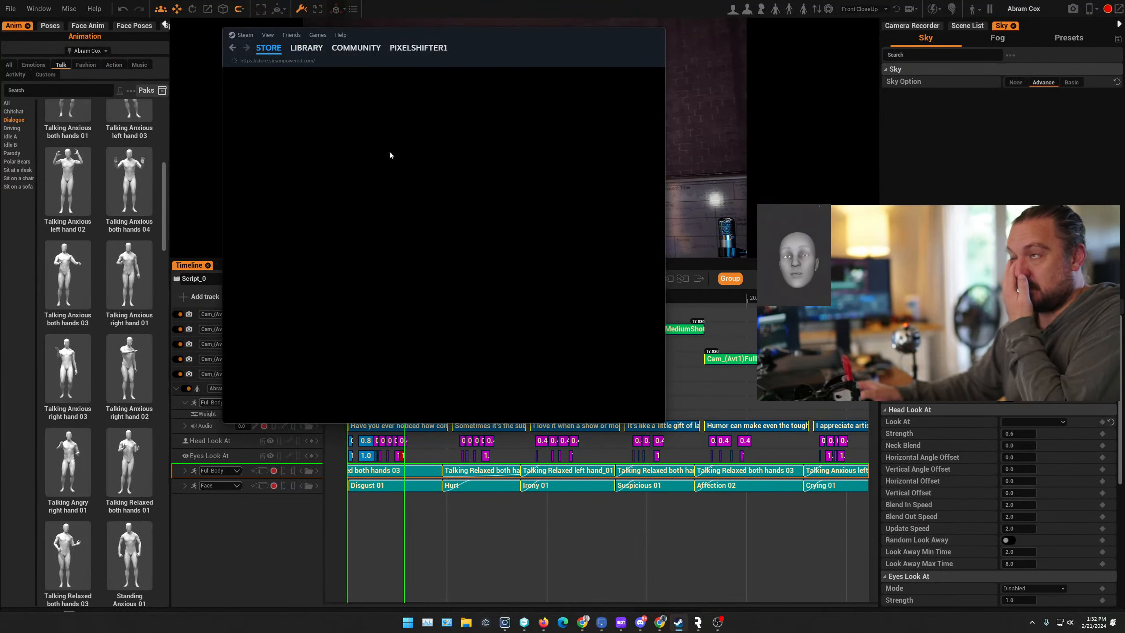
pyautogui.click(306, 48)
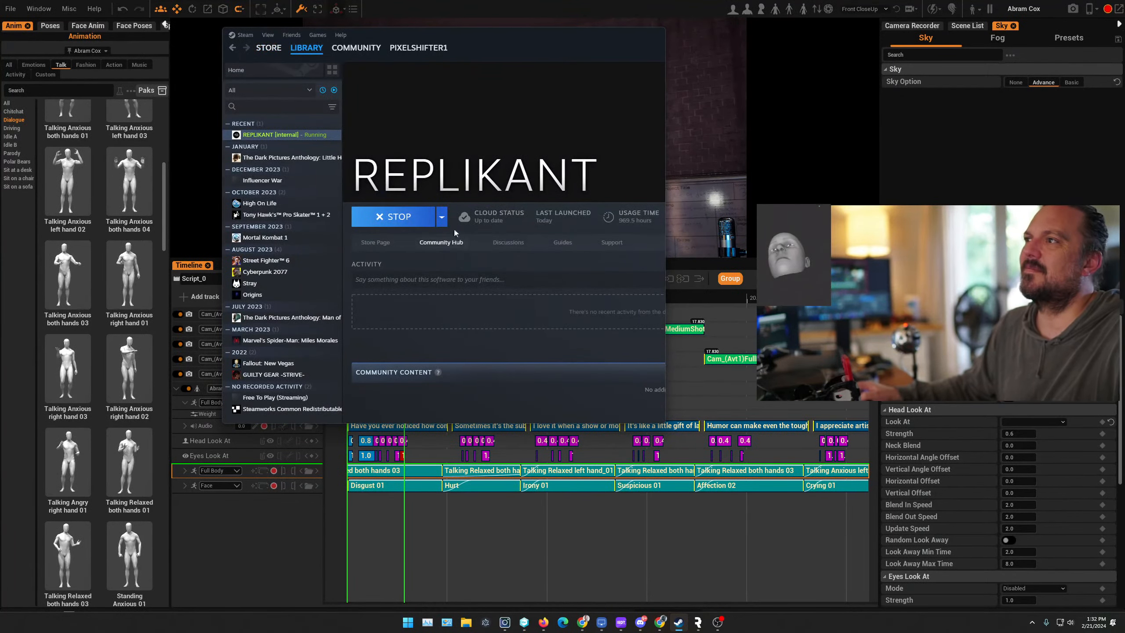
# - Try to stop the running Replikant from Steam, choosing This computer in the dropdown
pyautogui.click(392, 223)
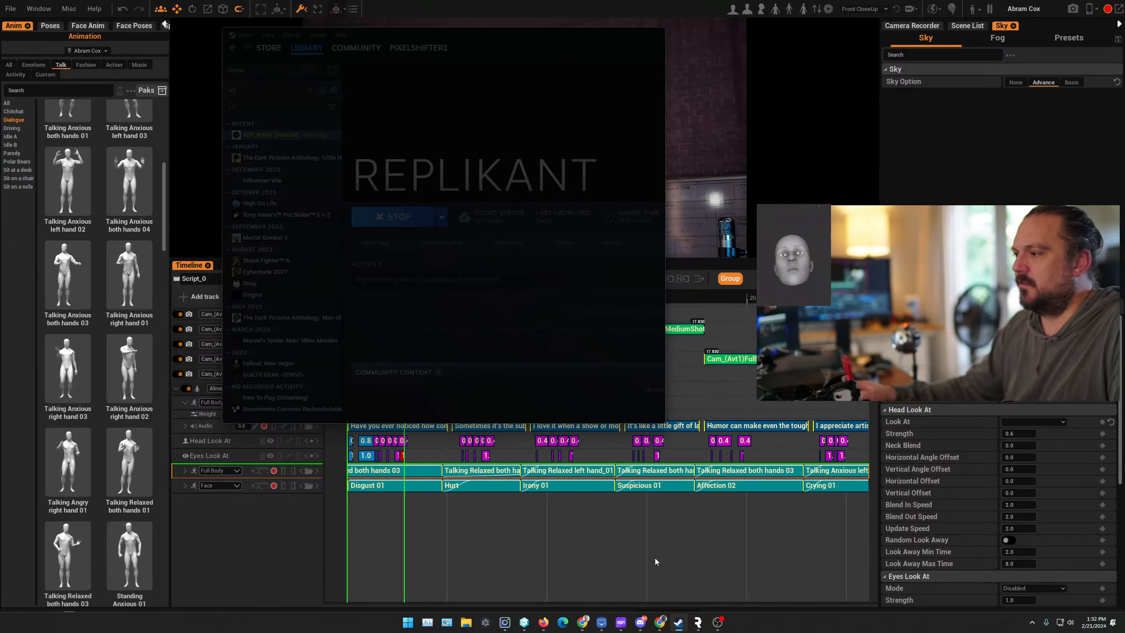
pyautogui.moveTo(680, 625)
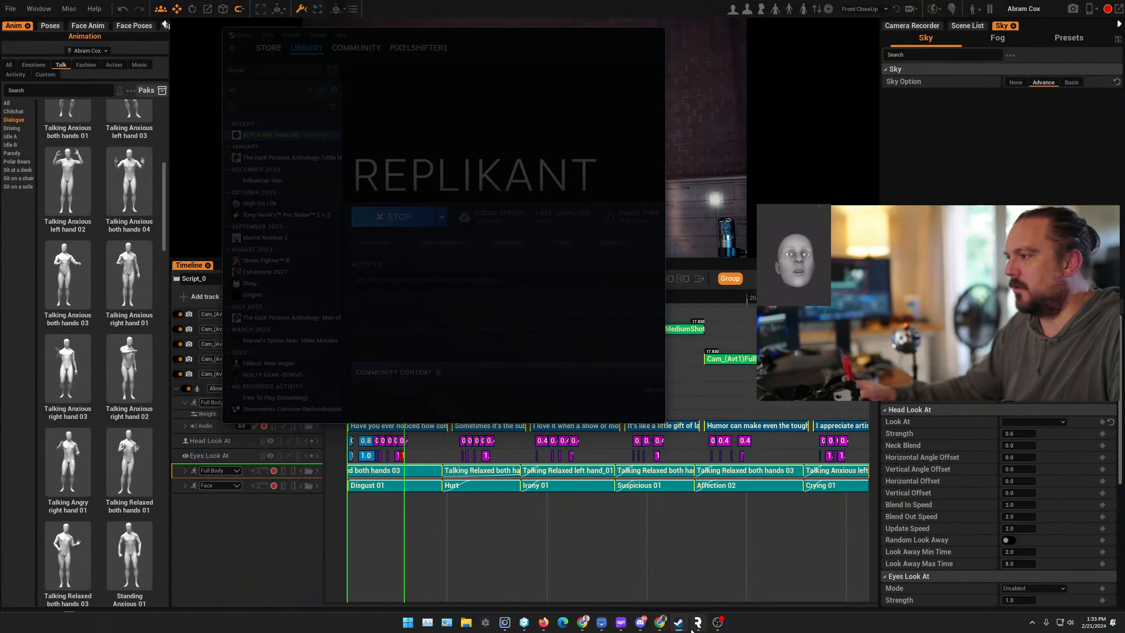
pyautogui.click(678, 624)
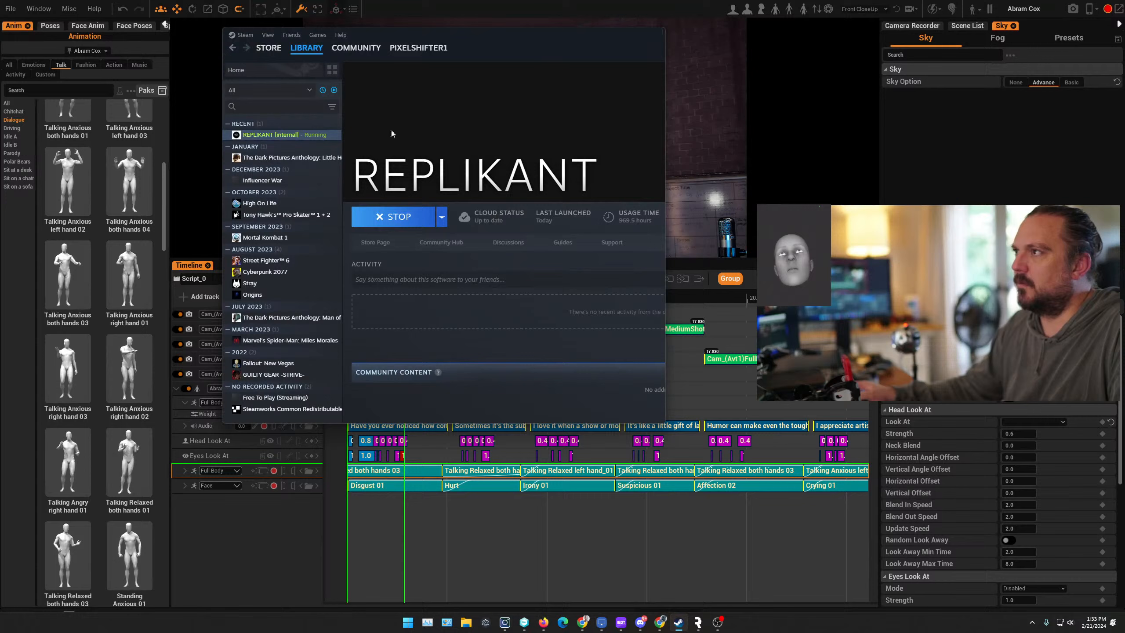
pyautogui.click(403, 218)
pyautogui.hotkey('alt', 'Tab')
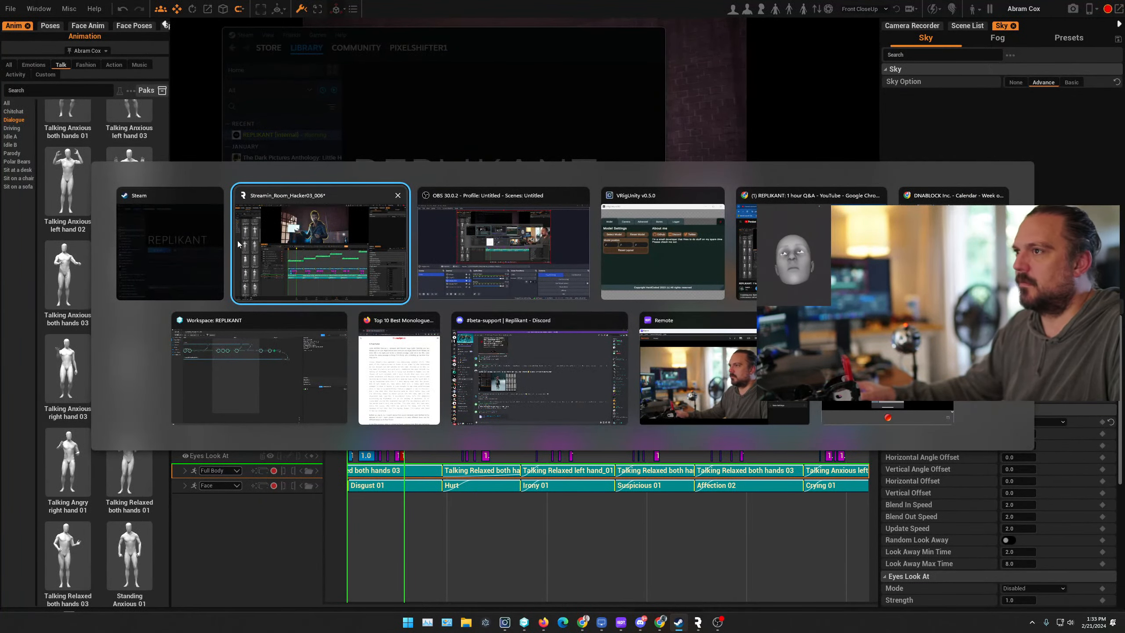
pyautogui.click(187, 252)
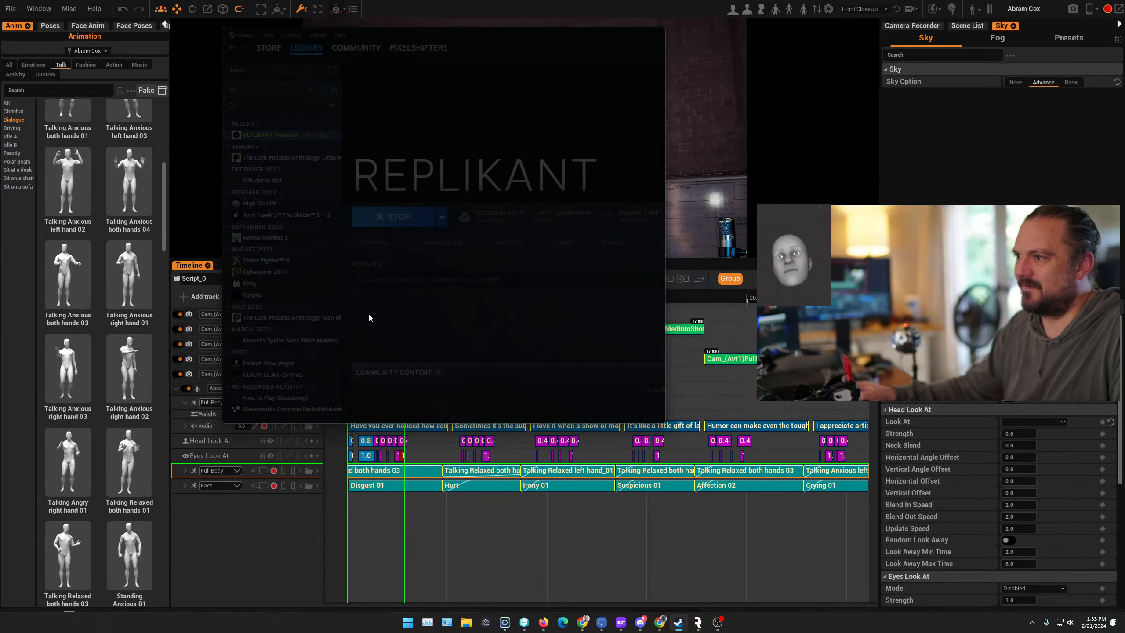
pyautogui.click(369, 318)
pyautogui.click(443, 217)
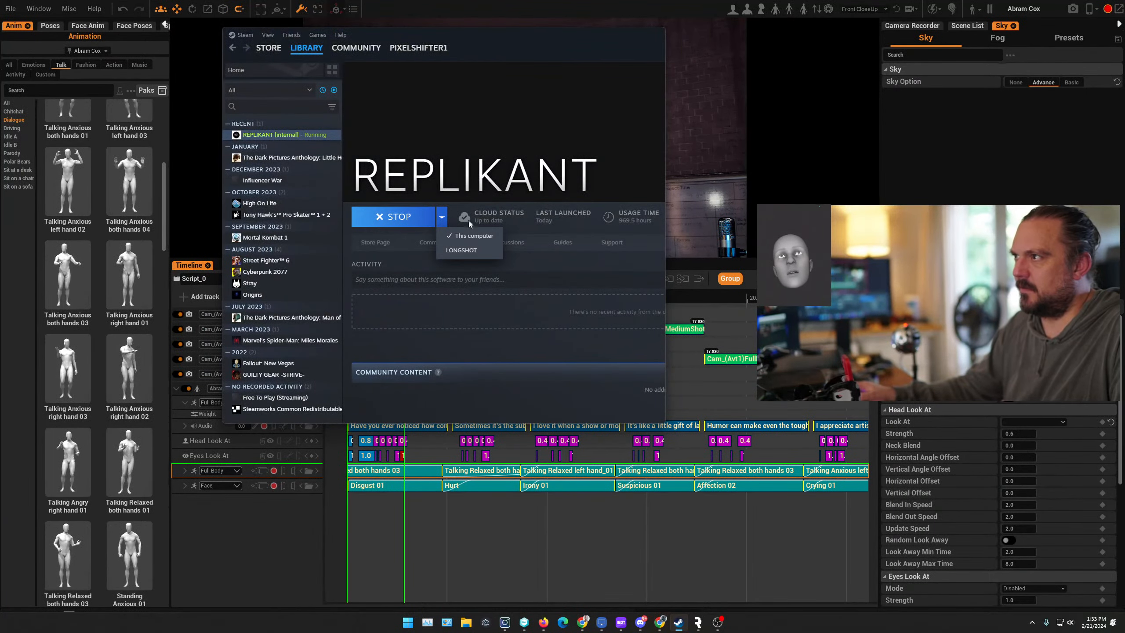
pyautogui.click(398, 217)
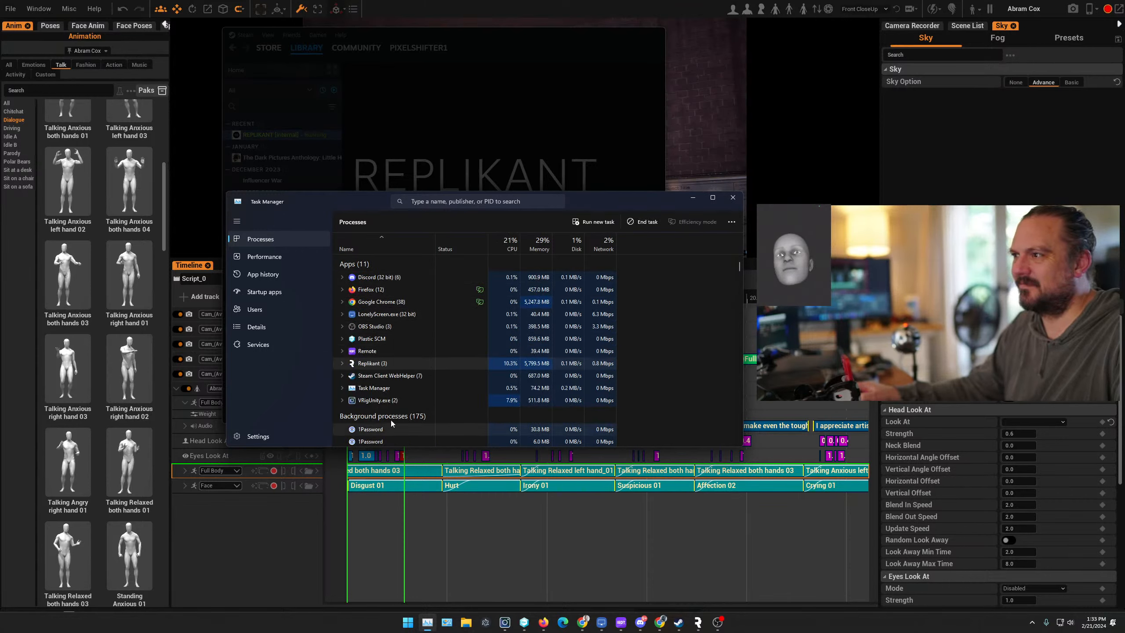
# - End the Replikant process in Task Manager, then minimize Task Manager
pyautogui.rightClick(369, 366)
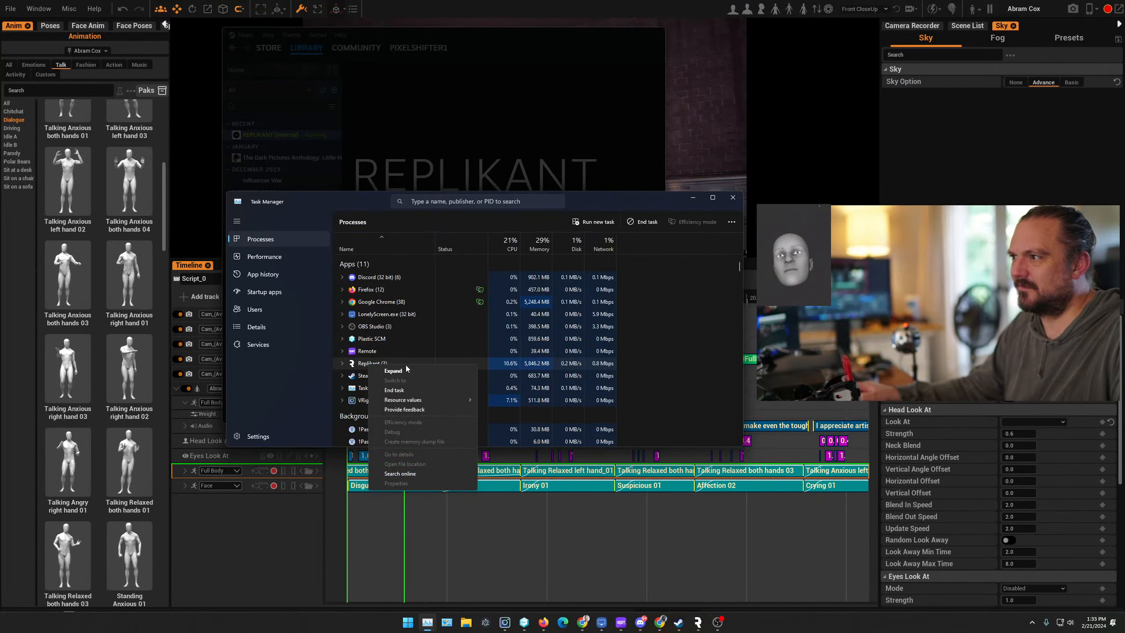
pyautogui.click(394, 389)
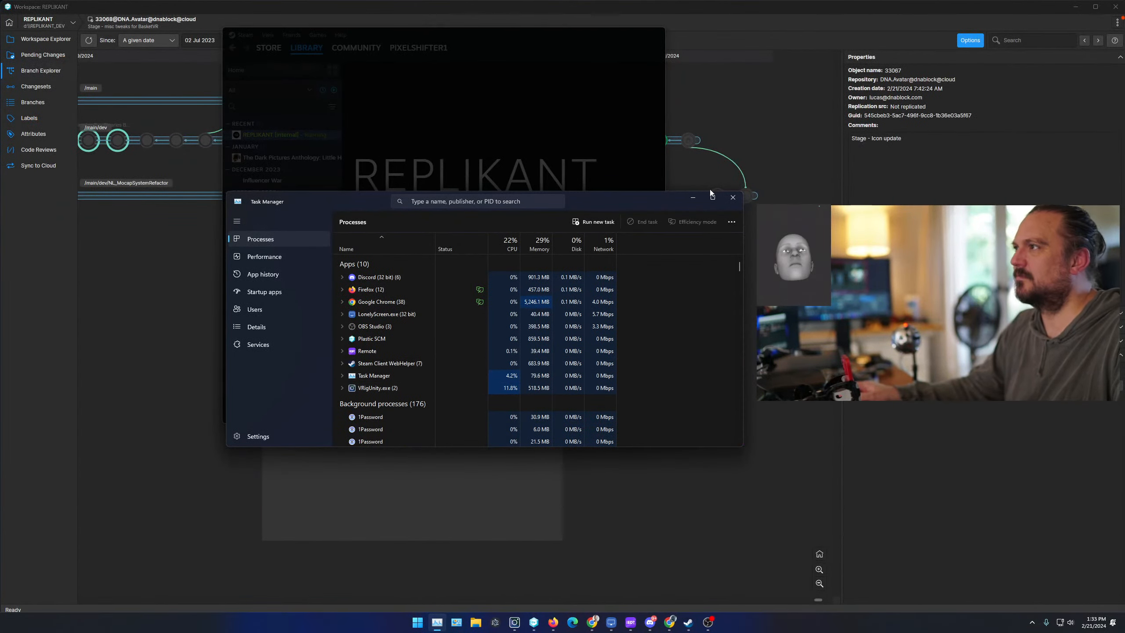
pyautogui.click(693, 198)
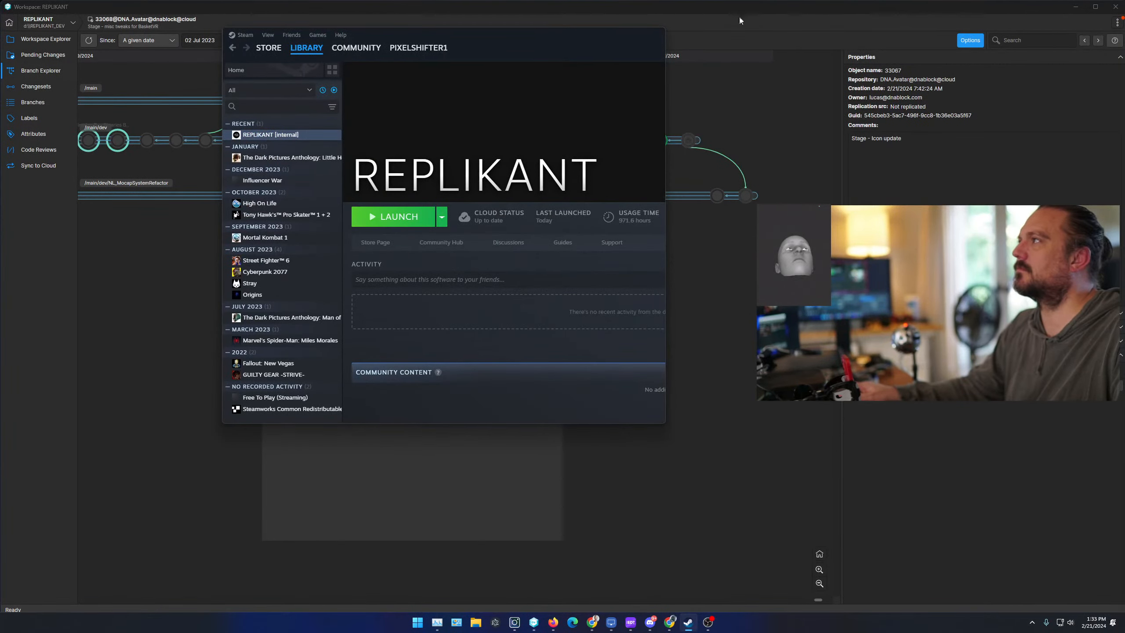
# - Relaunch Replikant from its Steam library page
pyautogui.click(400, 218)
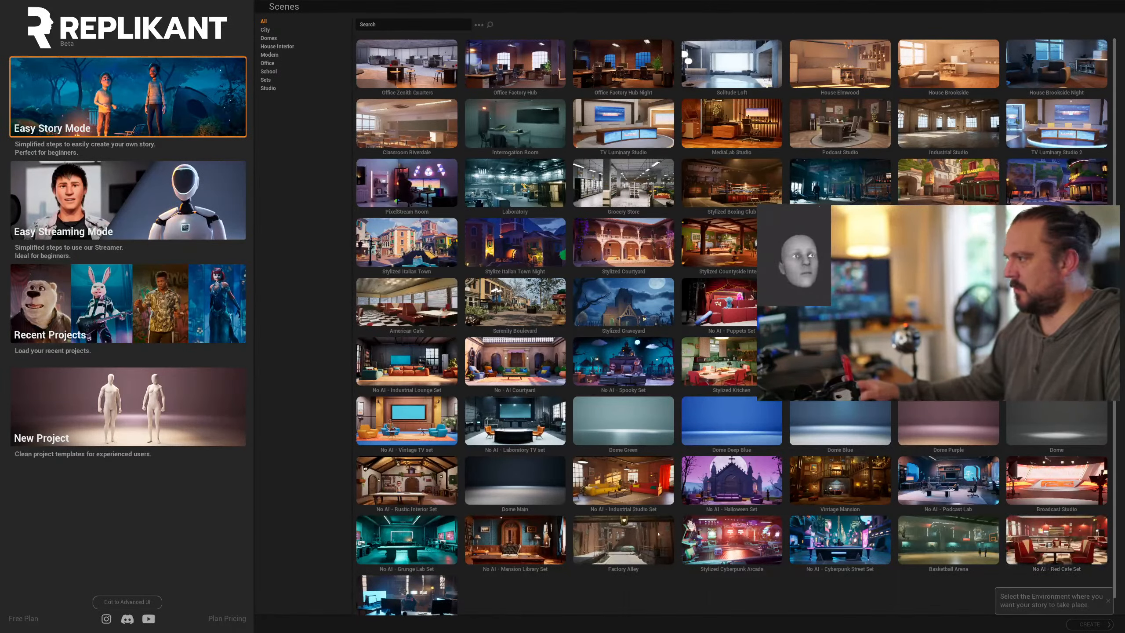
# - Create an Easy Story project in the American Cafe and preview the 1 Stand stage
pyautogui.click(418, 312)
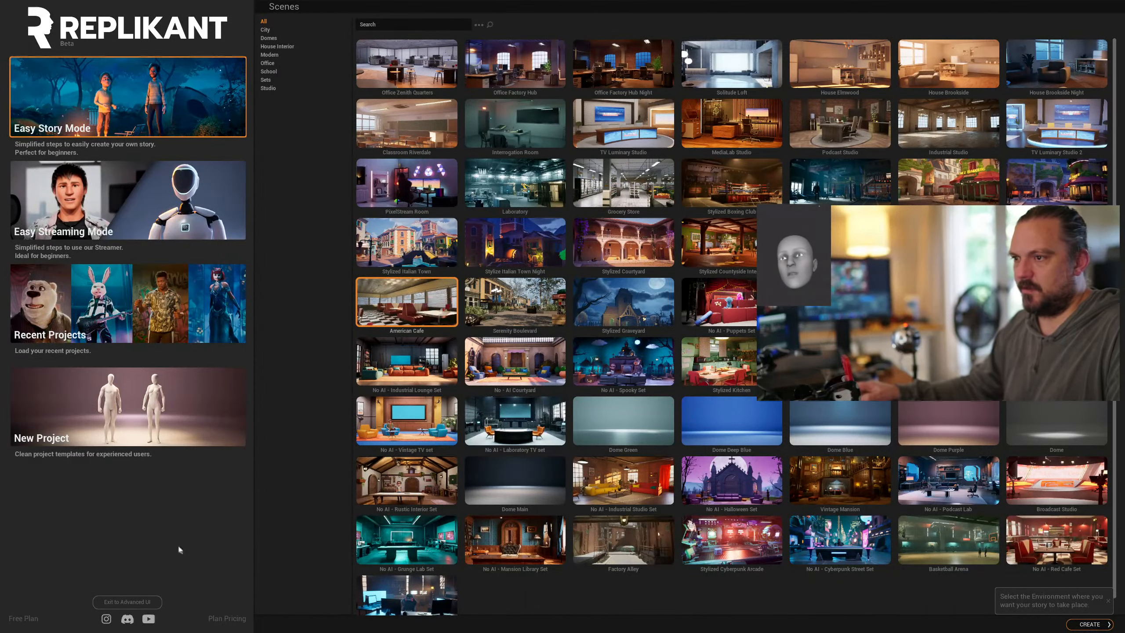
pyautogui.click(1086, 625)
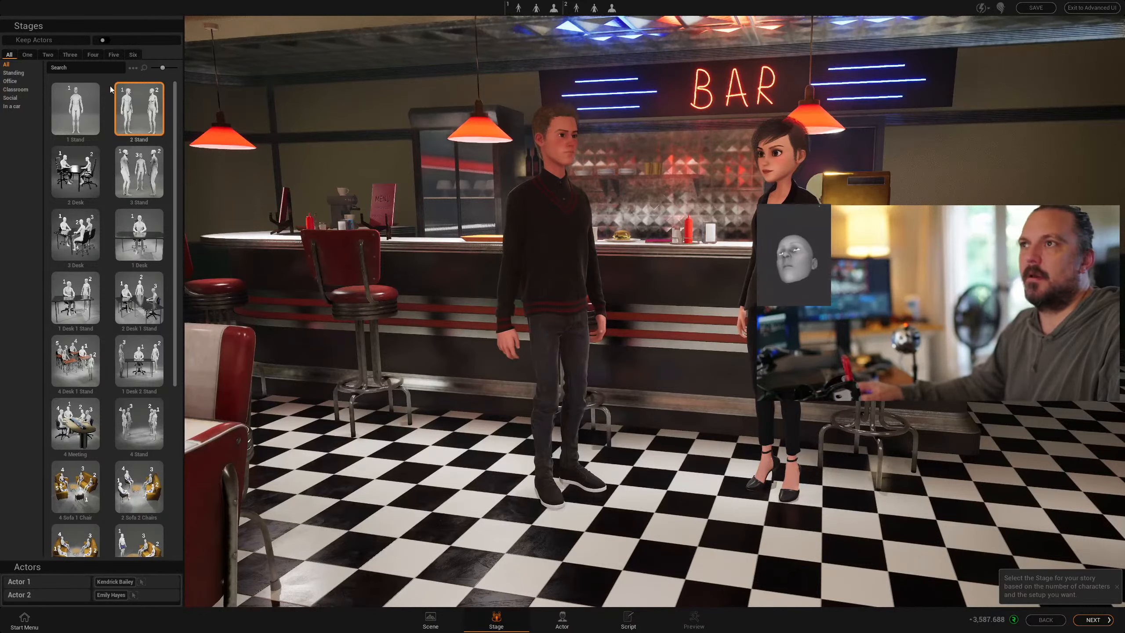
pyautogui.click(84, 103)
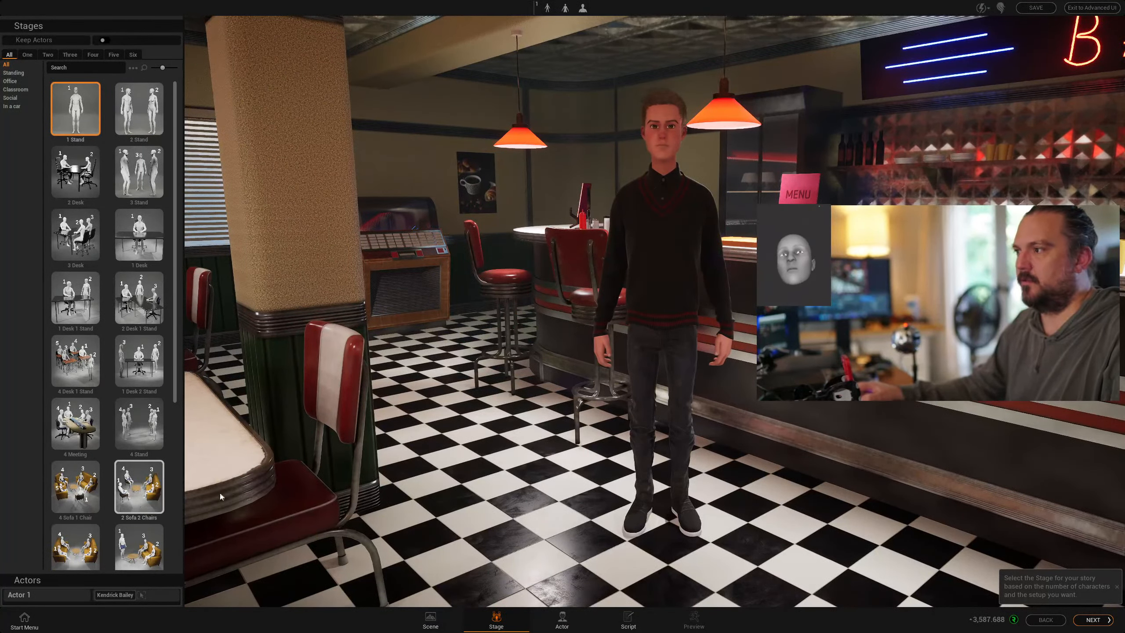
pyautogui.moveTo(443, 399); pyautogui.dragTo(509, 381, button='middle')
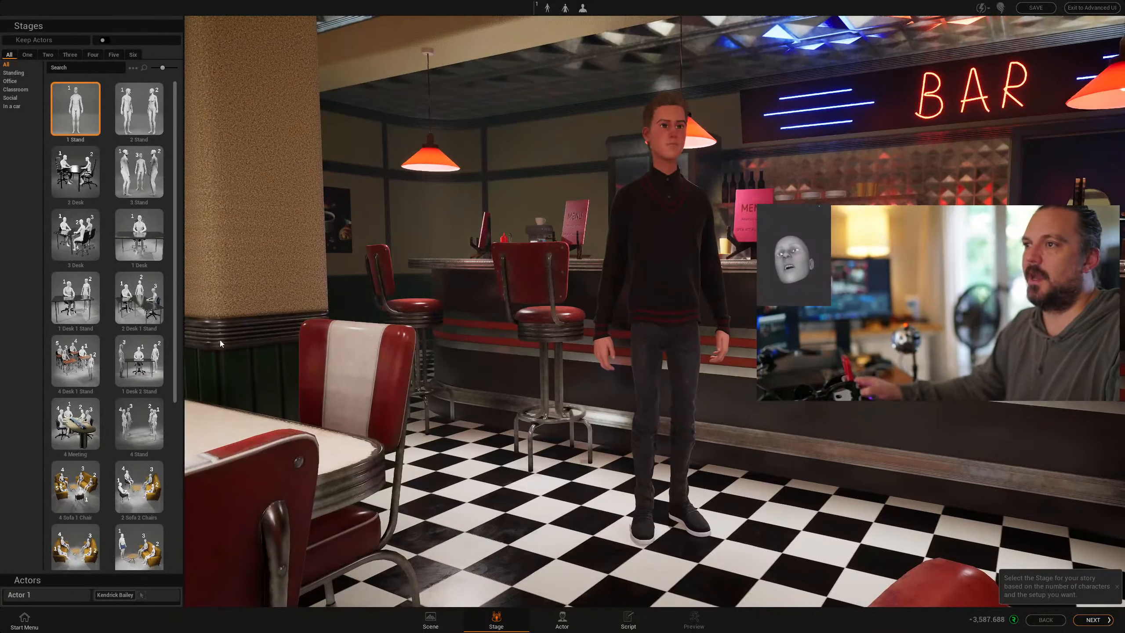
pyautogui.moveTo(443, 363); pyautogui.dragTo(447, 341, button='middle')
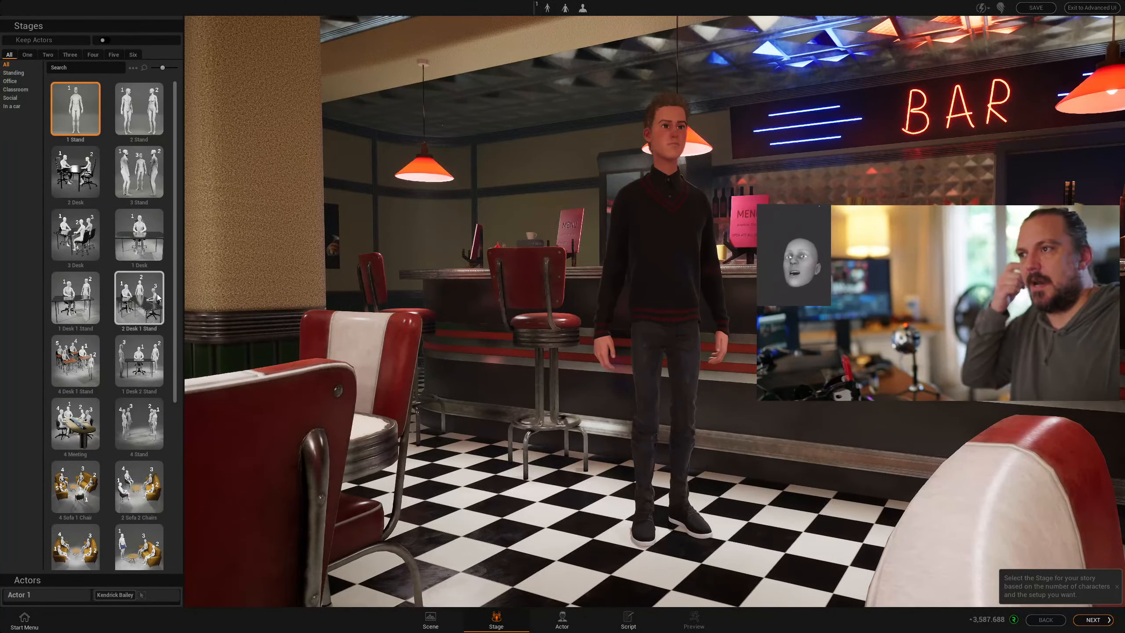
# - Compare the table, meeting and multi-actor stages, then settle back on 1 Stand
pyautogui.click(79, 182)
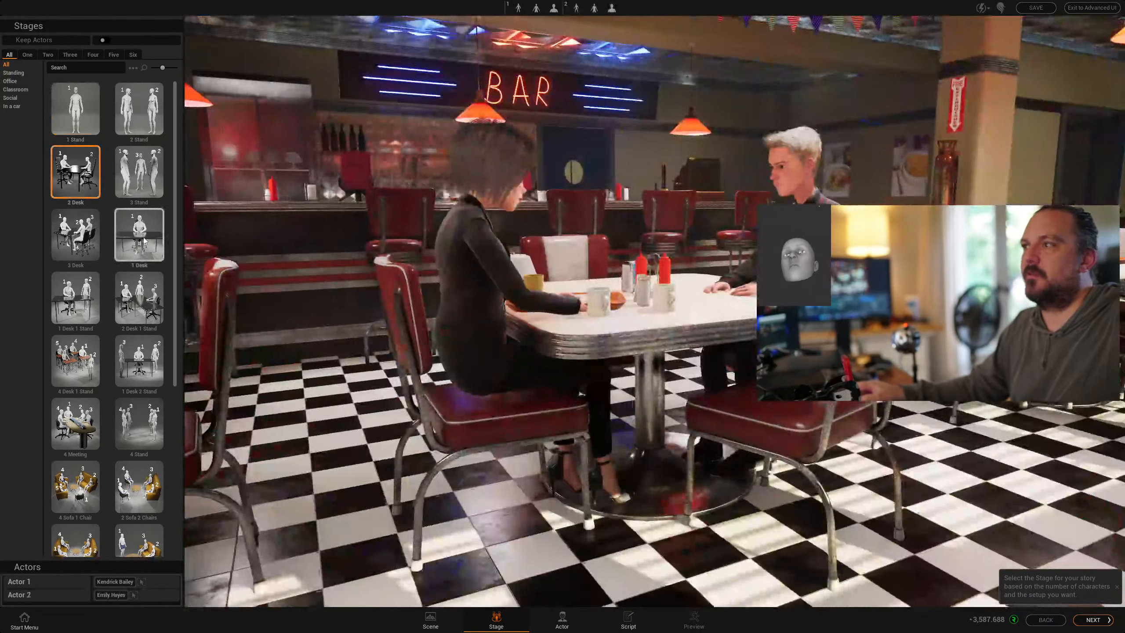
pyautogui.click(144, 241)
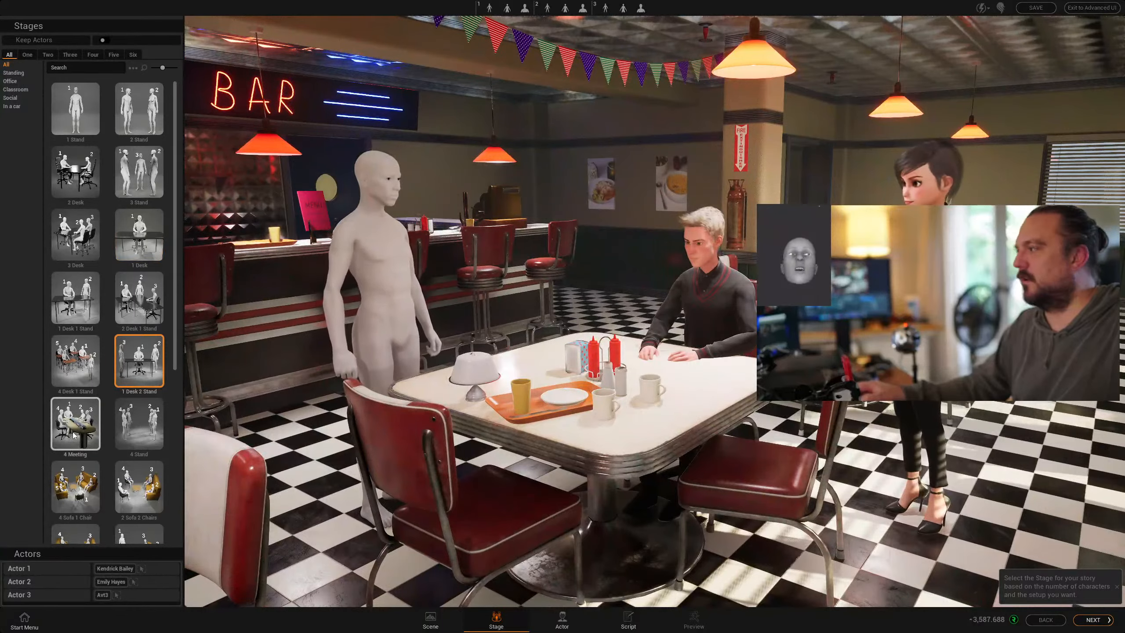
pyautogui.click(74, 435)
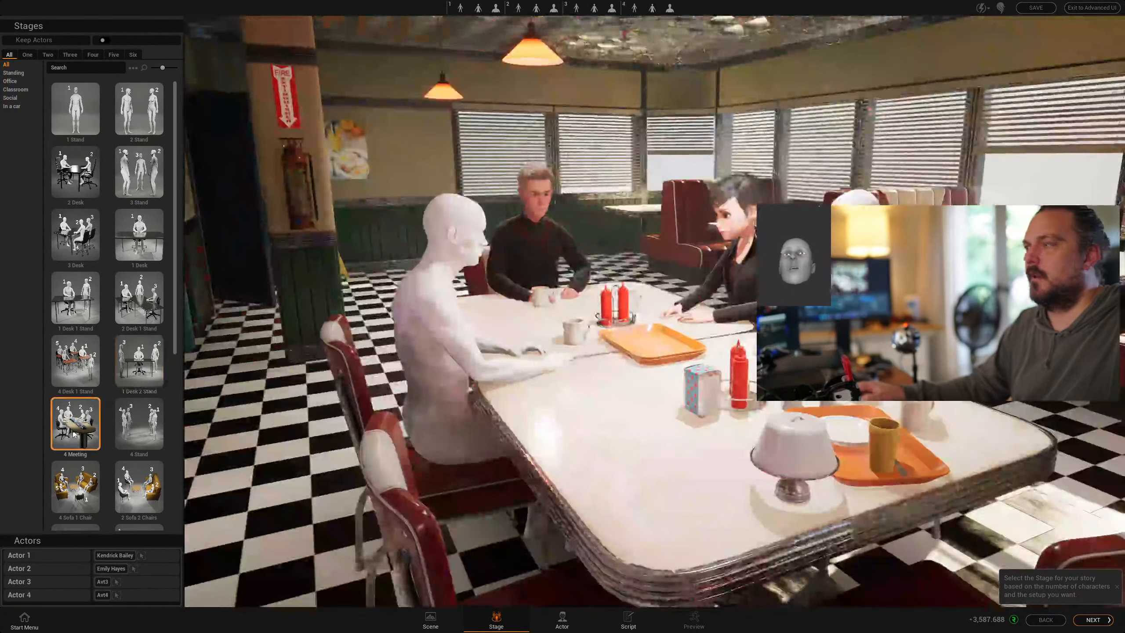
pyautogui.click(133, 176)
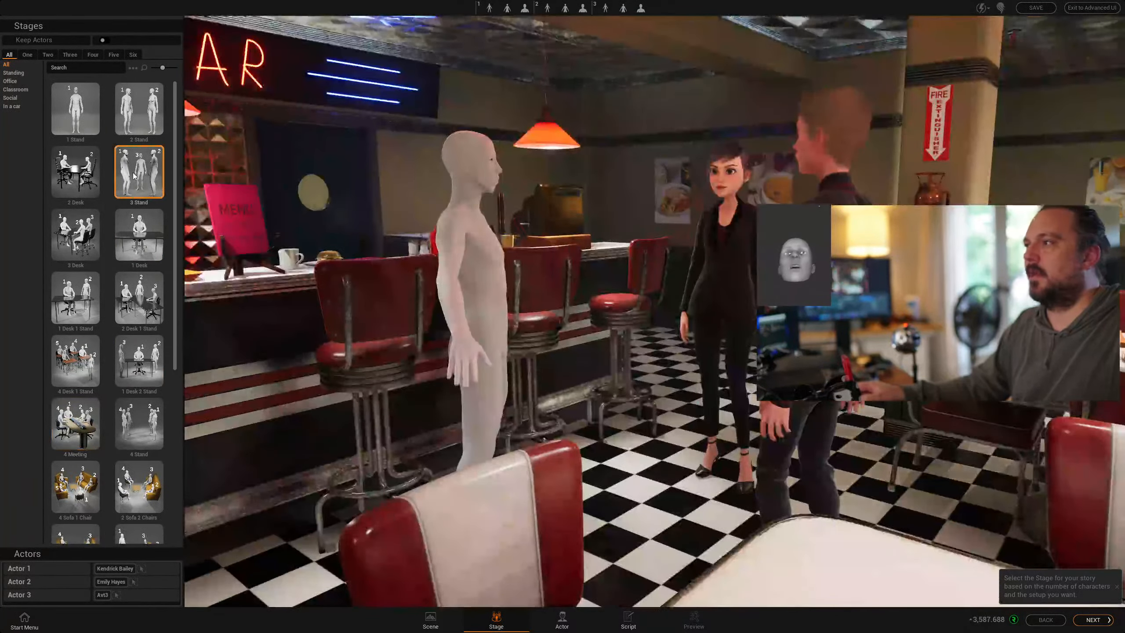
pyautogui.click(138, 110)
pyautogui.click(87, 110)
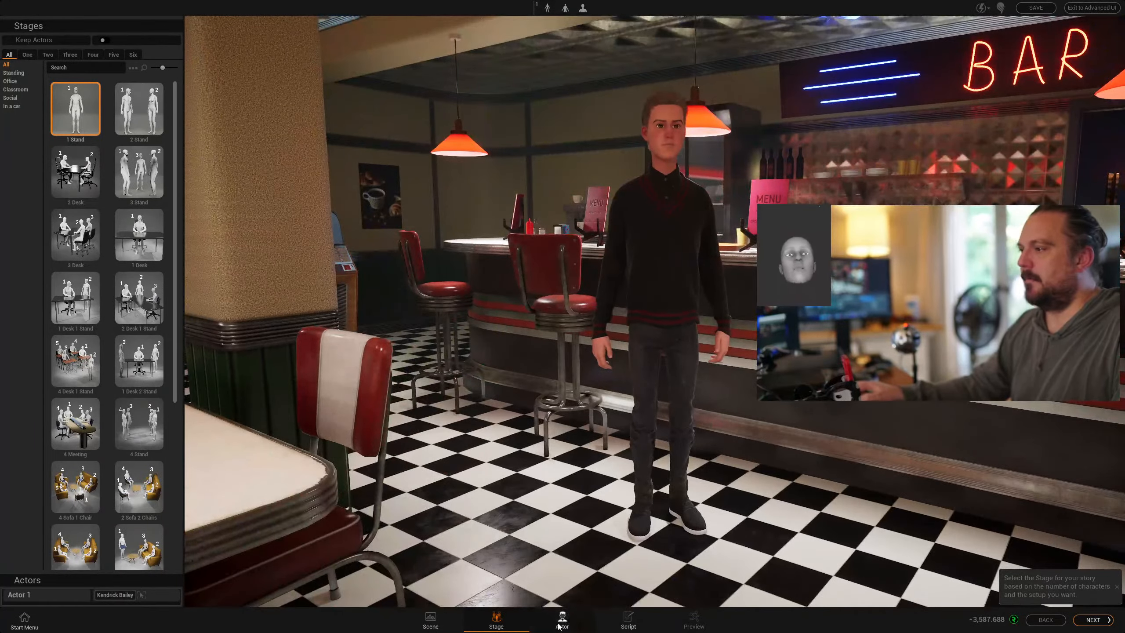
pyautogui.click(560, 622)
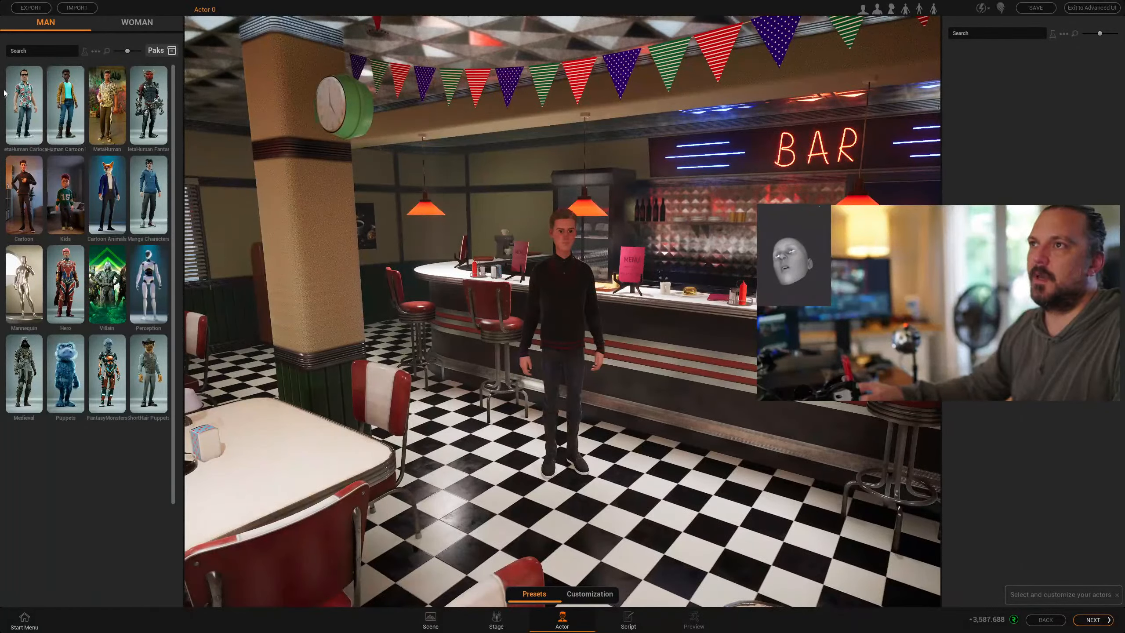
# - Swap the actor for Joseph from MetaHuman Cartoon, in a khaki shirt and shorts
pyautogui.click(24, 105)
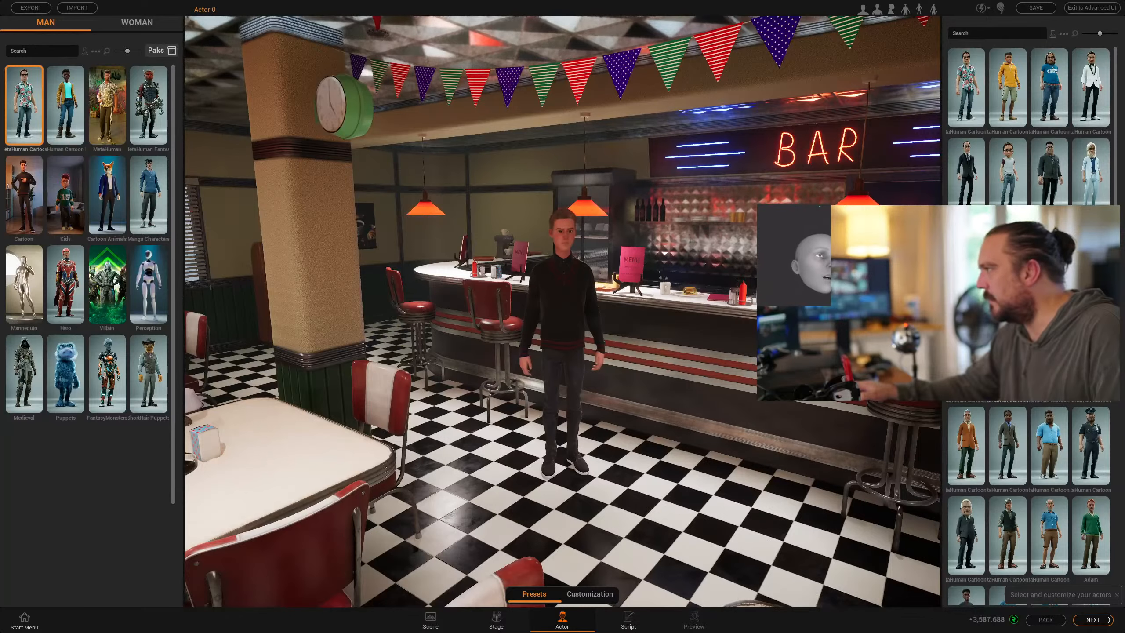
pyautogui.scroll(-3, 1028, 310)
pyautogui.scroll(-3, 1058, 113)
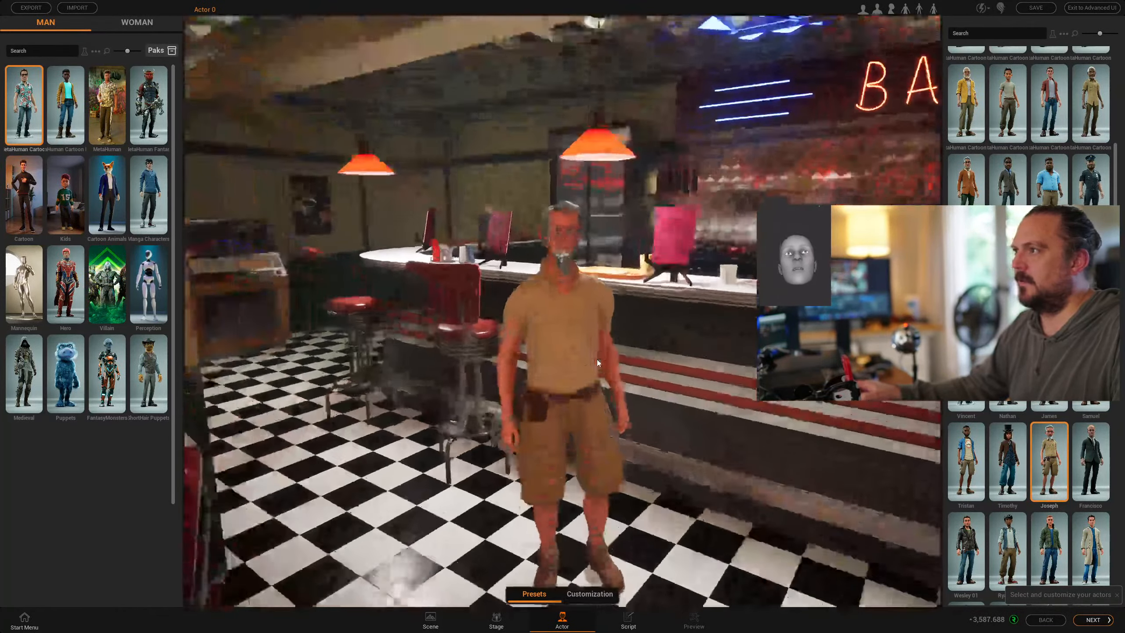
pyautogui.hotkey('alt', 'Tab')
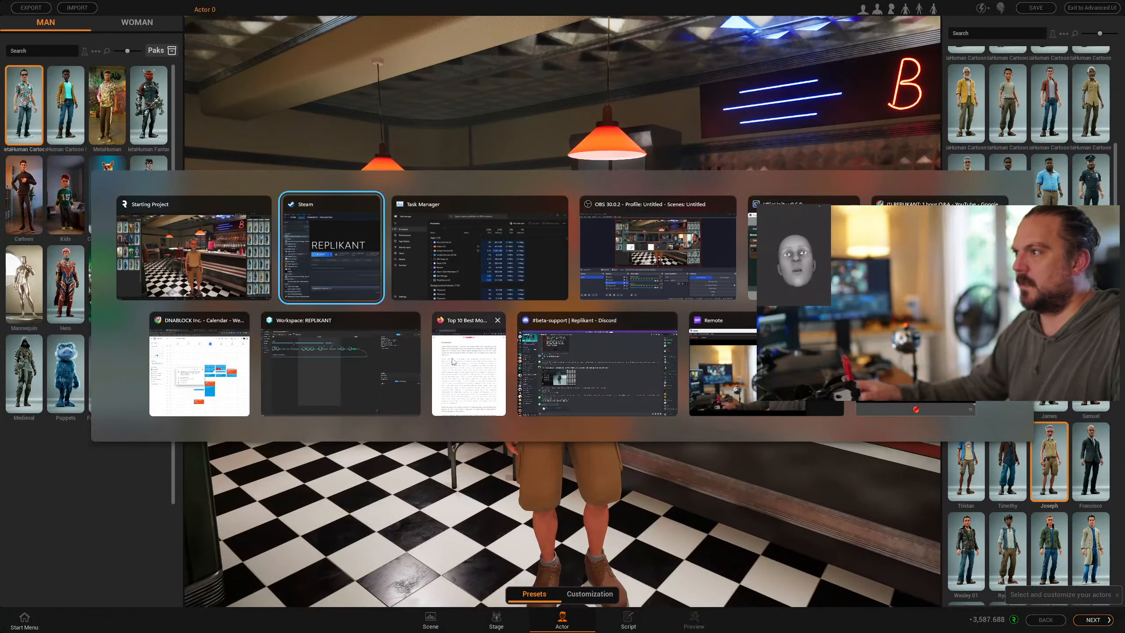
# - Copy the Ezekiel 25:17 monologue opening from Firefox, up to 'the finder of lost children.'
pyautogui.click(468, 363)
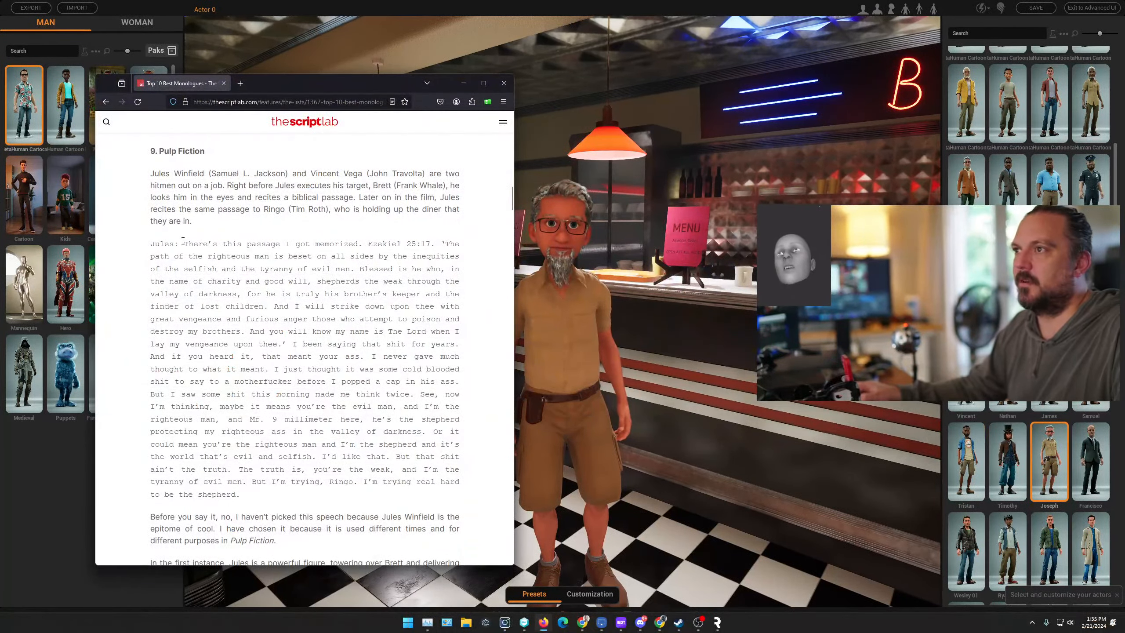
pyautogui.moveTo(187, 242); pyautogui.dragTo(272, 303)
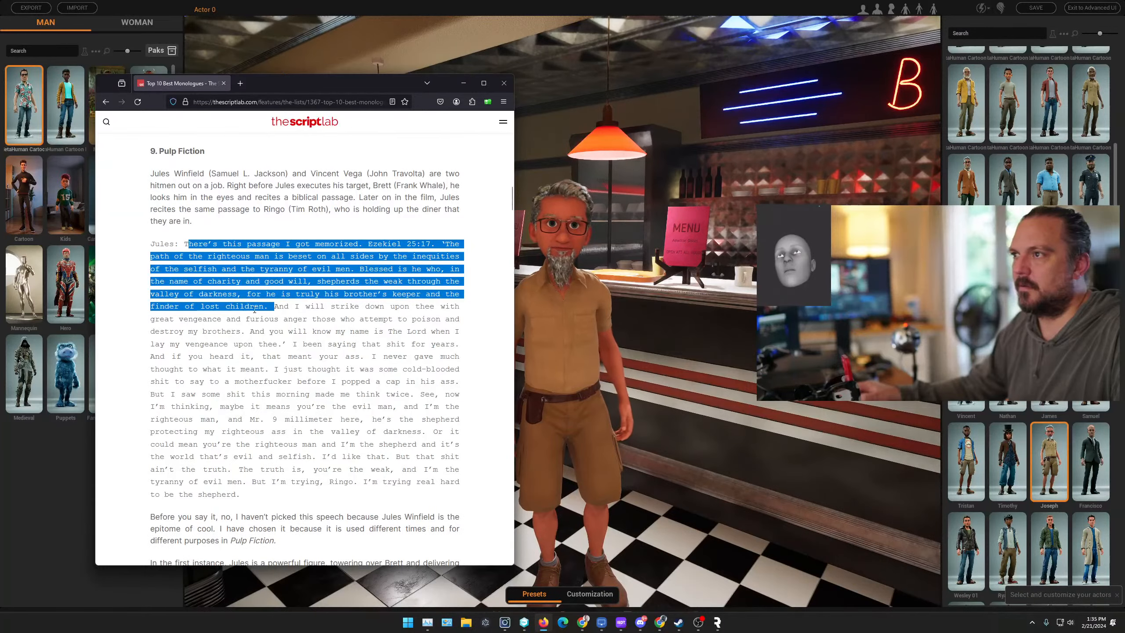
pyautogui.rightClick(255, 310)
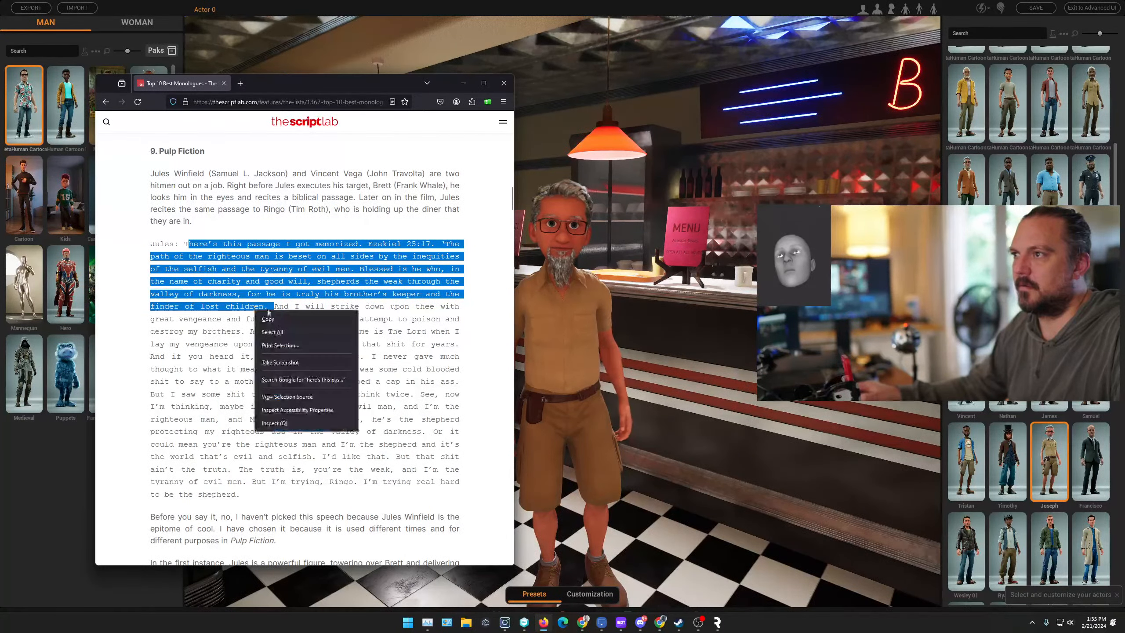
pyautogui.click(280, 321)
pyautogui.click(635, 416)
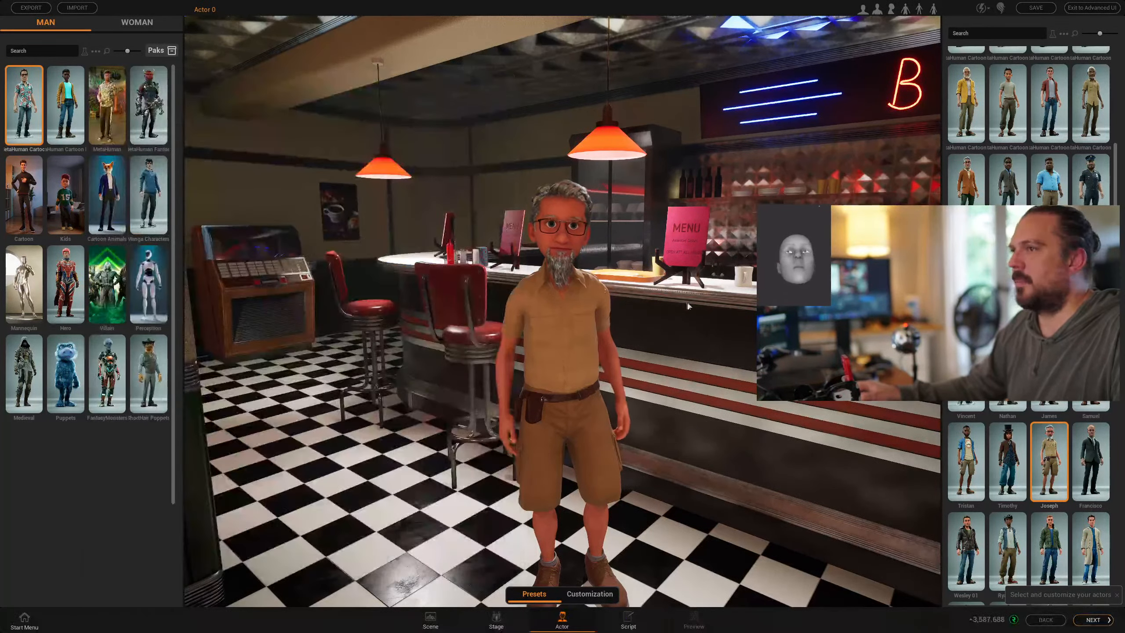
# - Raise the cartoon actor's Lip Sync Multiplier to 1.5
pyautogui.click(586, 594)
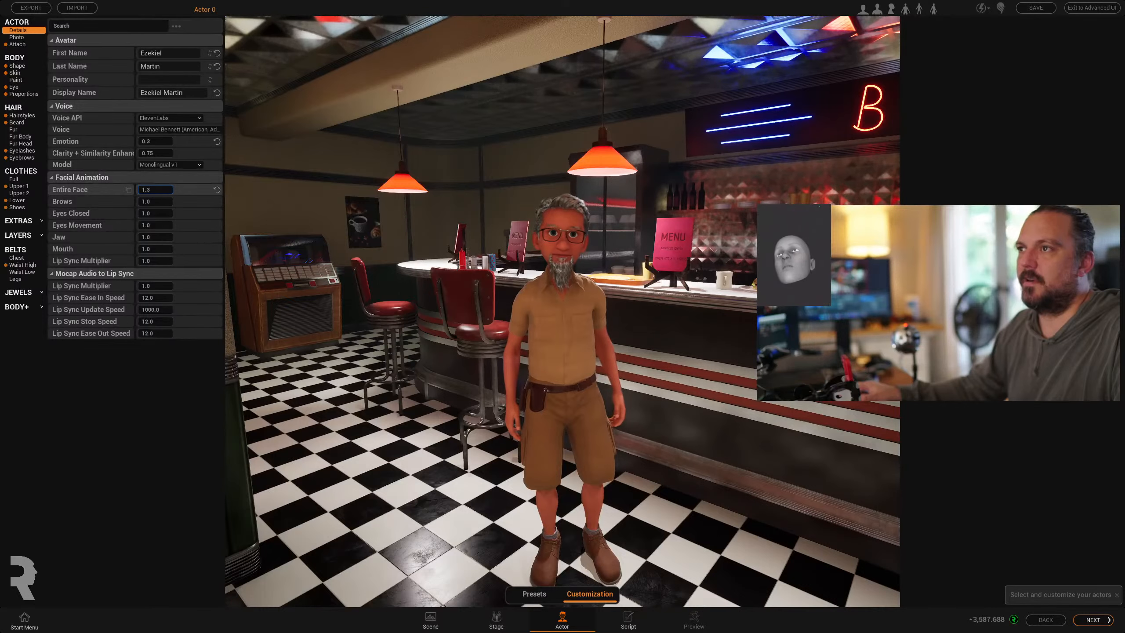
pyautogui.moveTo(150, 261); pyautogui.dragTo(156, 261)
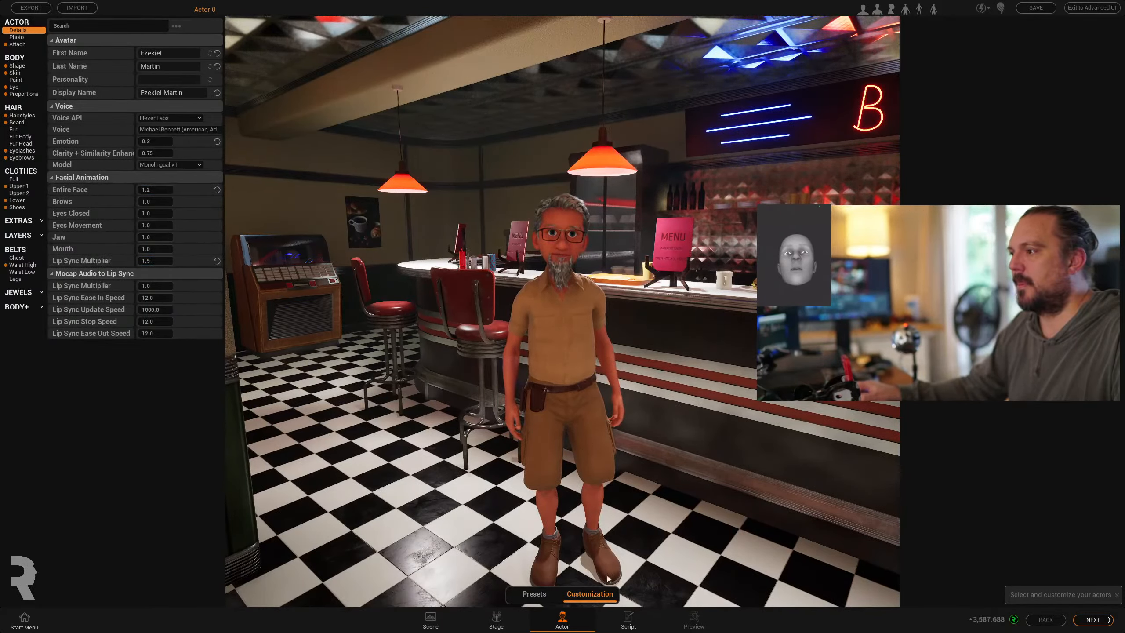
pyautogui.click(634, 628)
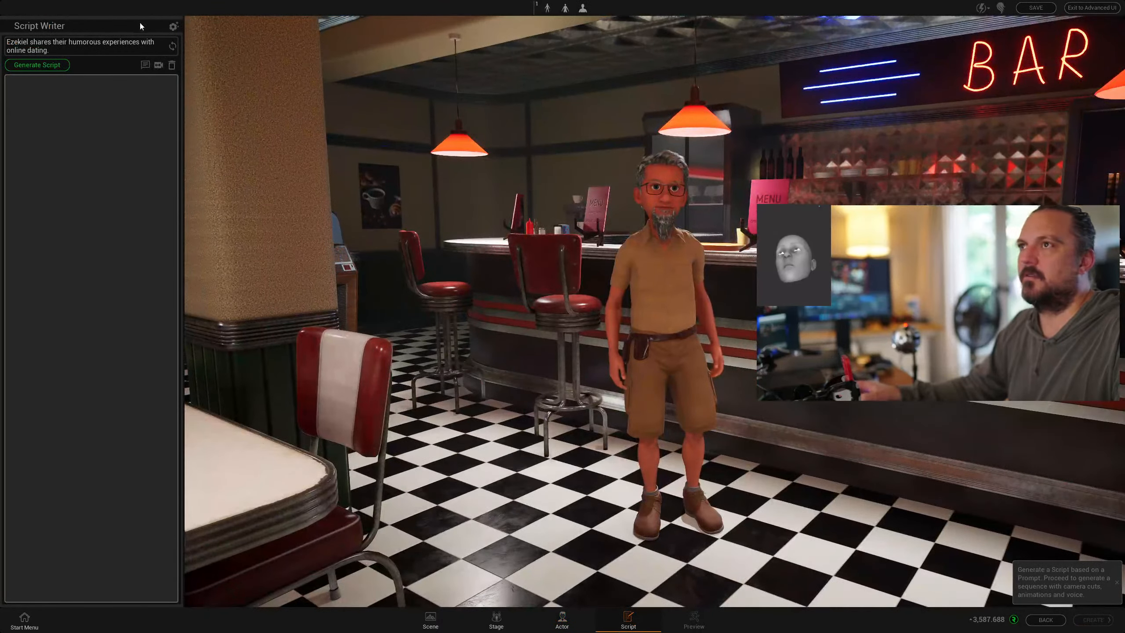
# - Paste the monologue into a dialogue line, then move its second half into a new line
pyautogui.click(144, 67)
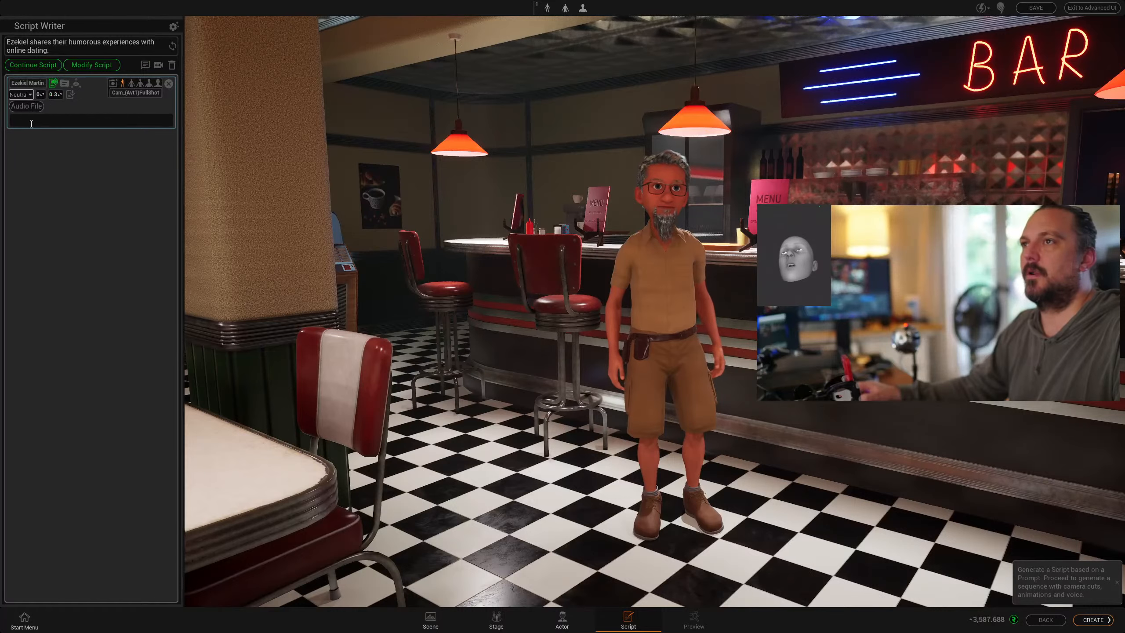
pyautogui.hotkey('ctrl', 'v')
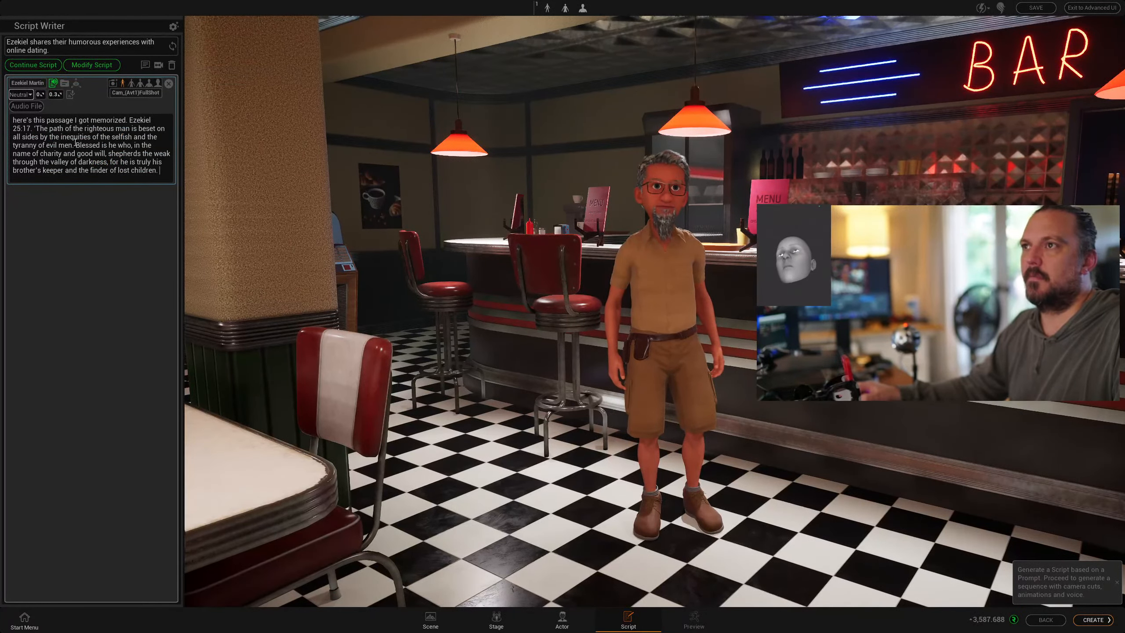
pyautogui.moveTo(75, 143); pyautogui.dragTo(168, 173)
pyautogui.hotkey('ctrl', 'x')
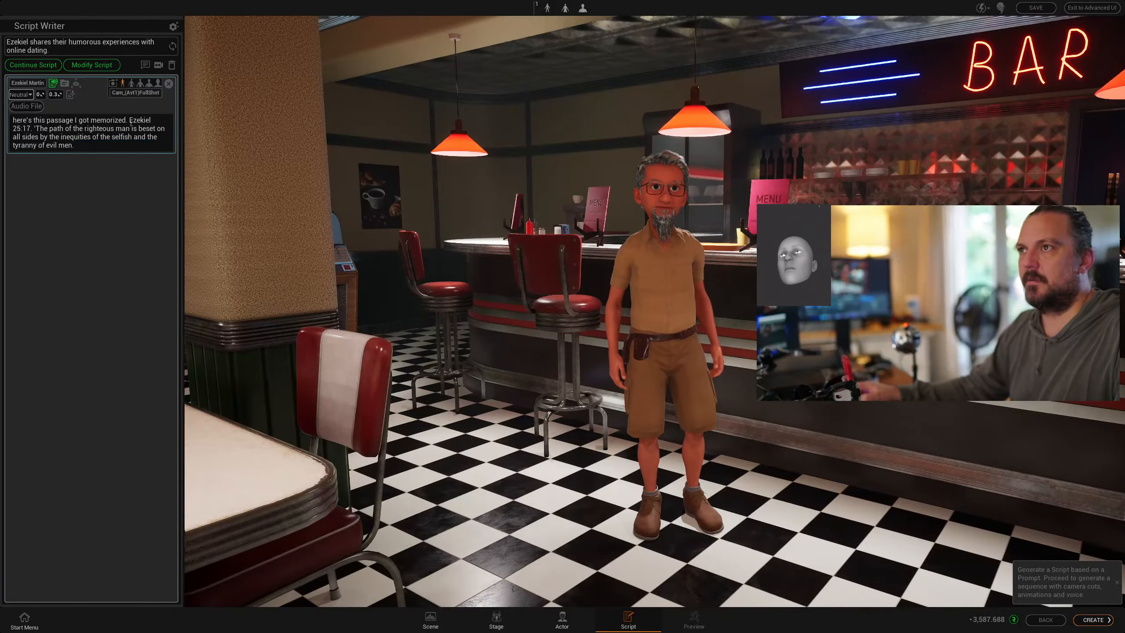
pyautogui.click(145, 65)
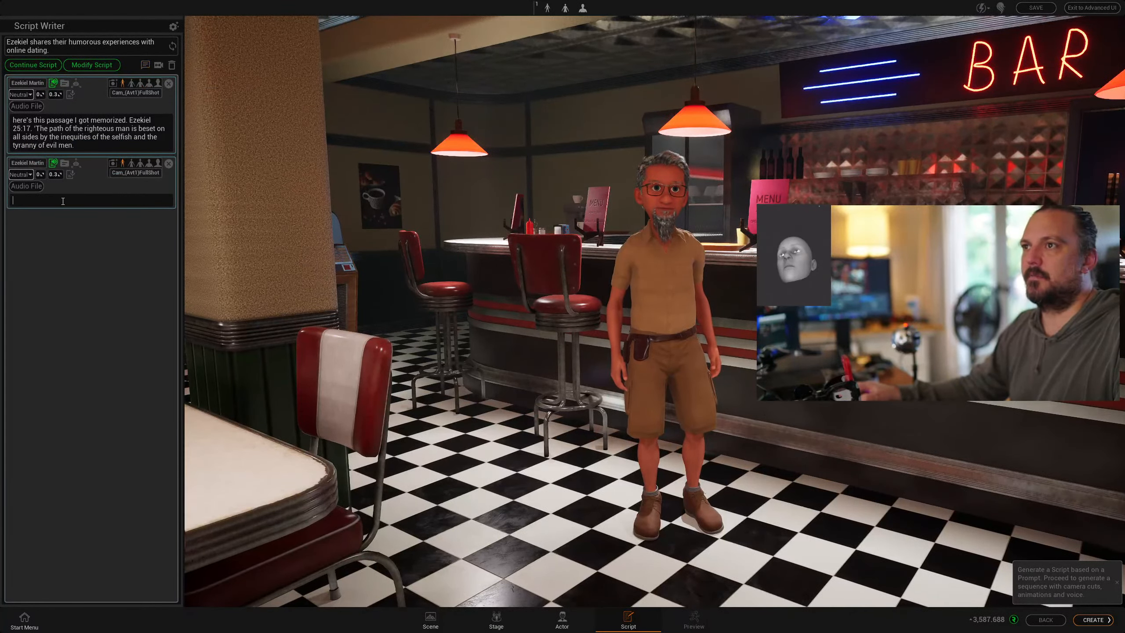
pyautogui.hotkey('ctrl', 'v')
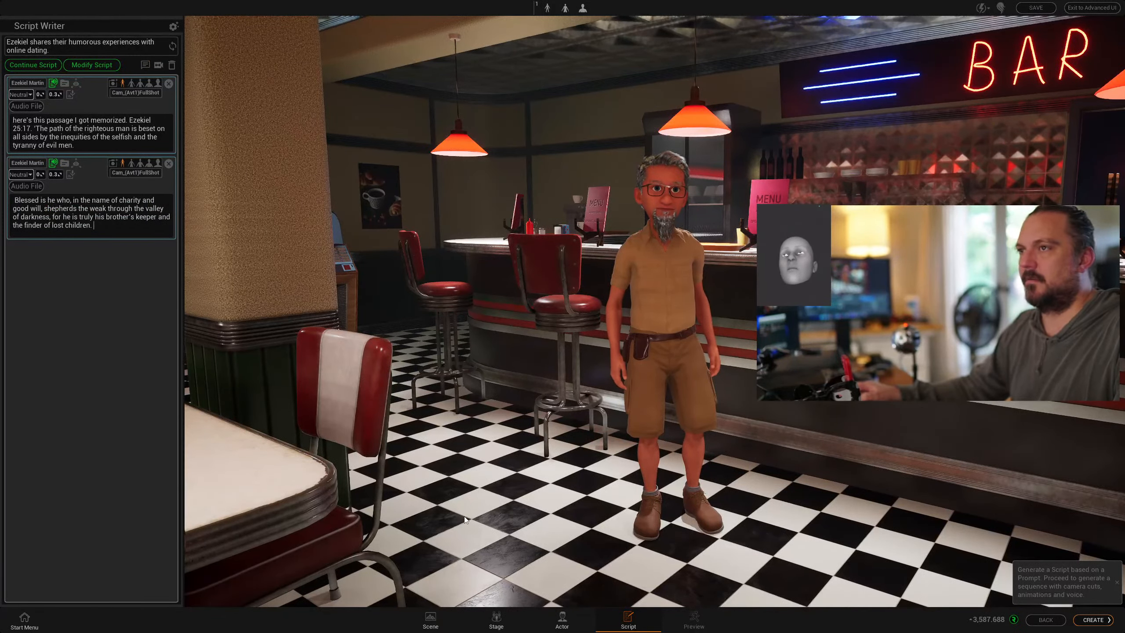
pyautogui.hotkey('alt', 'Tab')
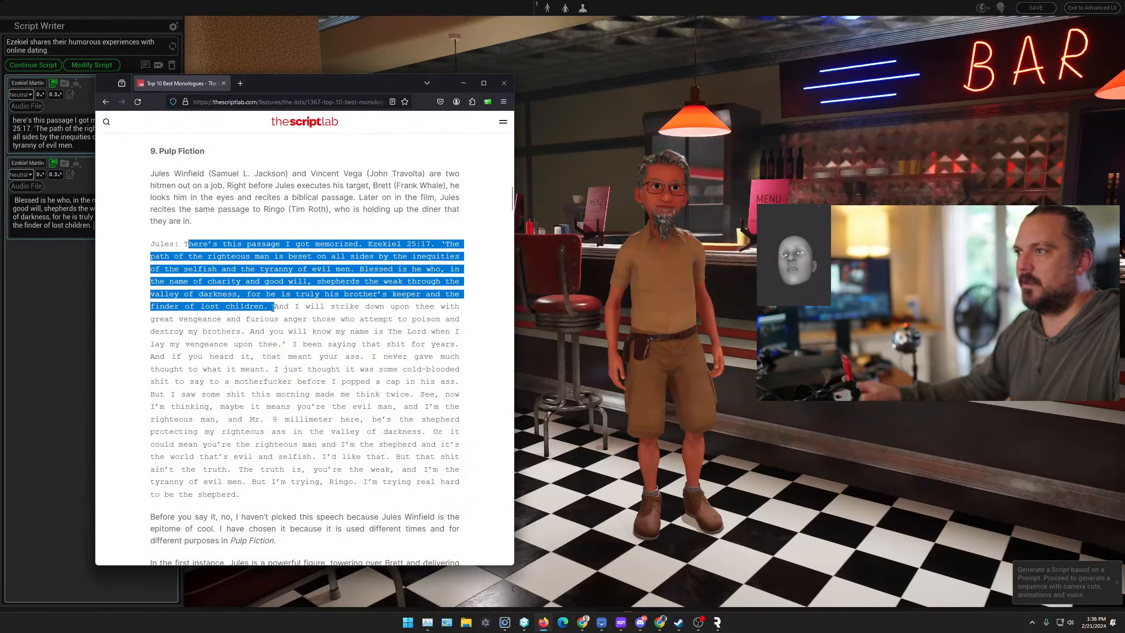
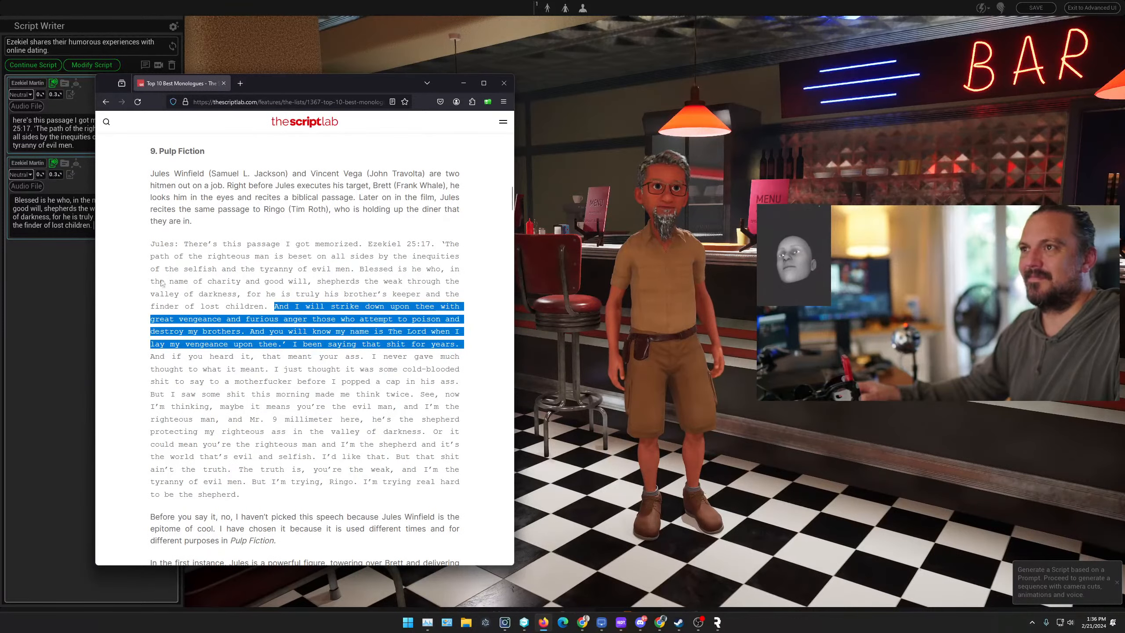
# - Back in Replikant, add an empty third dialogue line for Ezekiel
pyautogui.hotkey('alt', 'Tab')
pyautogui.click(130, 82)
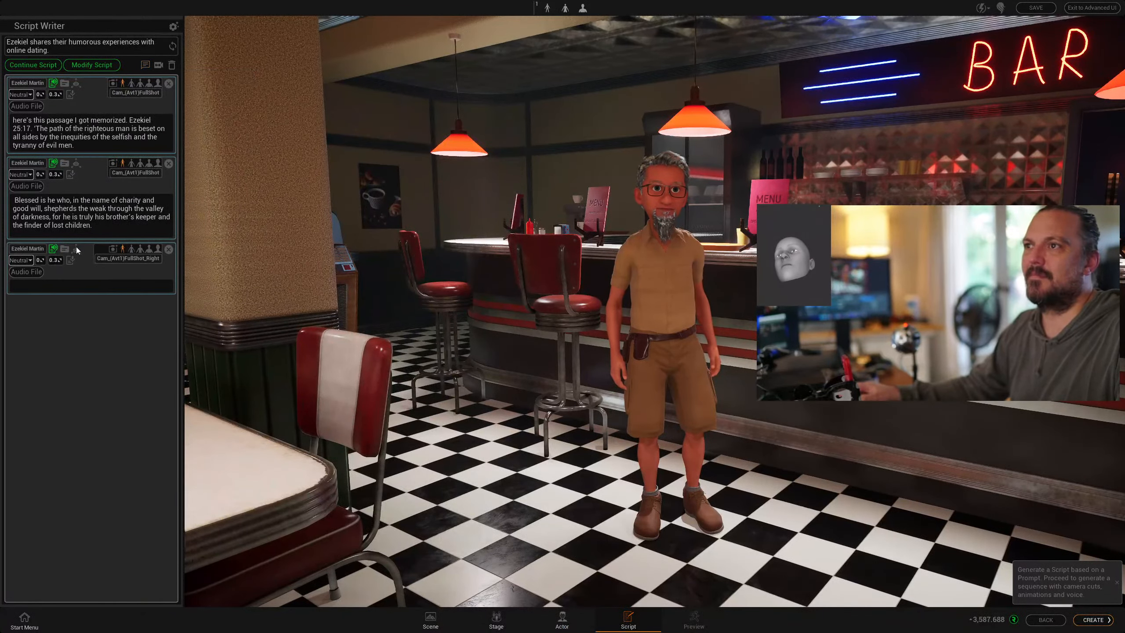
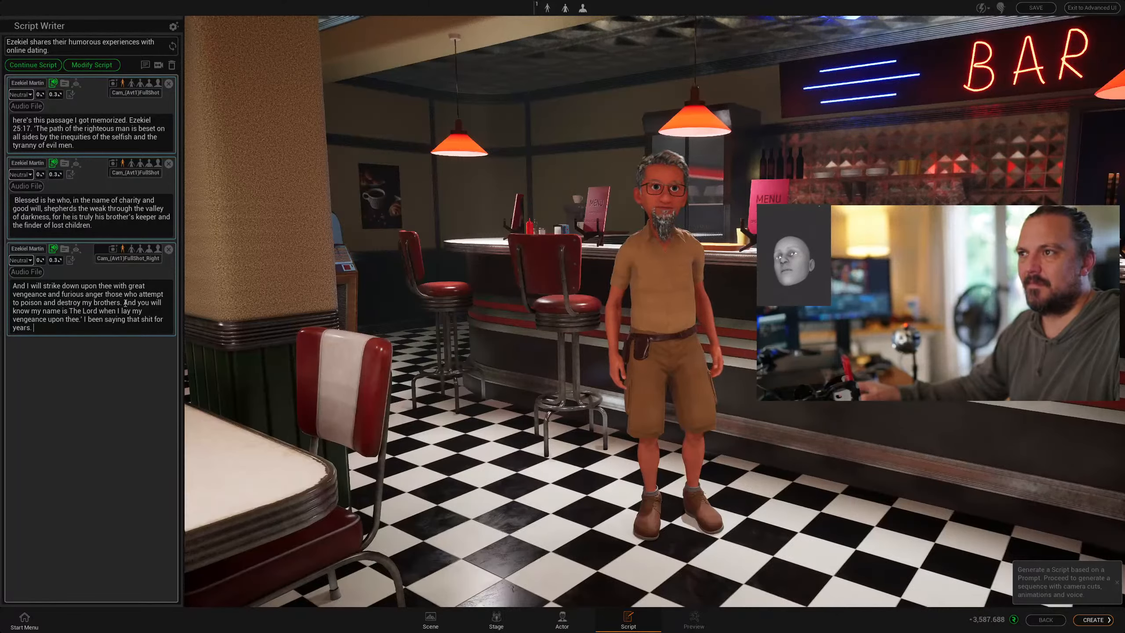
# - Move the passage from 'And you will know my name' onward out of the third line into a new fourth Ezekiel line
pyautogui.moveTo(137, 306); pyautogui.dragTo(164, 326)
pyautogui.hotkey('ctrl', 'c')
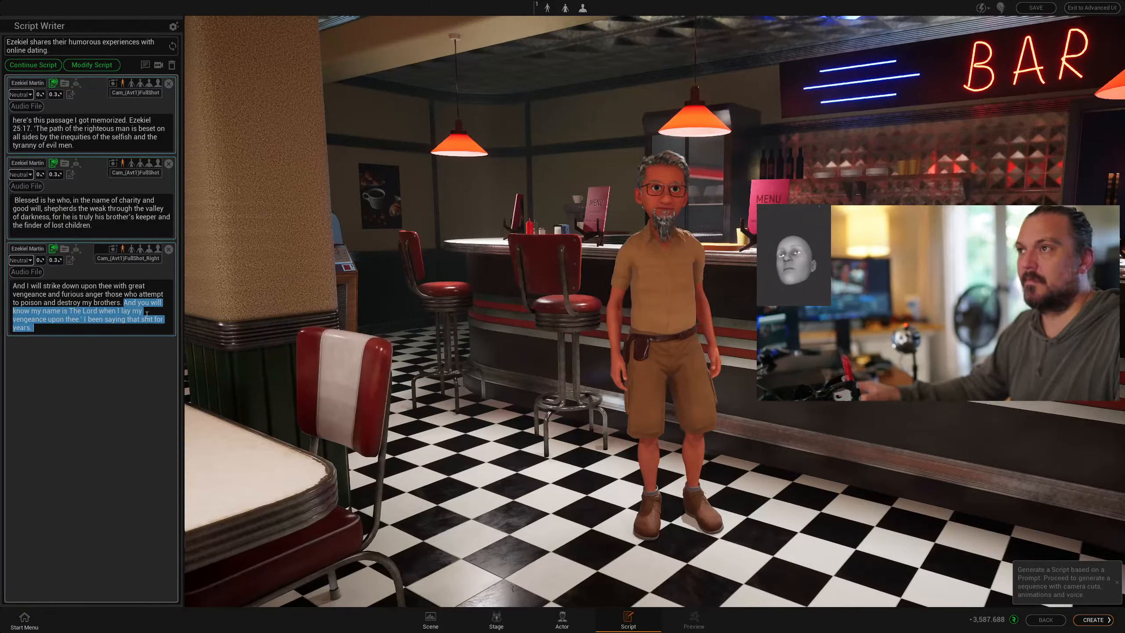
pyautogui.press('BackSpace')
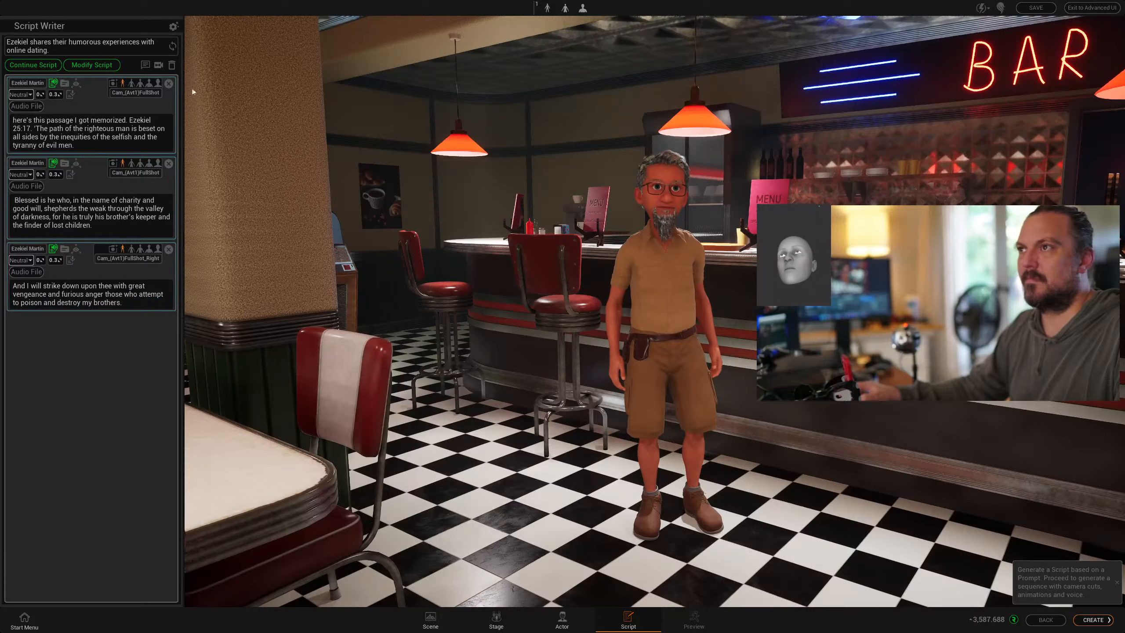
pyautogui.click(146, 65)
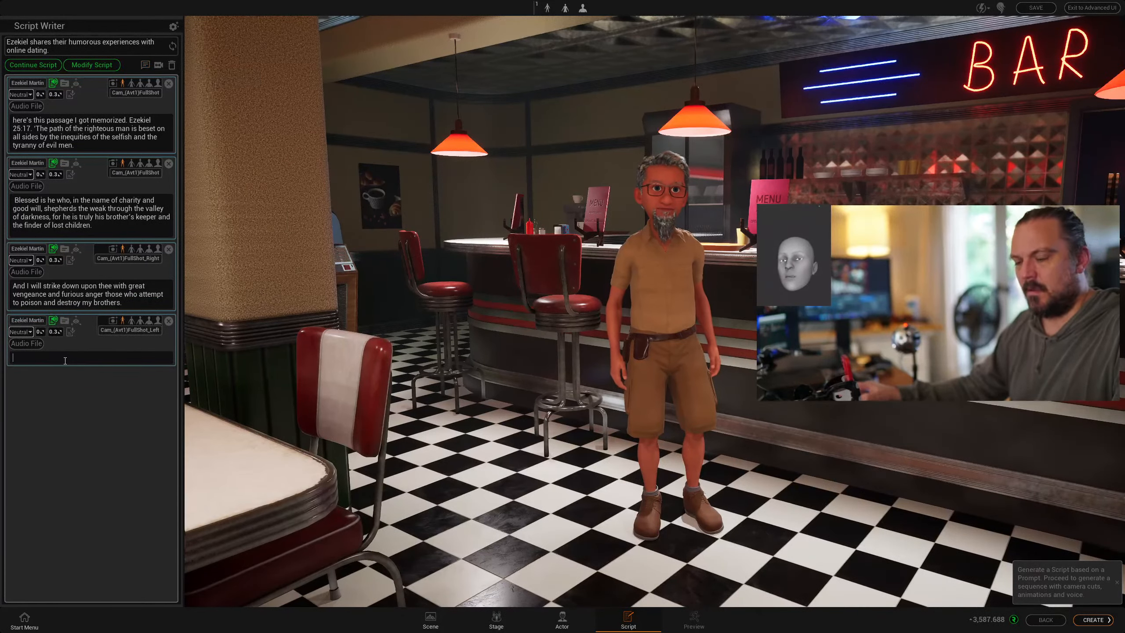
pyautogui.hotkey('ctrl', 'v')
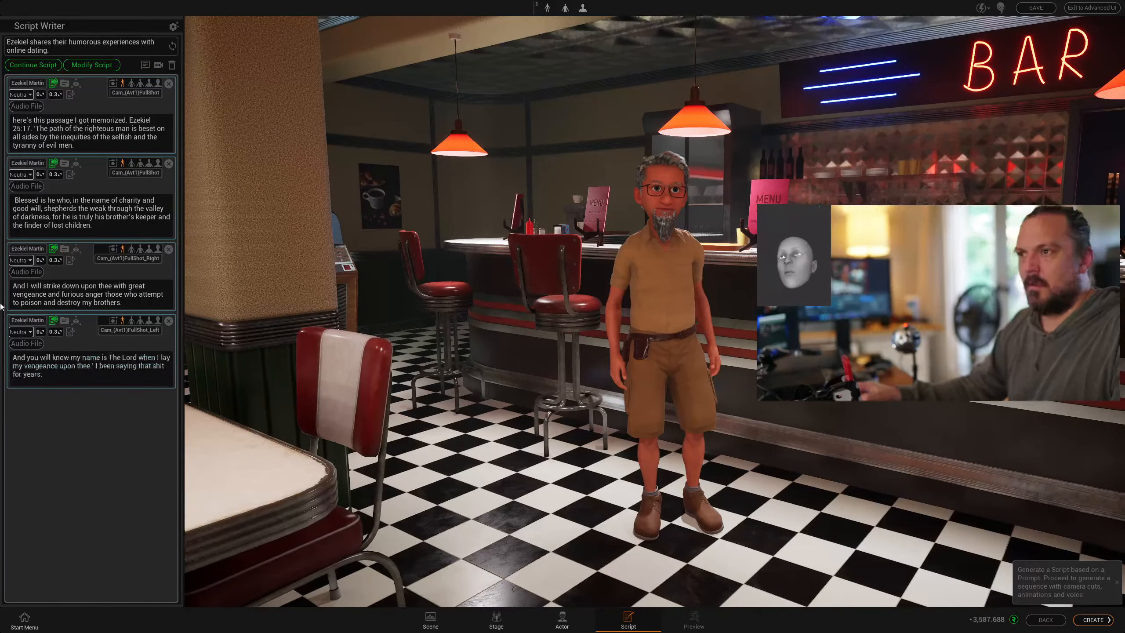
# - Set the line emotions: fourth Frustrated, third Angry, second Sad
pyautogui.click(30, 332)
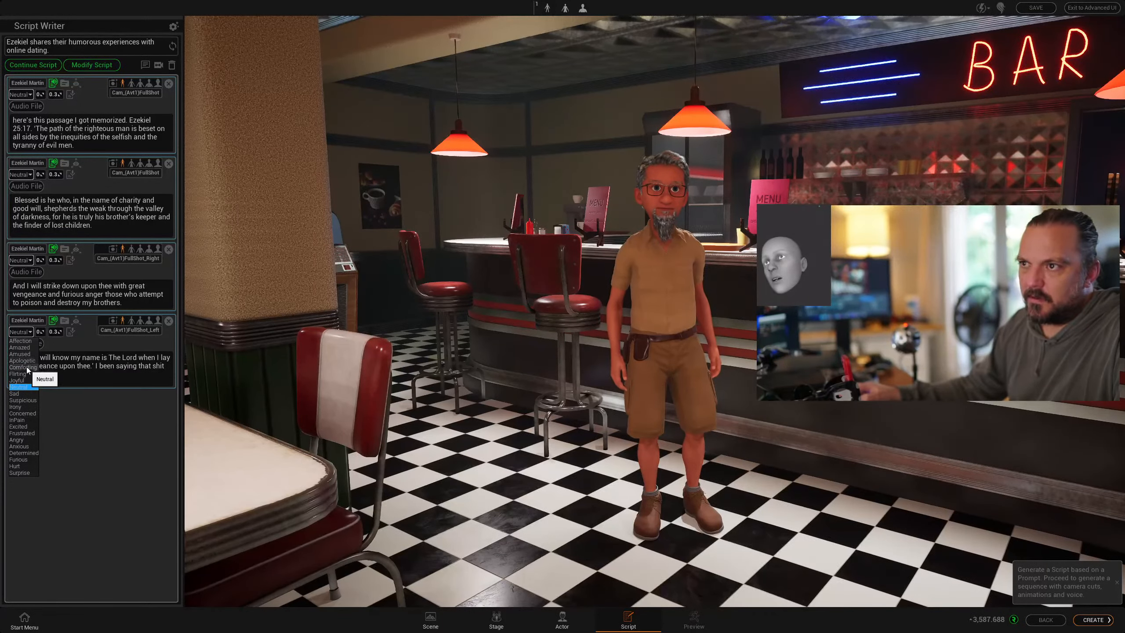
pyautogui.click(30, 432)
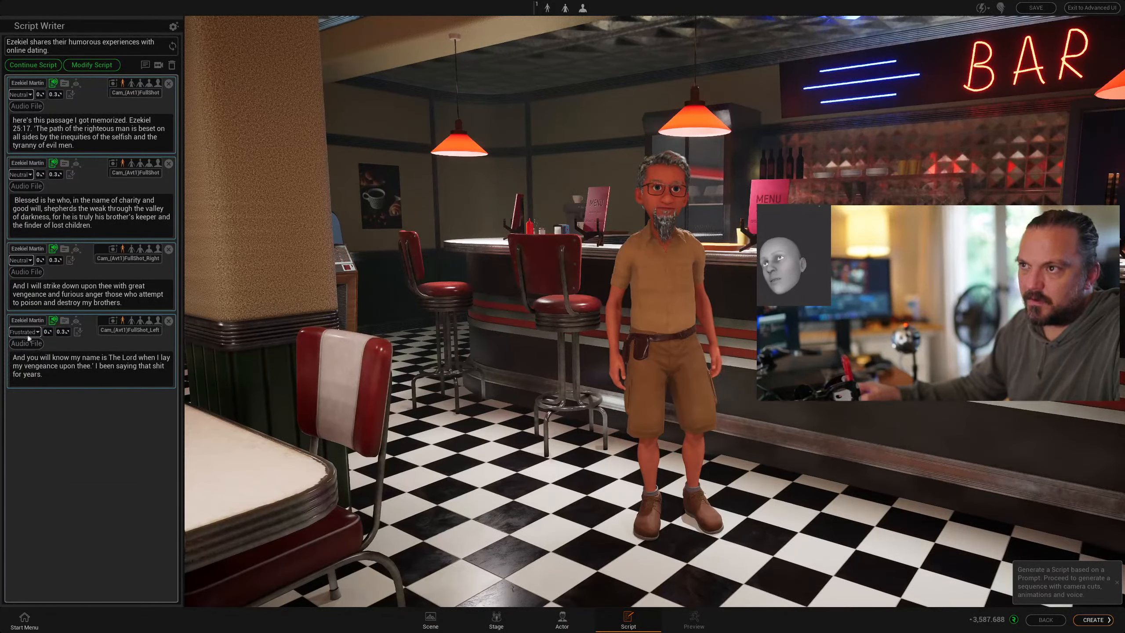
pyautogui.click(21, 262)
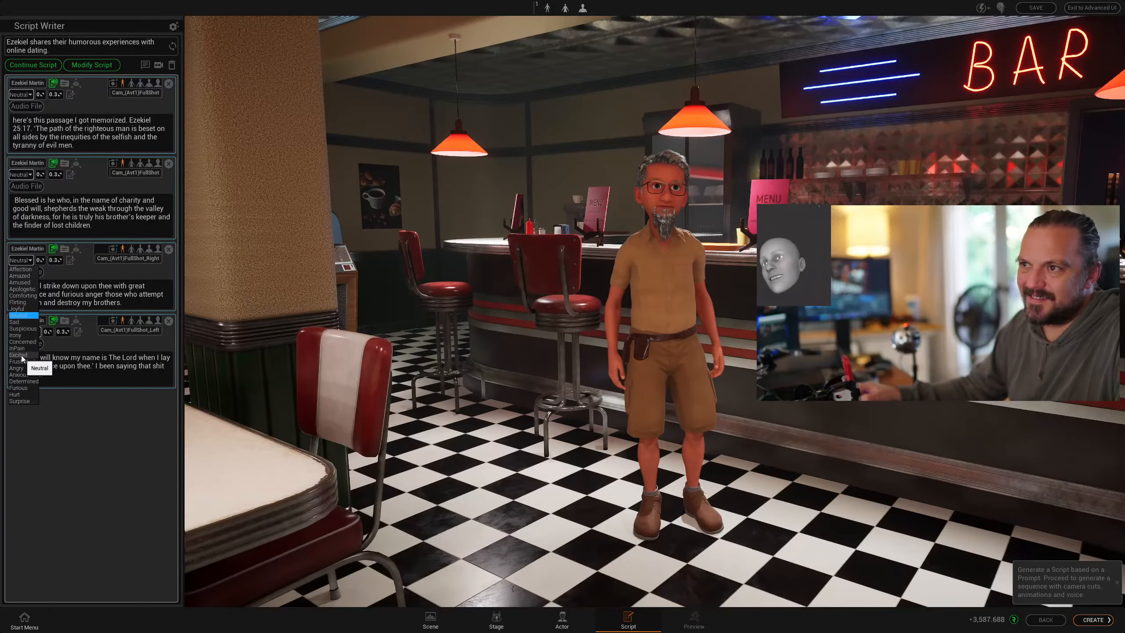
pyautogui.click(18, 368)
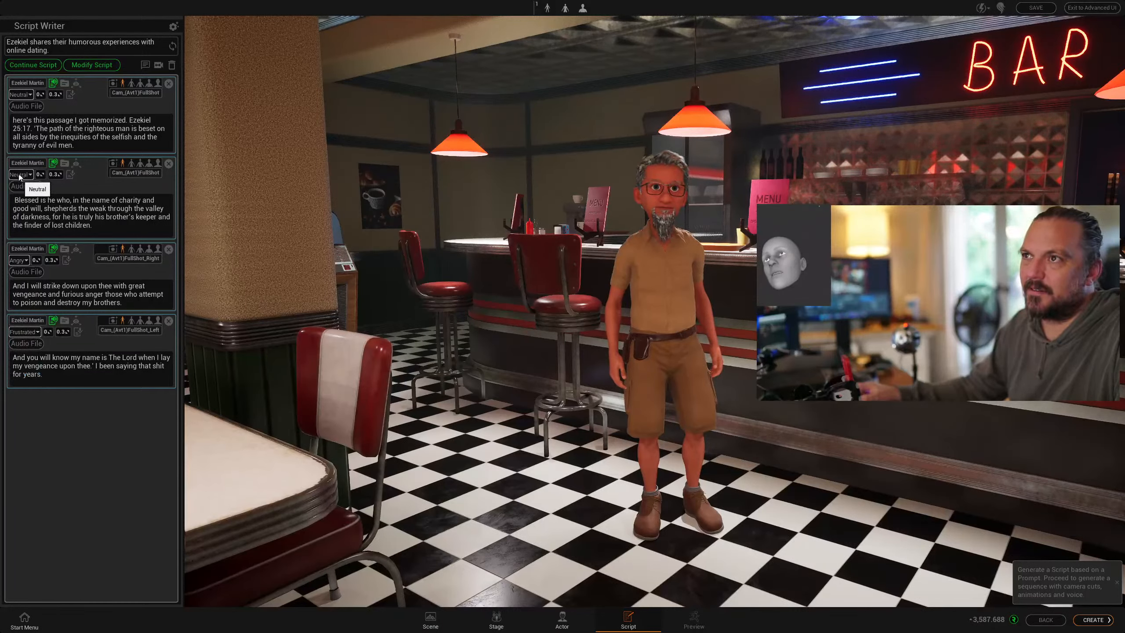
pyautogui.click(19, 176)
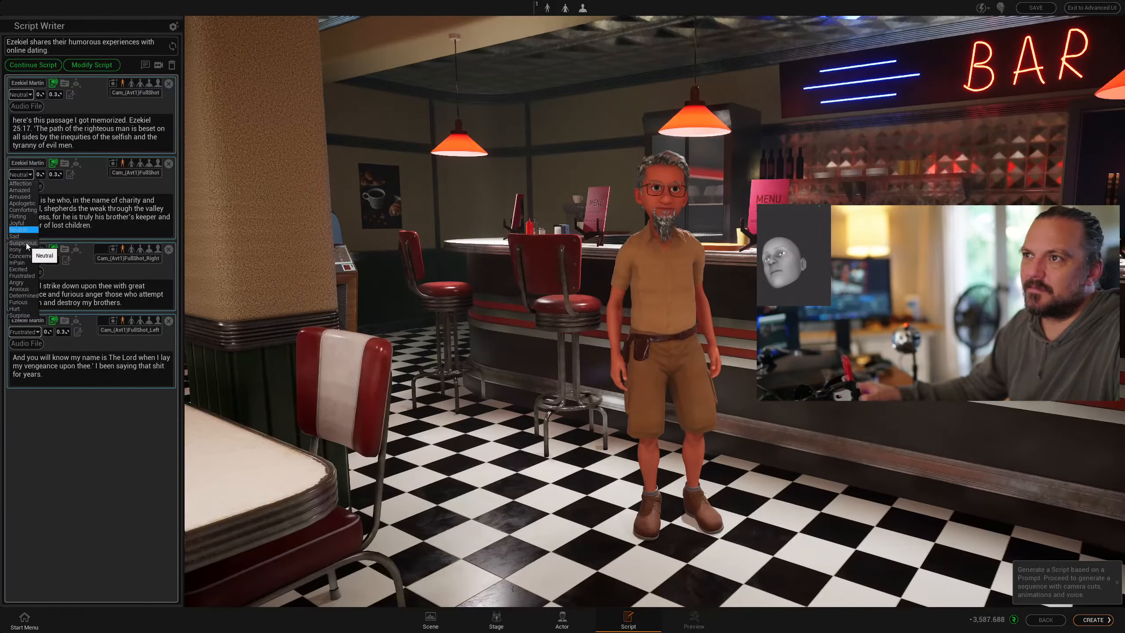
pyautogui.click(24, 237)
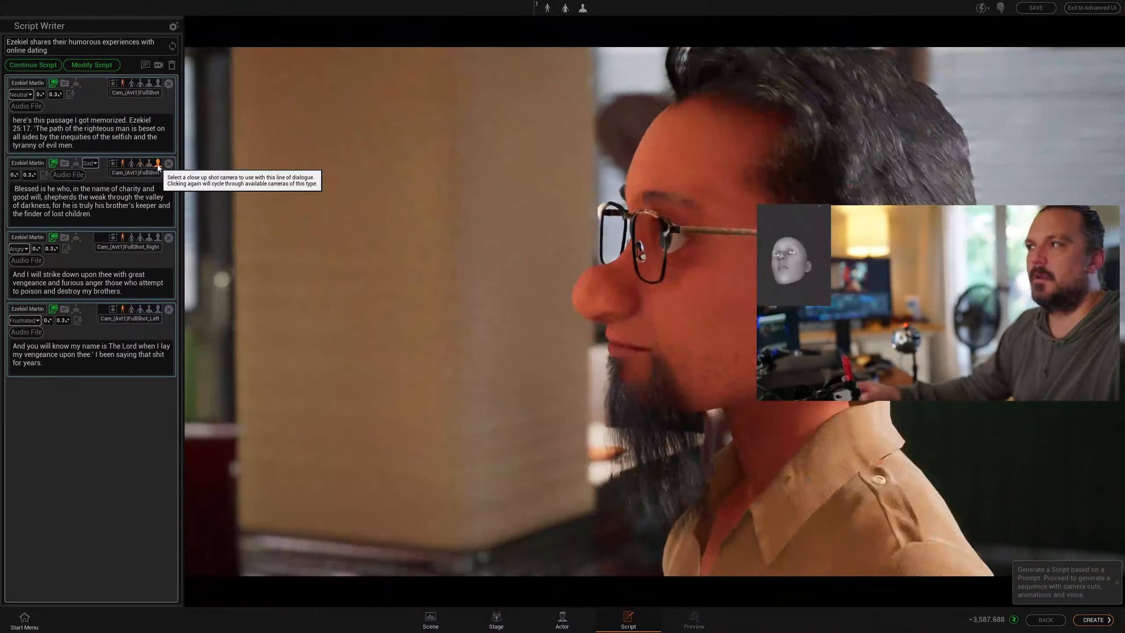
# - Assign close-up to line two, medium to line three, and full-medium to line four
pyautogui.click(158, 163)
pyautogui.click(141, 250)
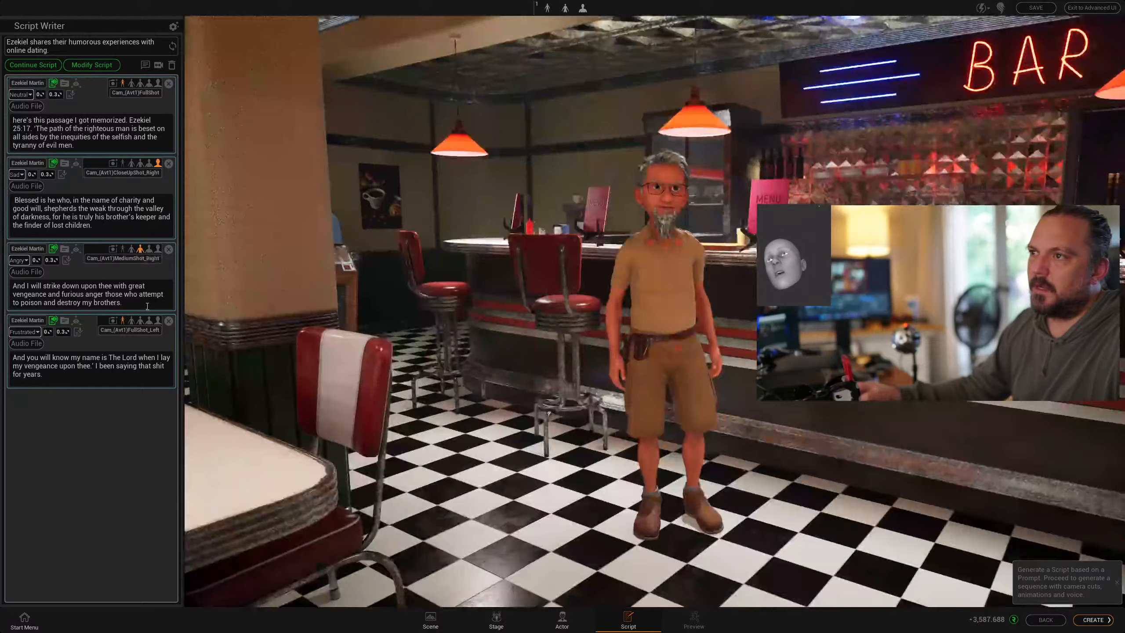
pyautogui.click(131, 320)
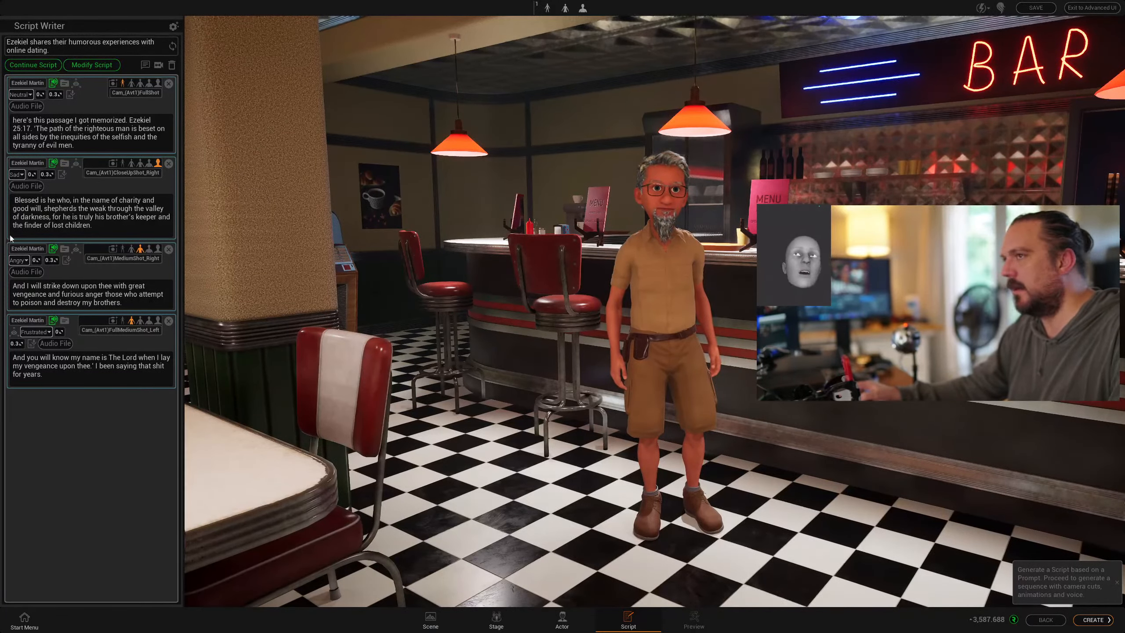
# - Create the animated diner sequence, accepting the AI token cost
pyautogui.click(1093, 620)
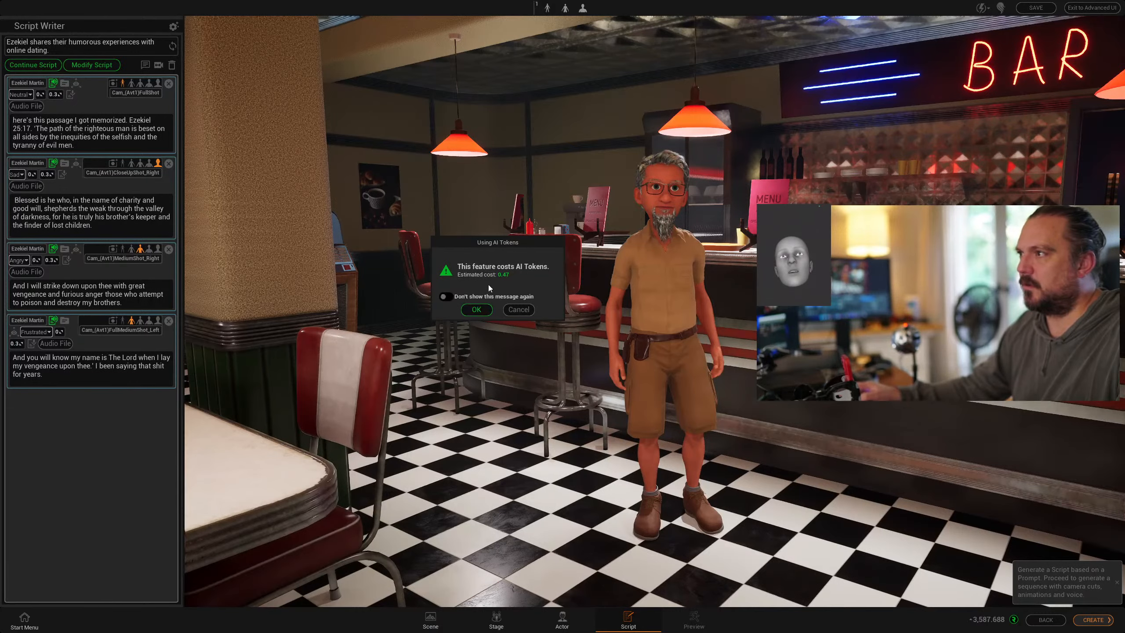
pyautogui.click(477, 310)
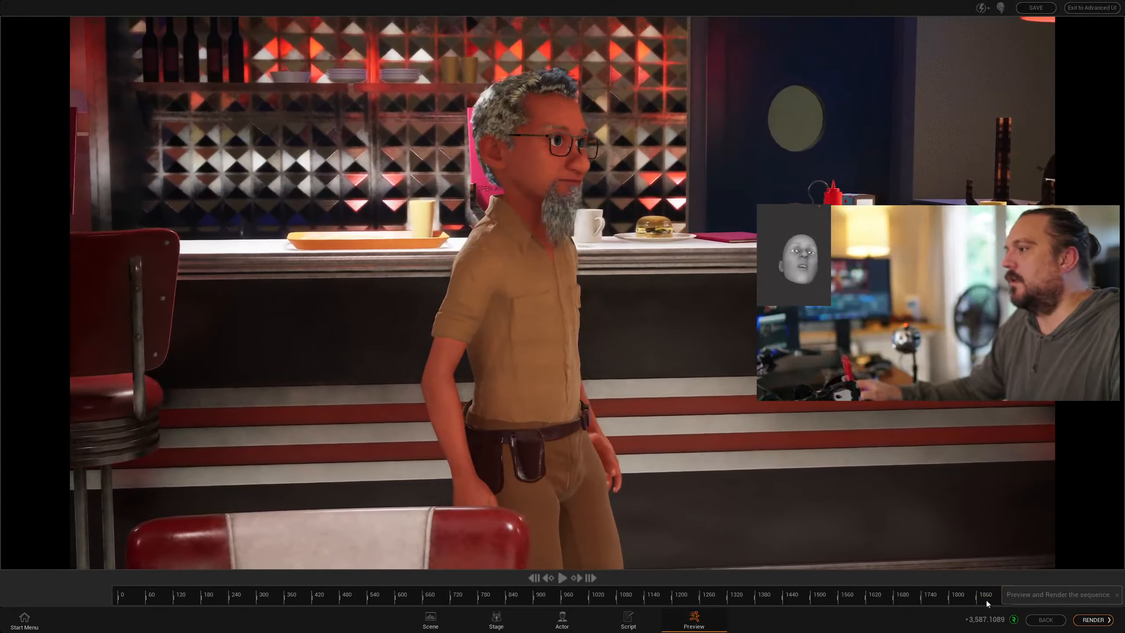
# - Scrub the preview timeline back to view Ezekiel mid-monologue
pyautogui.moveTo(947, 594); pyautogui.dragTo(331, 592)
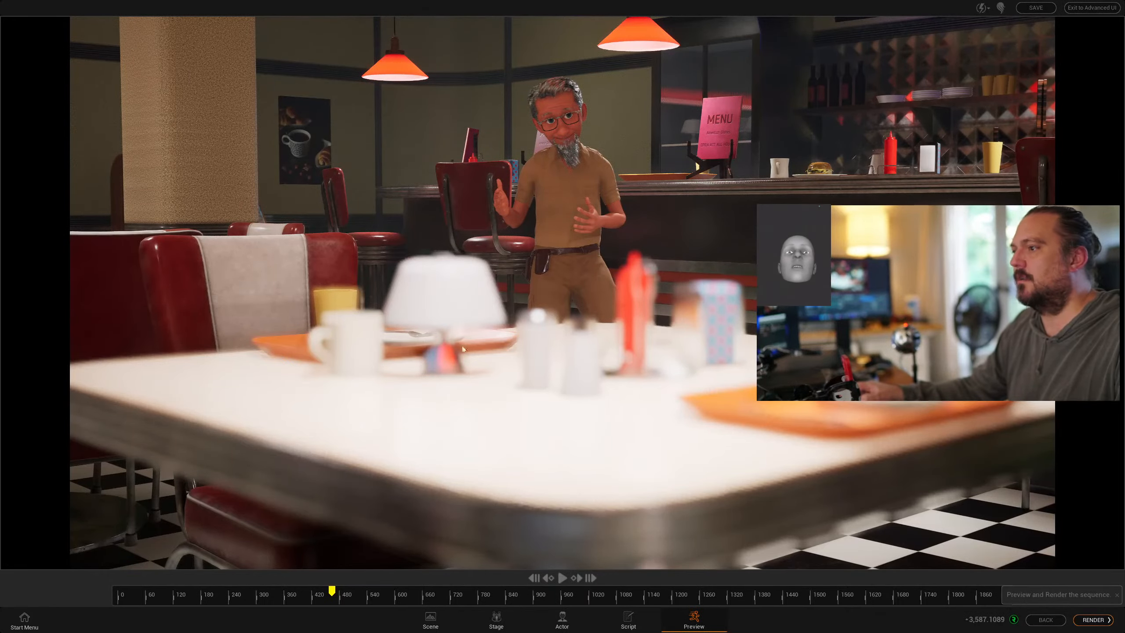
# - Revisit the Scene, Actor and Script steps, then return to Preview
pyautogui.click(429, 620)
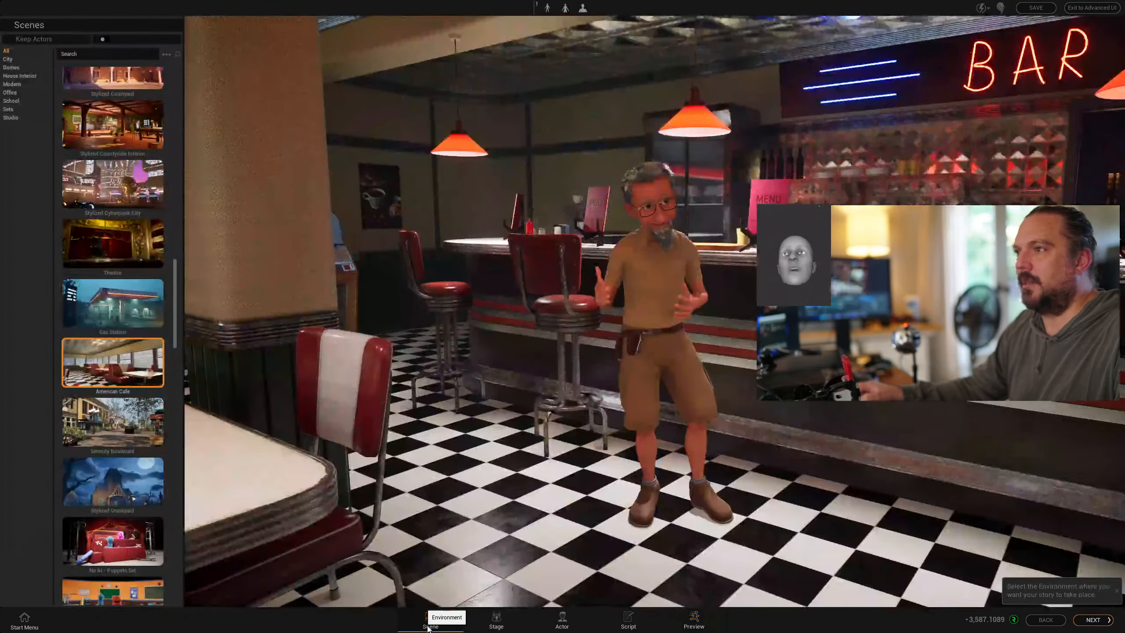
pyautogui.click(562, 619)
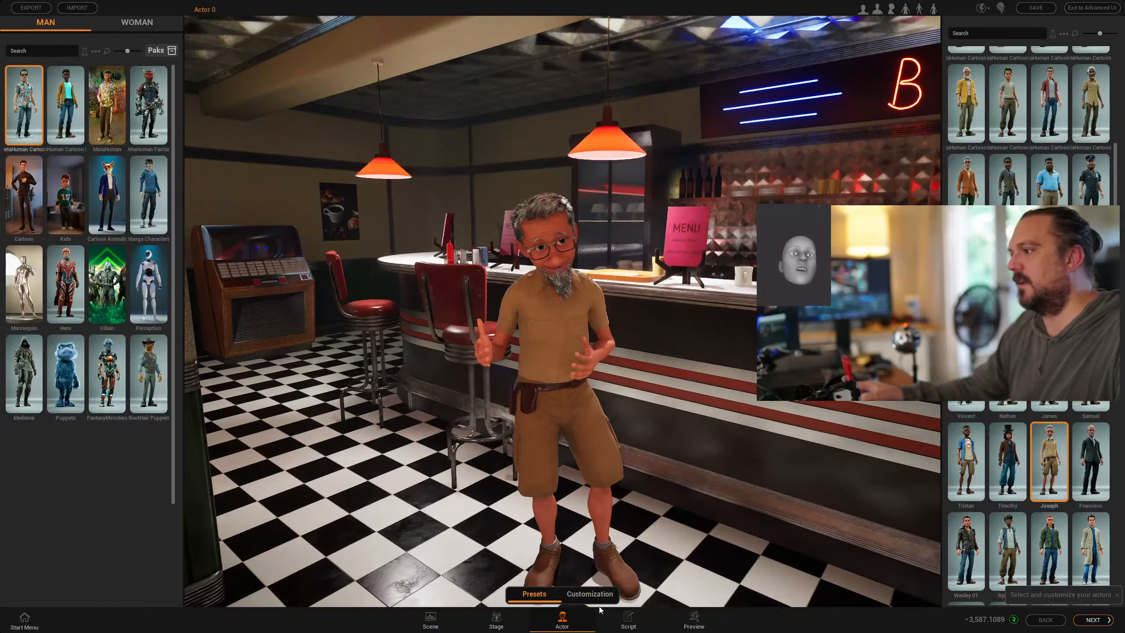
pyautogui.click(629, 618)
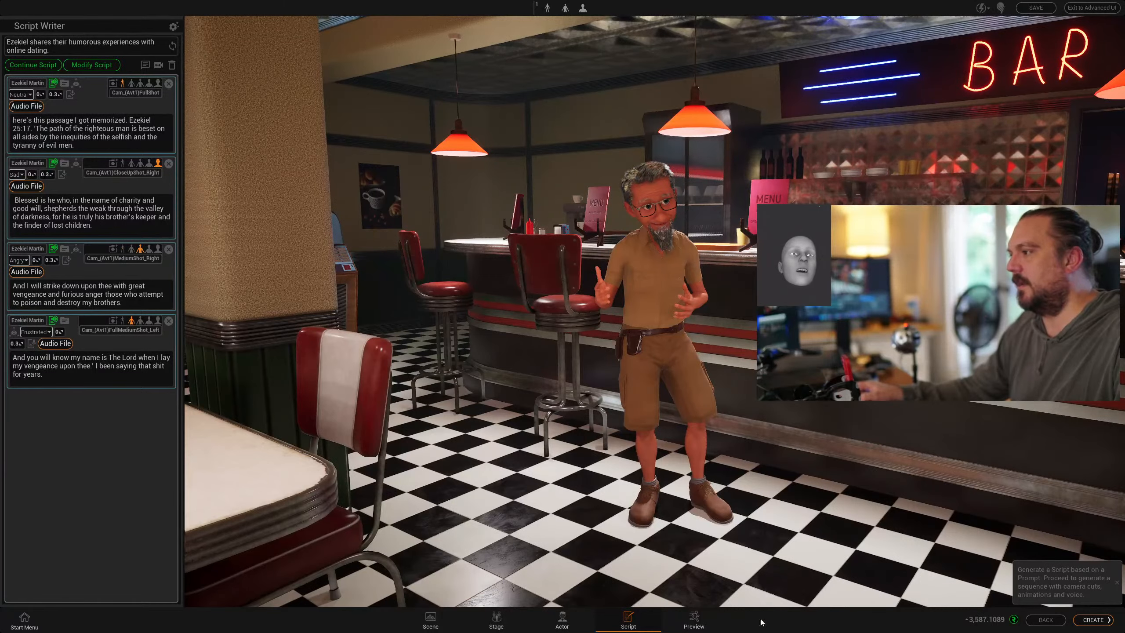
pyautogui.click(707, 626)
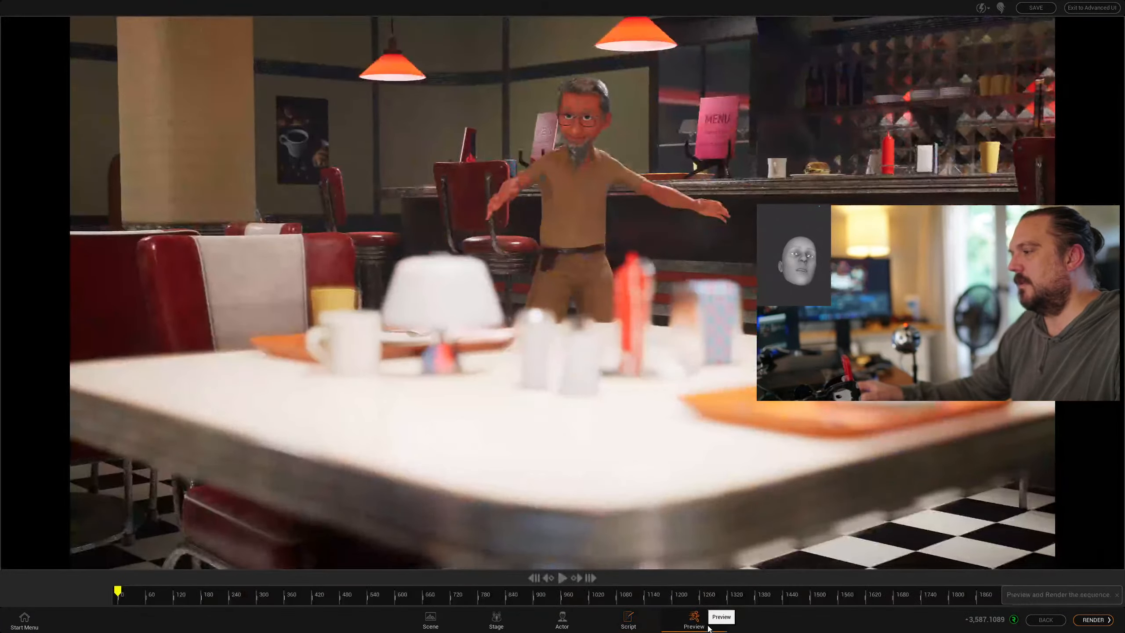
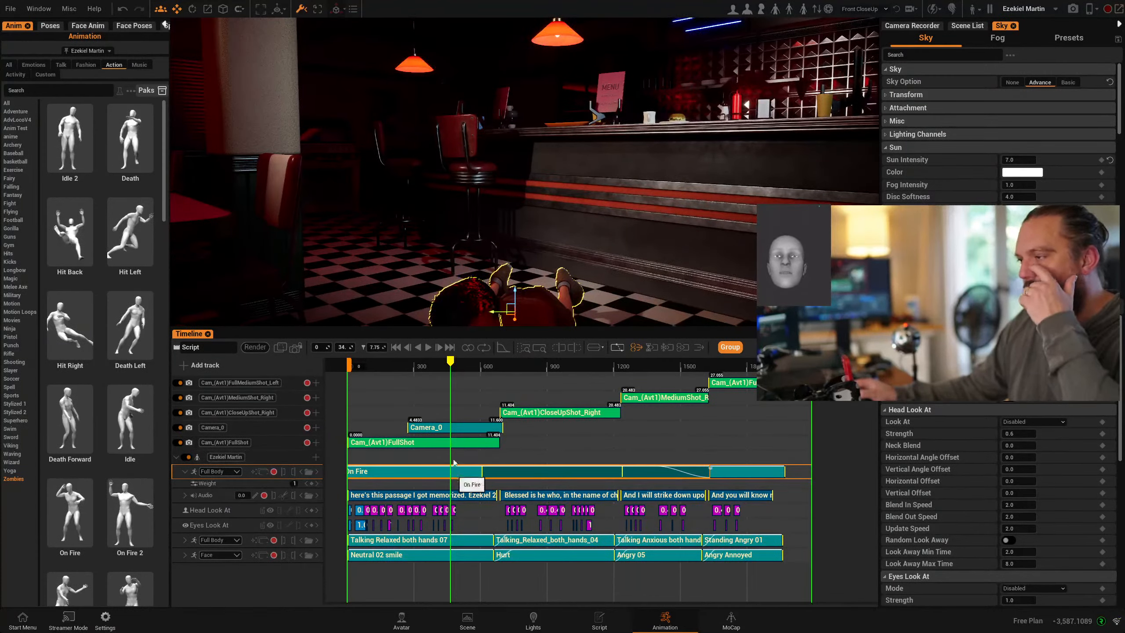
# - Scrub back to the On Fire dance section and preview the animation near the start
pyautogui.moveTo(452, 369); pyautogui.dragTo(462, 399)
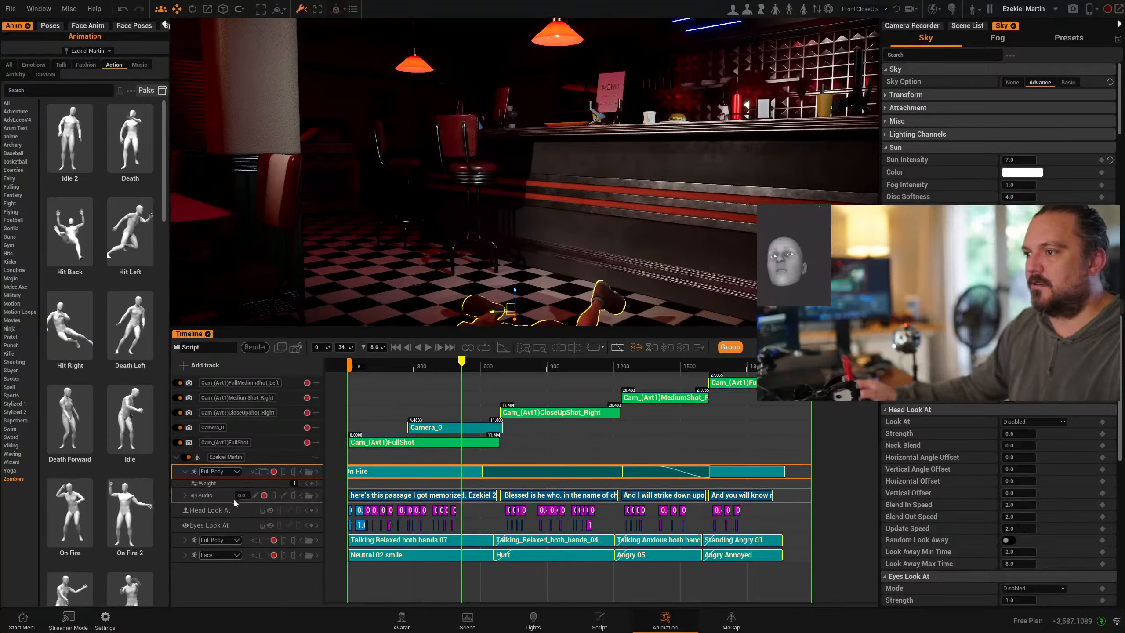
pyautogui.moveTo(464, 366); pyautogui.dragTo(437, 371)
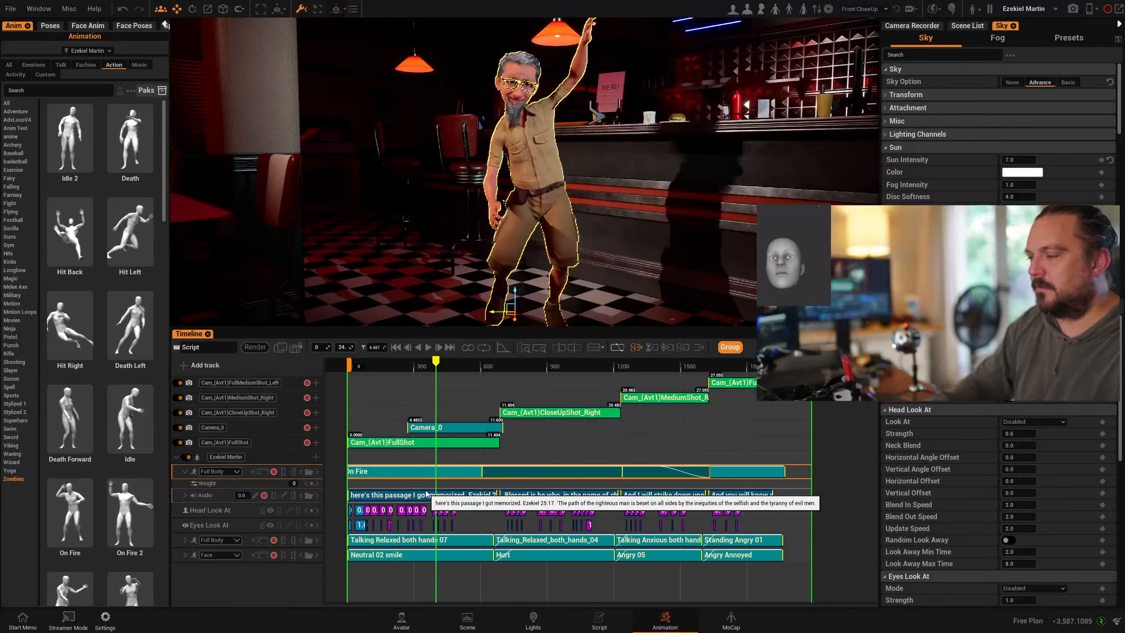
# - Key the On Fire layer weight at the current frame, then key zero weight earlier
pyautogui.press('Return')
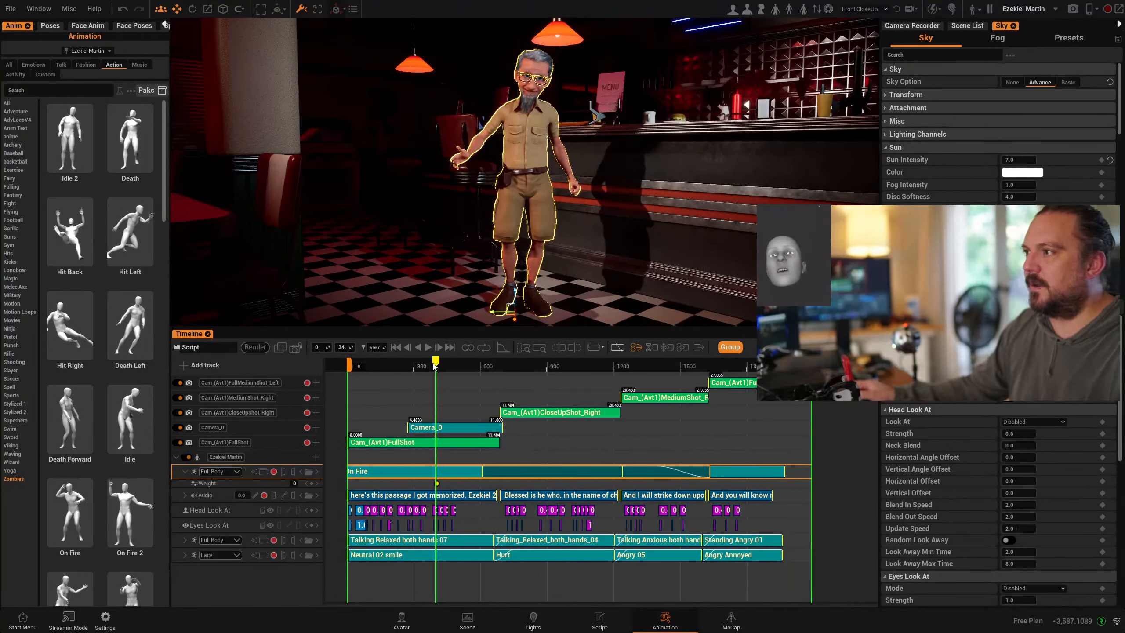
pyautogui.moveTo(435, 365); pyautogui.dragTo(519, 348)
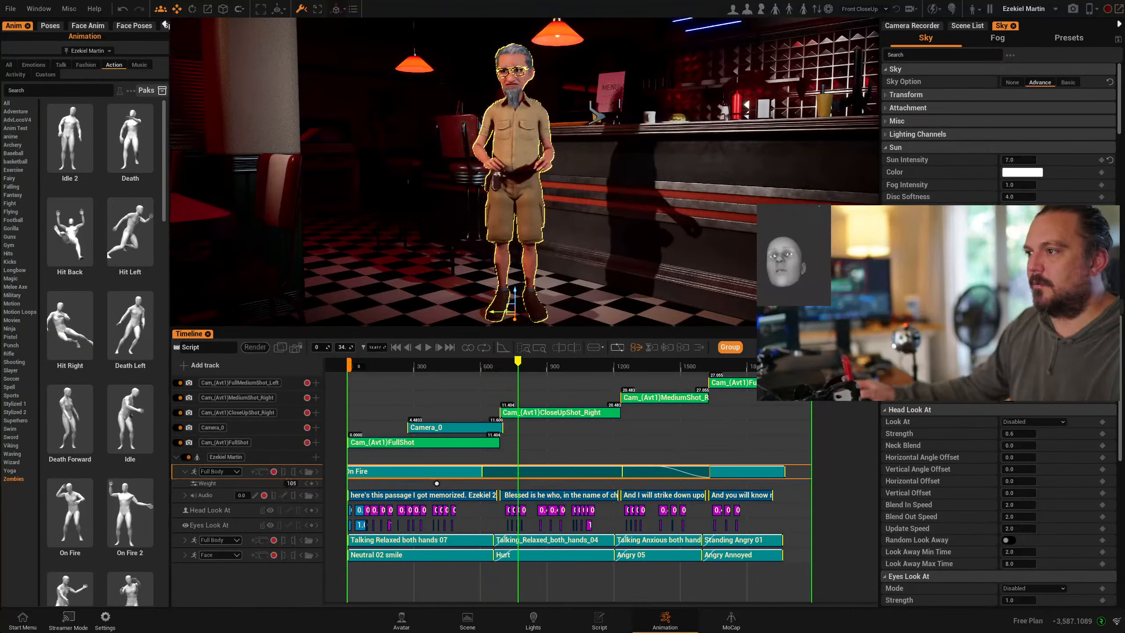
pyautogui.moveTo(291, 483); pyautogui.dragTo(291, 483)
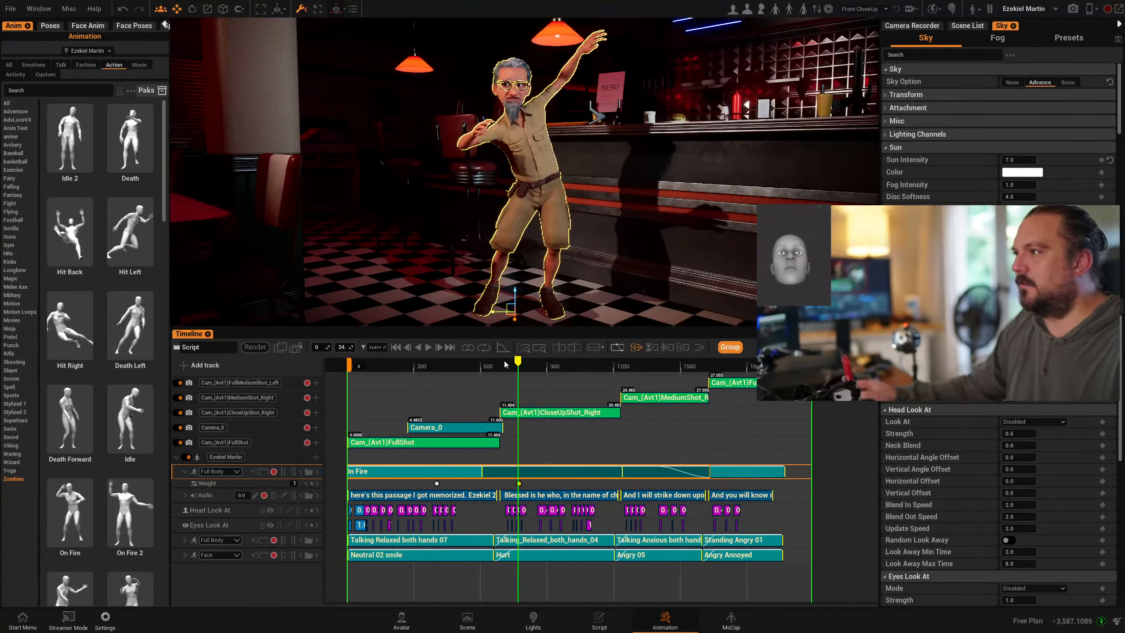
pyautogui.moveTo(520, 361); pyautogui.dragTo(486, 363)
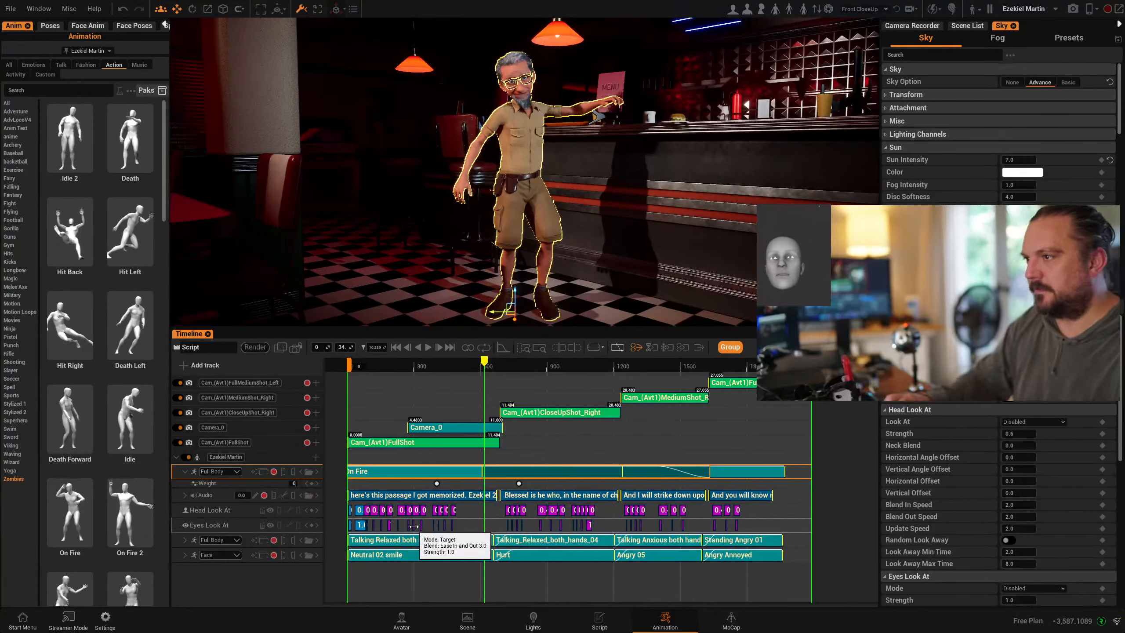
pyautogui.press('Return')
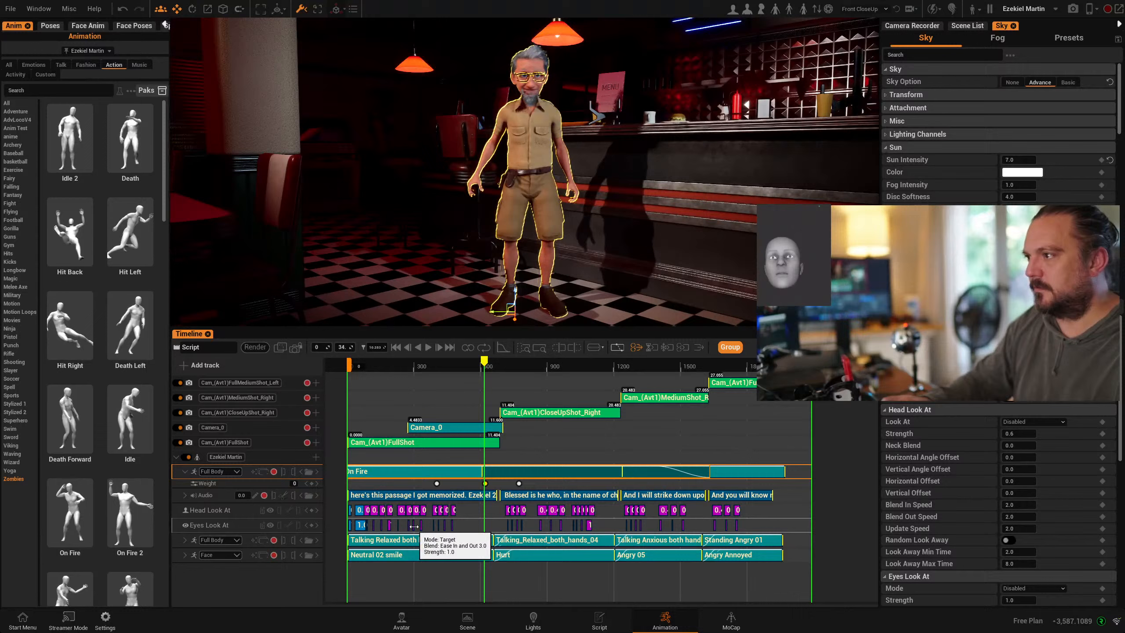
# - Preview playback, then key On Fire weight where Ezekiel stands and zero where he crawls
pyautogui.click(428, 348)
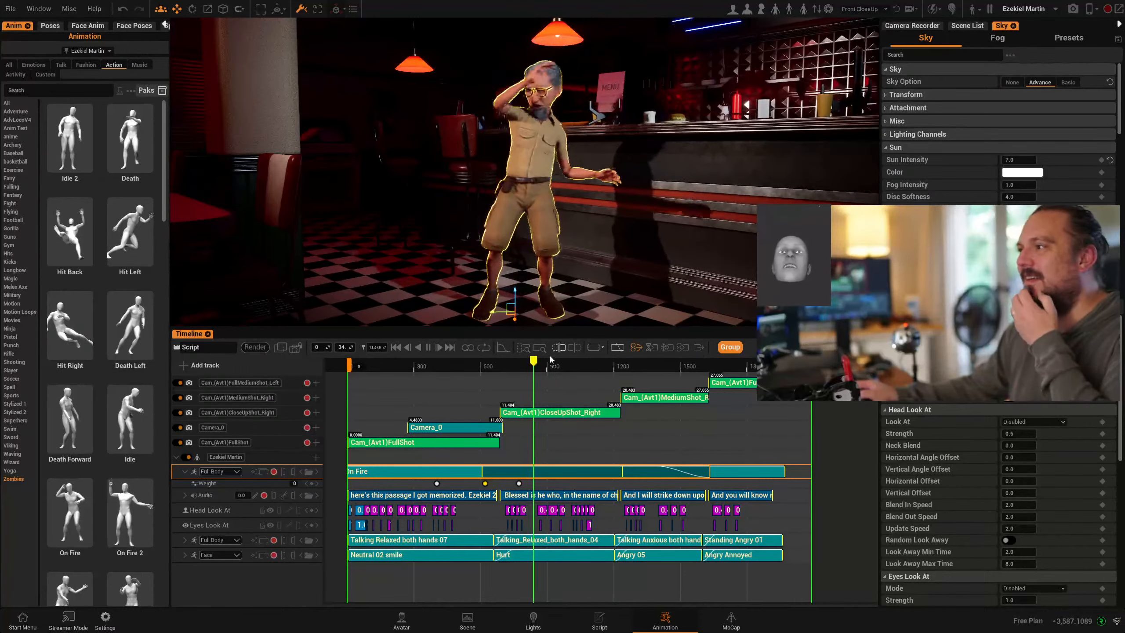
pyautogui.click(594, 369)
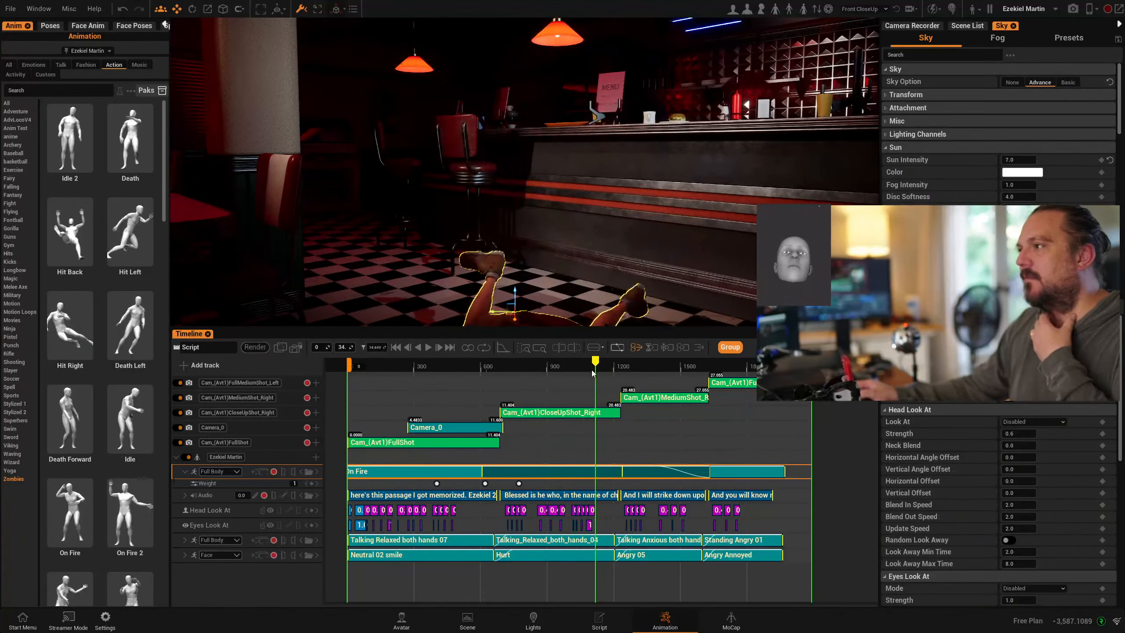
pyautogui.moveTo(592, 373); pyautogui.dragTo(571, 373)
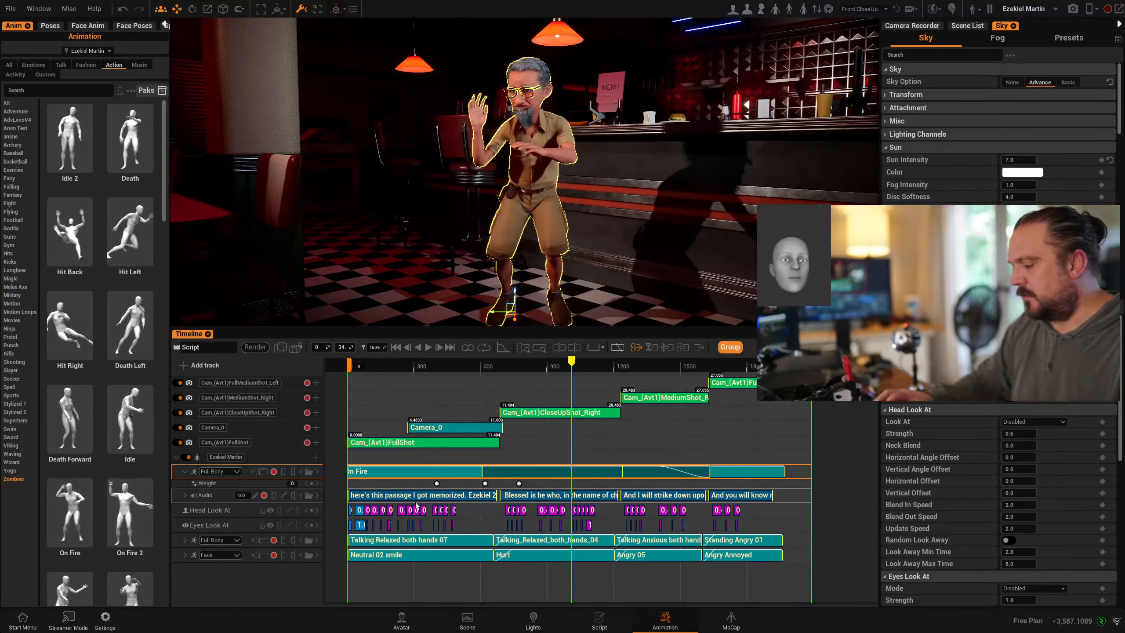
pyautogui.hotkey('ctrl', 'v')
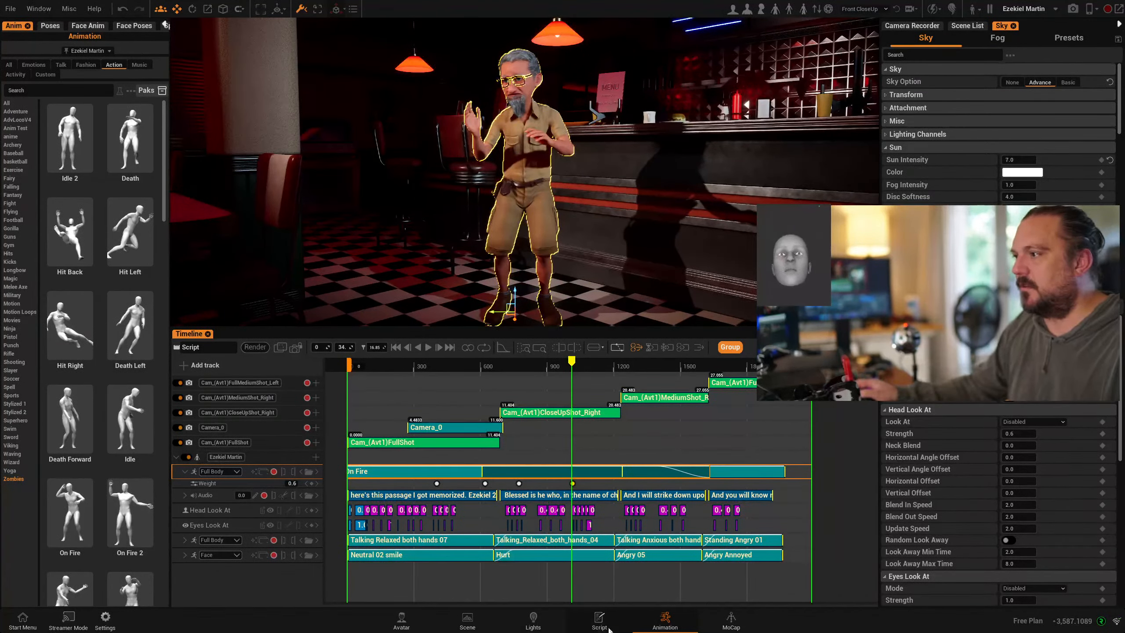
pyautogui.moveTo(577, 365)
pyautogui.mouseDown()
pyautogui.moveTo(598, 368)
pyautogui.moveTo(580, 370)
pyautogui.mouseUp()
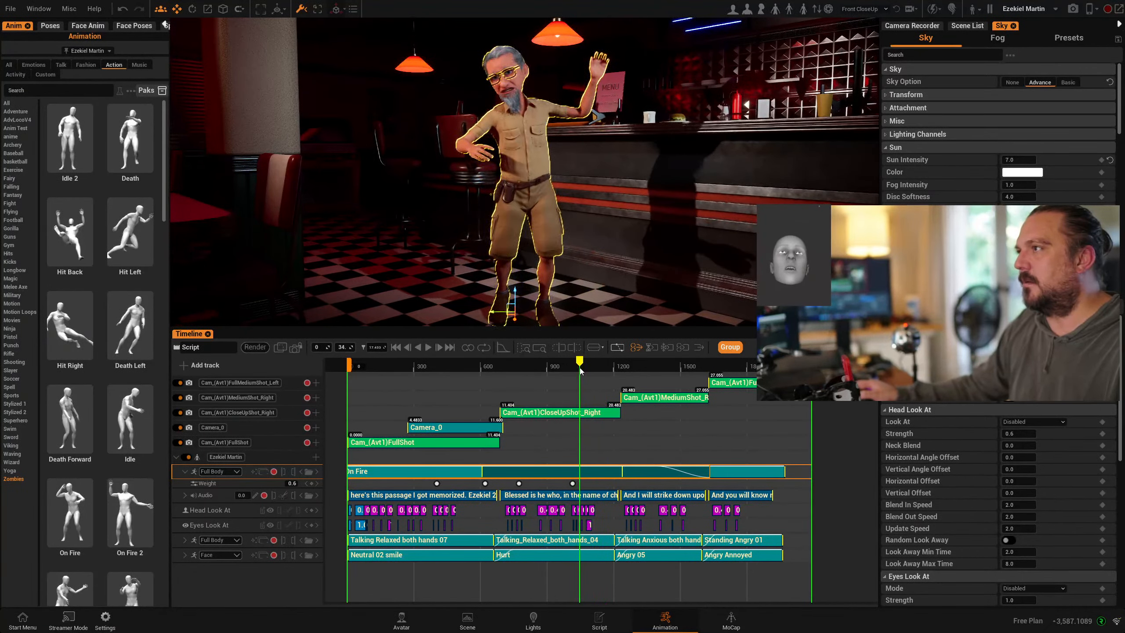
pyautogui.click(290, 483)
pyautogui.press('Return')
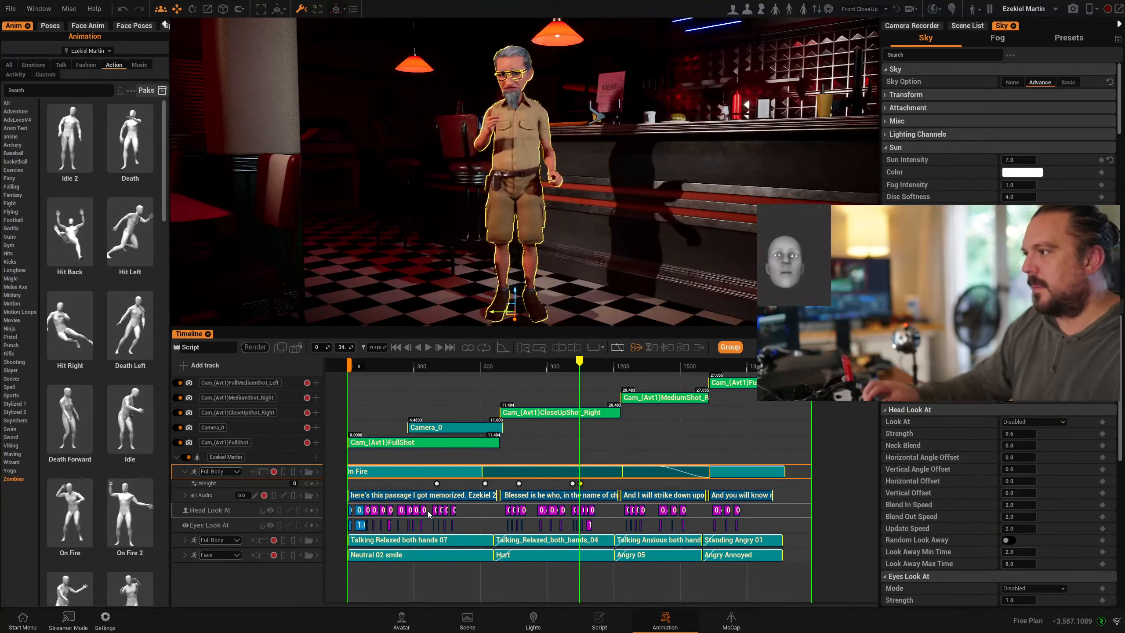
pyautogui.moveTo(579, 361); pyautogui.dragTo(623, 364)
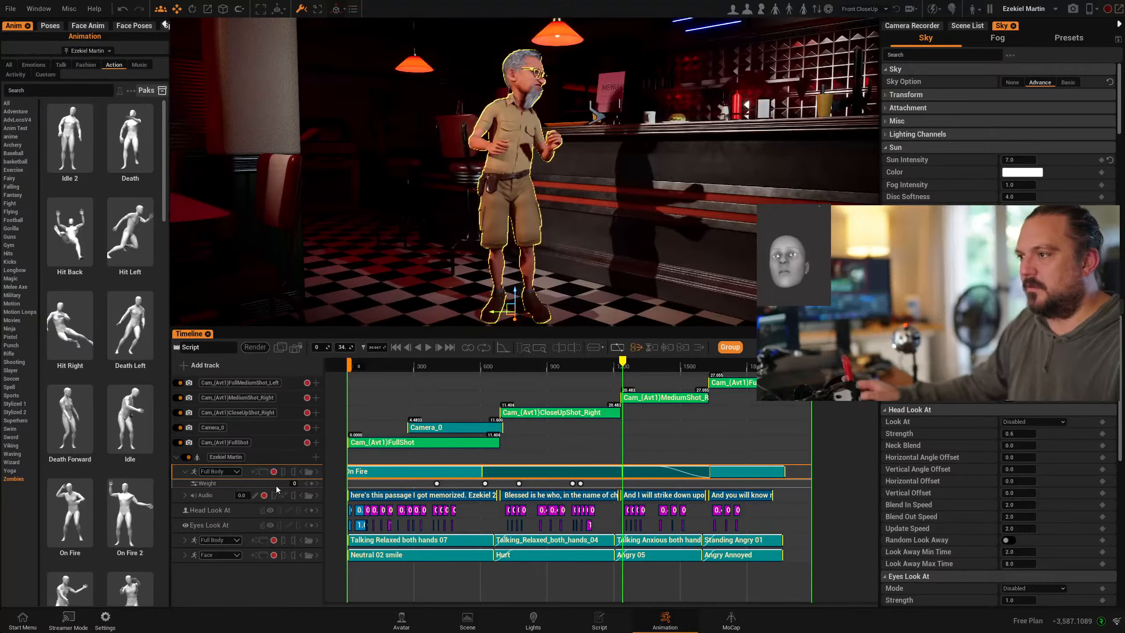
# - Add zero and full On Fire weight keys, preview the blend, and shift Ezekiel along X
pyautogui.press('Return')
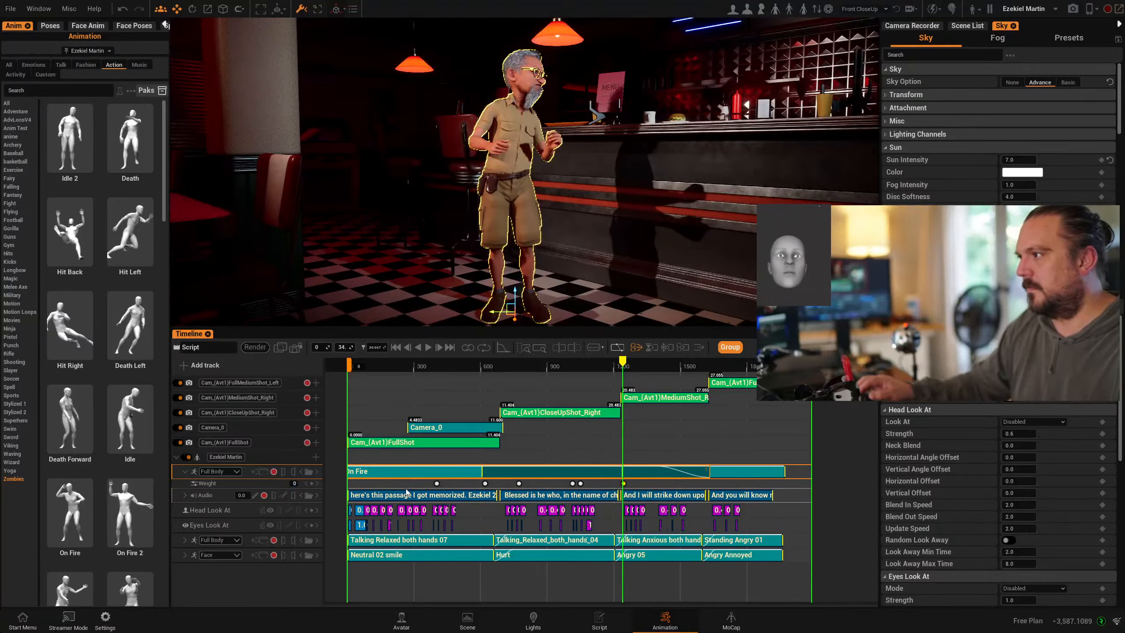
pyautogui.press('space')
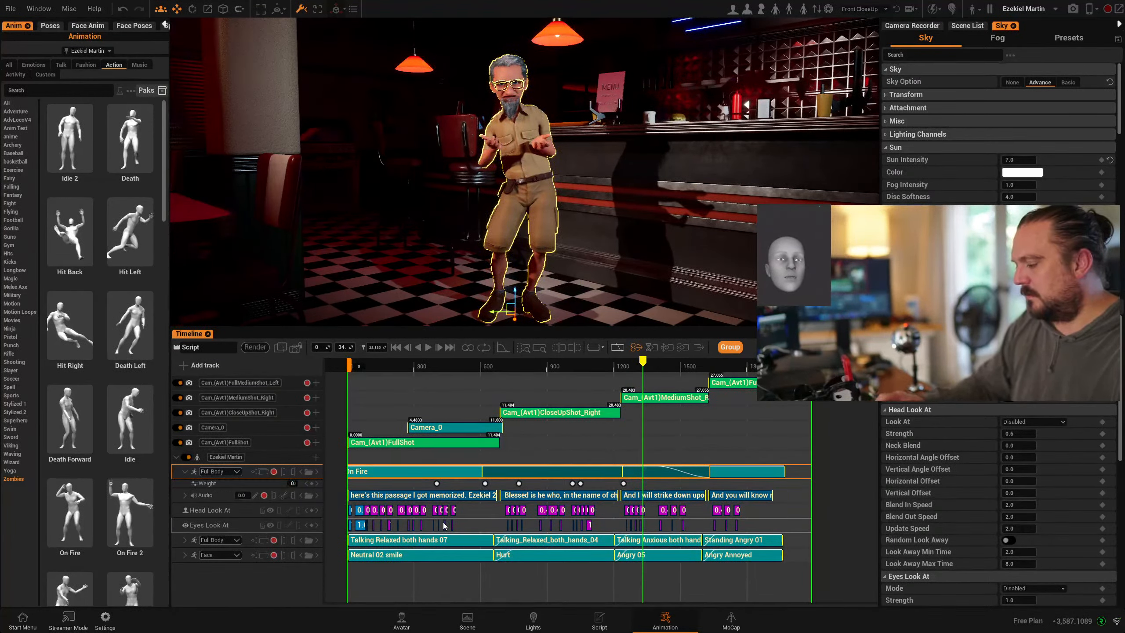
pyautogui.press('Return')
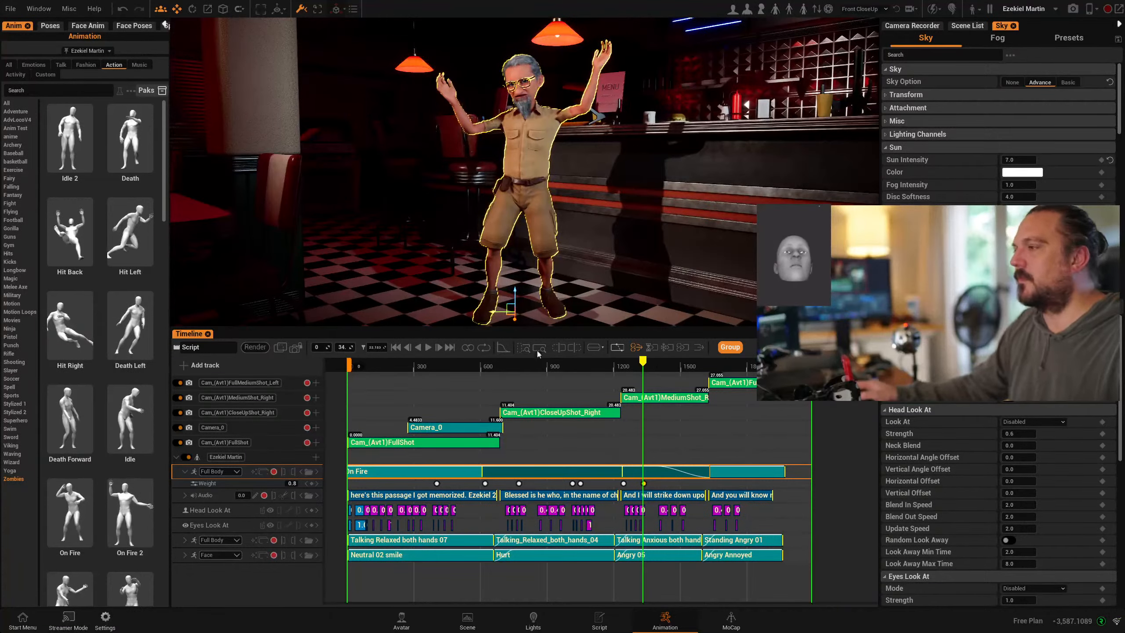
pyautogui.click(428, 347)
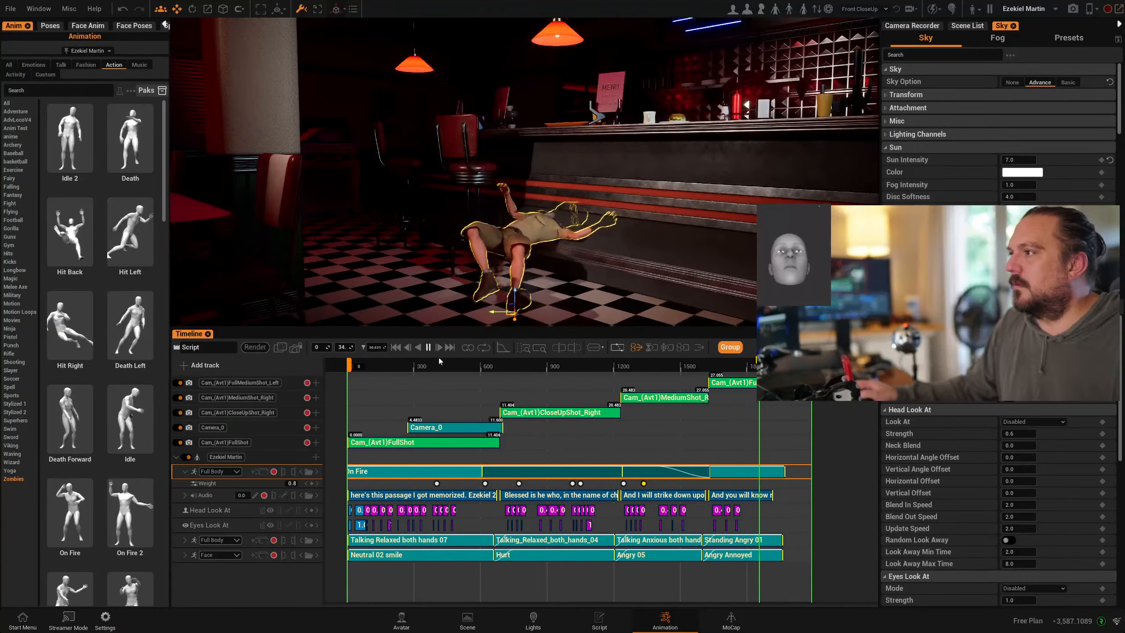
pyautogui.click(429, 348)
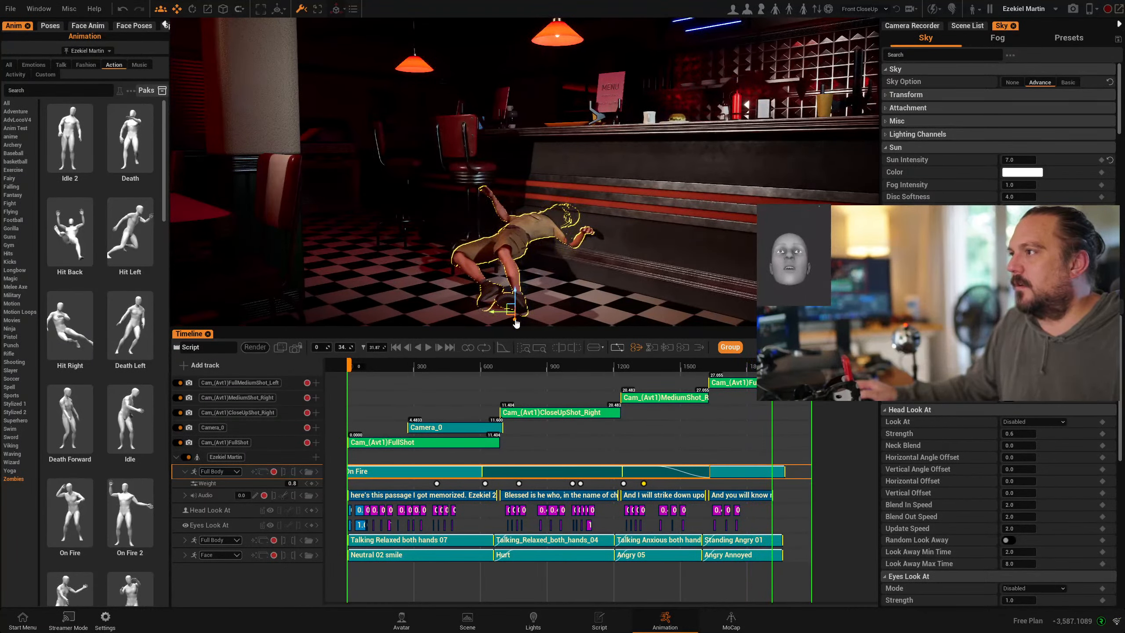
pyautogui.moveTo(516, 322); pyautogui.dragTo(515, 354)
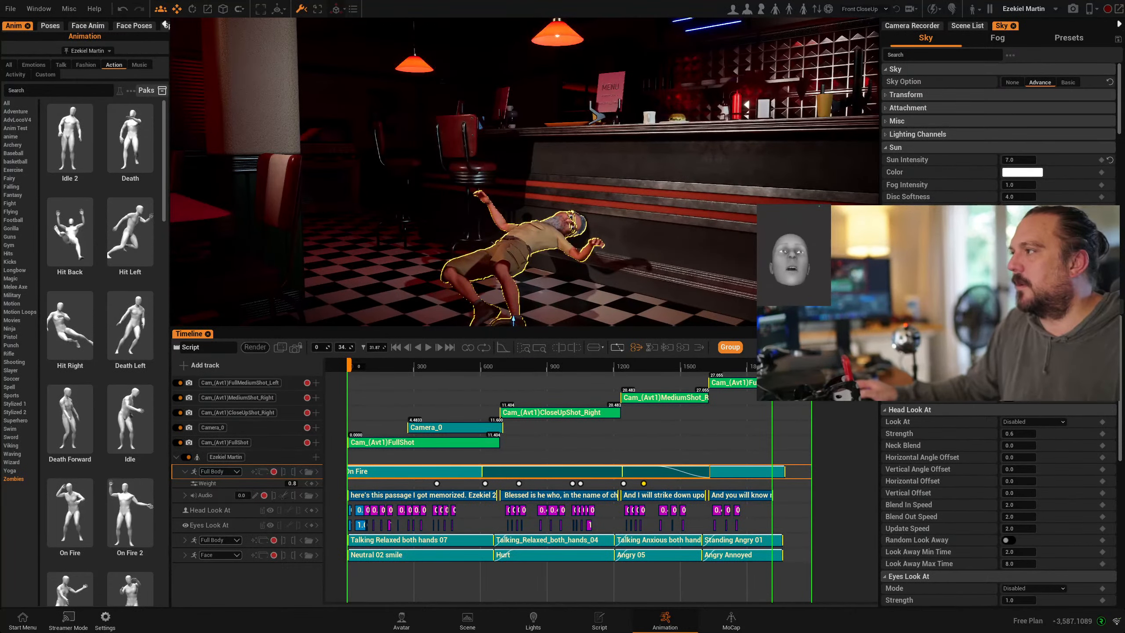
pyautogui.click(410, 366)
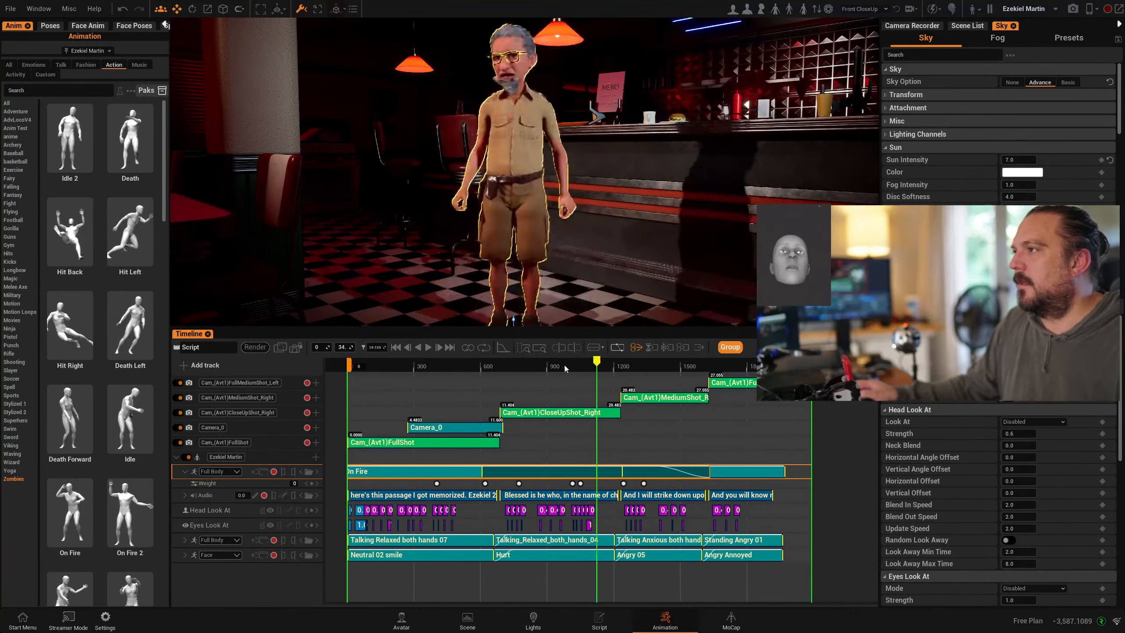
# - Switch to the sequence camera view and play the whole sequence from the start
pyautogui.click(297, 348)
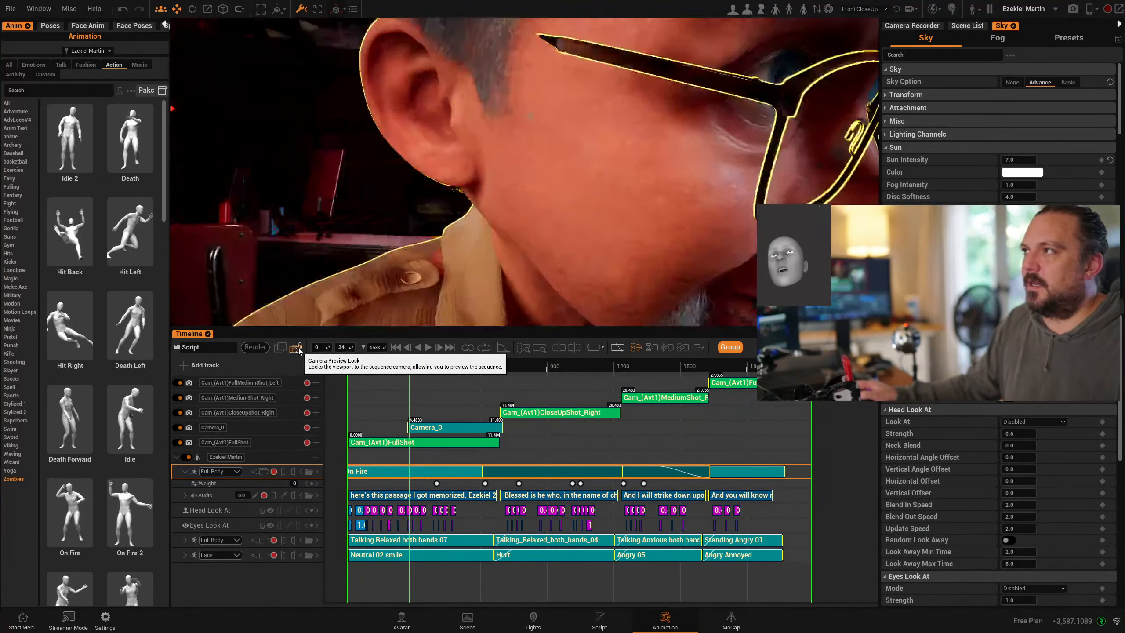
pyautogui.click(395, 347)
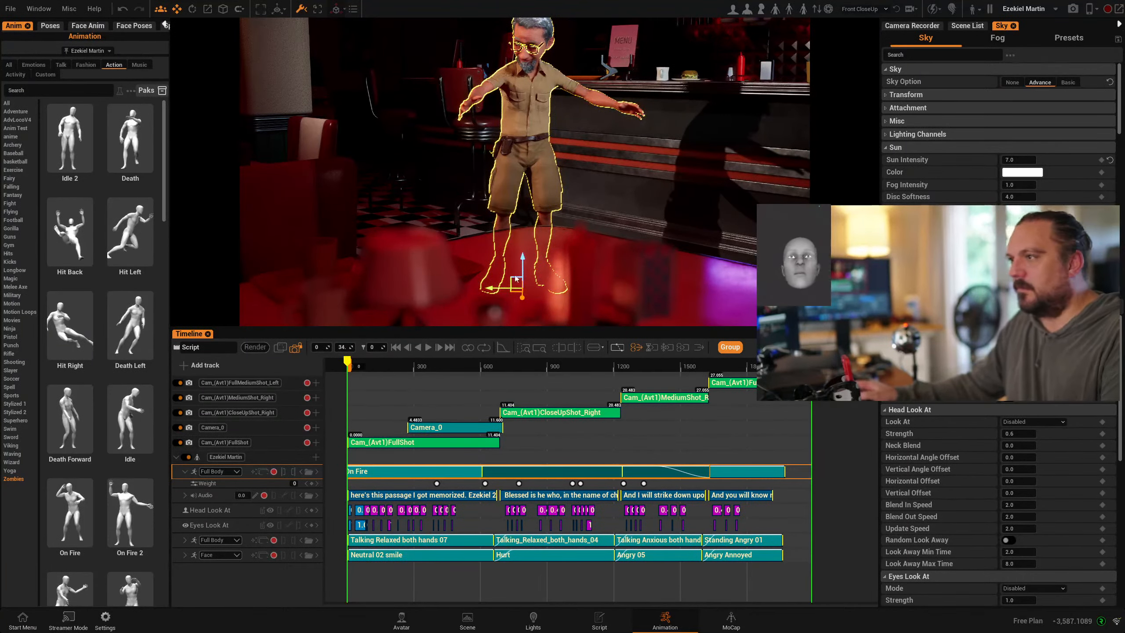
pyautogui.click(428, 349)
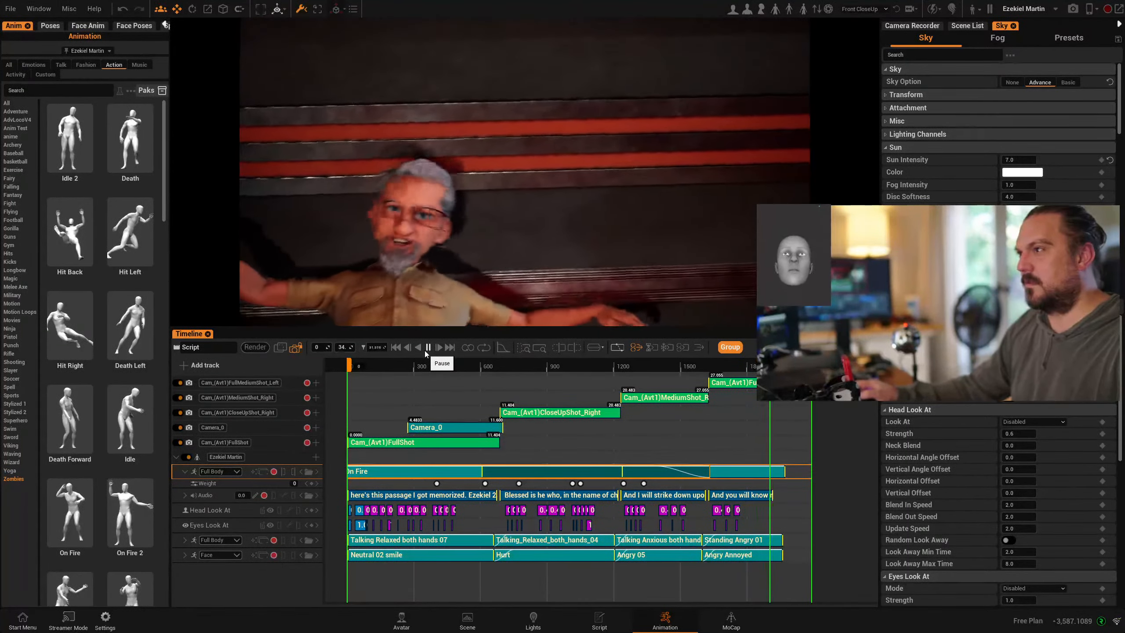
pyautogui.click(427, 350)
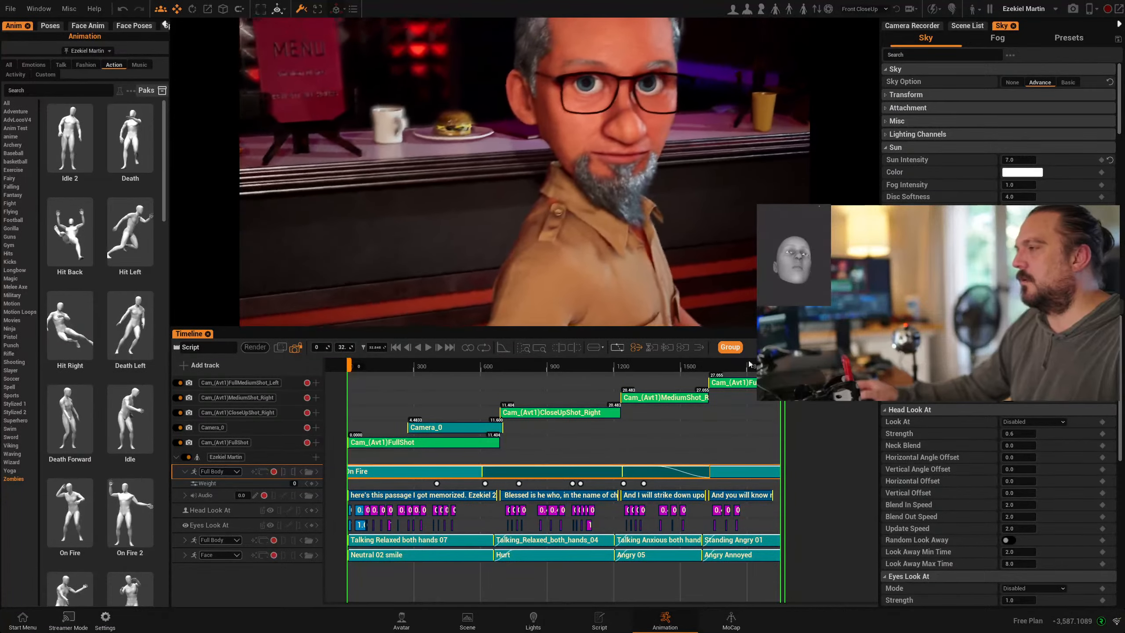
# - Scrub into the close-up shot and select the Camera_0 clip to show its settings
pyautogui.click(445, 368)
pyautogui.moveTo(445, 369)
pyautogui.mouseDown()
pyautogui.moveTo(431, 370)
pyautogui.moveTo(452, 372)
pyautogui.mouseUp()
pyautogui.click(440, 427)
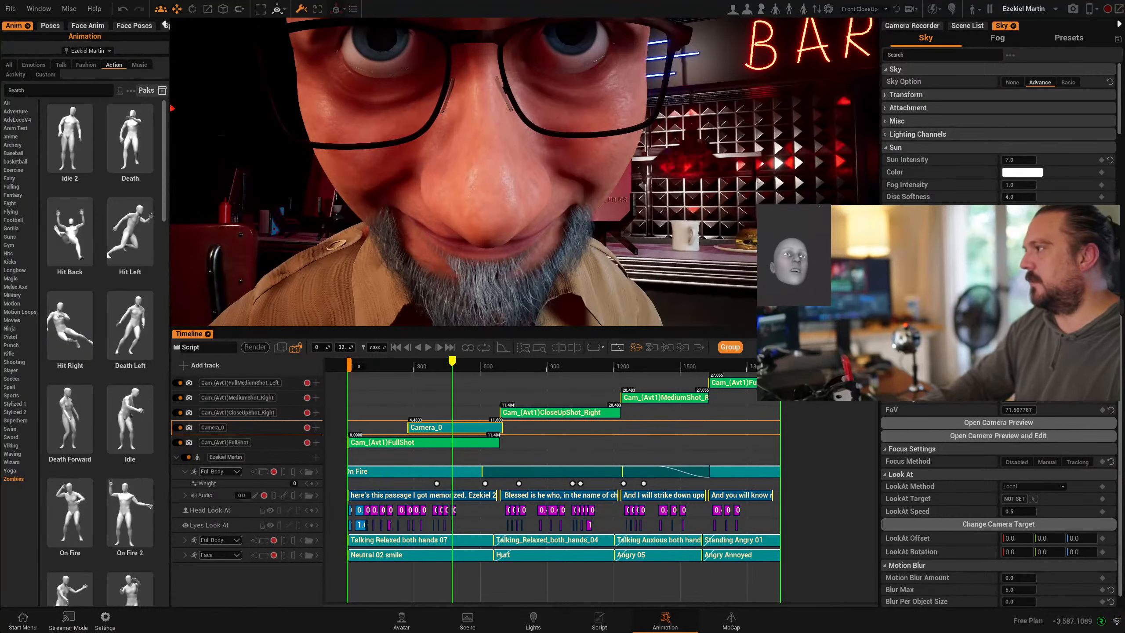
# - Narrow Camera_0's field of view to about 40 and recentre Ezekiel's face
pyautogui.moveTo(1018, 409); pyautogui.dragTo(1001, 410)
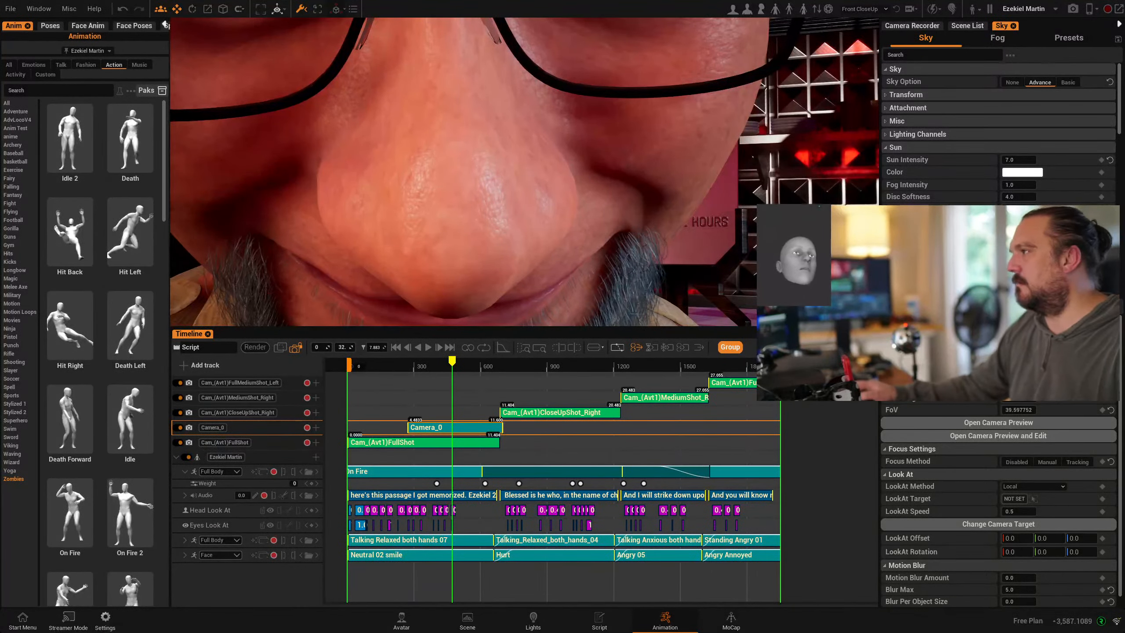
pyautogui.scroll(1, 998, 505)
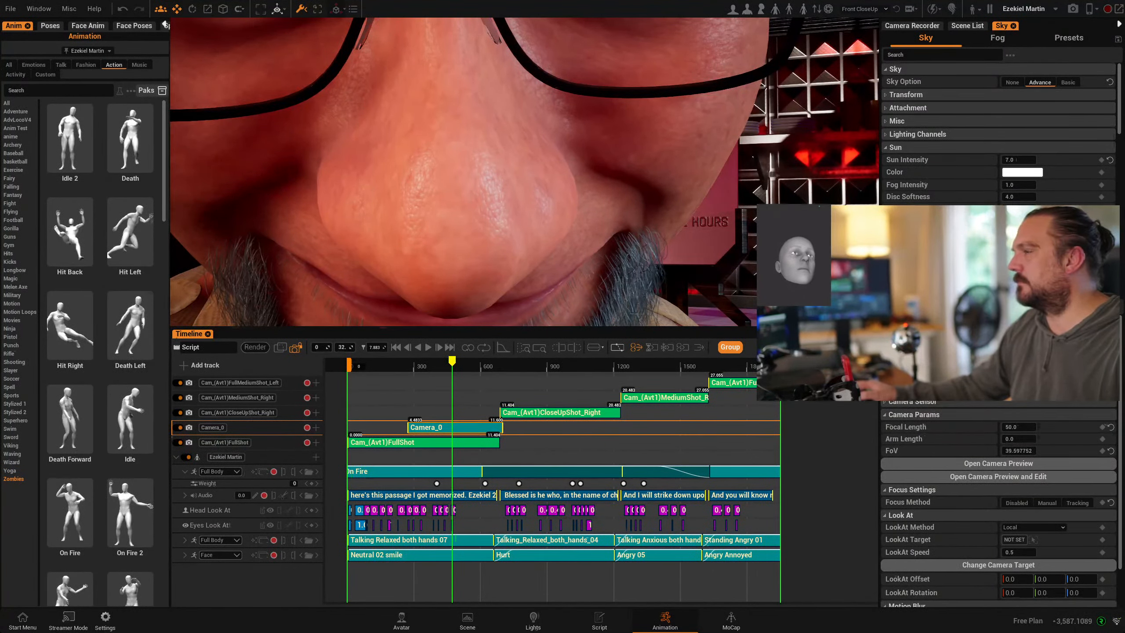
pyautogui.moveTo(524, 172); pyautogui.dragTo(443, 171, button='right')
pyautogui.press('d')
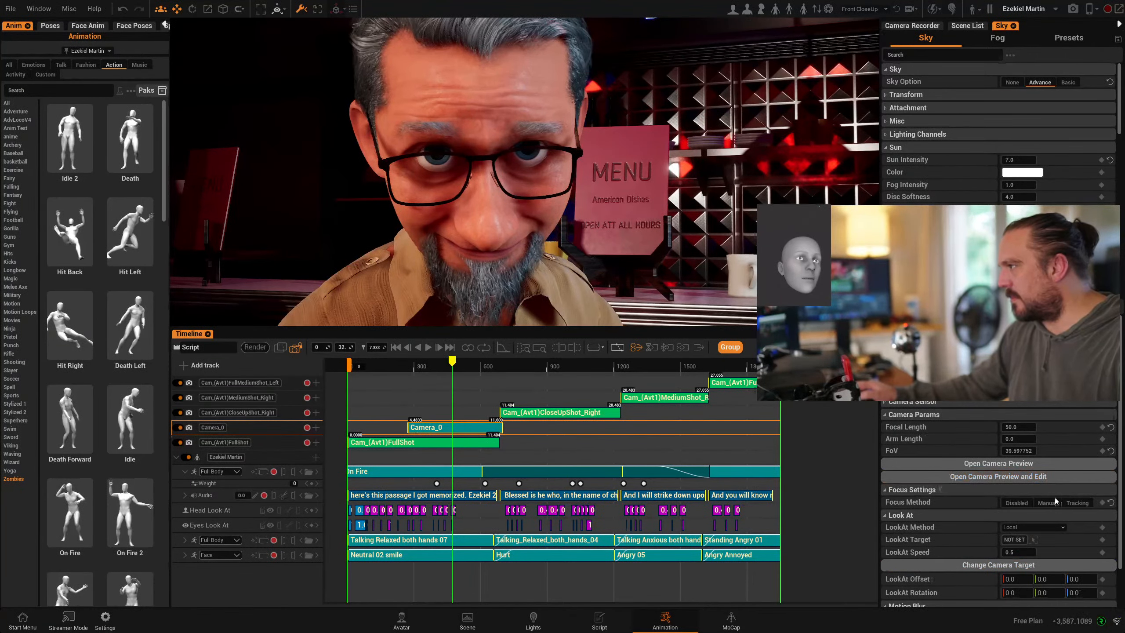
pyautogui.click(1077, 502)
pyautogui.click(1031, 515)
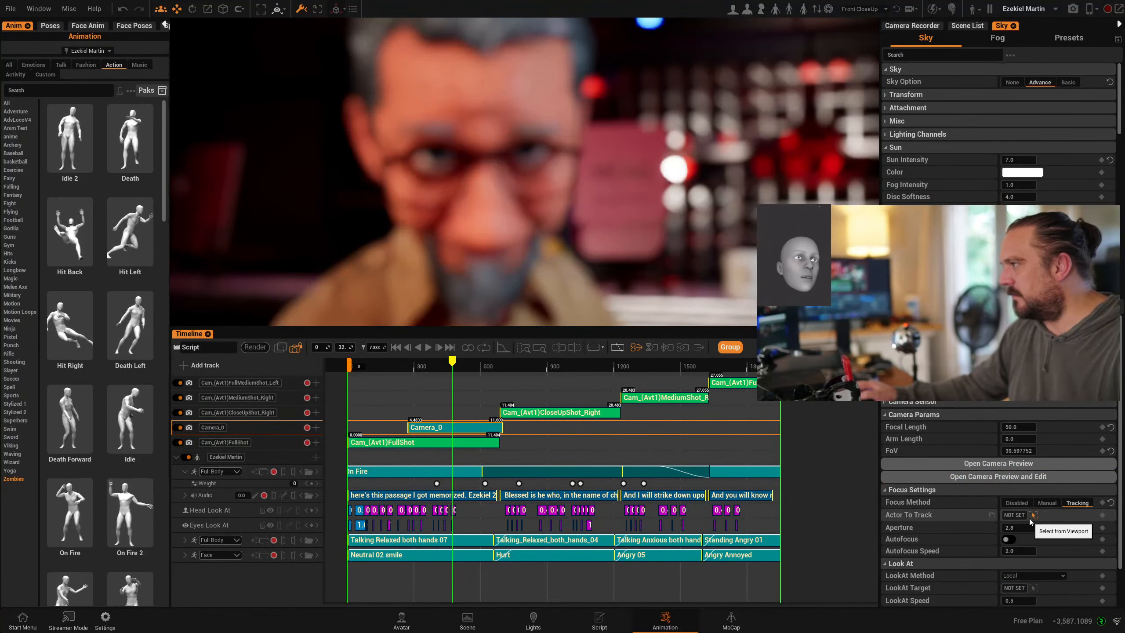
pyautogui.click(1079, 531)
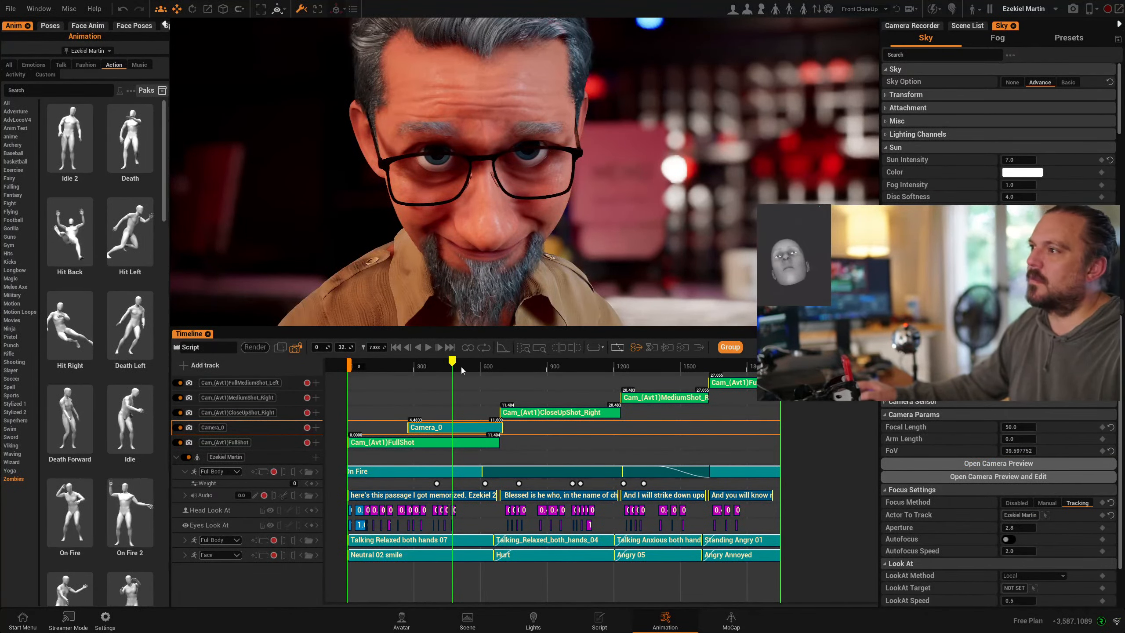
pyautogui.moveTo(461, 367); pyautogui.dragTo(428, 360)
# - Give Ezekiel the wrinkled pale skin texture in the Avatar workspace
pyautogui.click(403, 625)
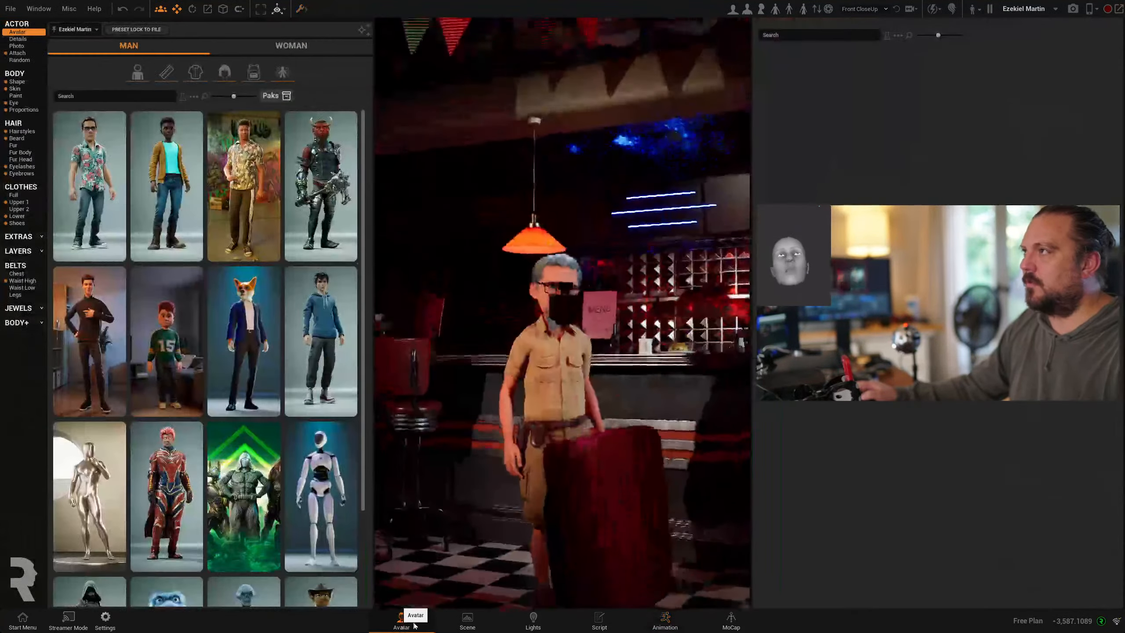
pyautogui.click(12, 89)
pyautogui.scroll(-8, 186, 453)
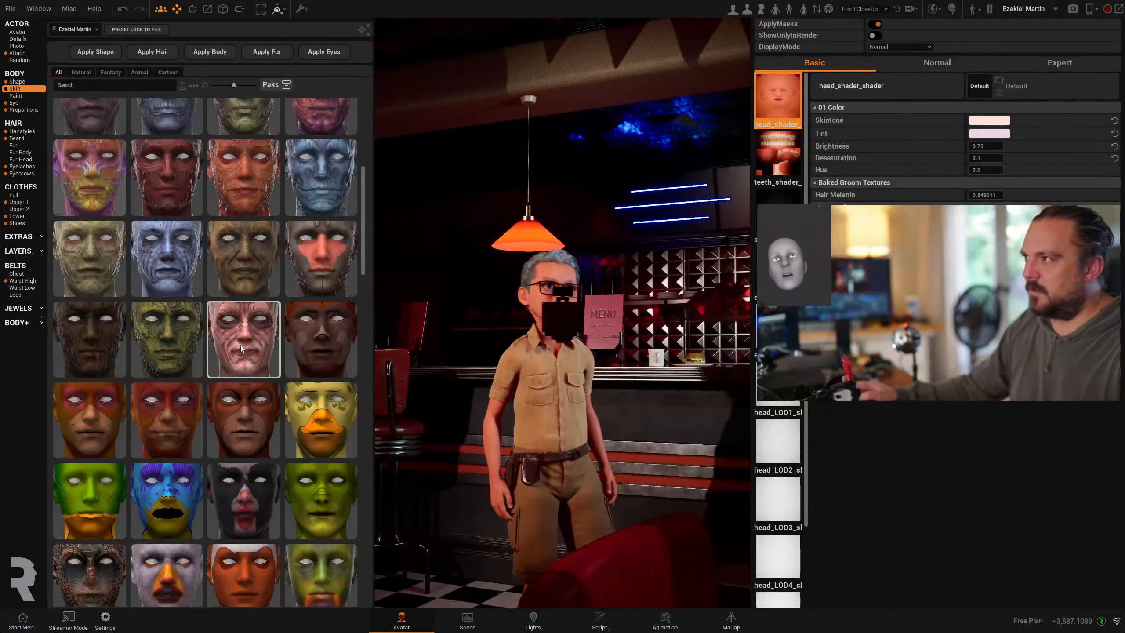
pyautogui.click(242, 330)
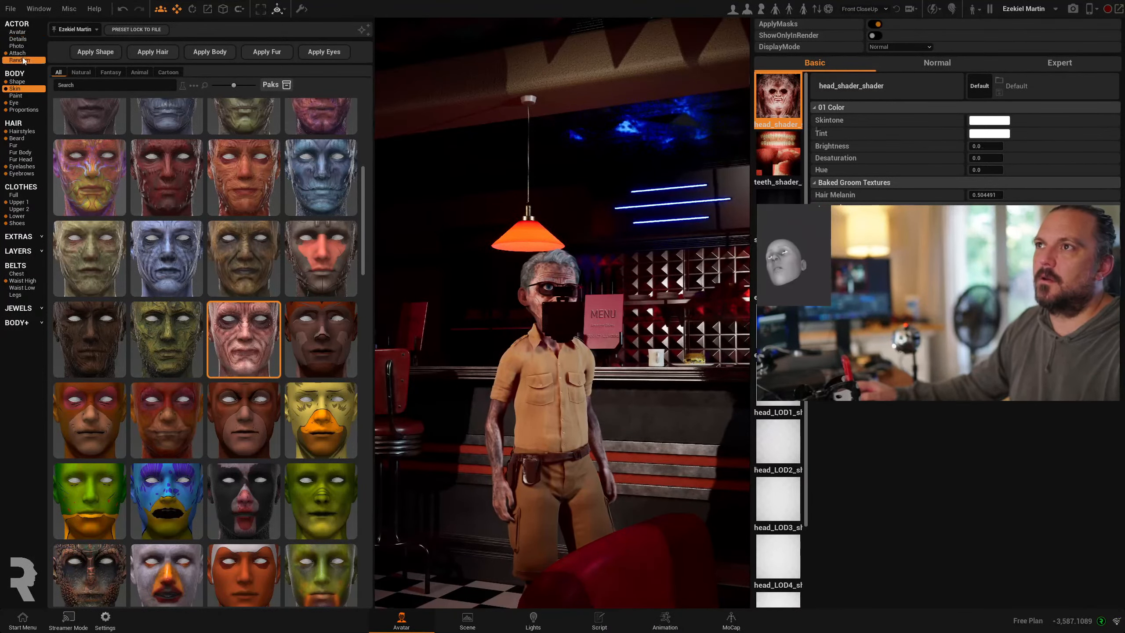
# - Apply red paint to his face and arms, then return to the timeline around 3.25 seconds
pyautogui.click(17, 96)
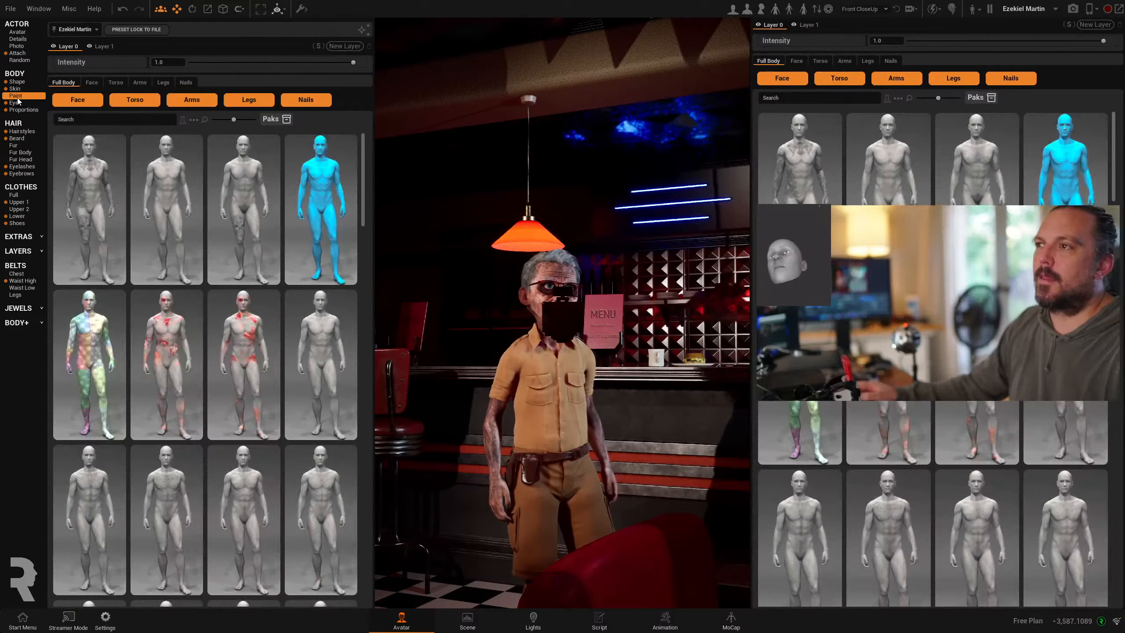
pyautogui.click(174, 346)
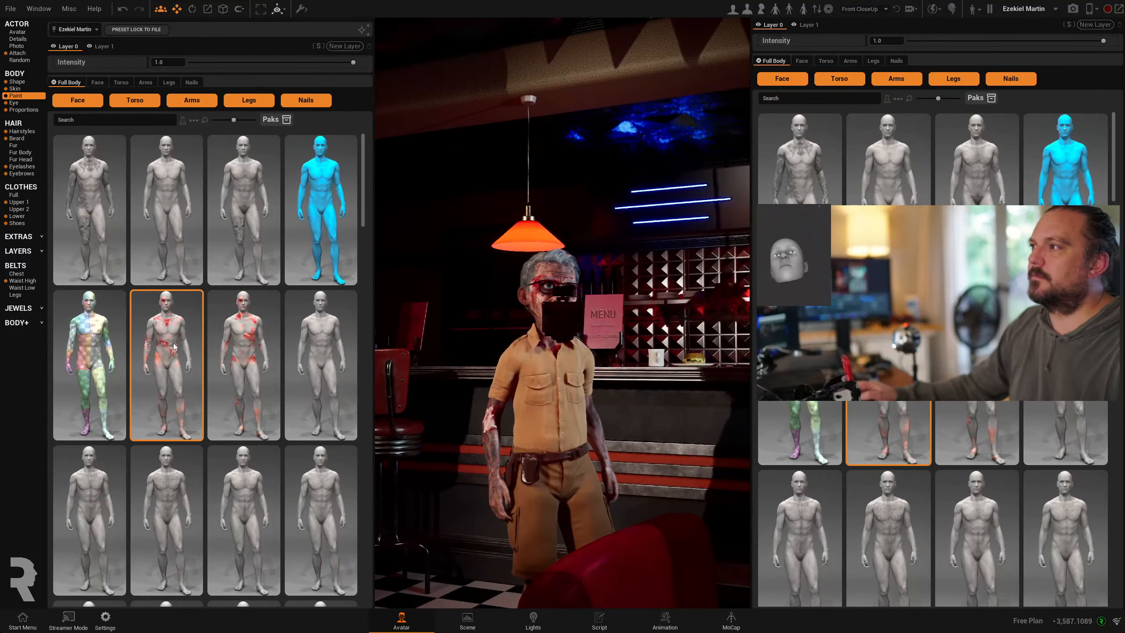
pyautogui.click(664, 620)
pyautogui.moveTo(445, 369); pyautogui.dragTo(357, 356)
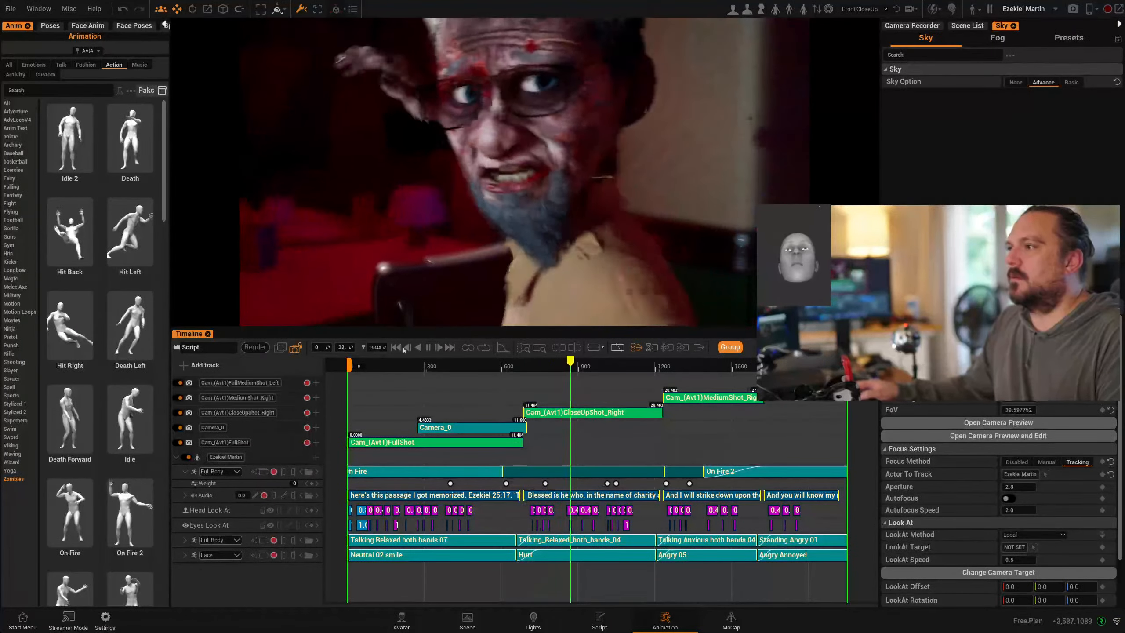
# - Stop playback around 15.5 seconds and scrub back to the sequence start
pyautogui.click(428, 348)
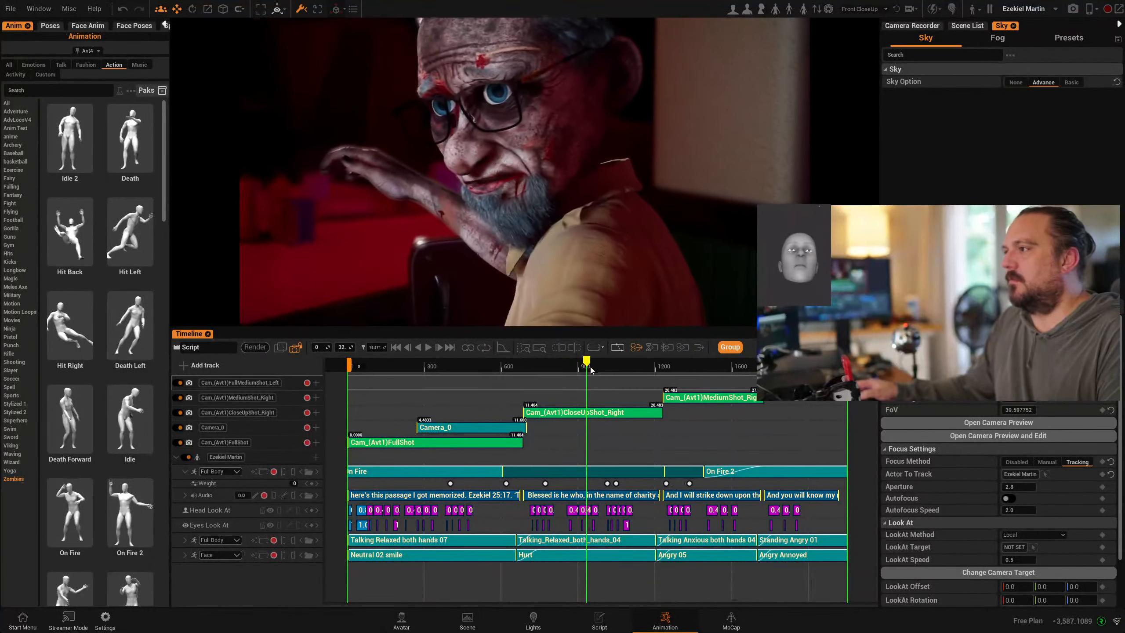
pyautogui.moveTo(585, 361); pyautogui.dragTo(576, 361)
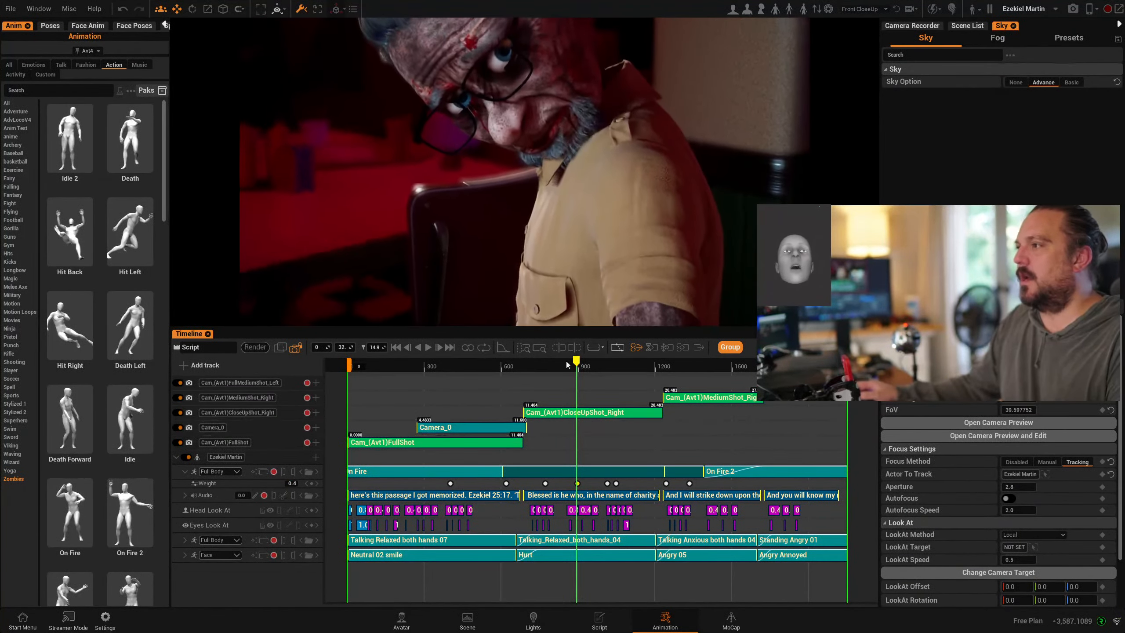
pyautogui.moveTo(574, 365); pyautogui.dragTo(547, 363)
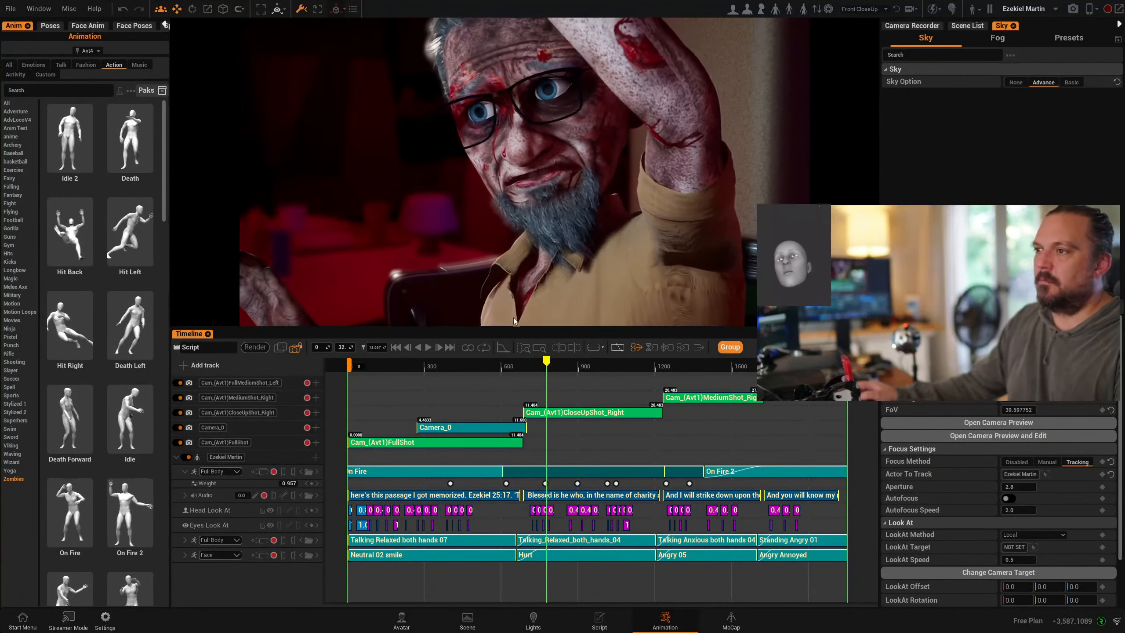
pyautogui.moveTo(552, 362); pyautogui.dragTo(352, 359)
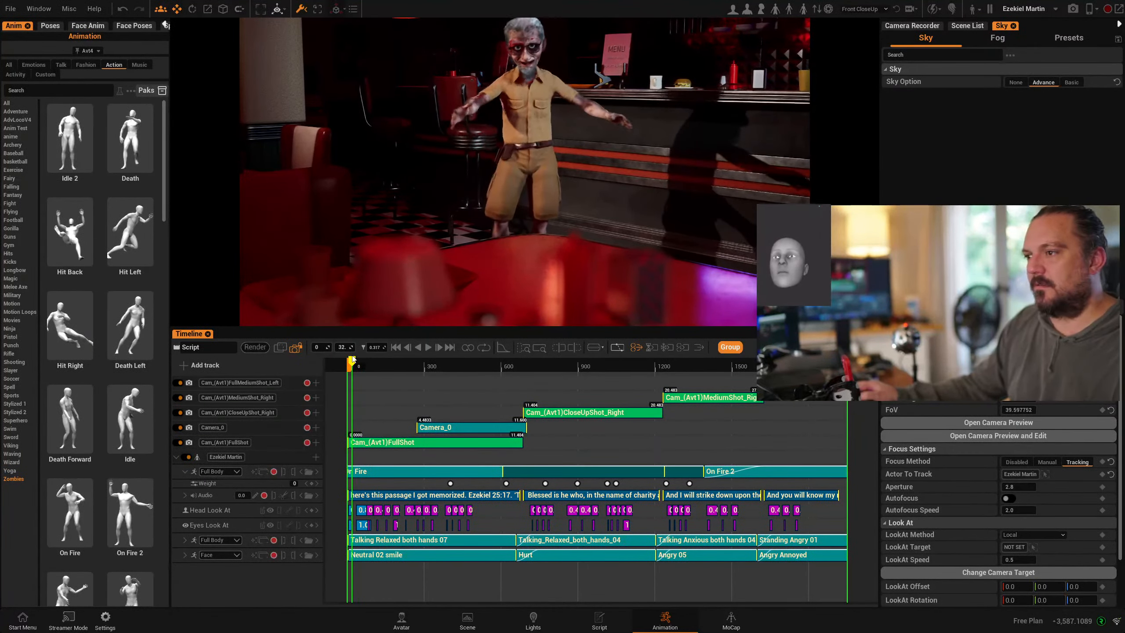
pyautogui.click(395, 348)
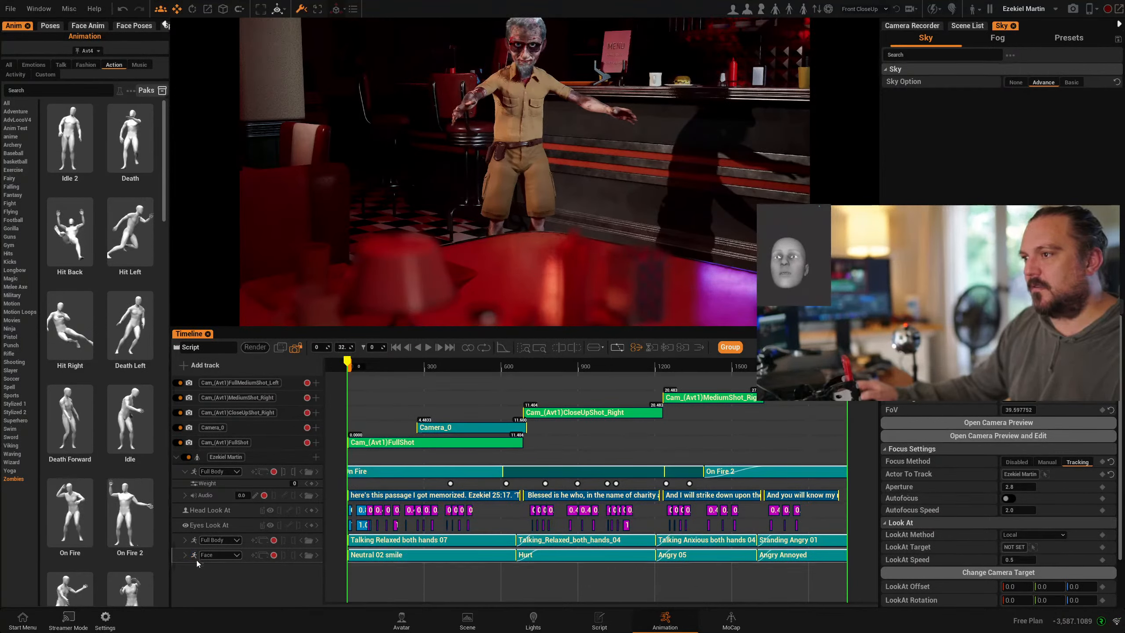
# - Inspect the first audio clip's settings via right-click Edit, then close them
pyautogui.rightClick(404, 498)
pyautogui.click(416, 513)
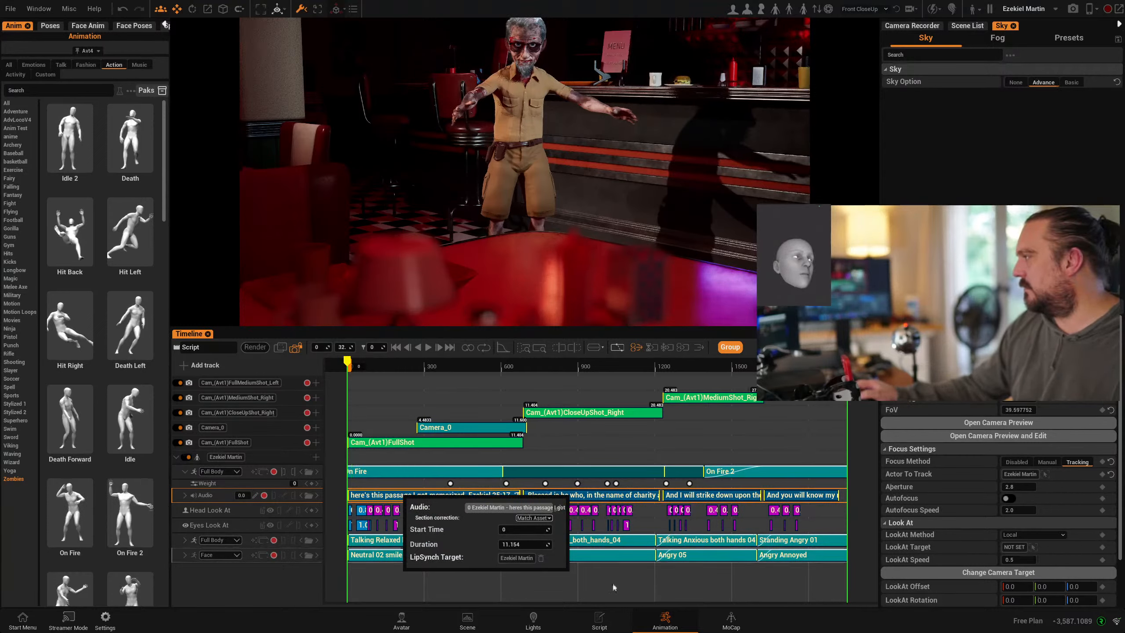
pyautogui.click(376, 486)
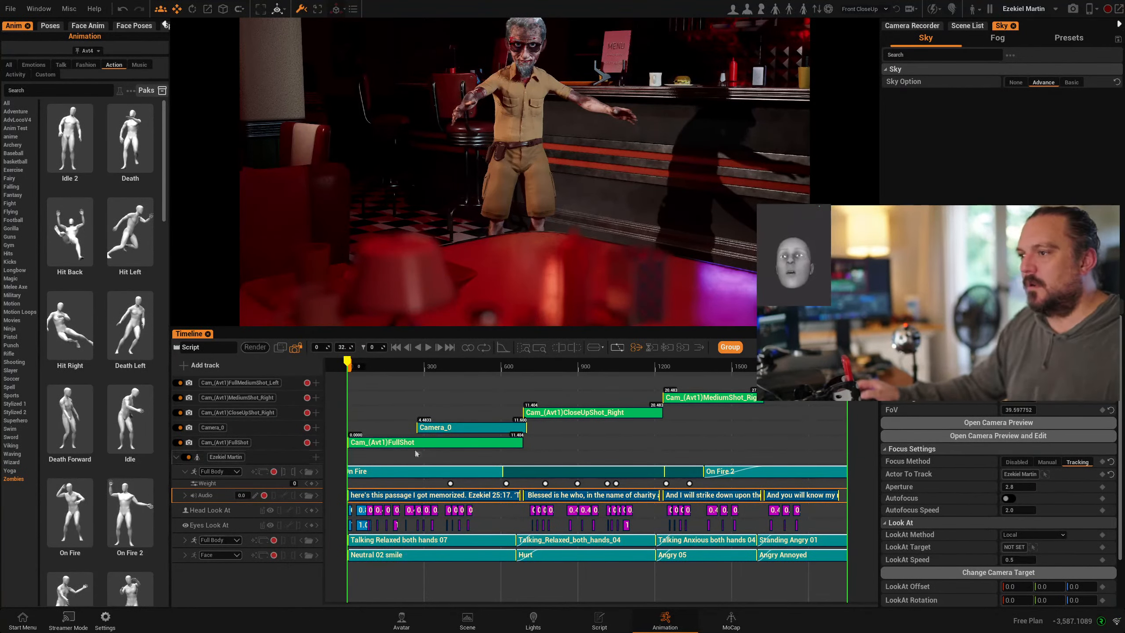
# - Add a Facial Animation track under Ezekiel and enable his head capture in MoCap
pyautogui.click(316, 457)
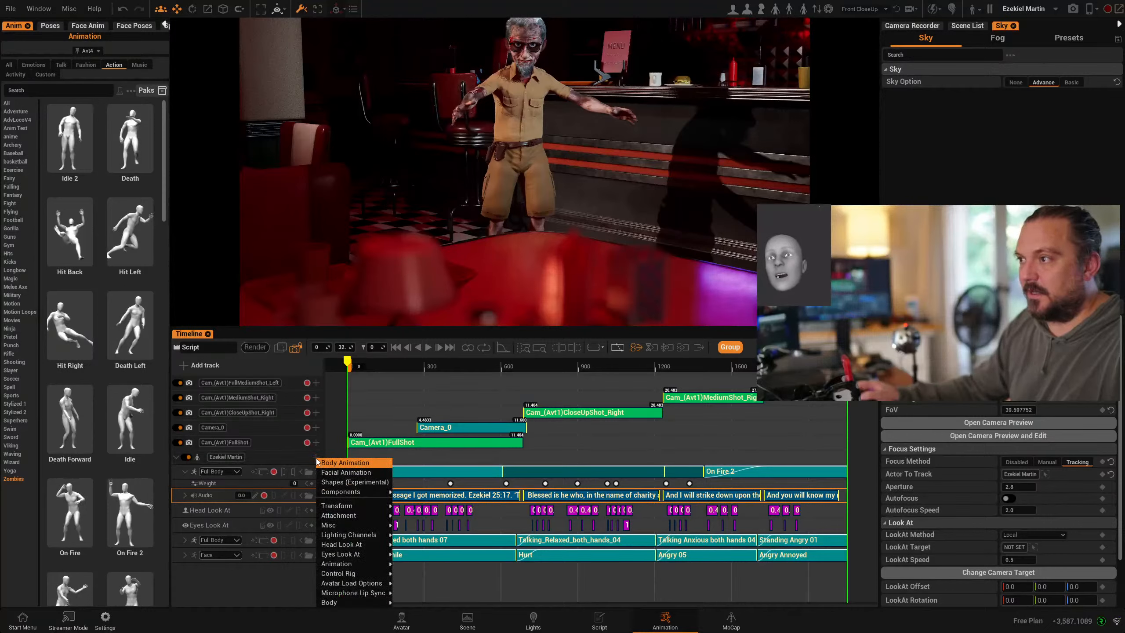
pyautogui.click(350, 472)
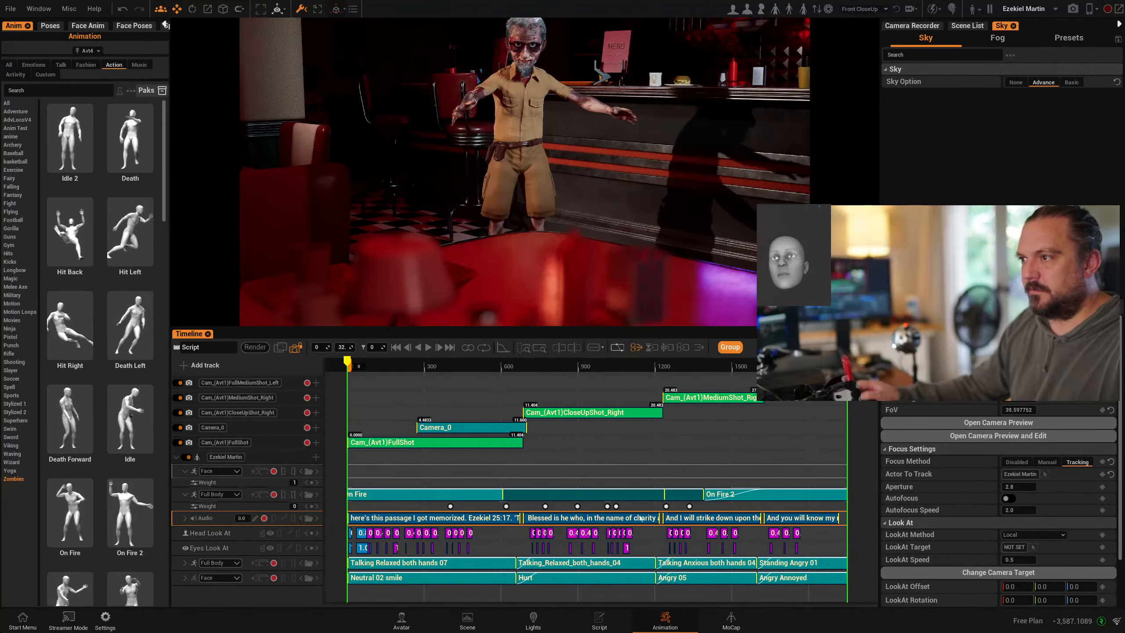
pyautogui.click(730, 620)
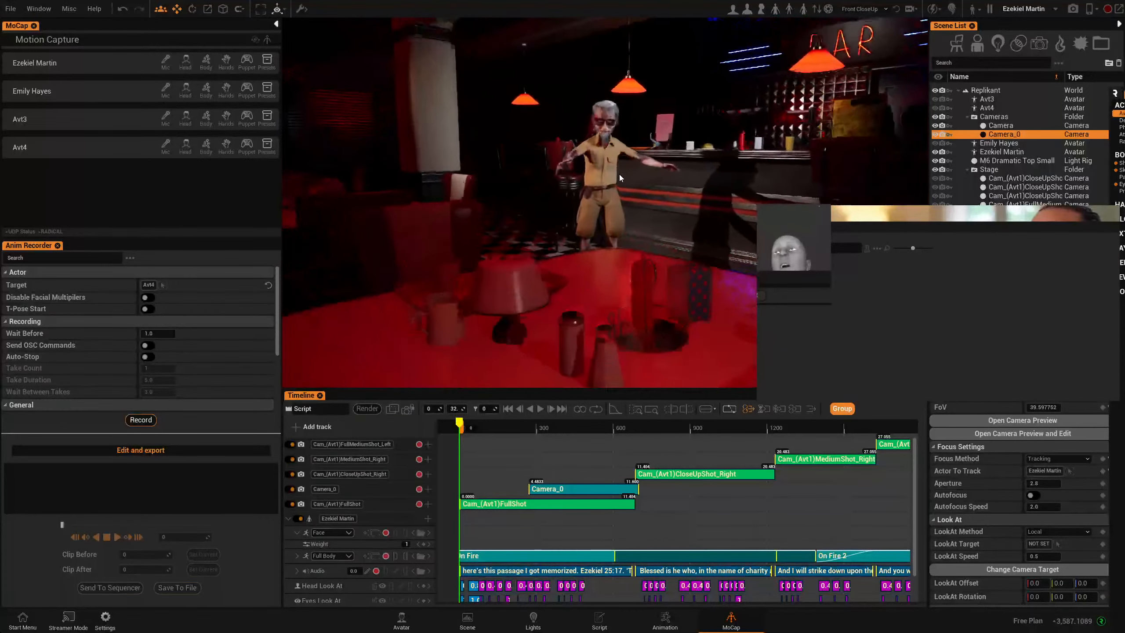
pyautogui.scroll(5, 620, 175)
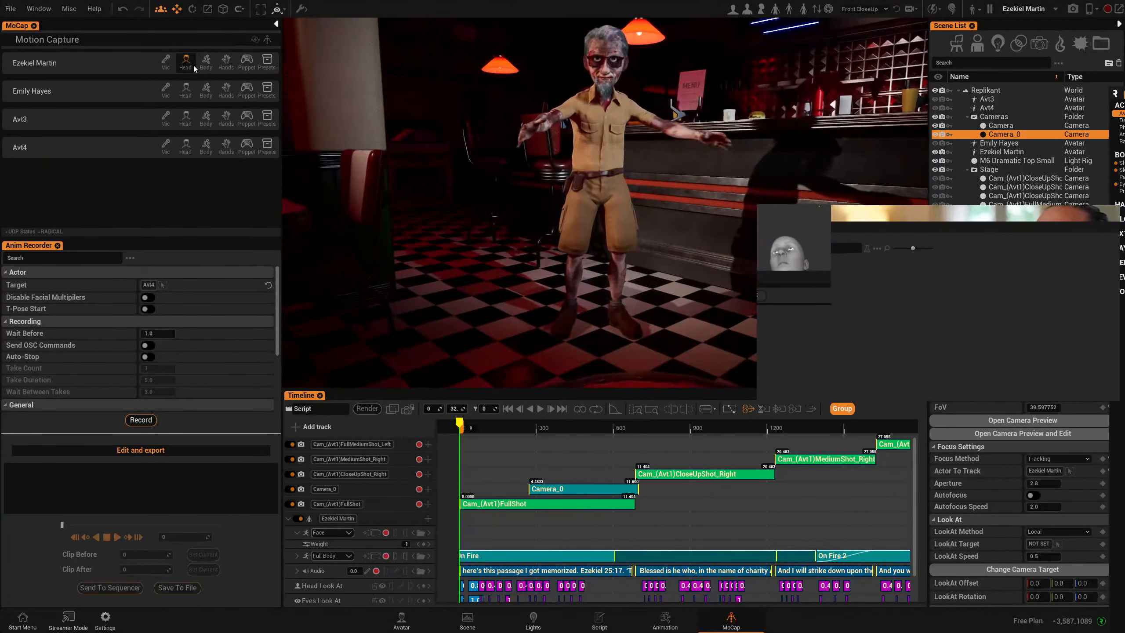
pyautogui.click(188, 66)
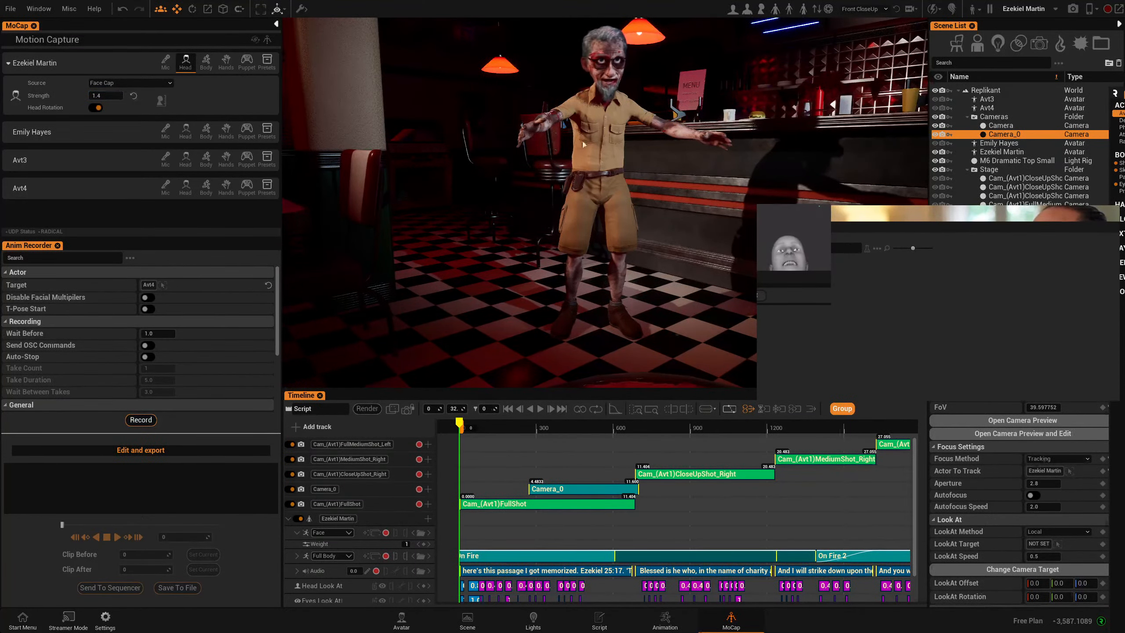
# - Orbit and pan the viewport to frame Ezekiel's Face Cap-driven face
pyautogui.scroll(8, 625, 112)
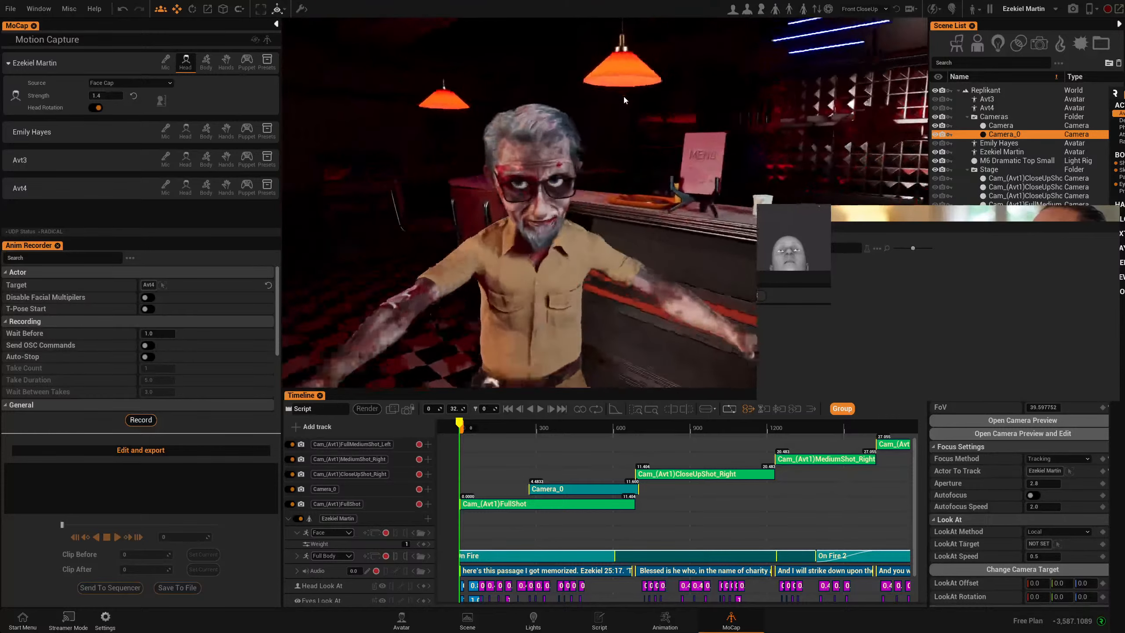
pyautogui.scroll(2, 549, 179)
pyautogui.scroll(-3, 560, 218)
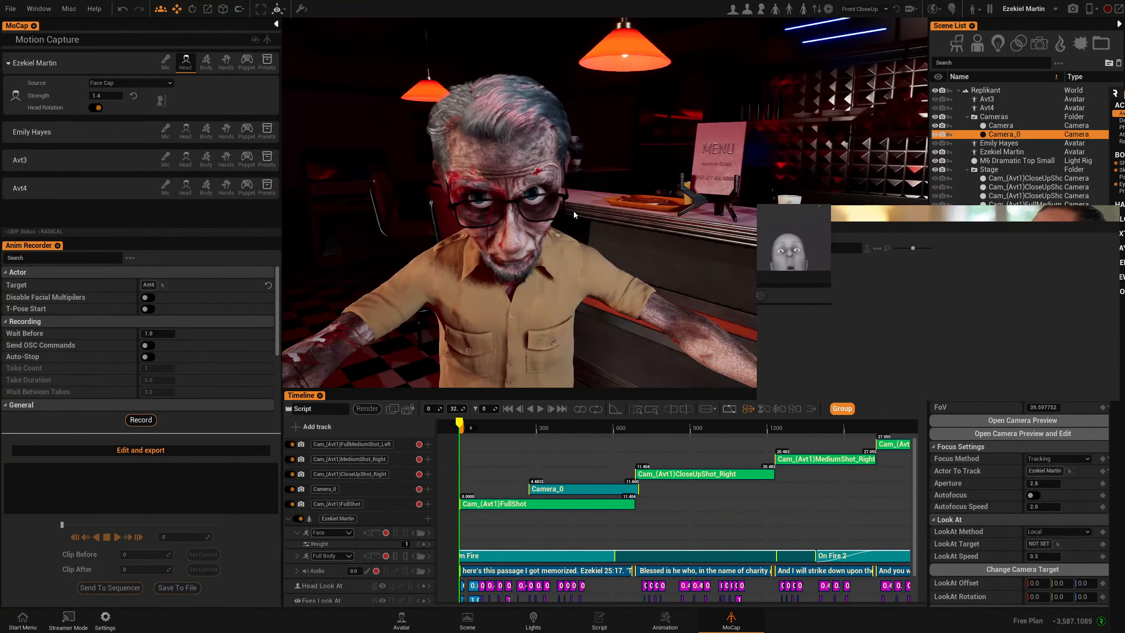
pyautogui.moveTo(562, 241); pyautogui.dragTo(591, 349, button='right')
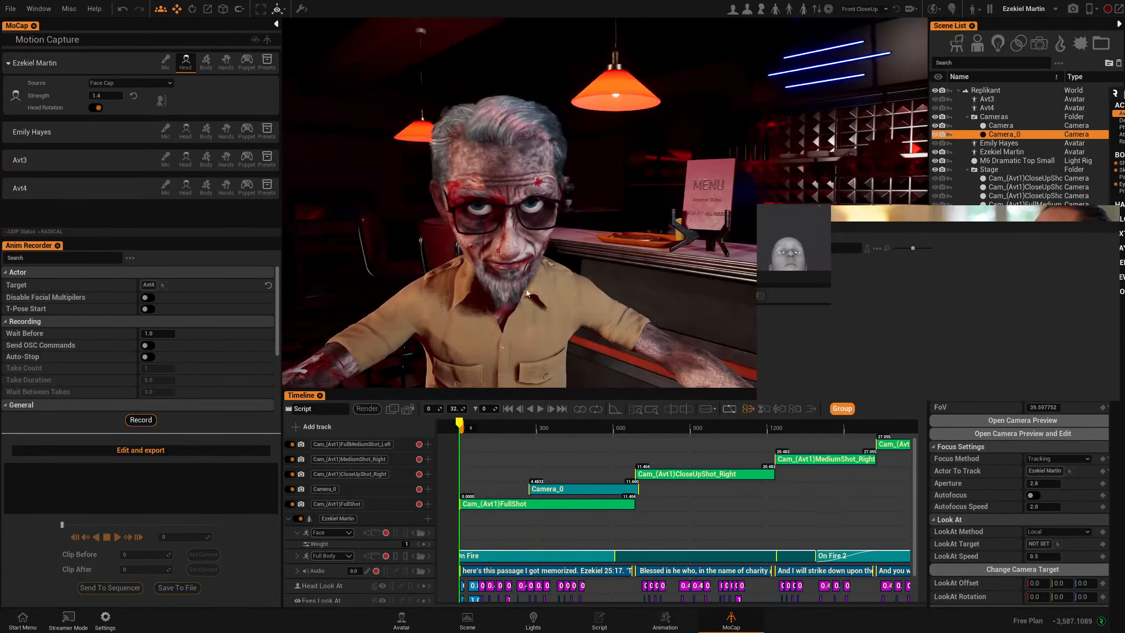
pyautogui.moveTo(509, 342); pyautogui.dragTo(558, 264, button='middle')
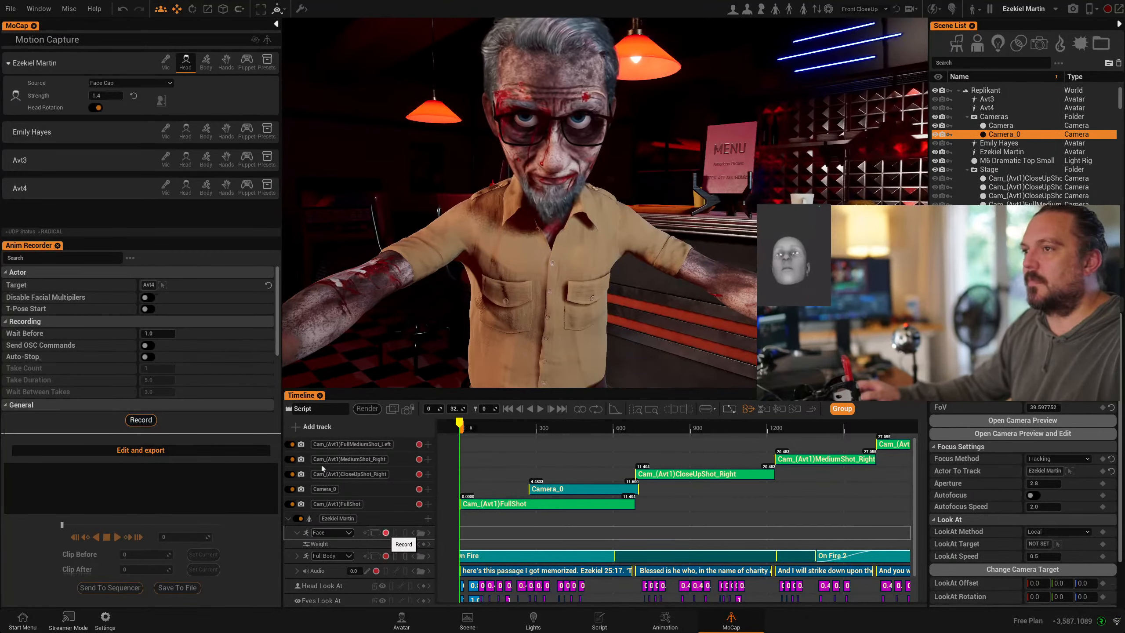
# - Start recording a Face Cap take onto Ezekiel's Face track while performing the monologue
pyautogui.scroll(-5, 74, 378)
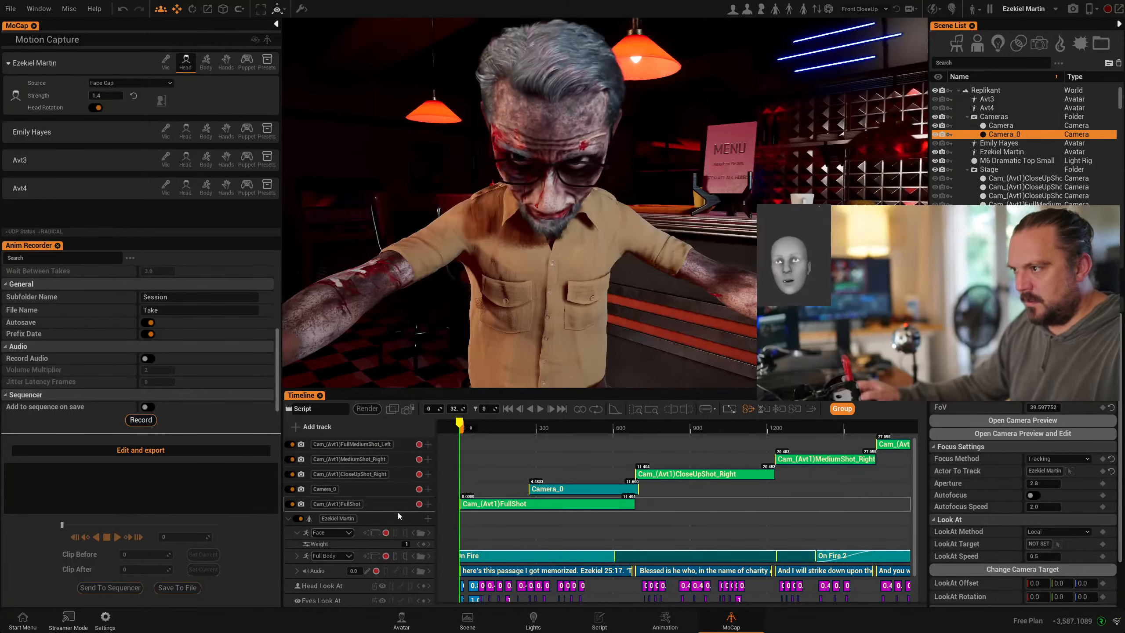
pyautogui.click(386, 535)
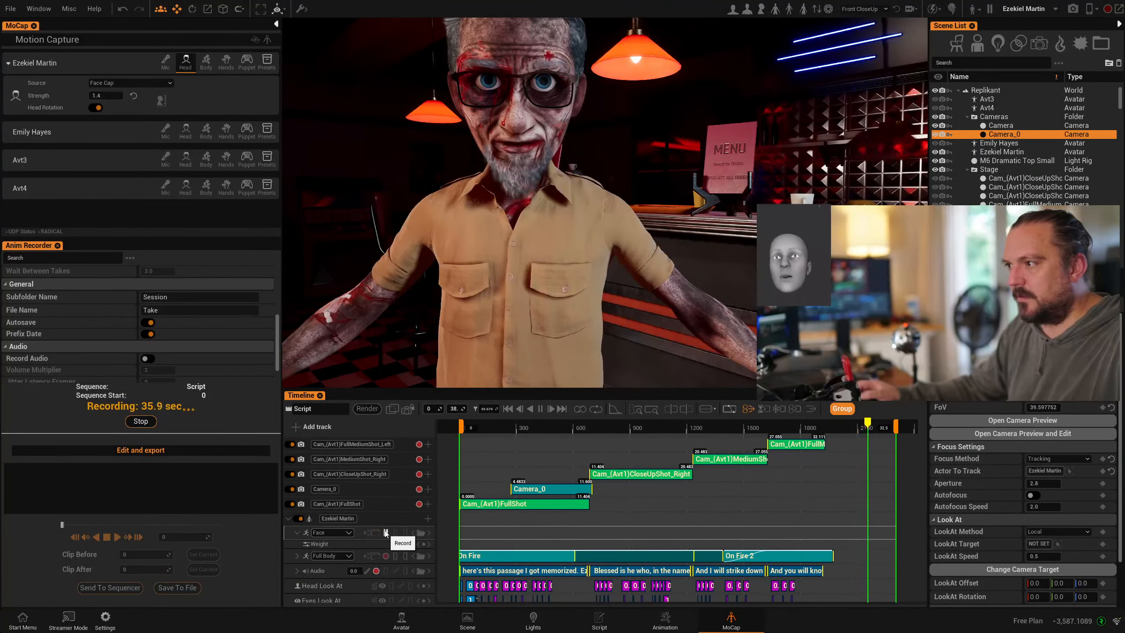
# - Stop recording to save take 2024.02.21-13.51.52_Take and move to 4.5 seconds
pyautogui.click(386, 532)
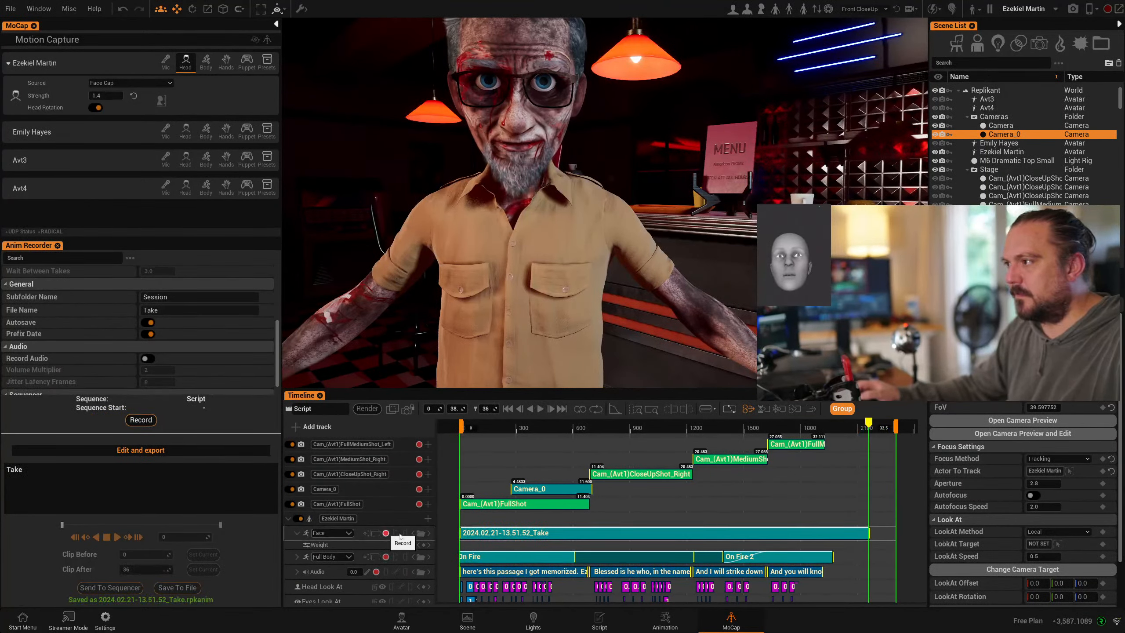
pyautogui.click(484, 426)
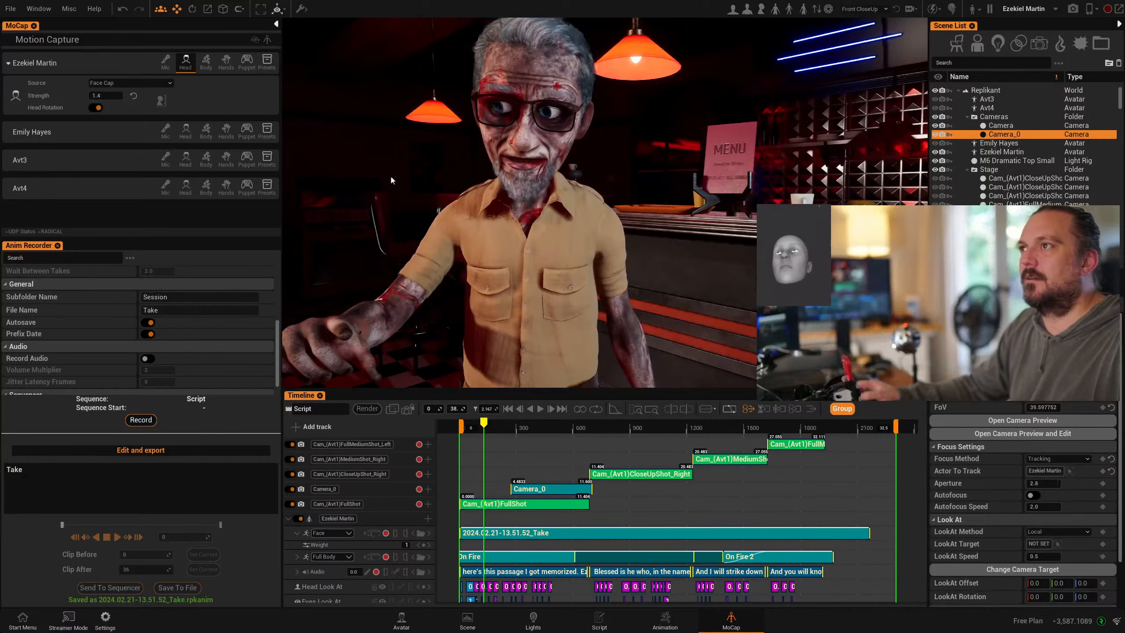
pyautogui.click(187, 62)
pyautogui.moveTo(484, 426); pyautogui.dragTo(510, 426)
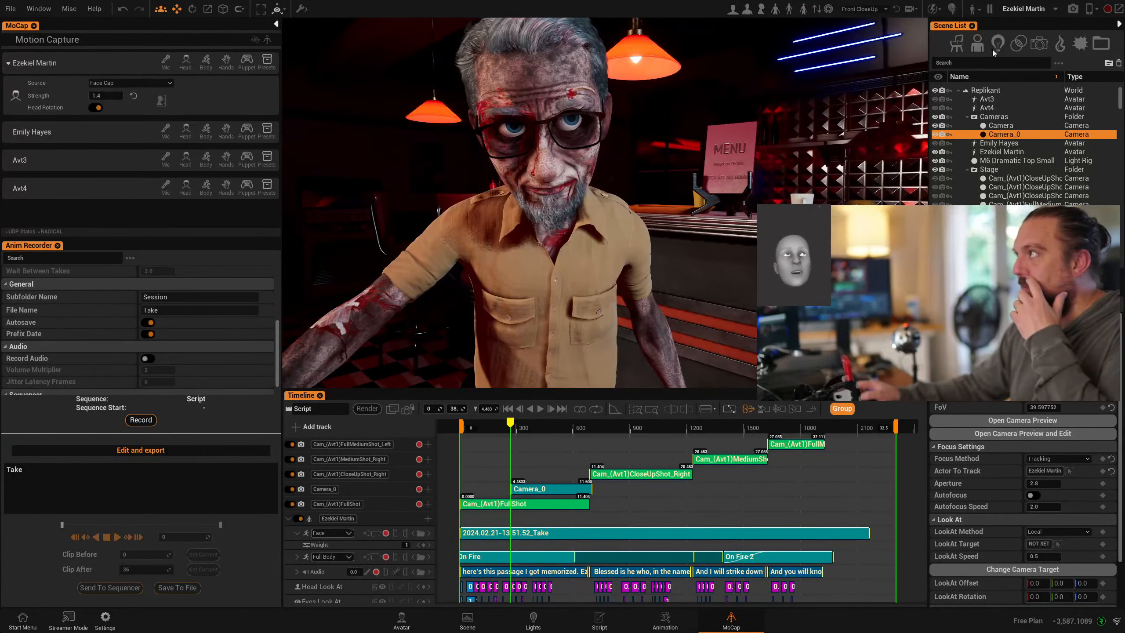
# - View the hair groom settings in the Avatar workspace, then return to the Animation timeline
pyautogui.click(406, 627)
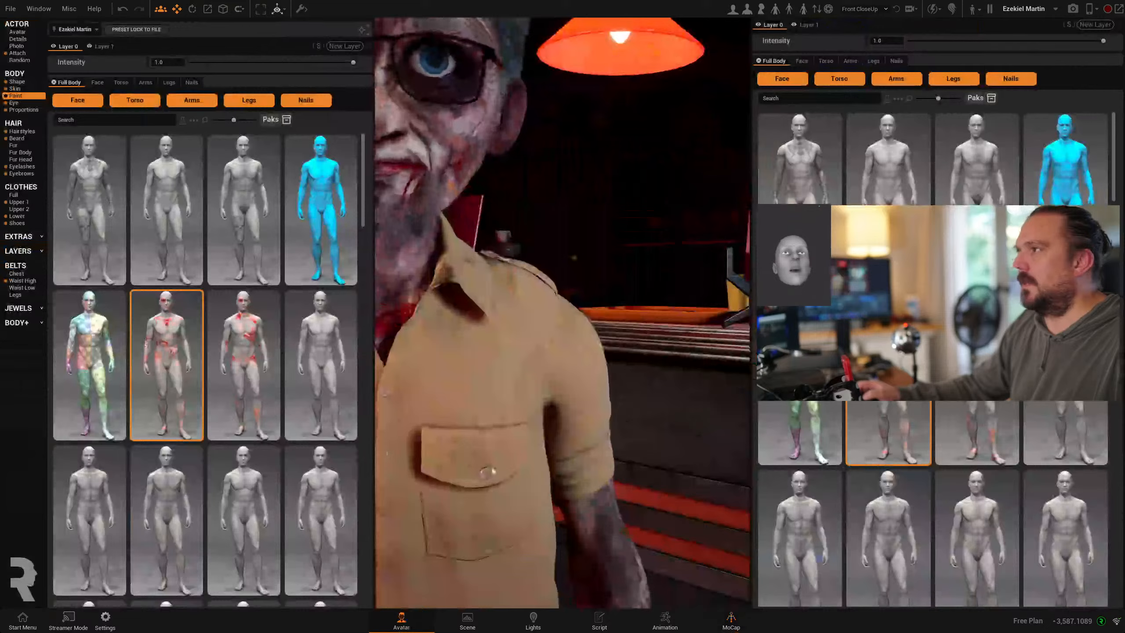
pyautogui.click(17, 131)
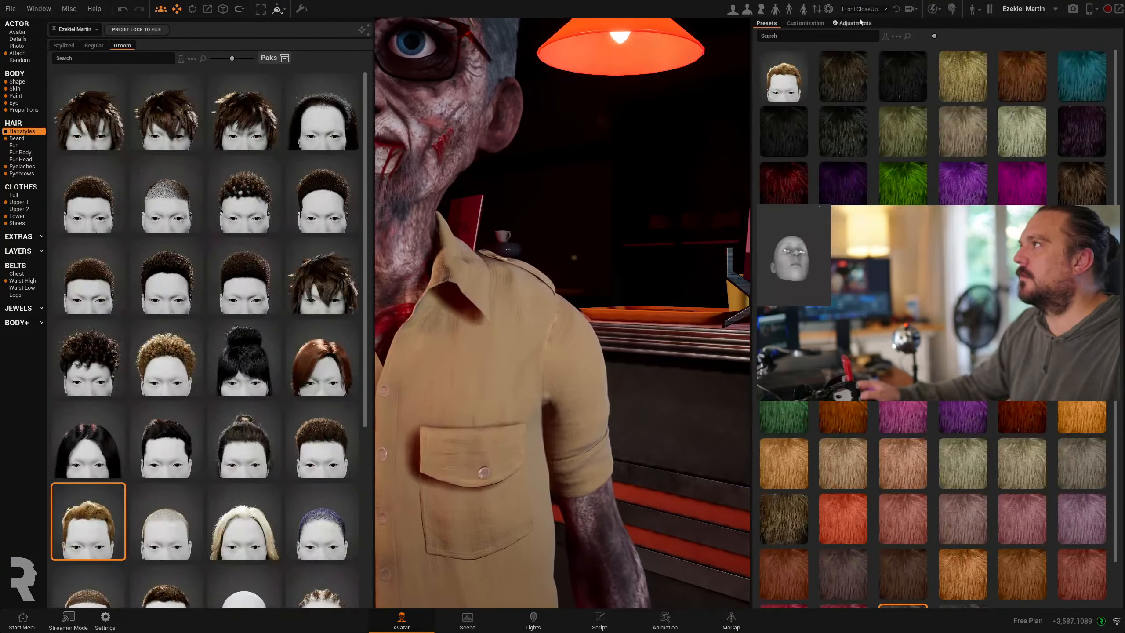
pyautogui.click(859, 23)
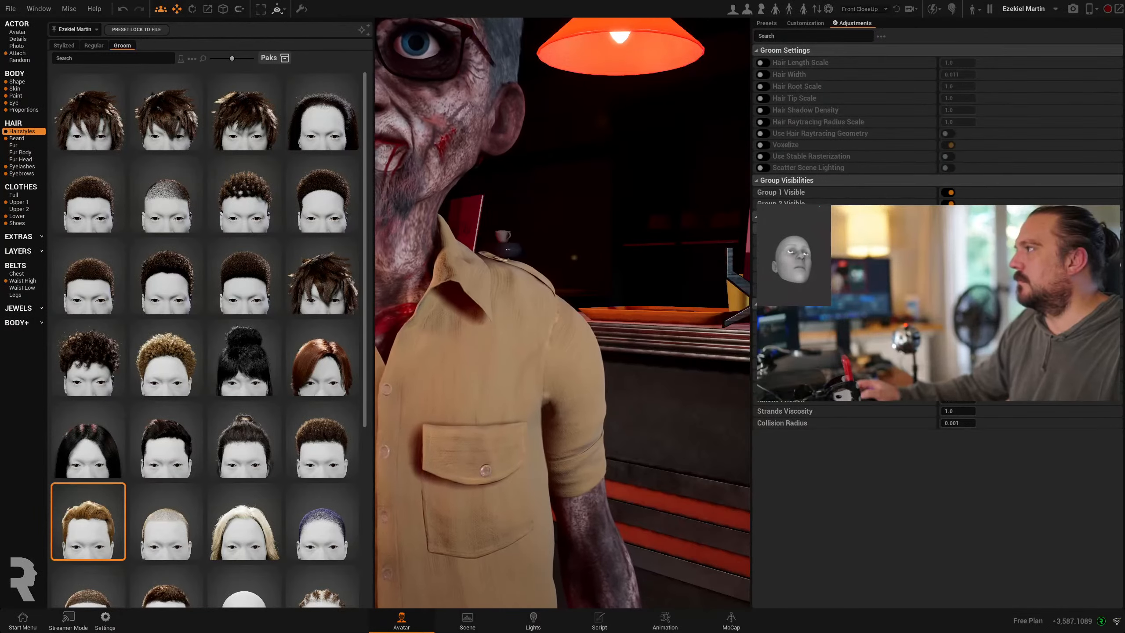
pyautogui.click(664, 618)
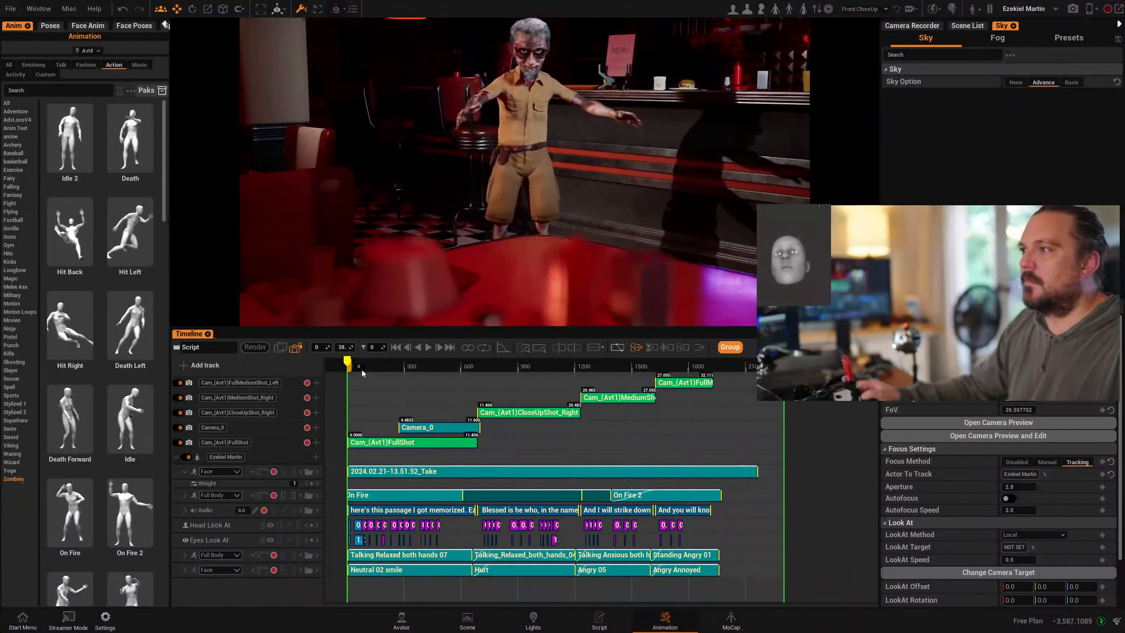
pyautogui.moveTo(367, 368); pyautogui.dragTo(385, 367)
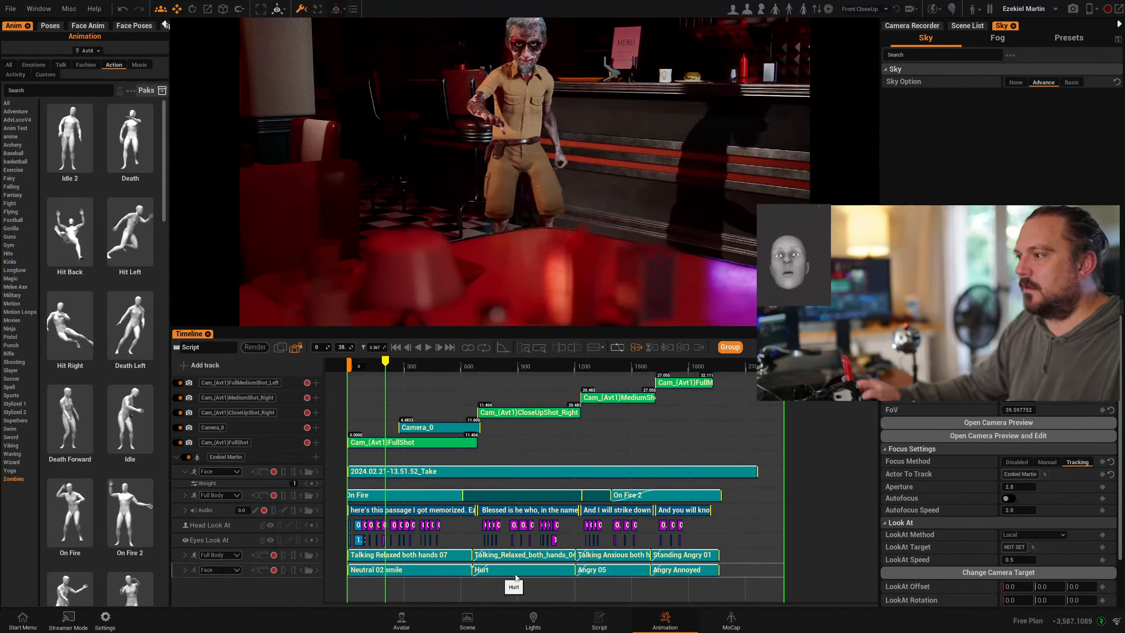
pyautogui.click(431, 348)
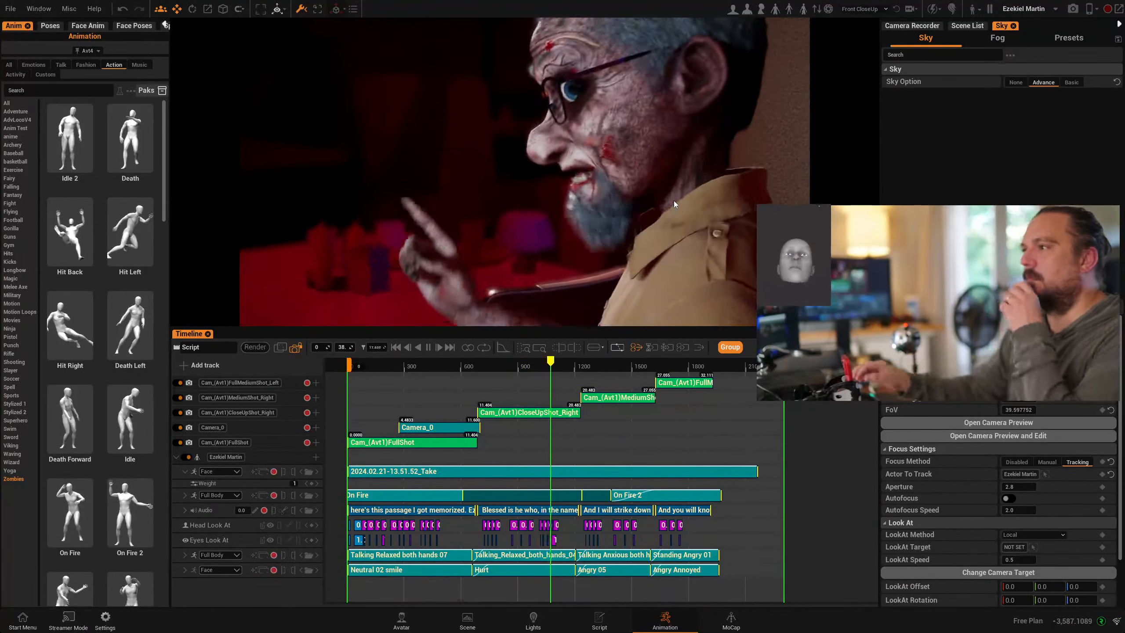
pyautogui.click(429, 348)
pyautogui.moveTo(608, 363); pyautogui.dragTo(450, 363)
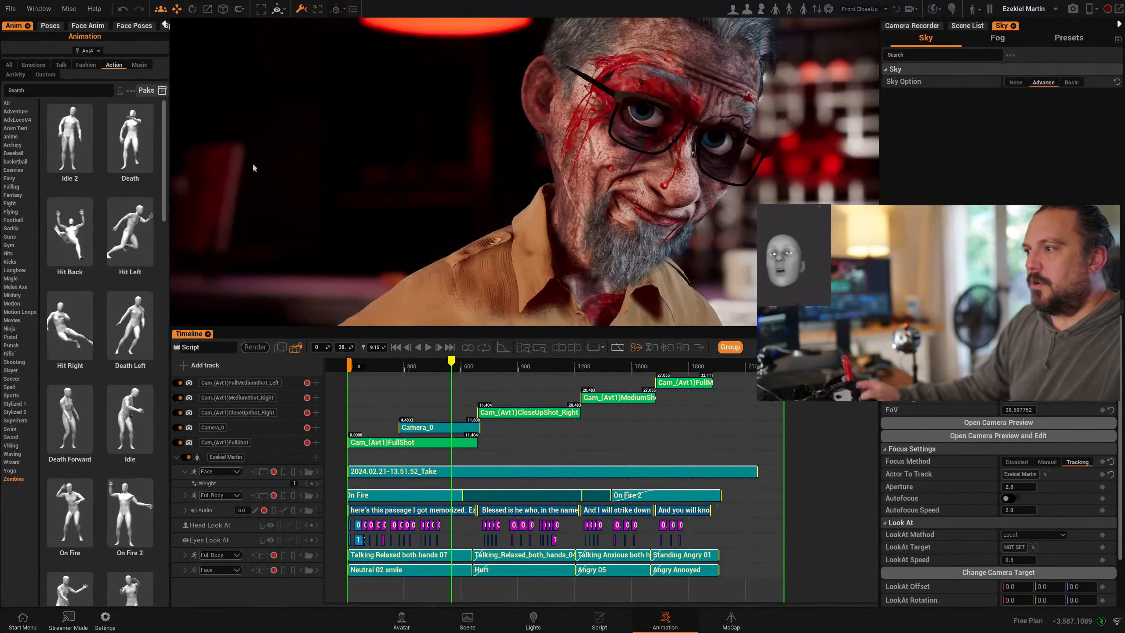
pyautogui.moveTo(394, 364)
pyautogui.mouseDown()
pyautogui.moveTo(367, 366)
pyautogui.moveTo(384, 368)
pyautogui.mouseUp()
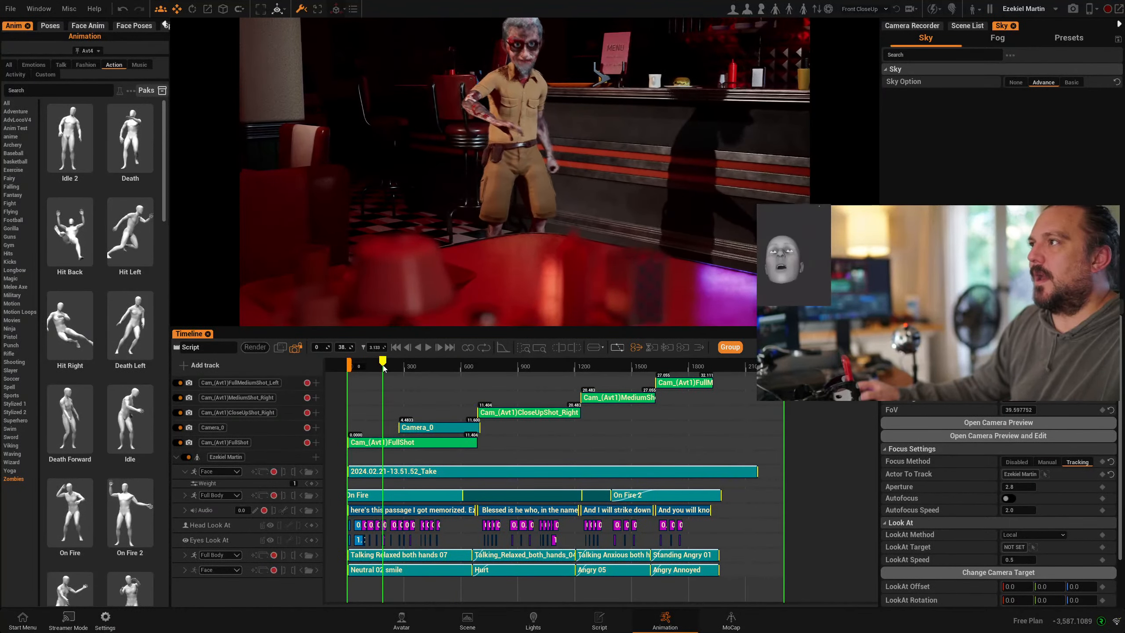
# - Browse the Casual and Action categories in the Poses library, then open Ezekiel's add-track options
pyautogui.click(49, 27)
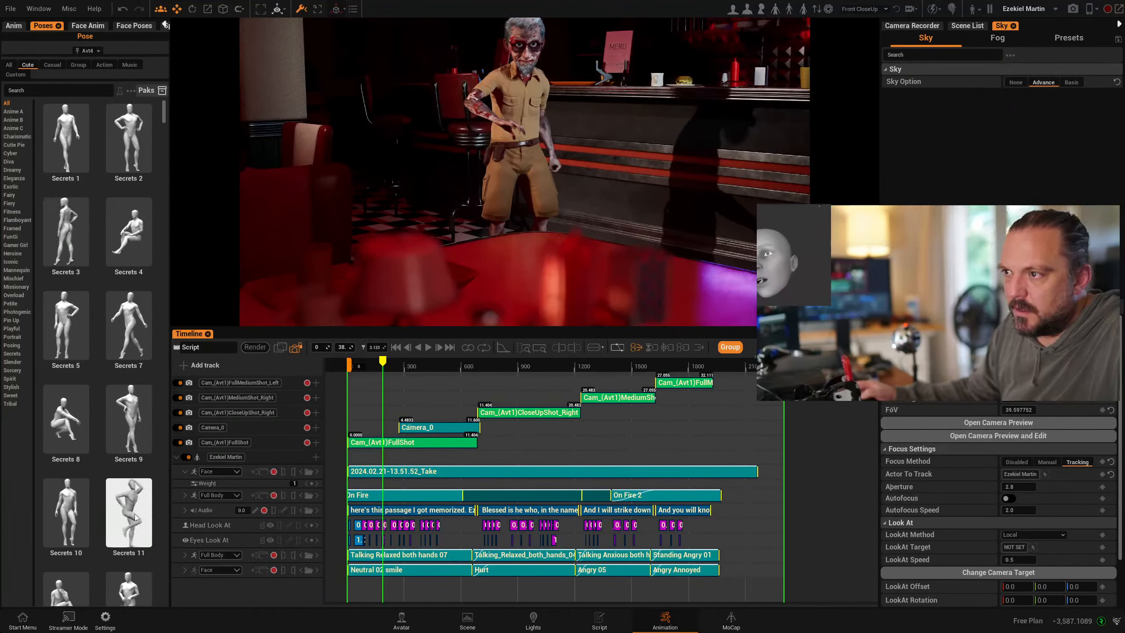
pyautogui.click(52, 65)
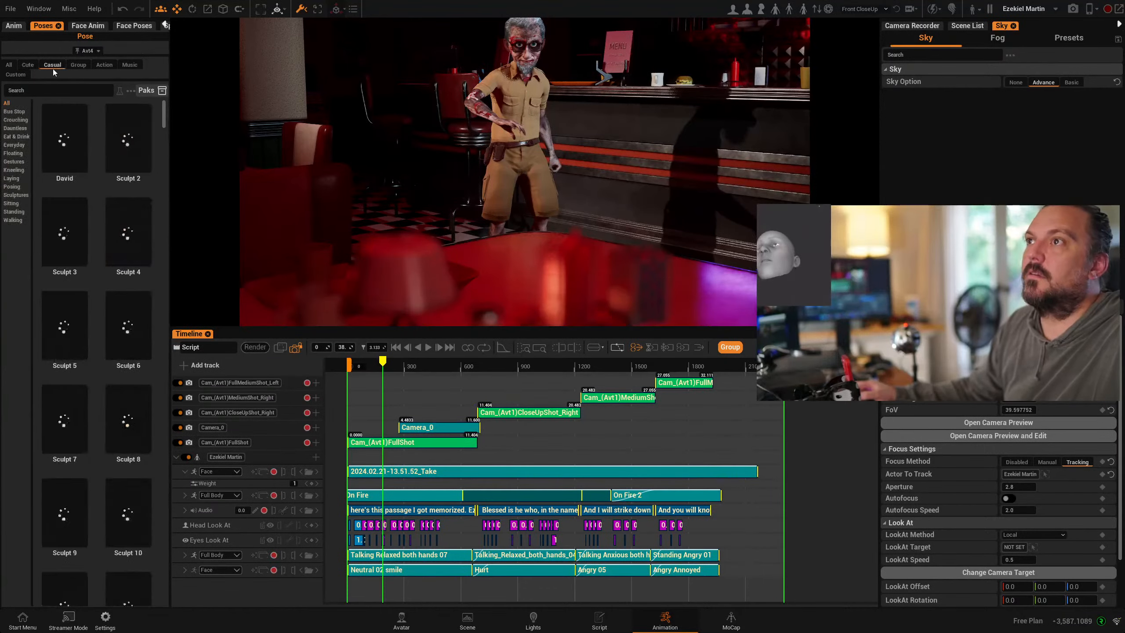
pyautogui.click(103, 65)
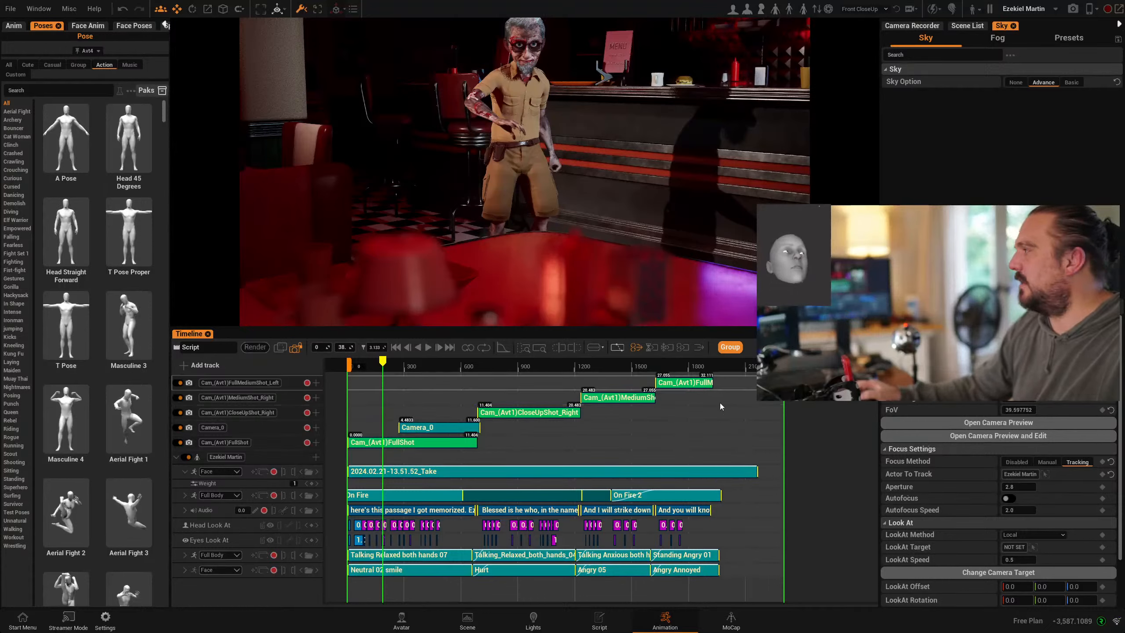
pyautogui.click(316, 457)
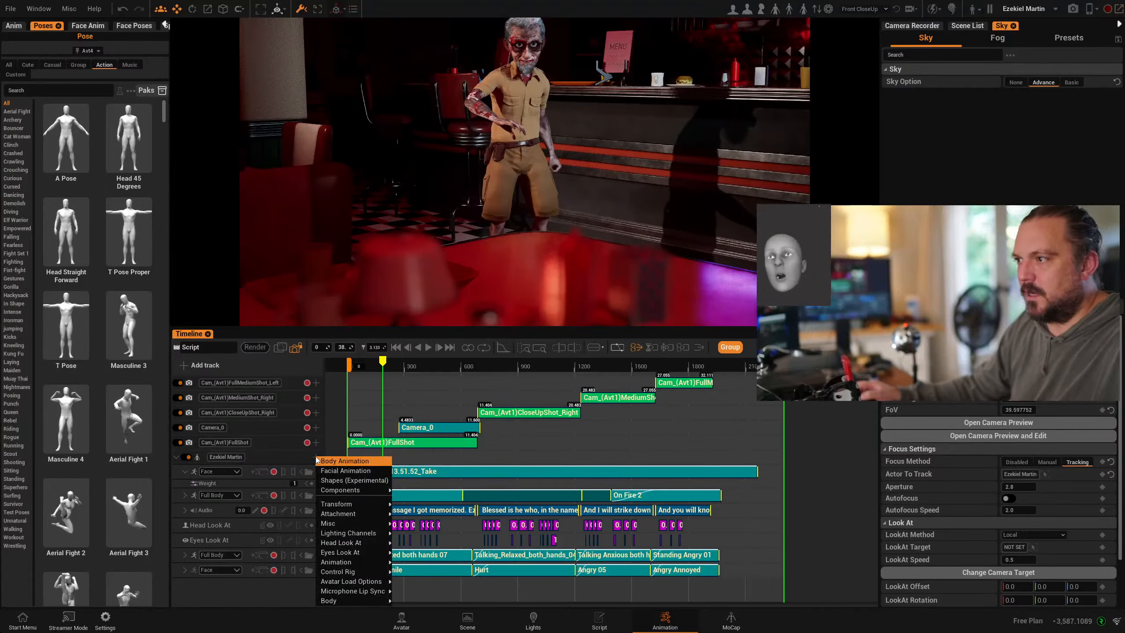
# - Add a Body Animation layer holding the Masculine 3 pose, stretched across the whole timeline
pyautogui.click(358, 461)
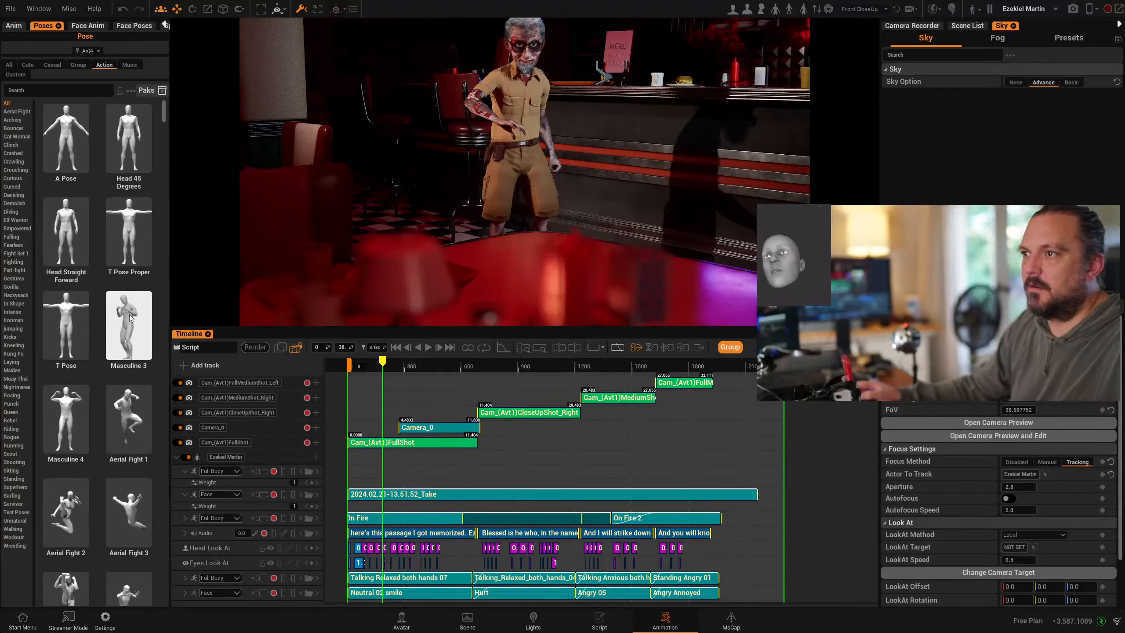
pyautogui.moveTo(129, 321); pyautogui.dragTo(350, 471)
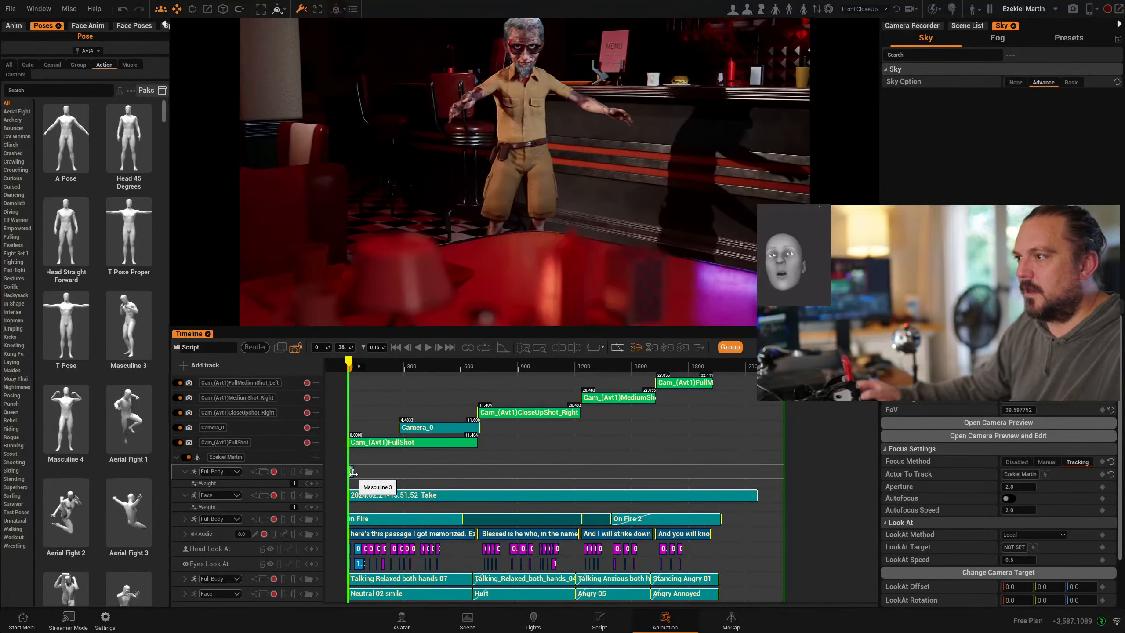
pyautogui.moveTo(353, 474); pyautogui.dragTo(783, 481)
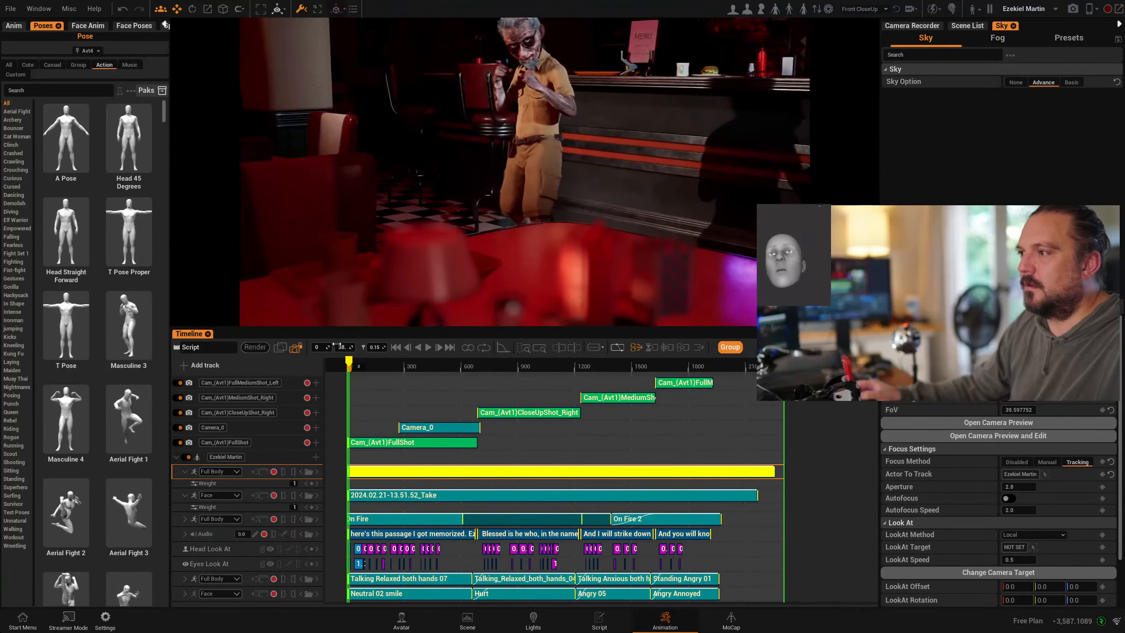
pyautogui.moveTo(349, 362); pyautogui.dragTo(424, 416)
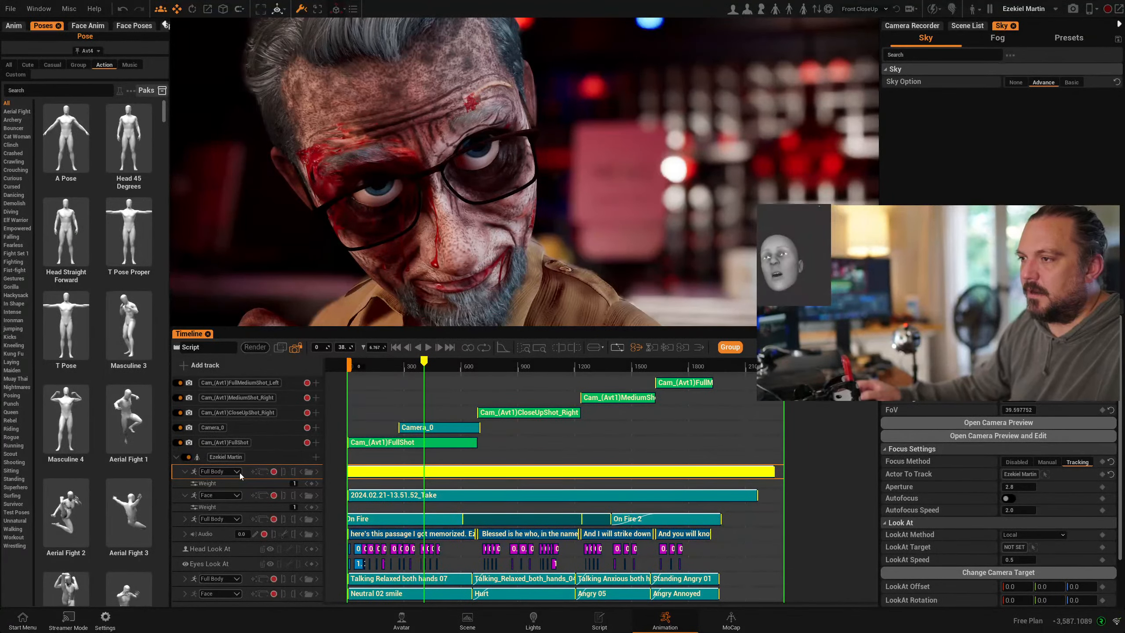
# - Restrict the pose layer's body parts: turn off the lower body and include the right hand
pyautogui.click(238, 472)
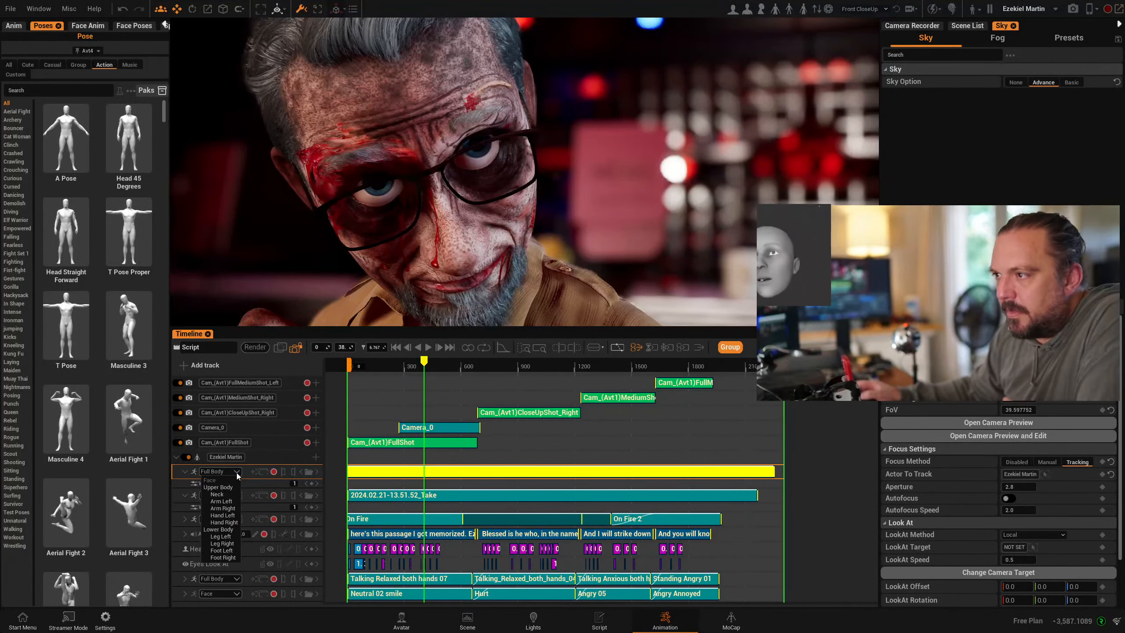
pyautogui.click(216, 528)
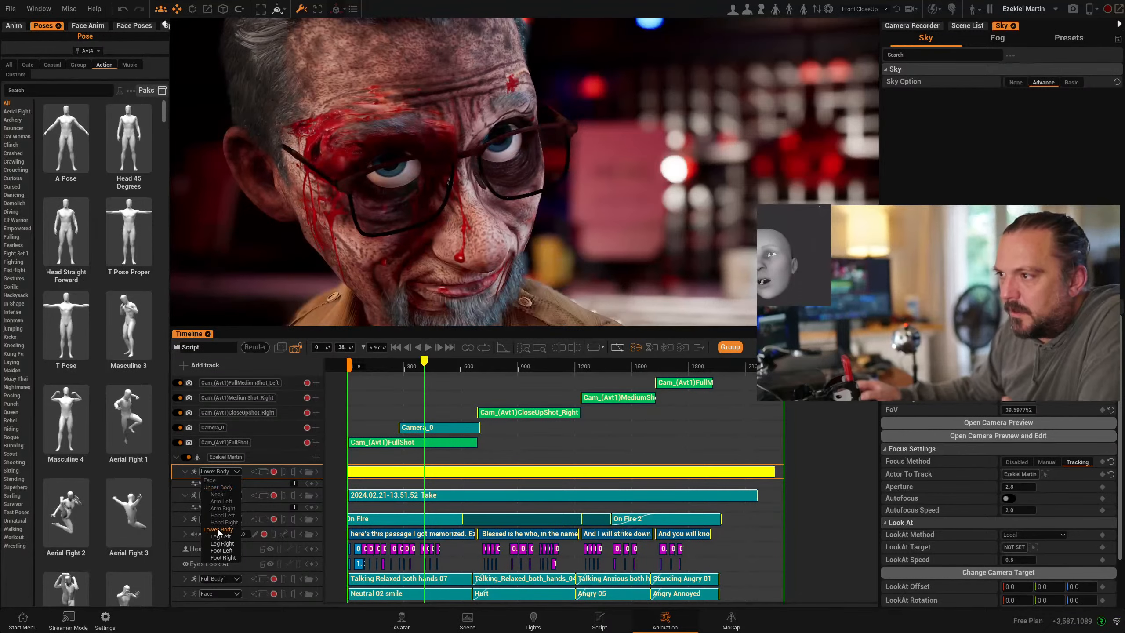
pyautogui.click(219, 529)
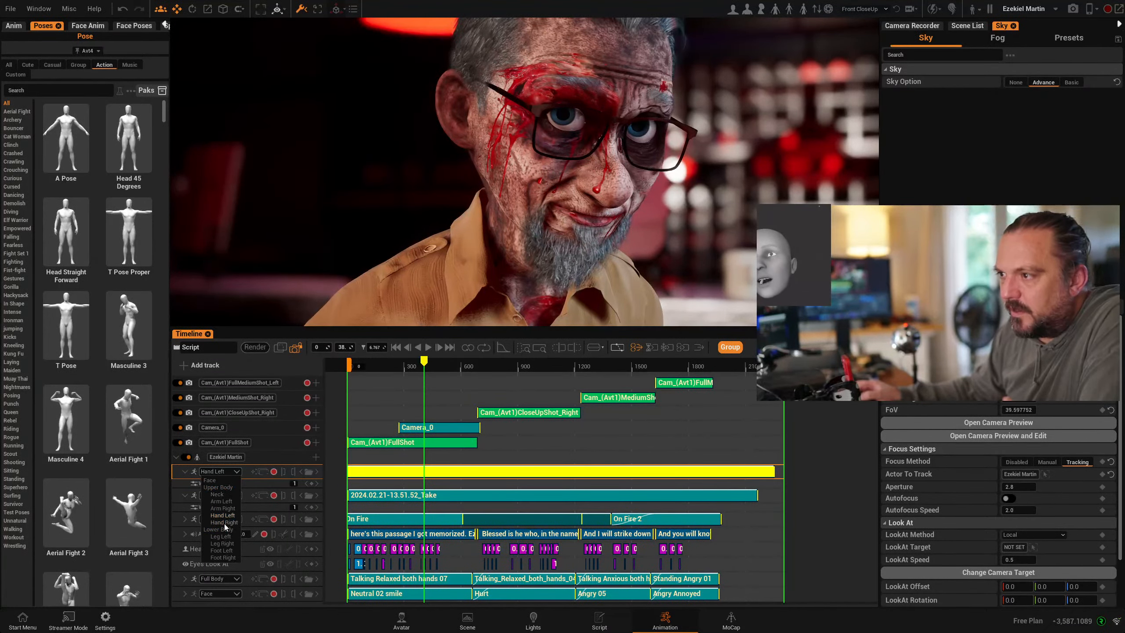
pyautogui.click(224, 523)
pyautogui.moveTo(423, 363); pyautogui.dragTo(392, 363)
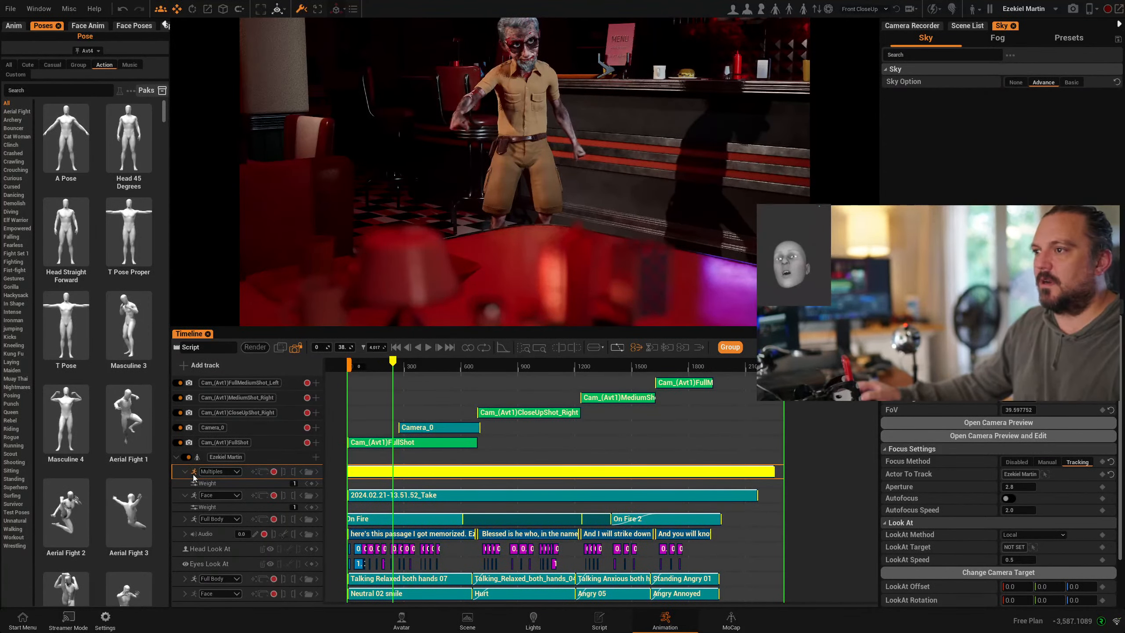
pyautogui.moveTo(391, 363)
pyautogui.mouseDown()
pyautogui.moveTo(409, 364)
pyautogui.moveTo(377, 364)
pyautogui.moveTo(386, 364)
pyautogui.mouseUp()
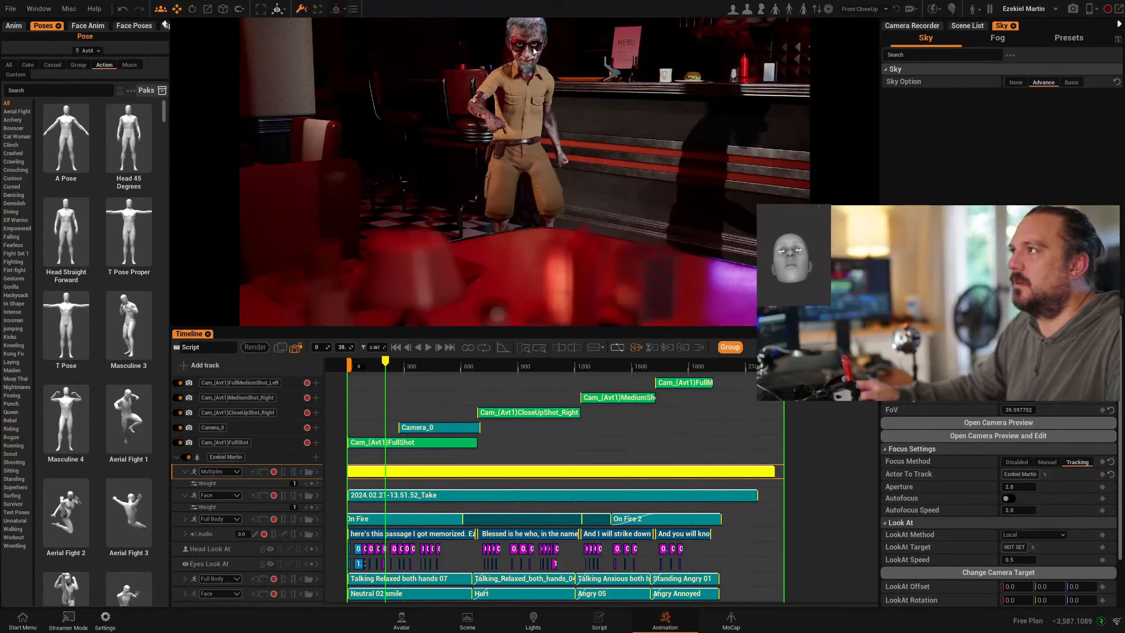
pyautogui.click(429, 347)
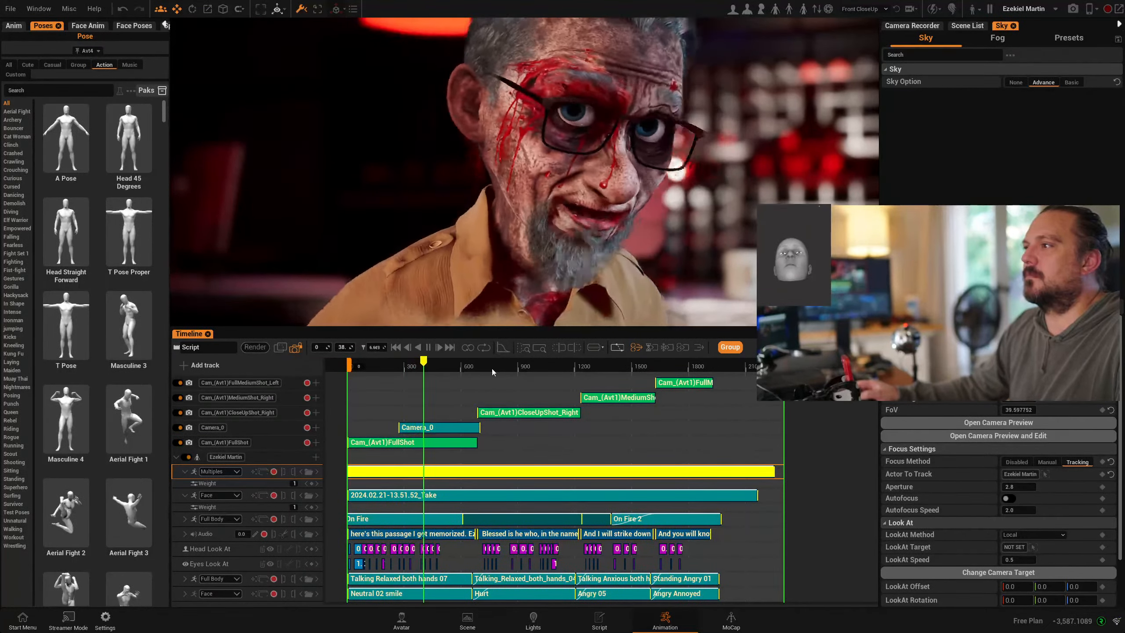
pyautogui.click(426, 349)
pyautogui.click(429, 349)
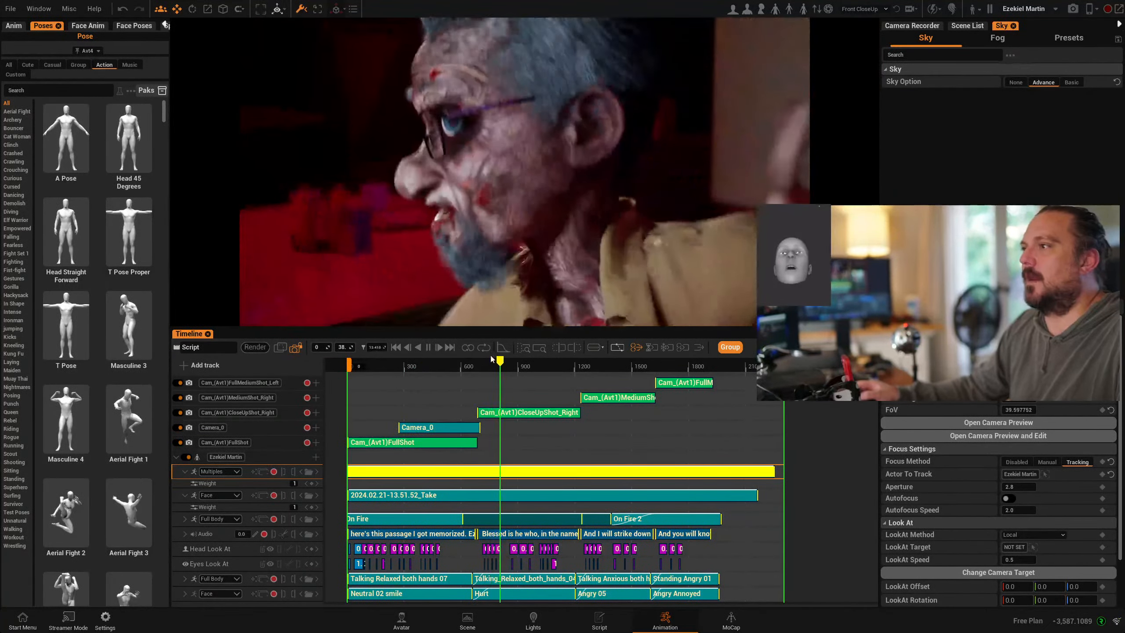
pyautogui.moveTo(507, 362); pyautogui.dragTo(368, 376)
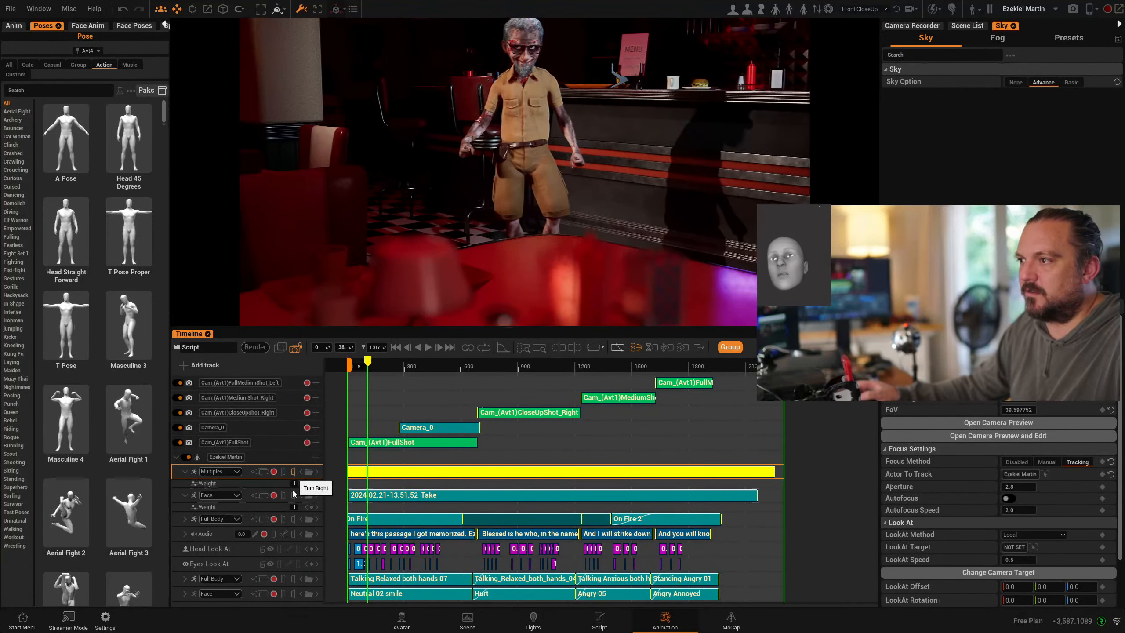
# - Keyframe the hand-pose layer's Weight at 0, then scrub to about 2 seconds to check the blend
pyautogui.write('0')
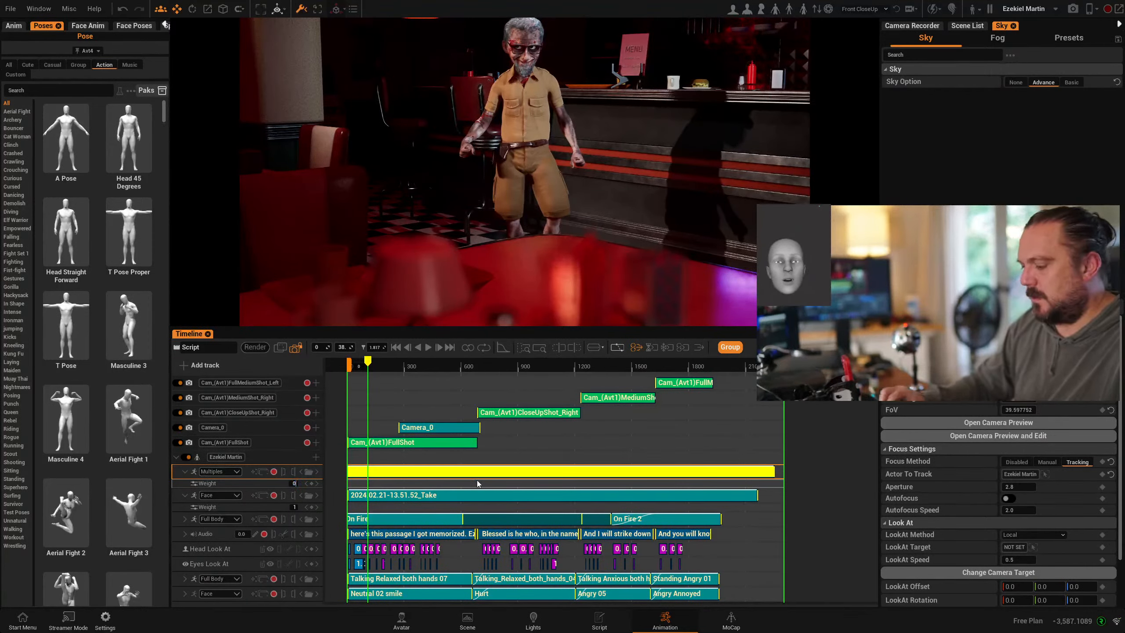
pyautogui.click(476, 483)
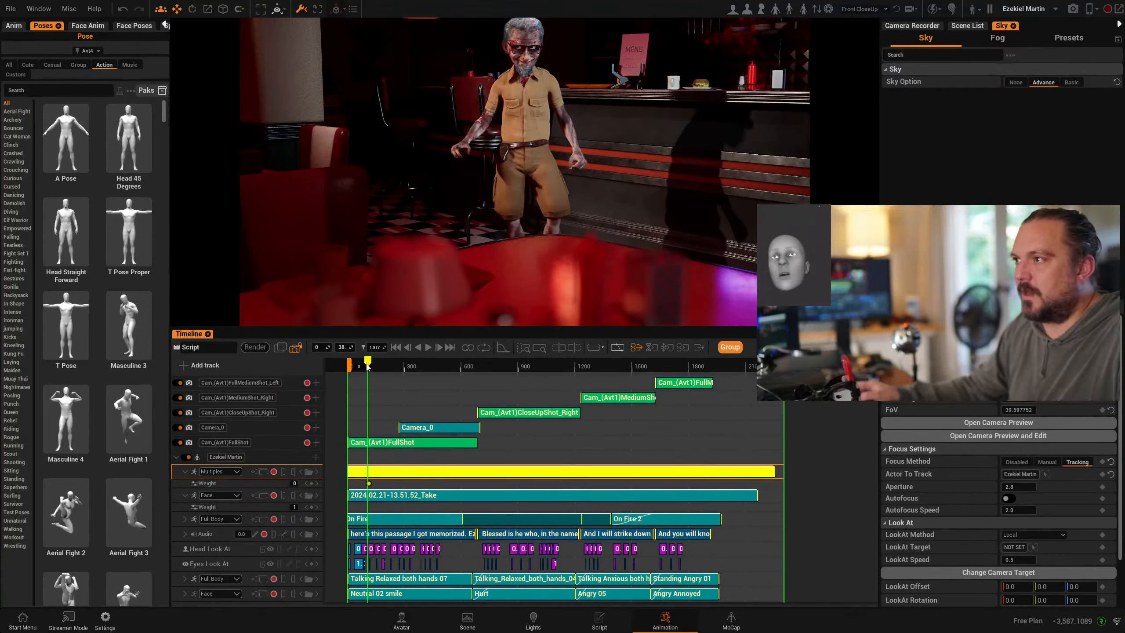
pyautogui.moveTo(360, 364); pyautogui.dragTo(348, 363)
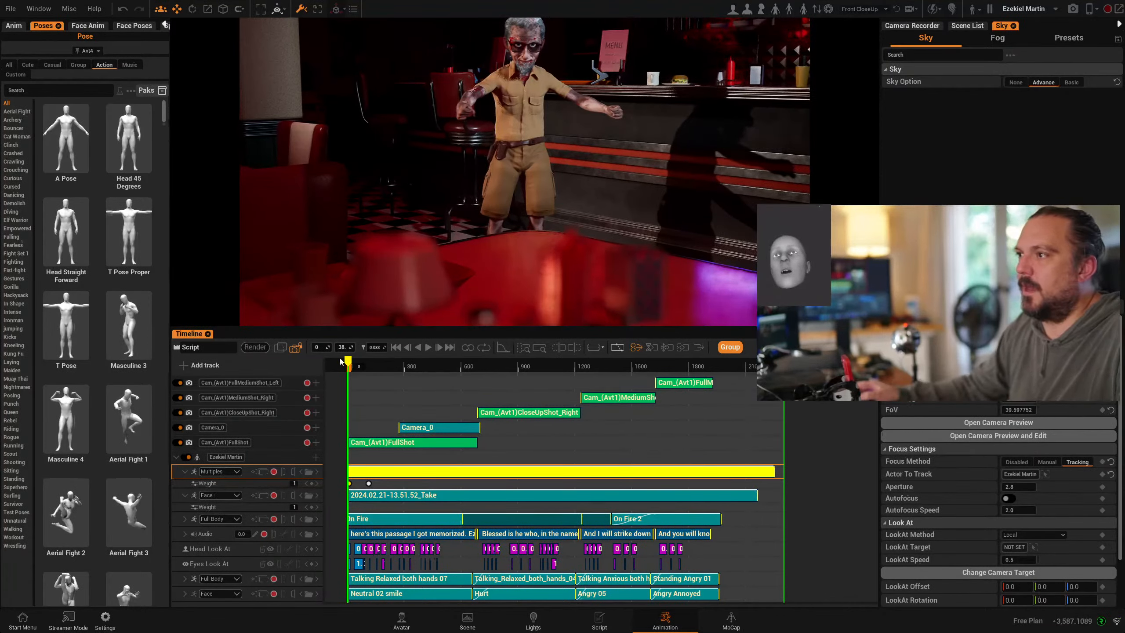
pyautogui.moveTo(349, 362); pyautogui.dragTo(414, 380)
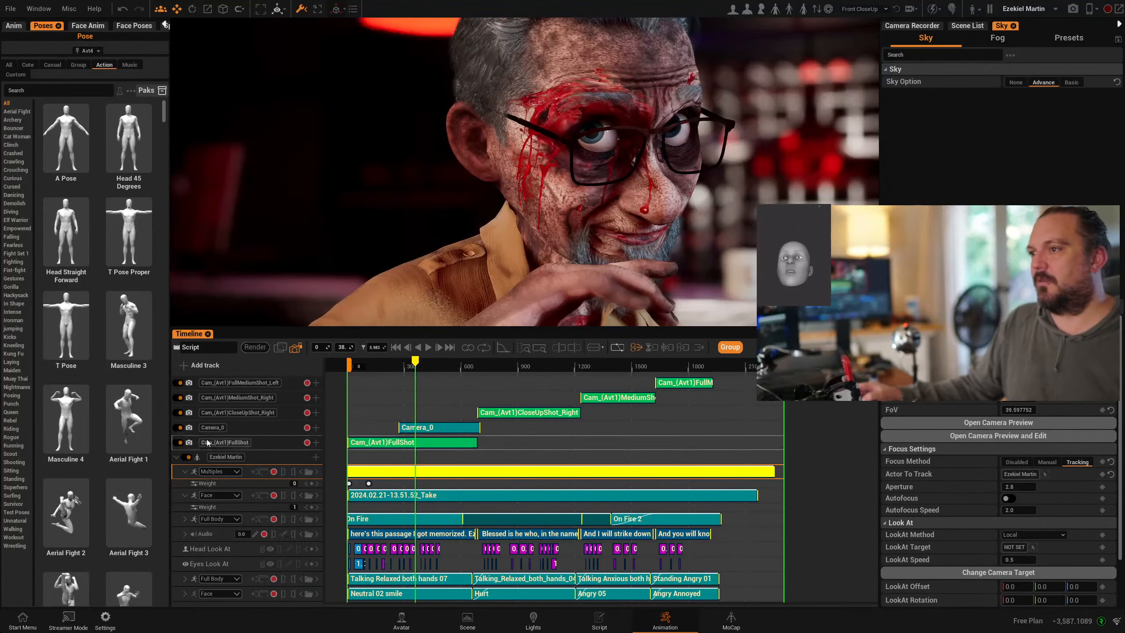
# - Scrub through the hand shots back to the front Camera_0 shot, then enlarge the scene view over the timeline
pyautogui.moveTo(428, 364); pyautogui.dragTo(512, 363)
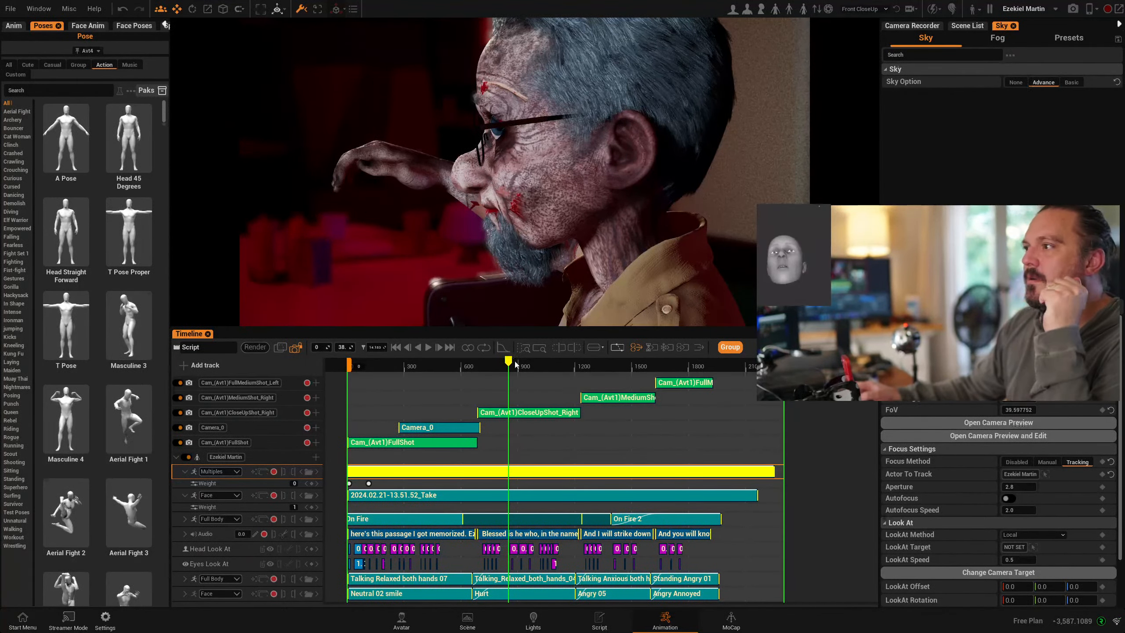
pyautogui.moveTo(508, 363); pyautogui.dragTo(438, 364)
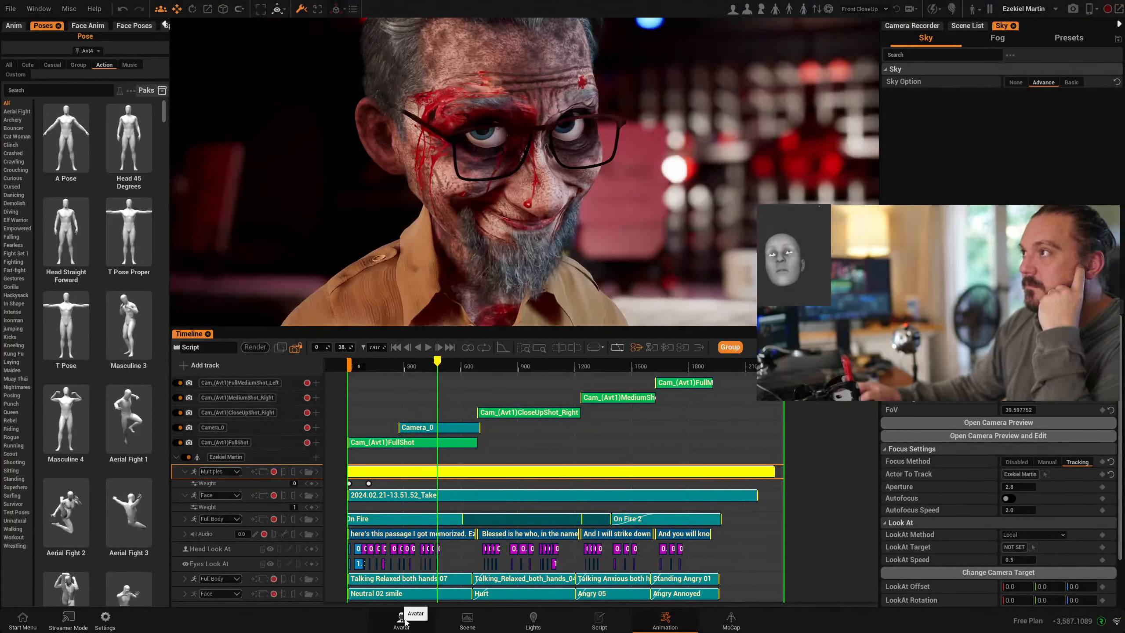
pyautogui.moveTo(467, 326); pyautogui.dragTo(461, 515)
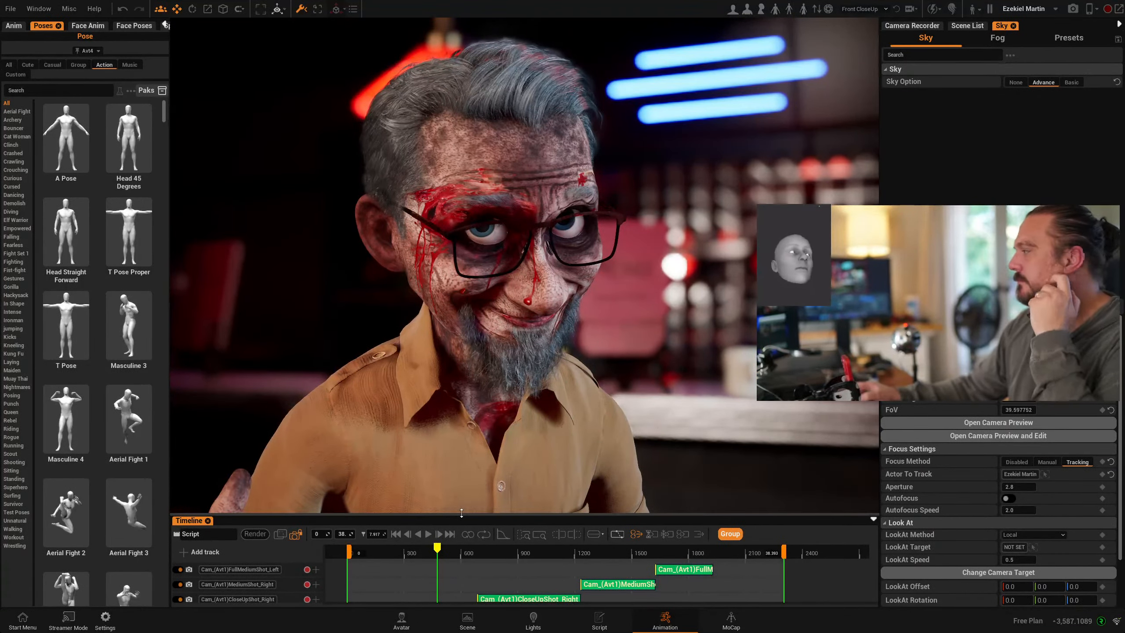
# - Browse Ezekiel's skin options in the avatar editor, then return to the Animation workspace
pyautogui.click(400, 623)
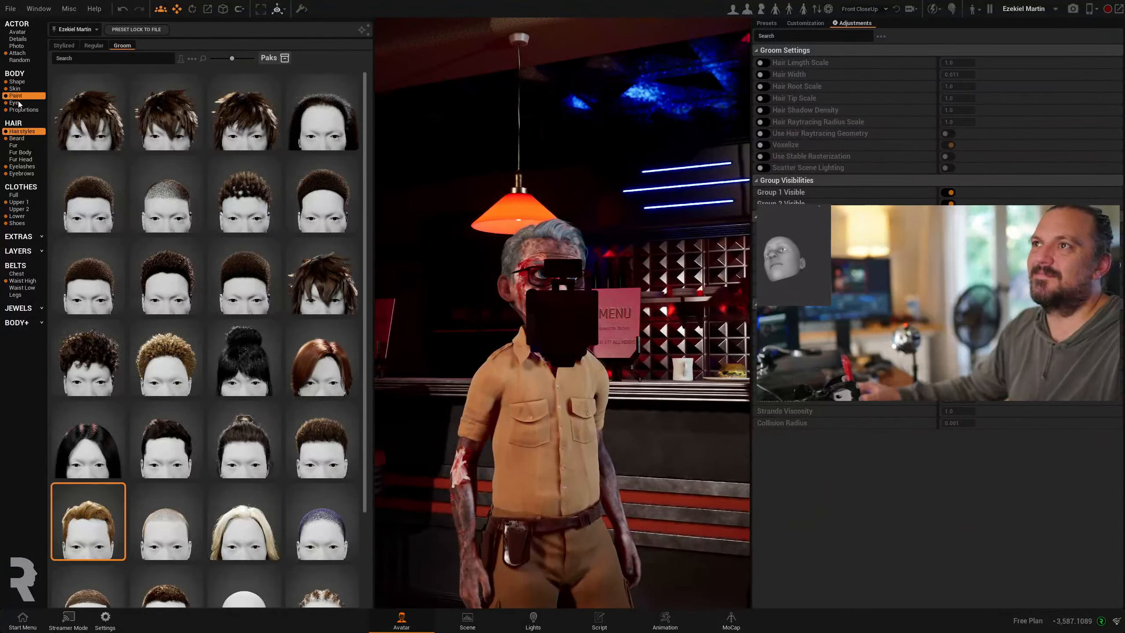
pyautogui.click(15, 89)
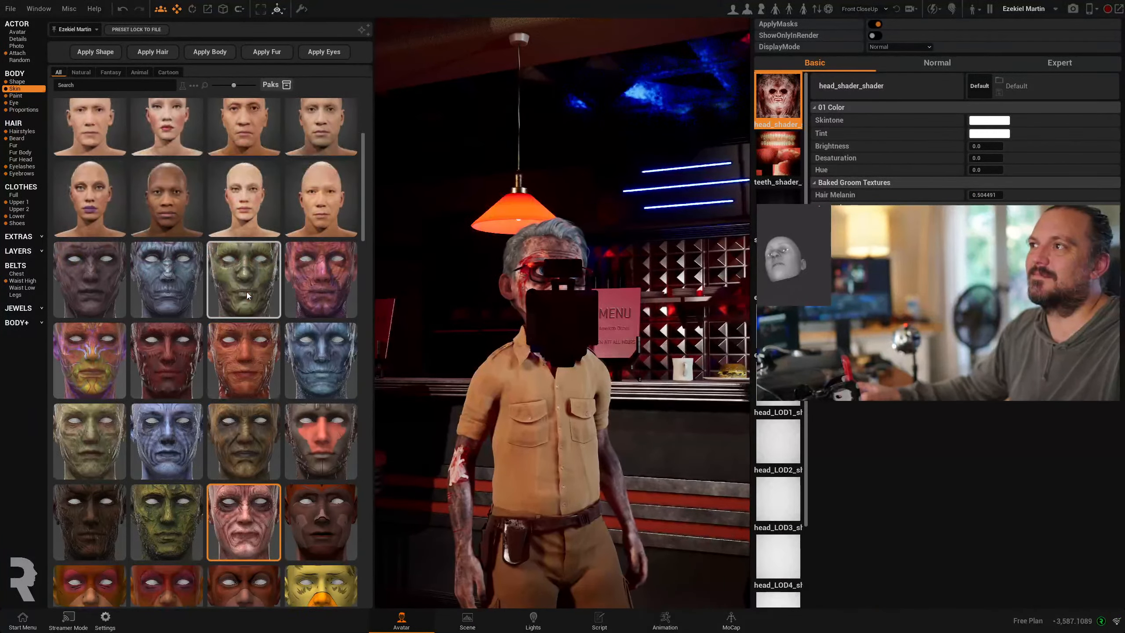
pyautogui.scroll(3, 246, 292)
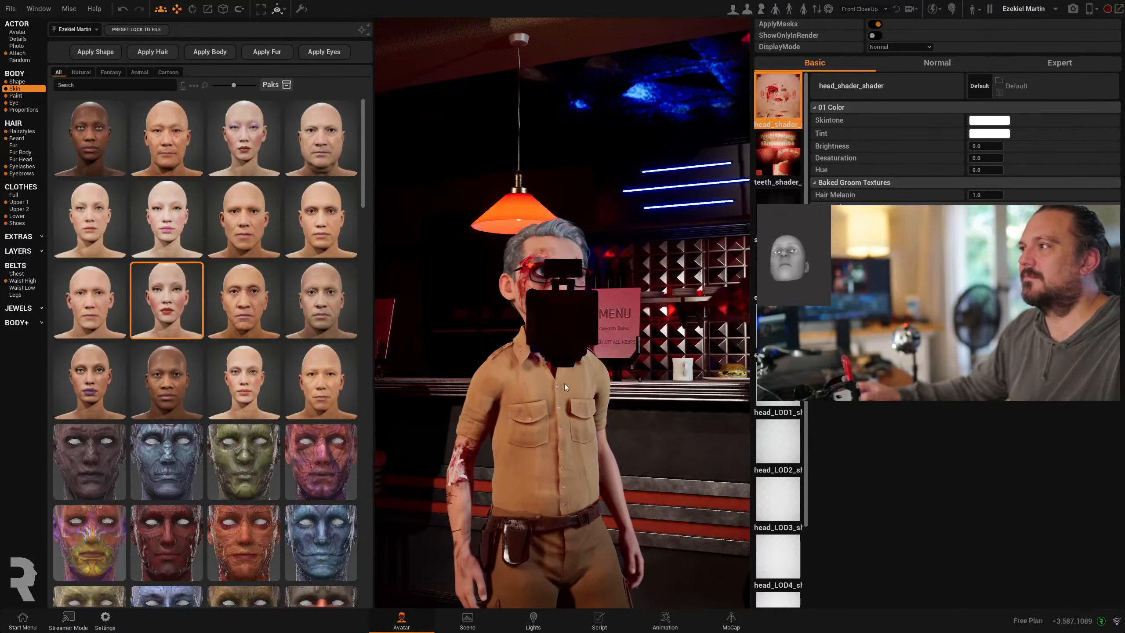
pyautogui.click(665, 620)
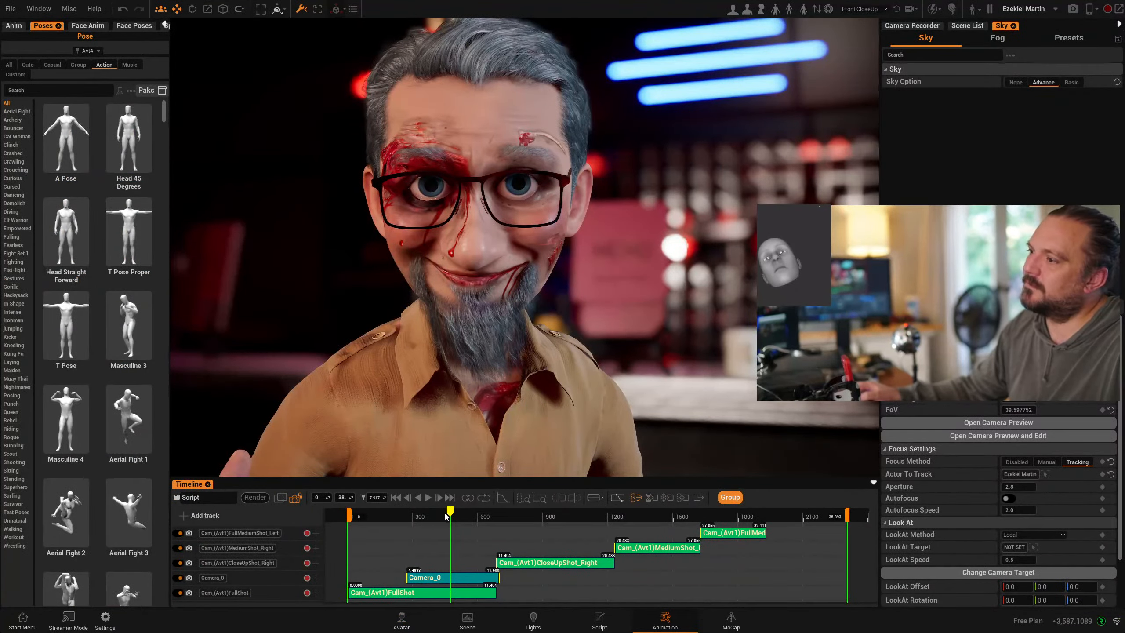
# - Return the sequence to about 6 seconds and collapse the timeline to give the scene view more height
pyautogui.moveTo(449, 514); pyautogui.dragTo(430, 511)
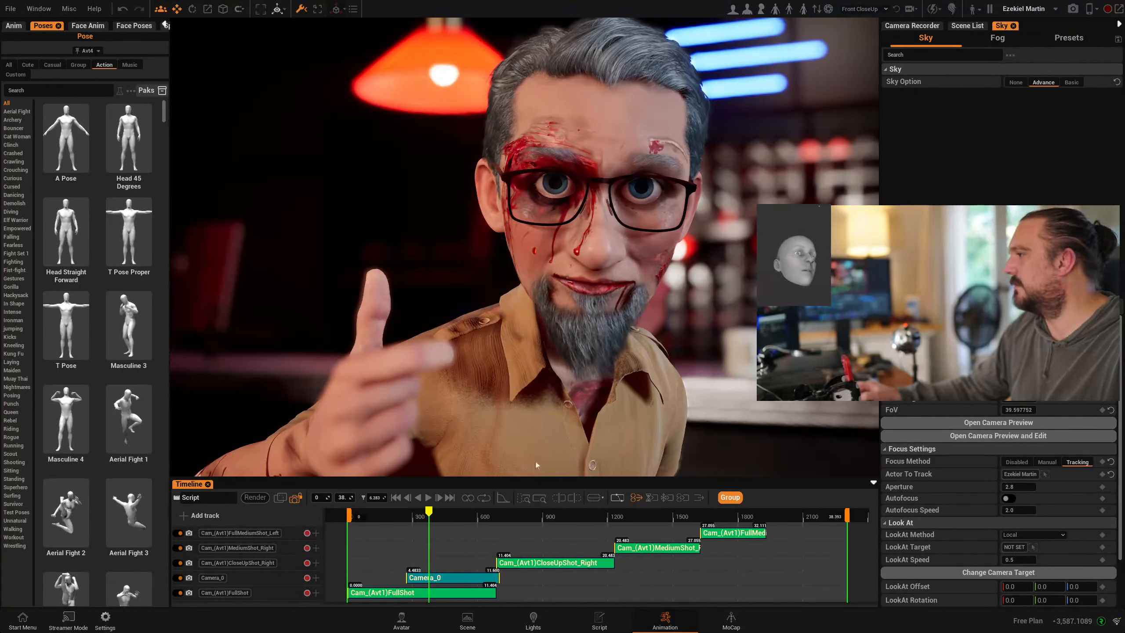
pyautogui.moveTo(498, 478); pyautogui.dragTo(484, 558)
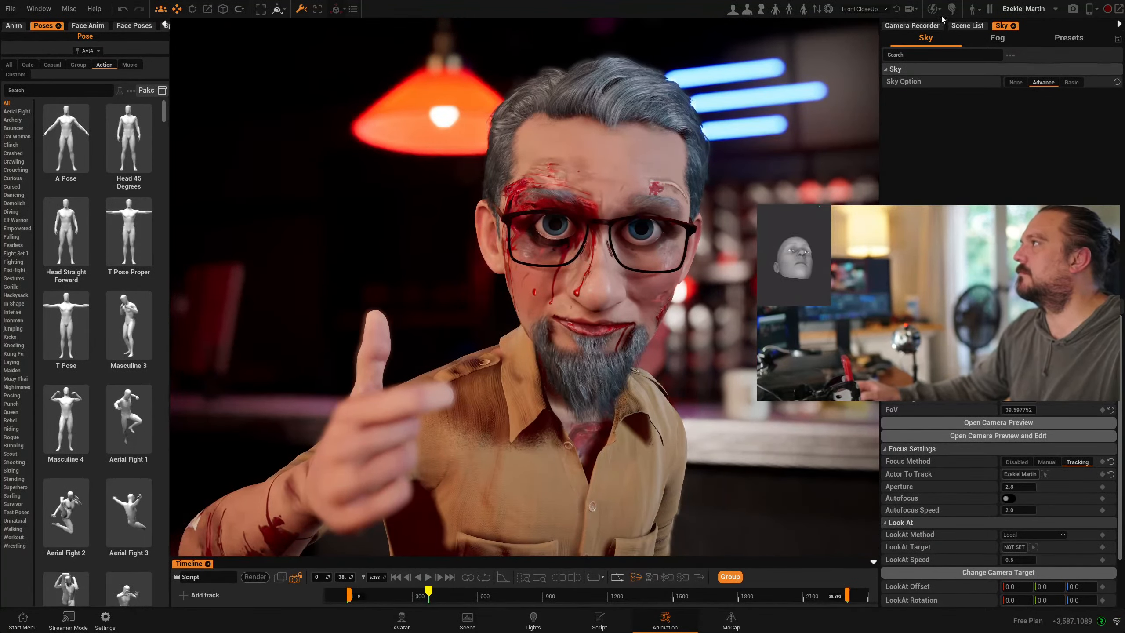
pyautogui.click(40, 10)
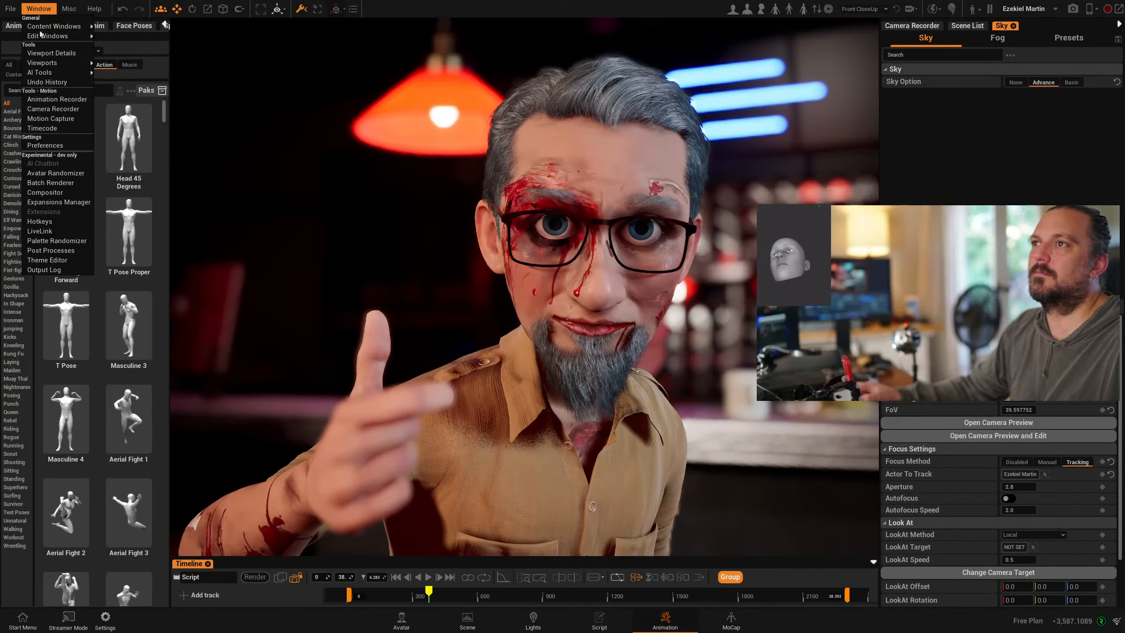
# - In the Graphics preferences, set NVIDIA DLSS Method to Quality and Overall Settings to Epic
pyautogui.click(62, 148)
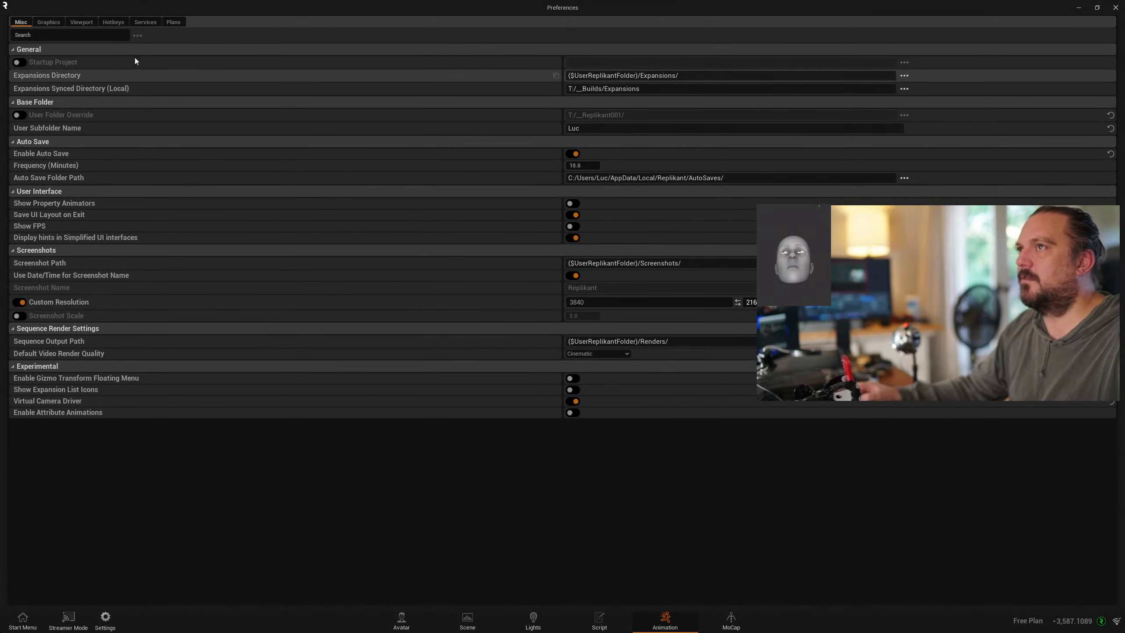
pyautogui.click(46, 22)
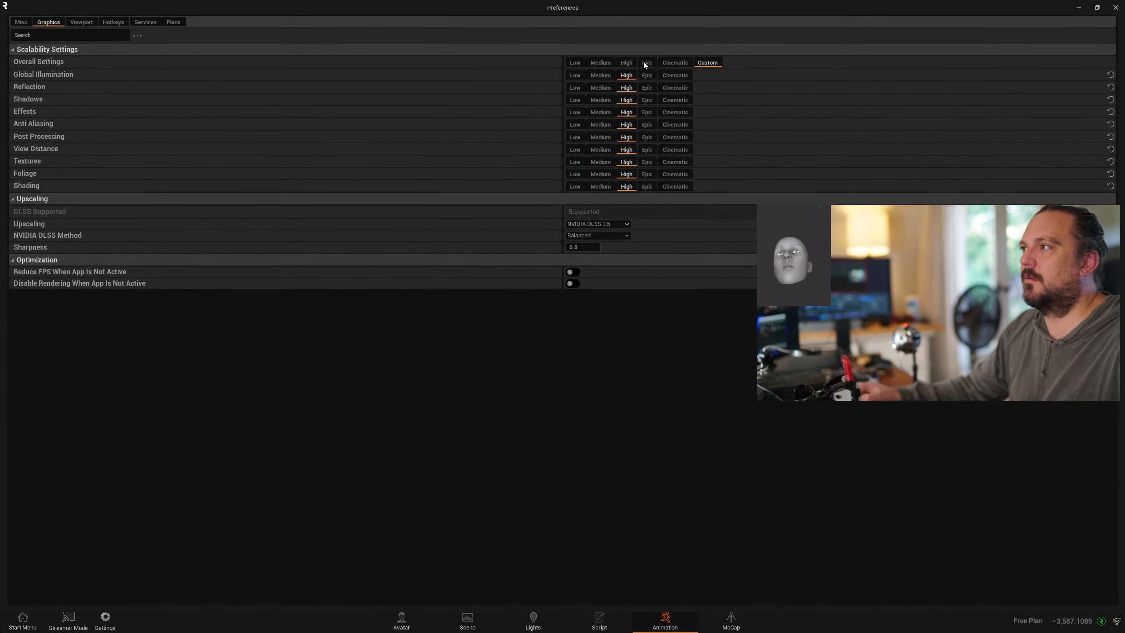
pyautogui.click(619, 235)
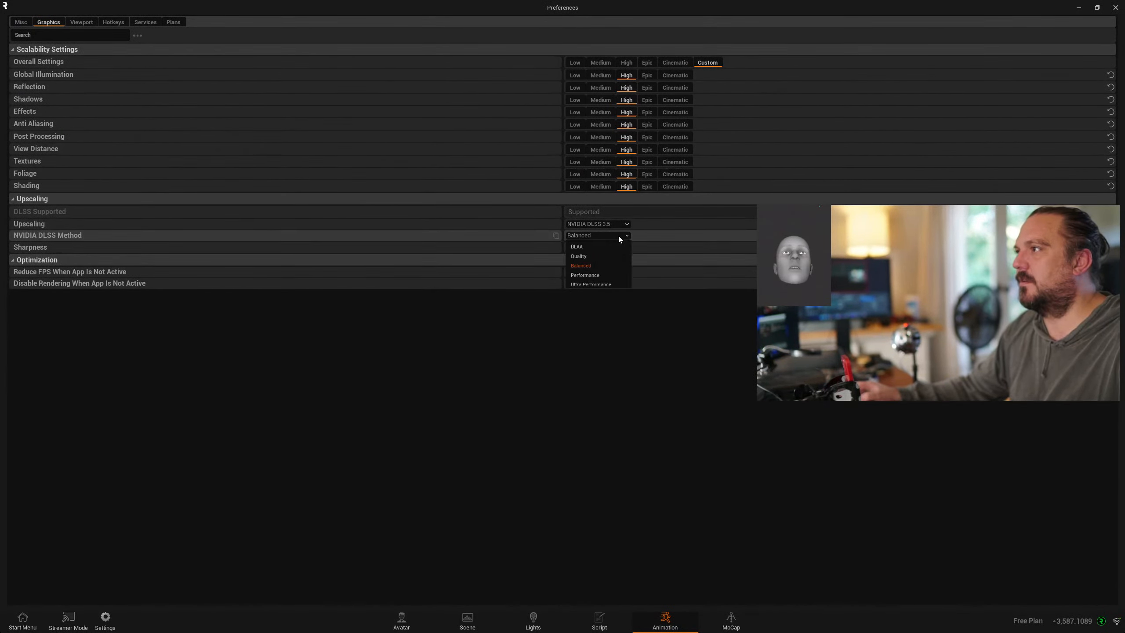
pyautogui.click(582, 256)
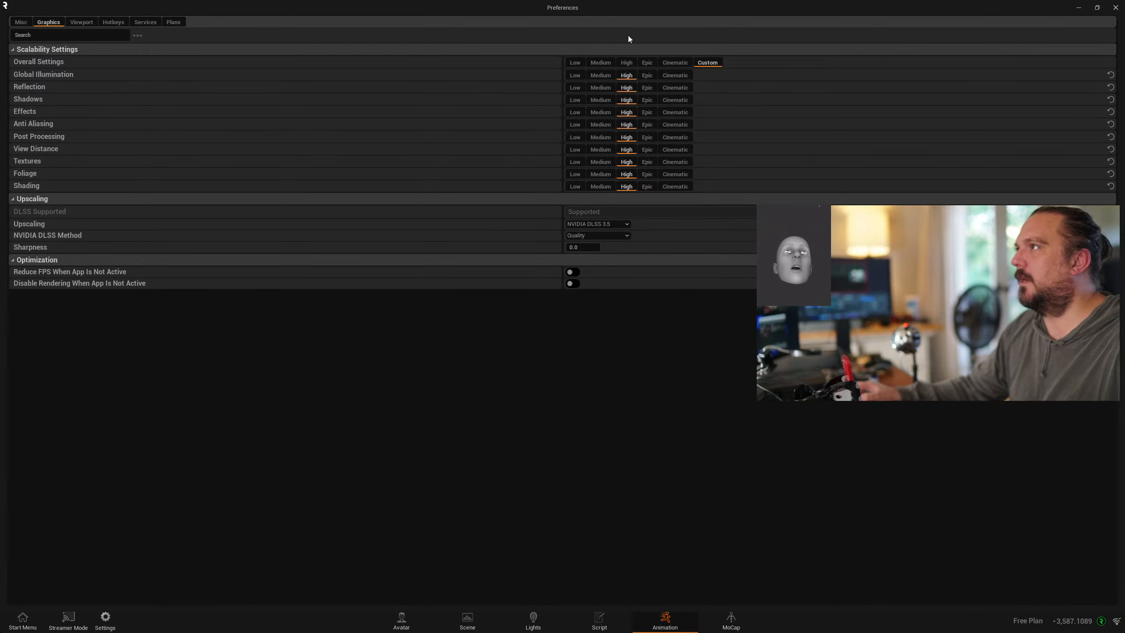
pyautogui.click(646, 63)
pyautogui.click(1115, 8)
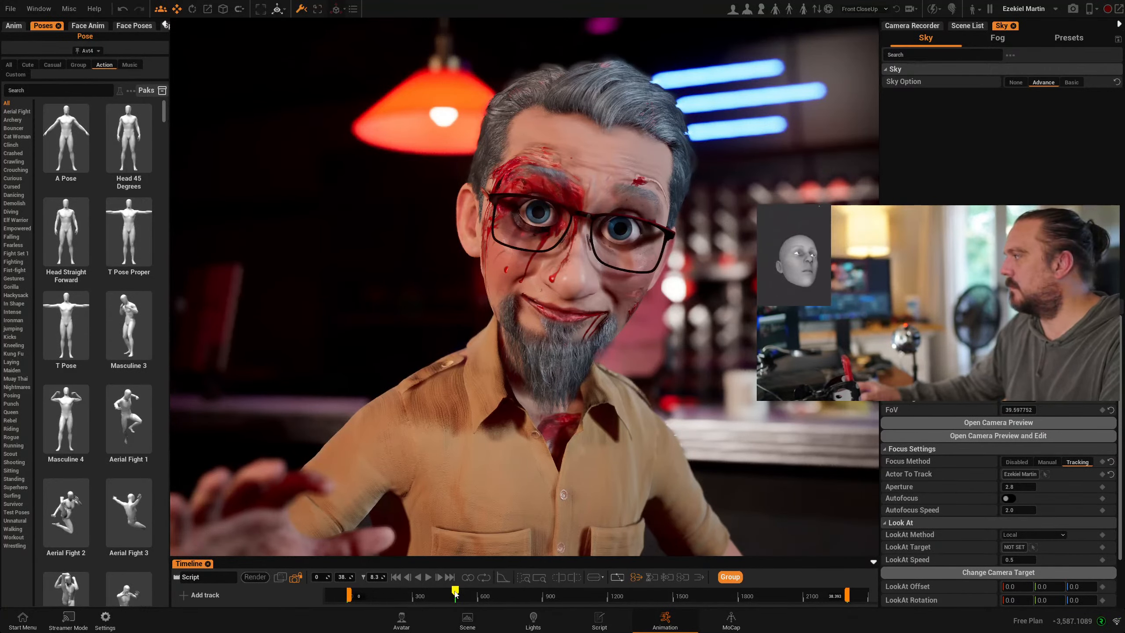
# - Select Ezekiel and play the sequence from about 2.7 seconds, stopping near 20 seconds
pyautogui.click(509, 389)
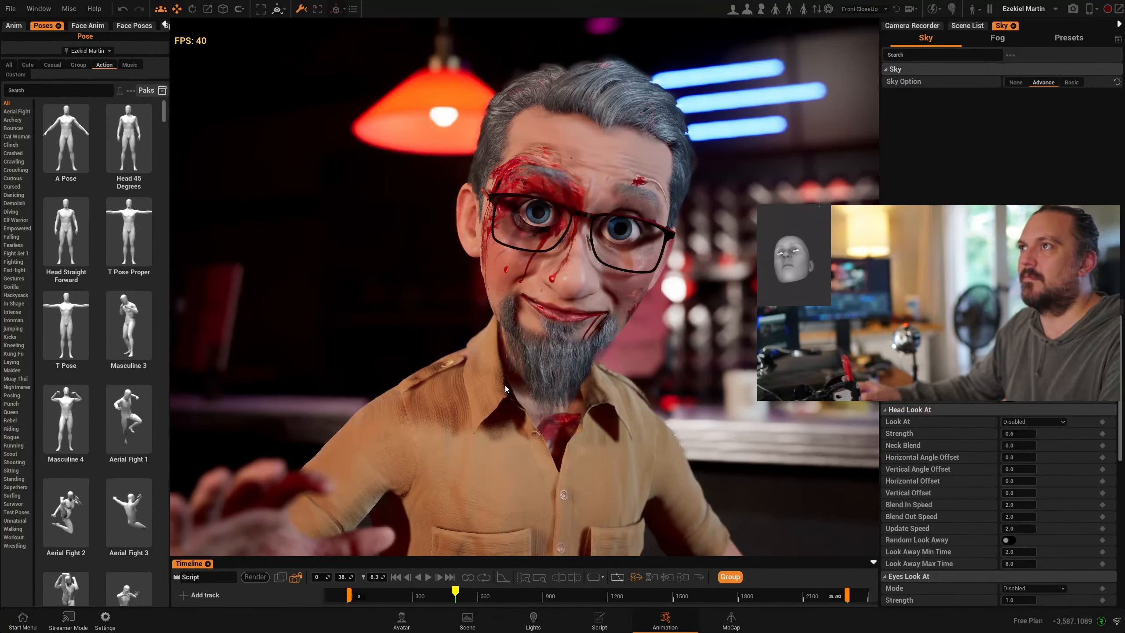
pyautogui.moveTo(459, 594); pyautogui.dragTo(370, 590)
pyautogui.click(429, 575)
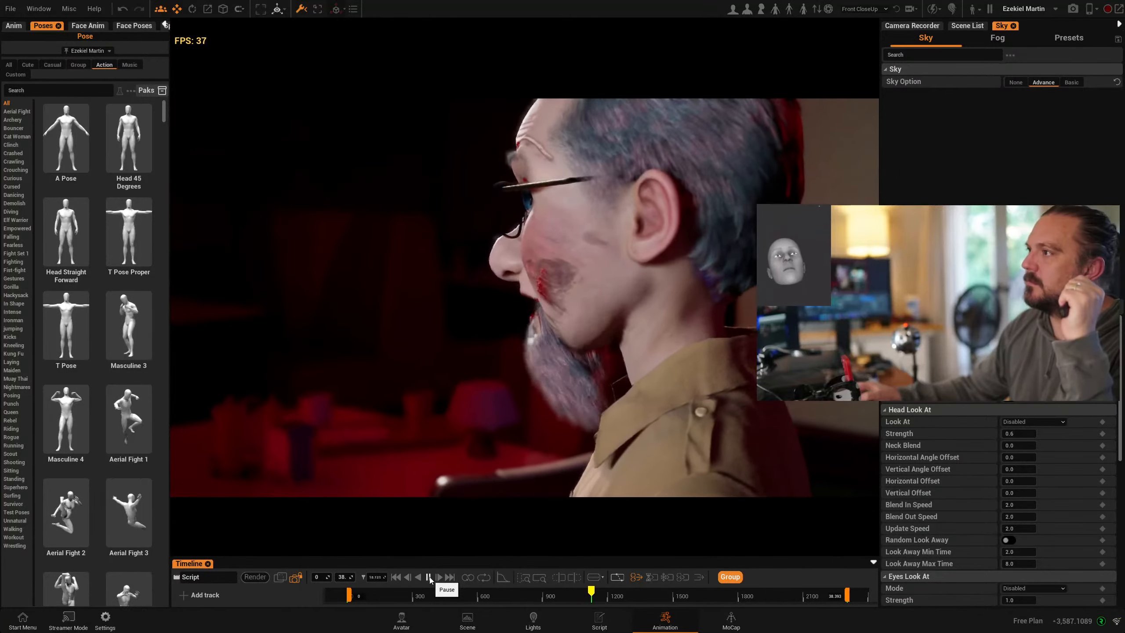
pyautogui.click(429, 577)
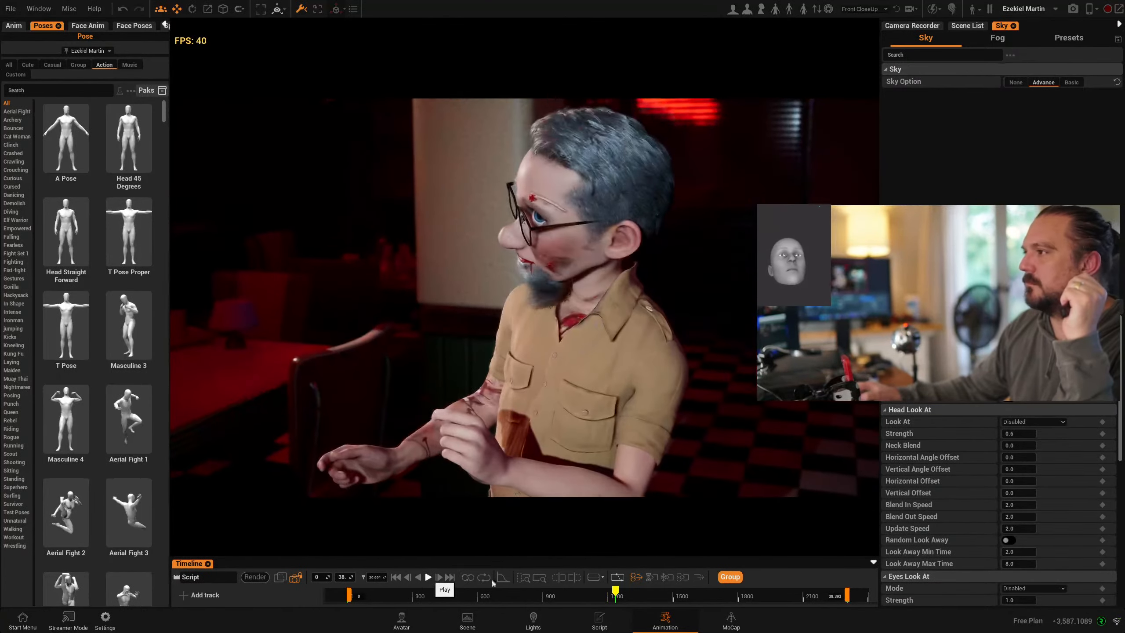
# - Review the wide diner shot and face close-ups, end at about 6 seconds, then go to MoCap
pyautogui.moveTo(616, 597); pyautogui.dragTo(610, 564)
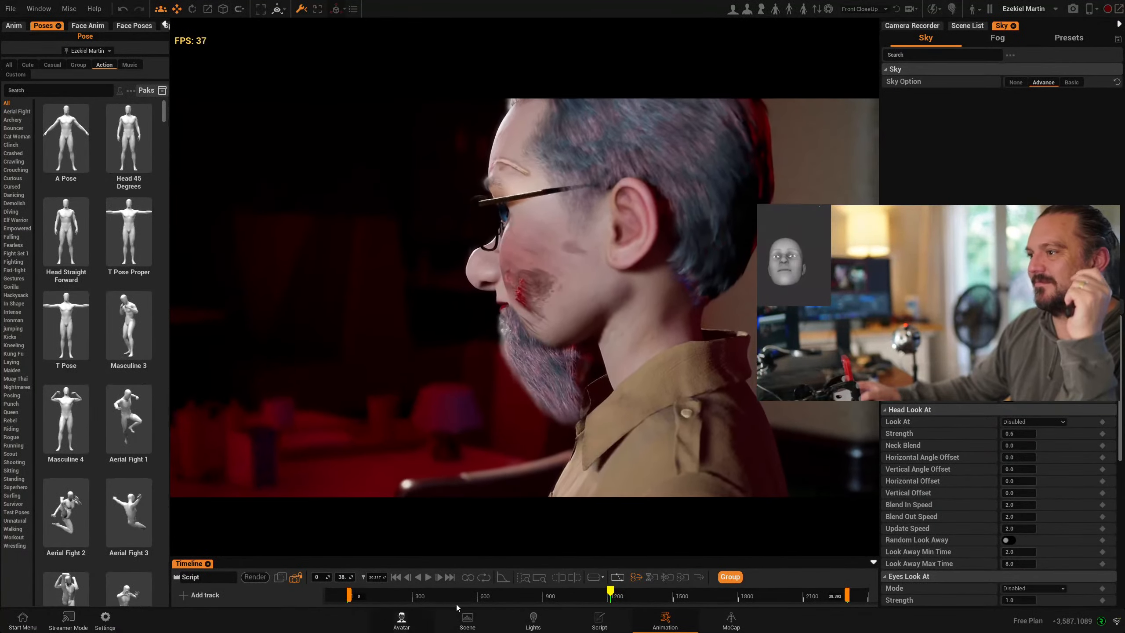
pyautogui.click(379, 601)
pyautogui.moveTo(381, 599); pyautogui.dragTo(608, 604)
pyautogui.click(427, 577)
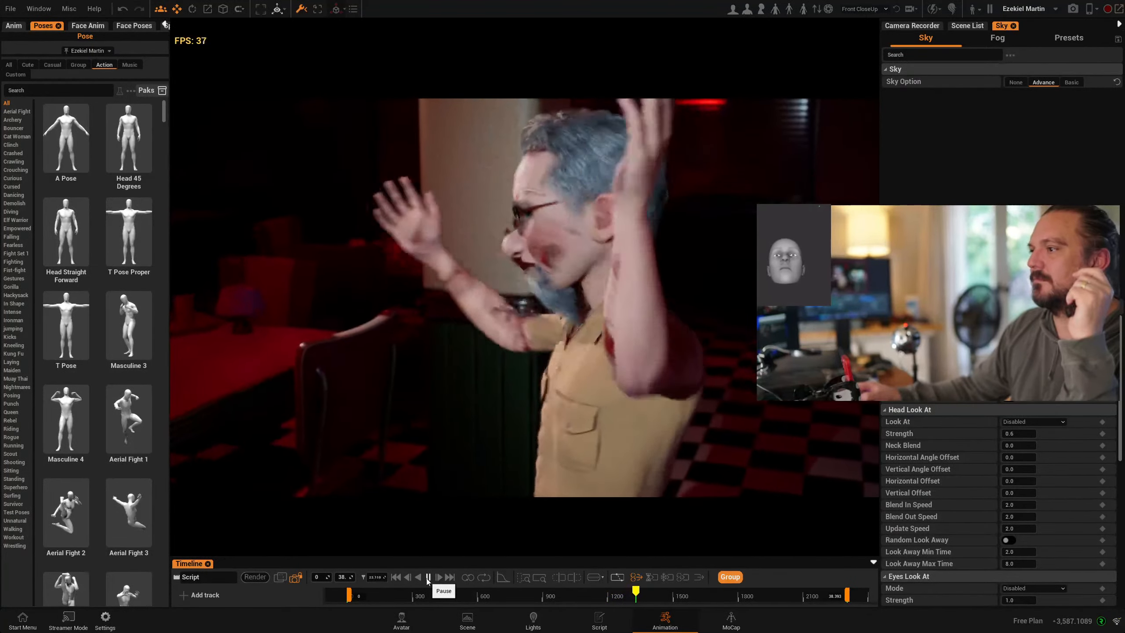
pyautogui.click(428, 581)
pyautogui.moveTo(527, 599); pyautogui.dragTo(425, 591)
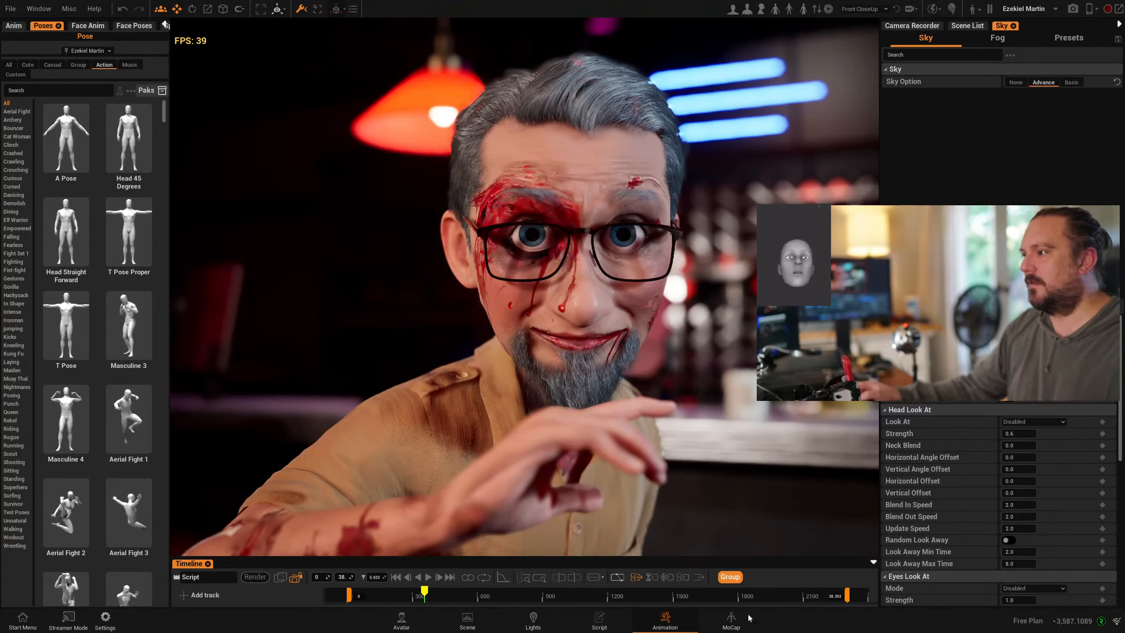
pyautogui.click(730, 619)
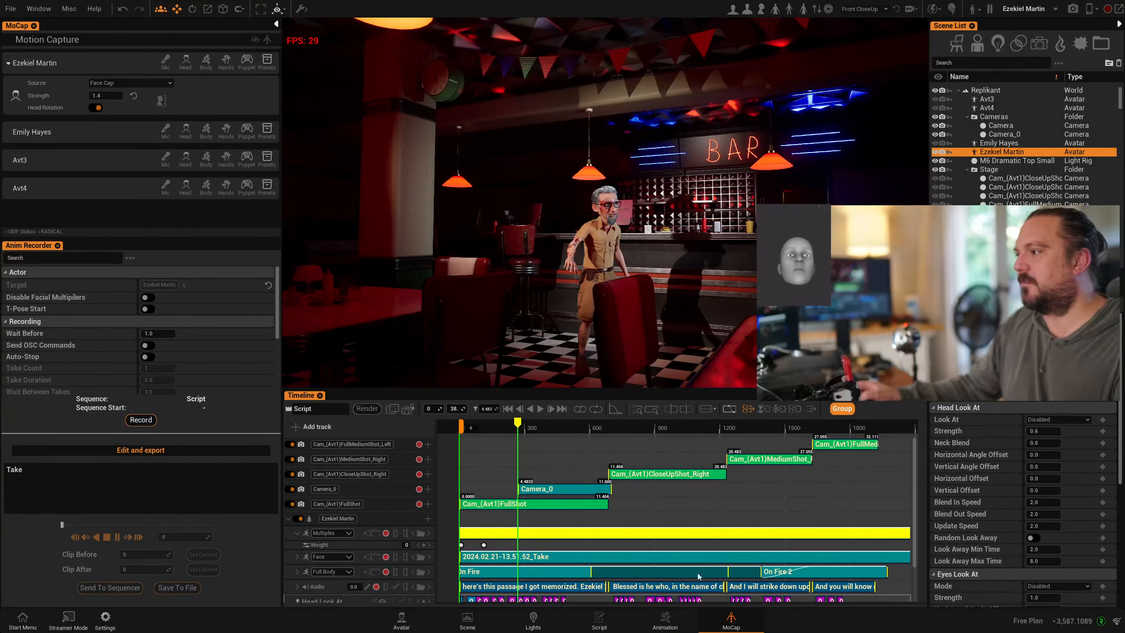
# - In MoCap, enable Camera Preview Lock and enlarge the scene view by shrinking the timeline and side panel
pyautogui.click(670, 629)
pyautogui.moveTo(422, 510); pyautogui.dragTo(486, 519)
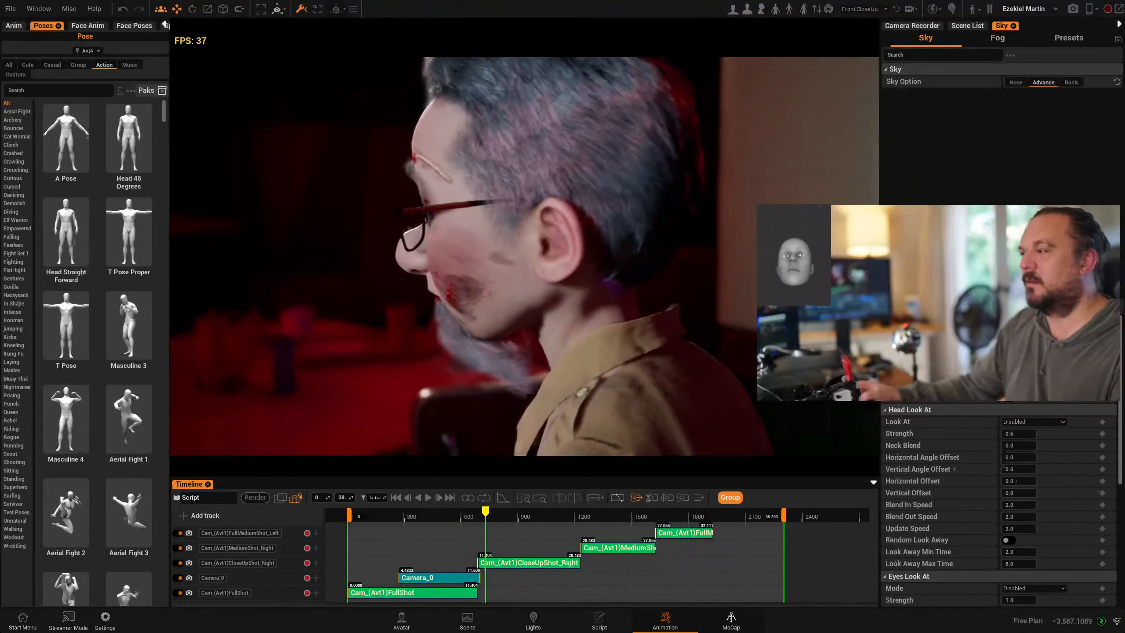
pyautogui.click(730, 619)
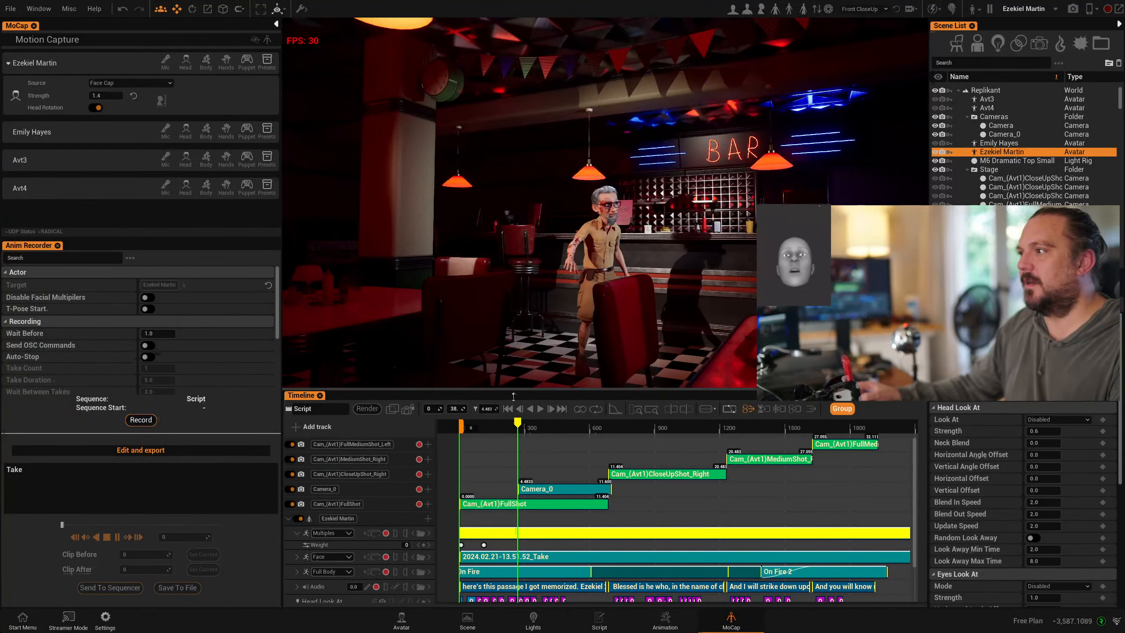
pyautogui.moveTo(513, 396); pyautogui.dragTo(526, 515)
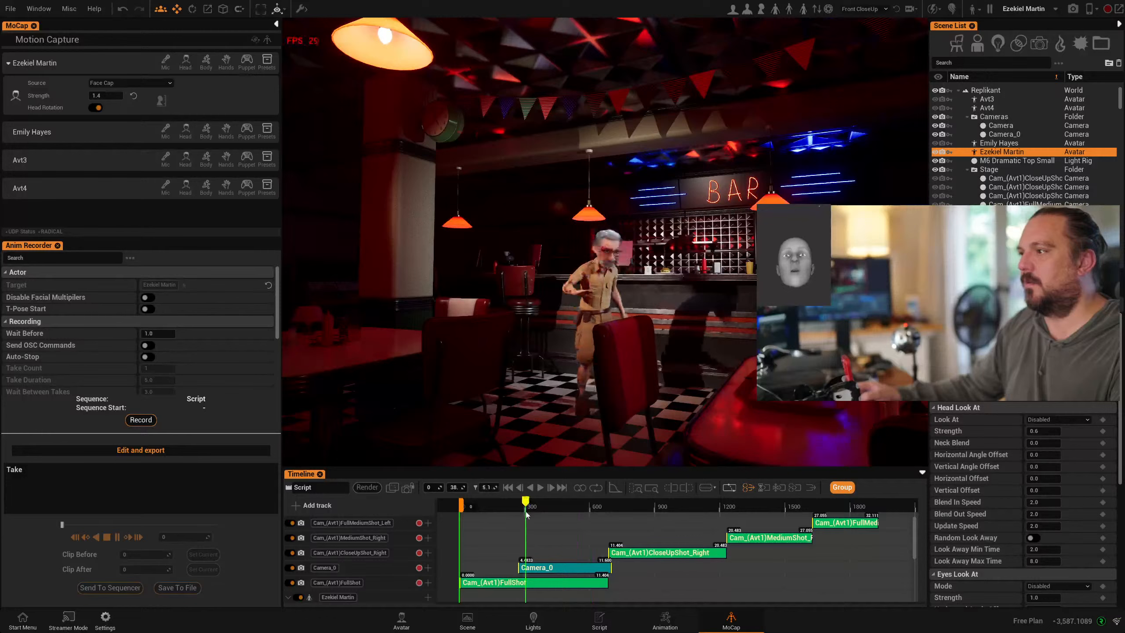
pyautogui.click(410, 486)
pyautogui.moveTo(280, 355); pyautogui.dragTo(215, 346)
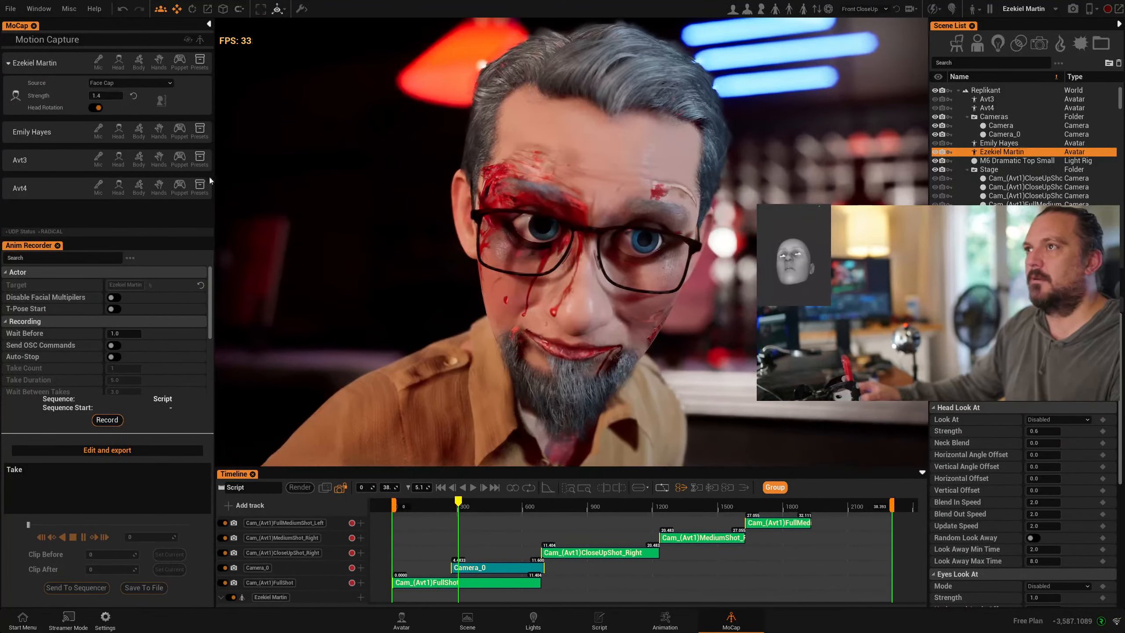
# - Play and pause the take, then rewind to the front face close-up at about 6 seconds
pyautogui.click(473, 486)
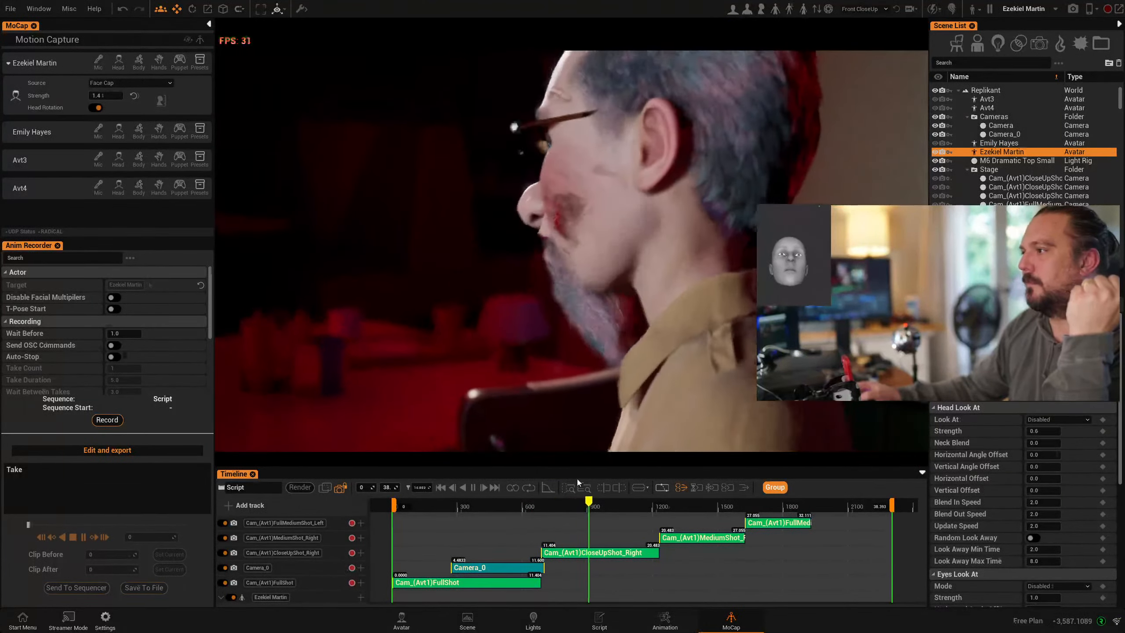
pyautogui.click(473, 487)
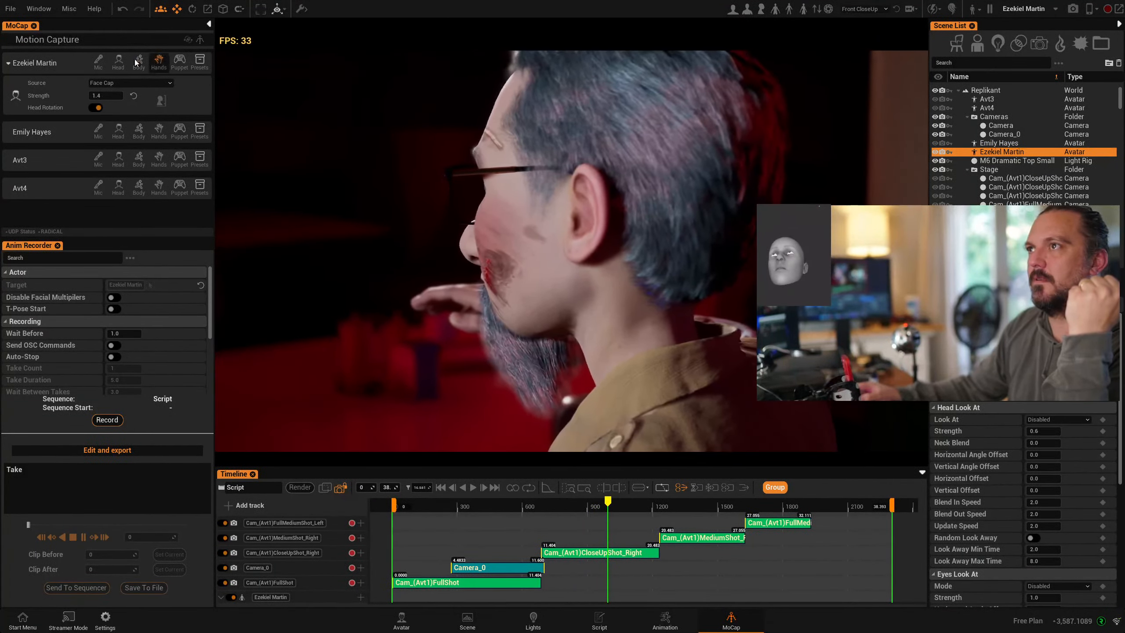
pyautogui.click(119, 64)
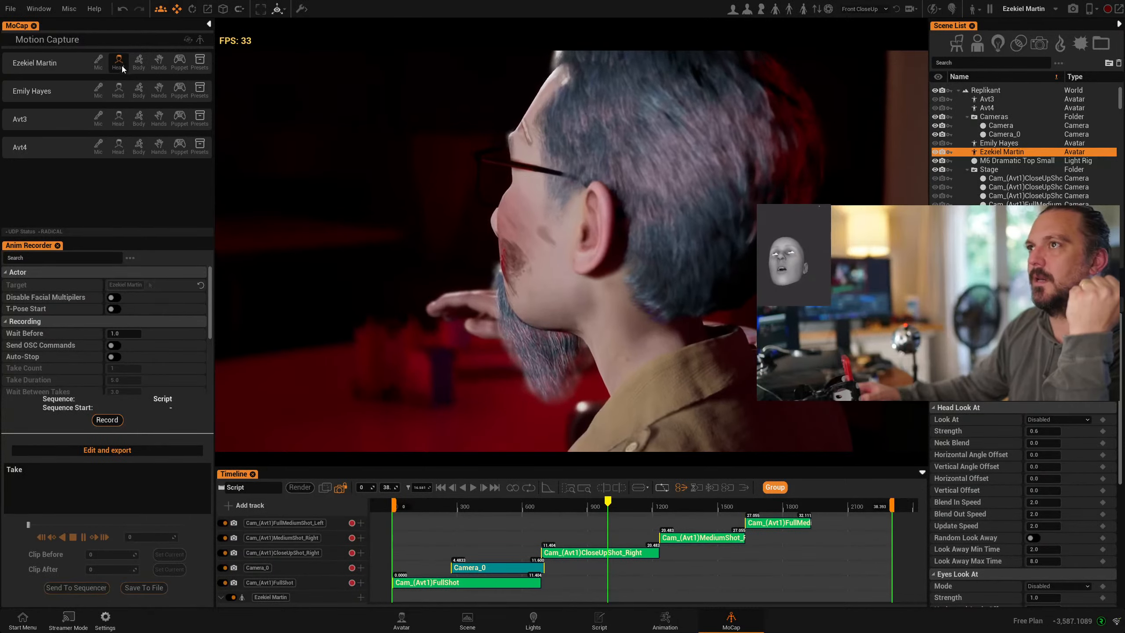
pyautogui.click(120, 65)
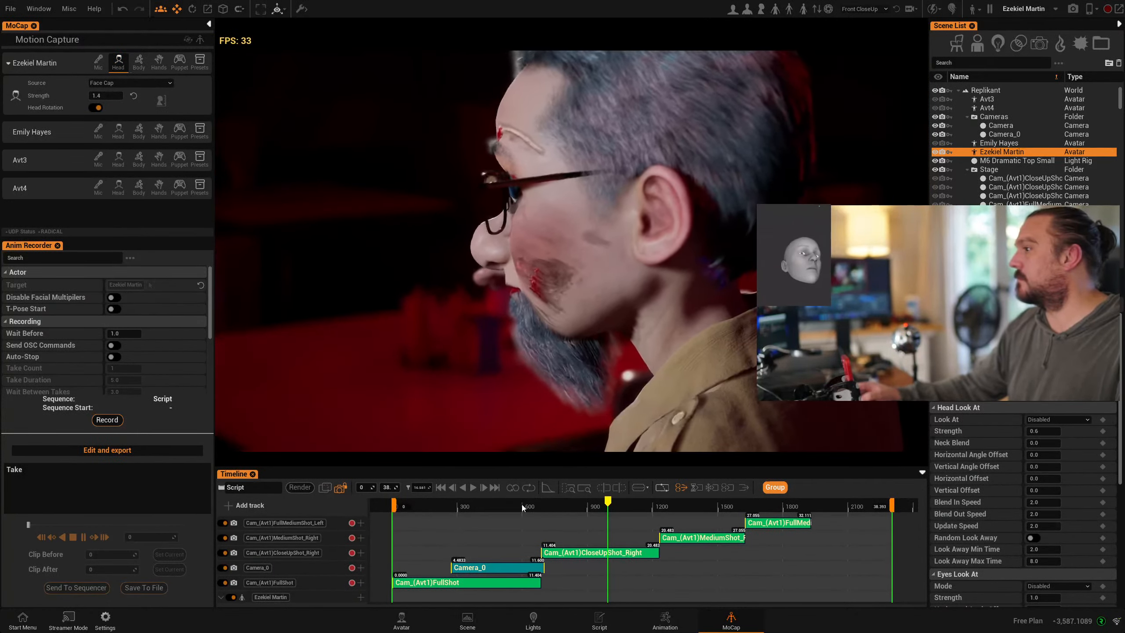
pyautogui.moveTo(522, 504); pyautogui.dragTo(470, 508)
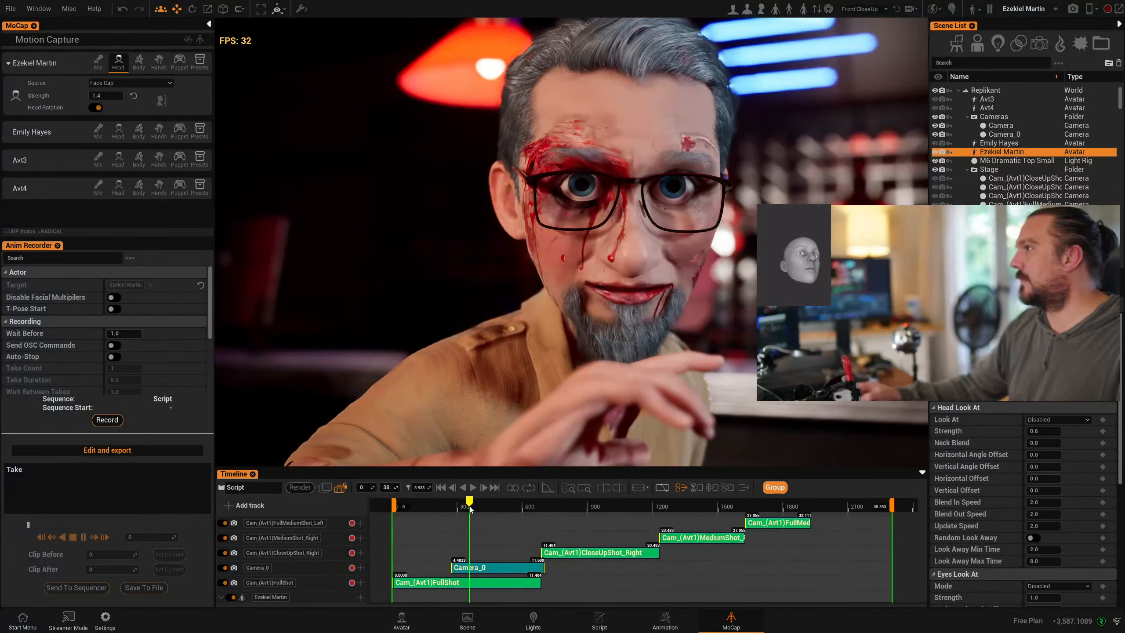